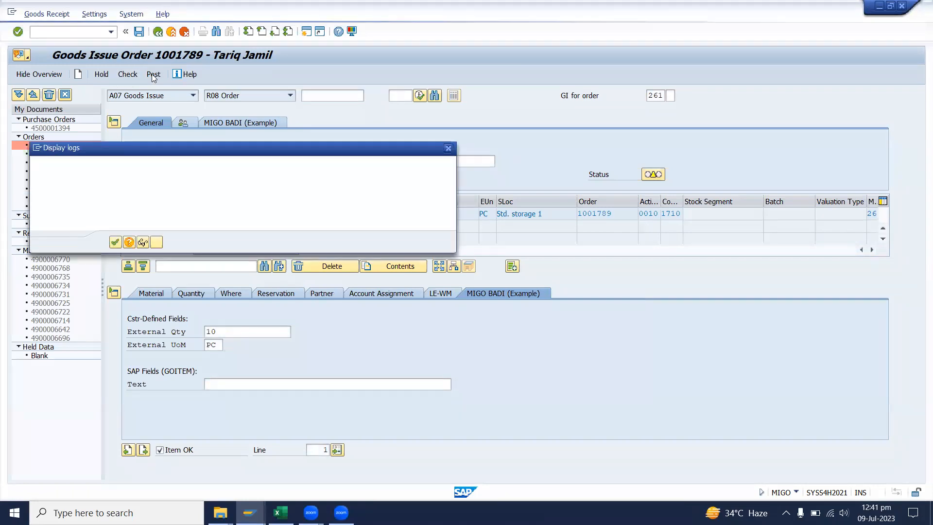
Accept the log message, post the goods issue of 10 PC of Seat - 900 to the production order, and exit to the start menu.
key("Return")
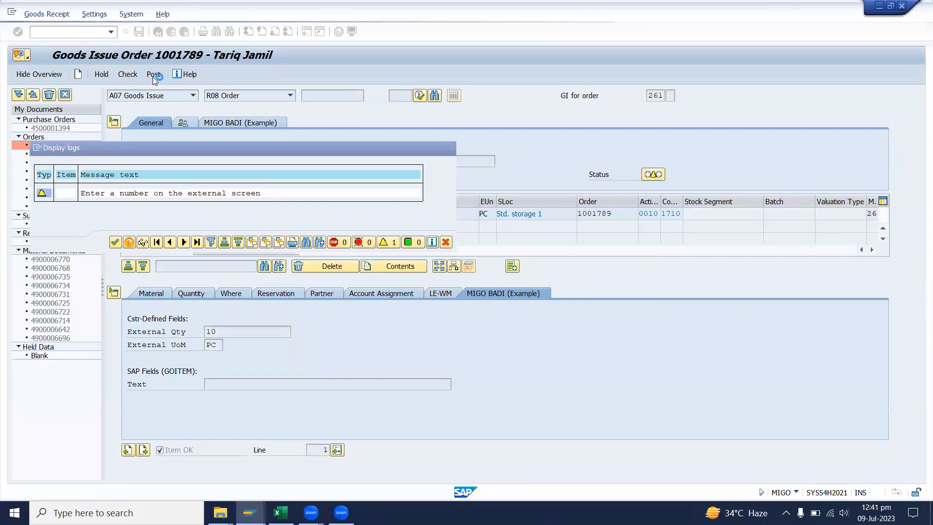
left_click(153, 77)
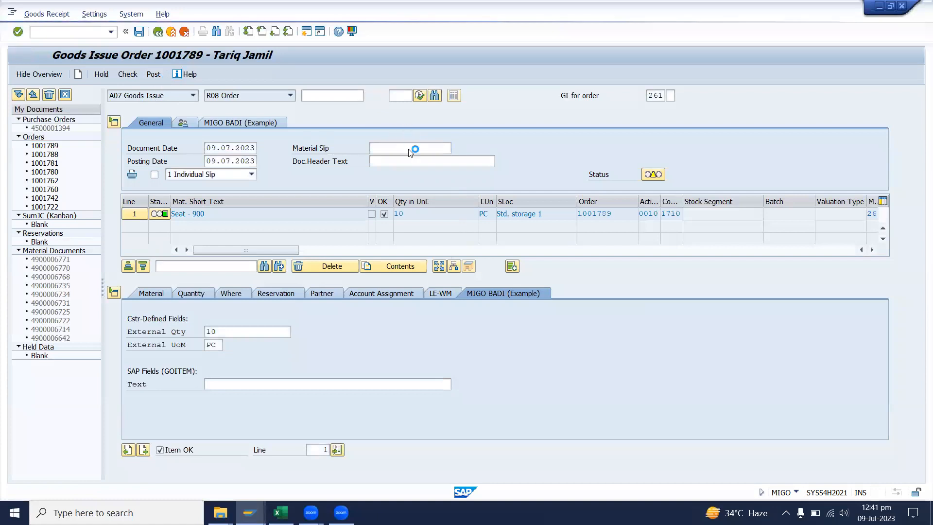
left_click(160, 32)
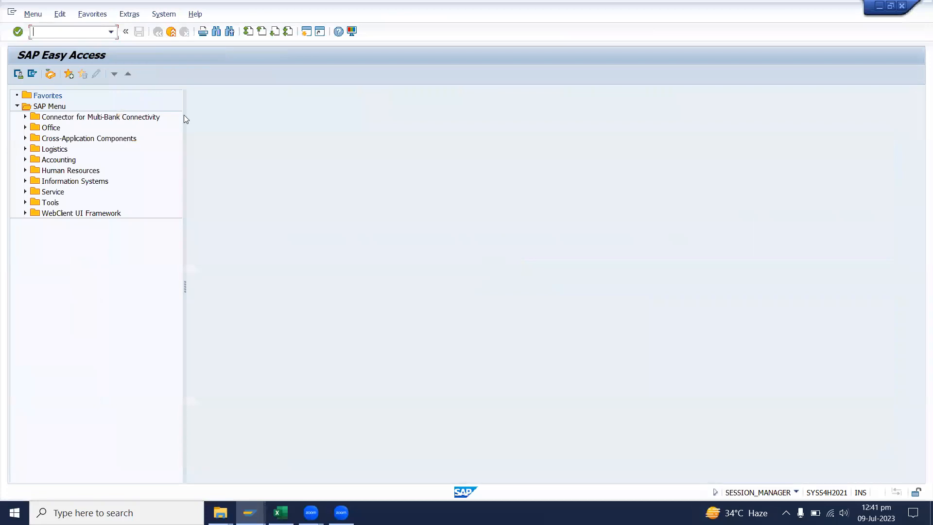
Replace the Production Order Change session with transaction KKBC_ORD and execute the variance/cost report for the prefilled production order.
mouse_move(250, 511)
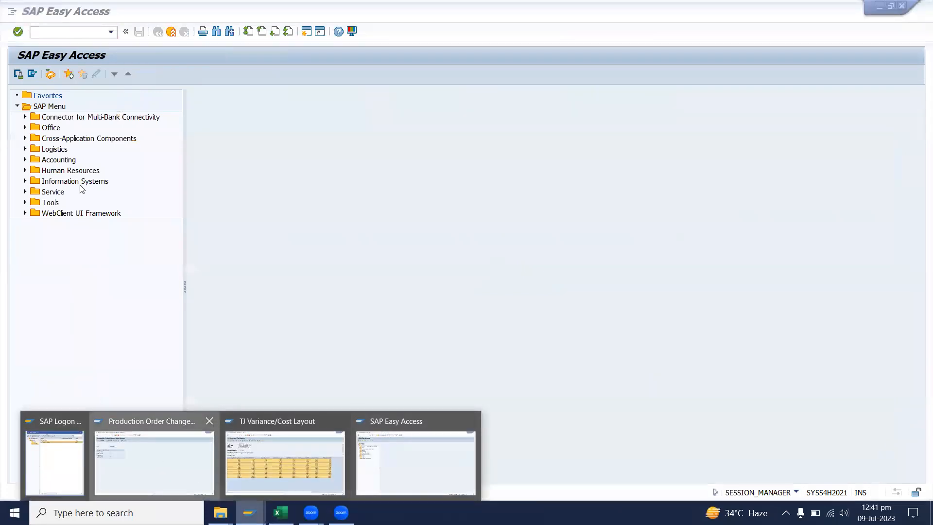
left_click(159, 467)
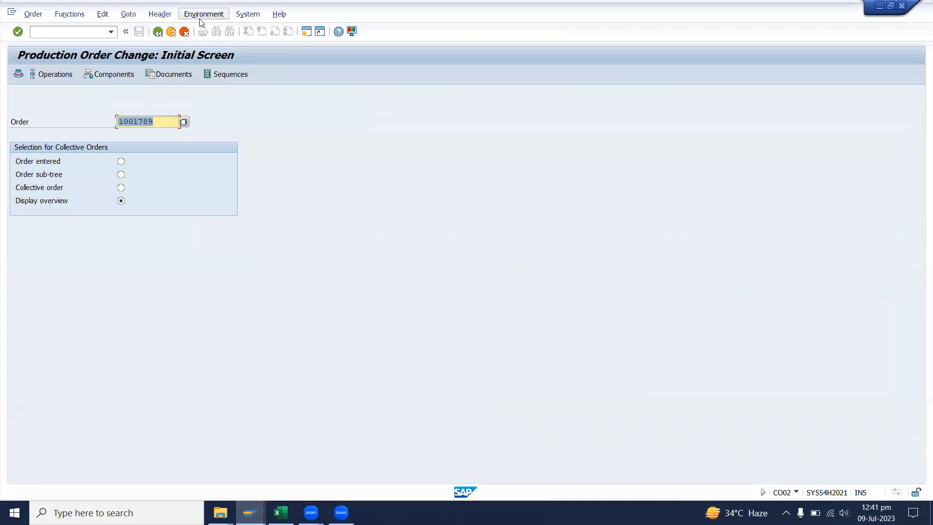
left_click(158, 32)
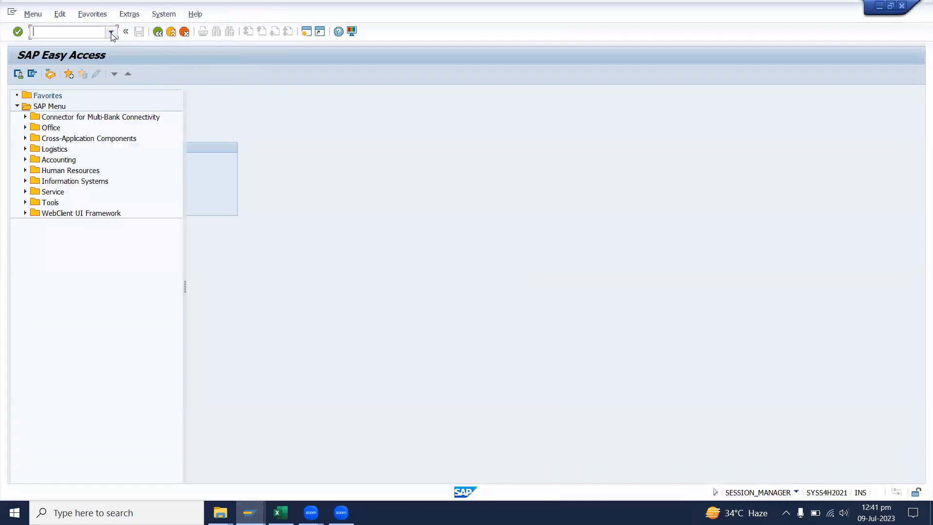
left_click(111, 32)
left_click(72, 54)
key("Return")
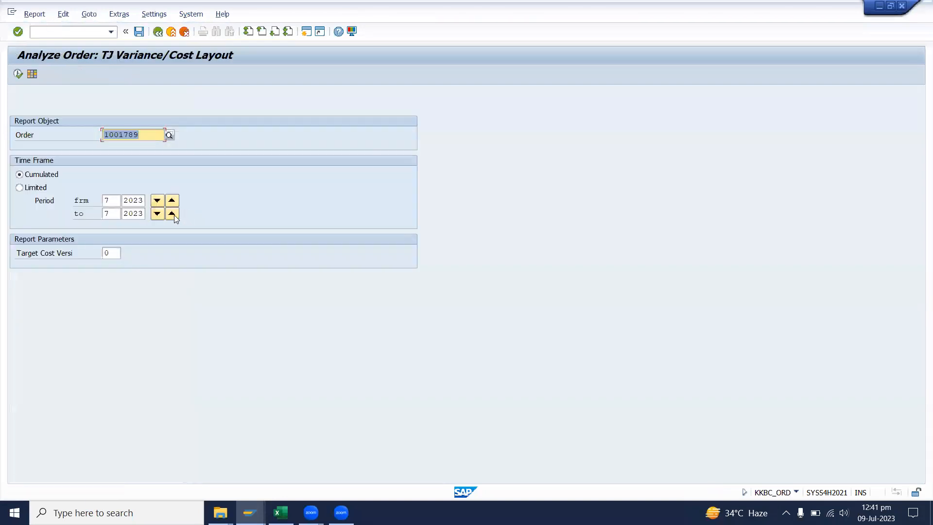
left_click(18, 74)
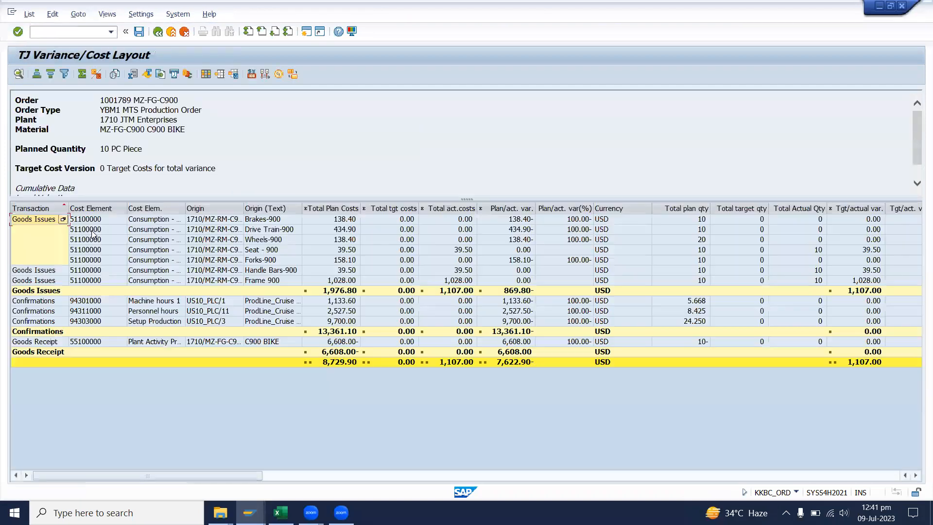
left_click(54, 209)
left_click(617, 209)
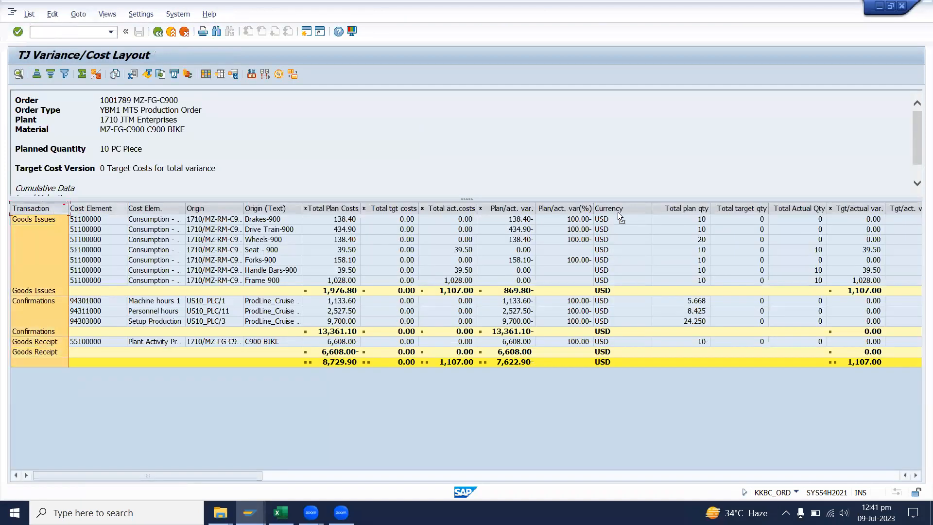
left_click(53, 209)
left_click(93, 208)
left_click(47, 209)
left_click(154, 250)
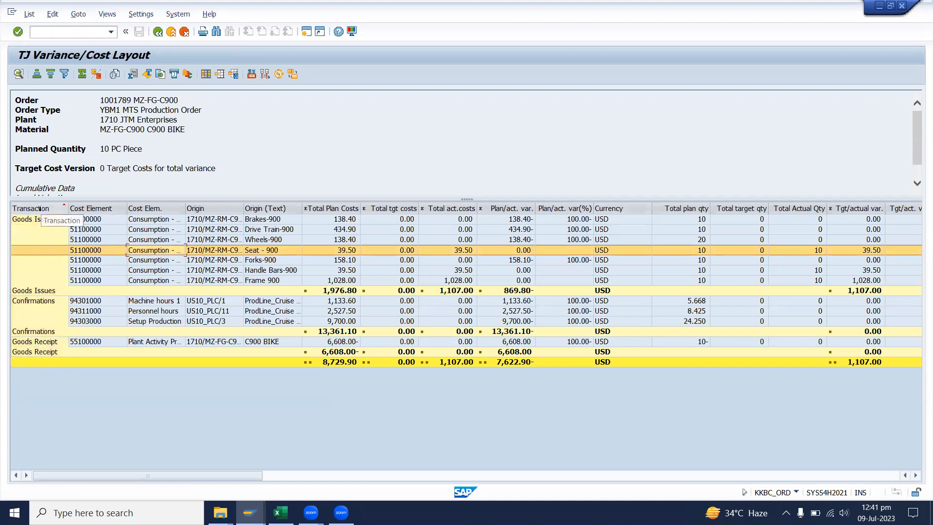
Copy all report columns from Transaction to Remaining Variance and paste them into Sheet2 of the Excel workbook at cell A44.
left_click(39, 209)
left_click_drag(240, 474, 874, 473)
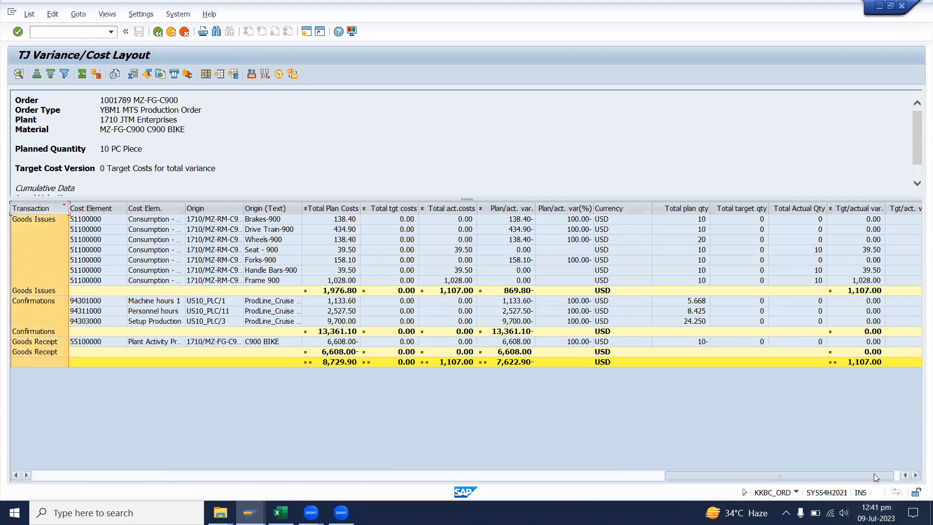
left_click(811, 209, "shift")
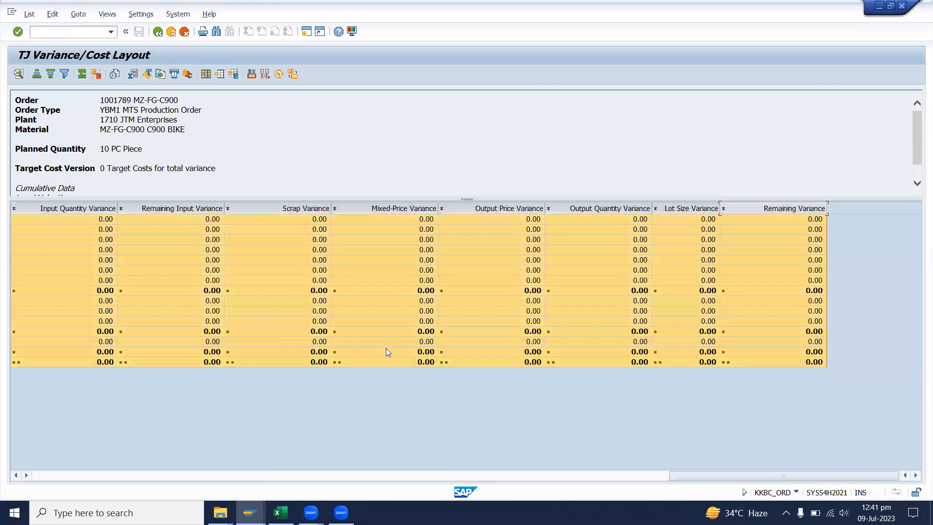
left_click(281, 512)
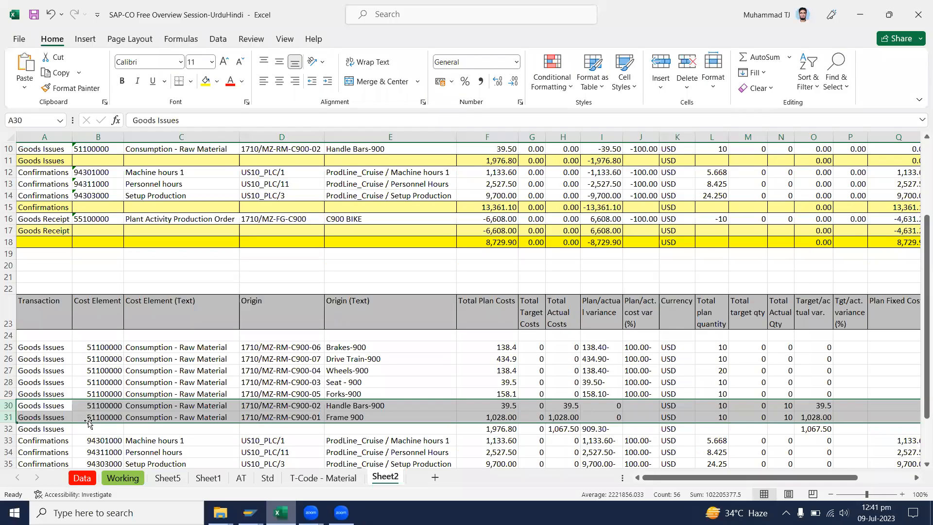
scroll(71, 406, "down", 6)
scroll(42, 361, "down", 1)
left_click(45, 333)
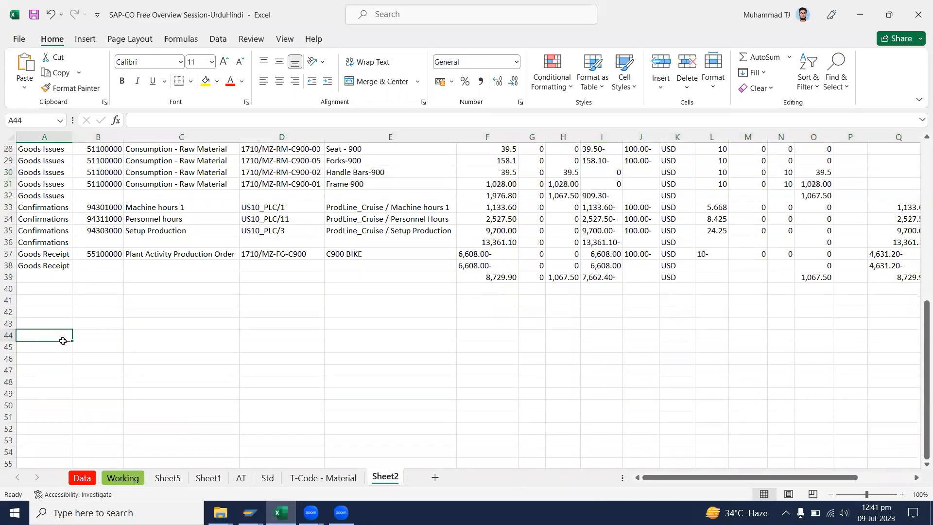
key("ctrl+v")
Copy the grey header row from row 23, paste it into row 42 starting at G42, and widen column T to fit its values.
scroll(52, 205, "up", 5)
left_click(49, 277)
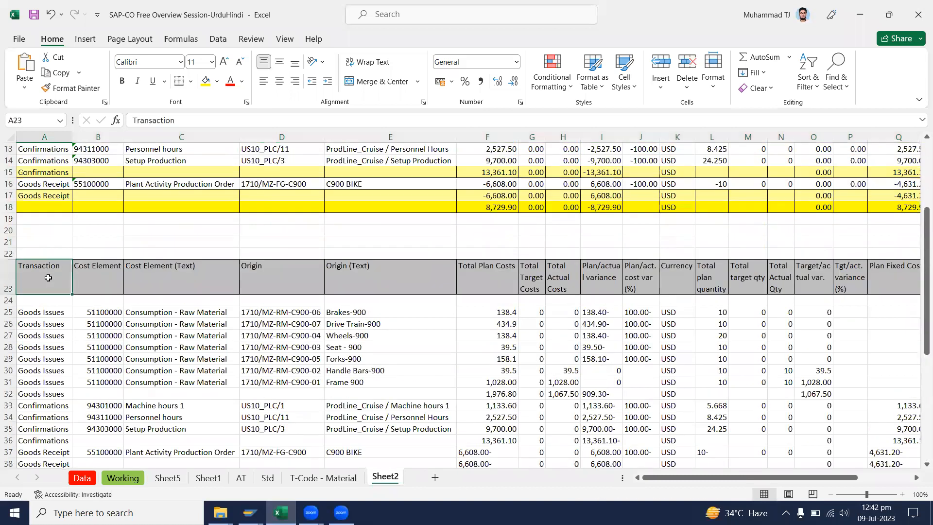
key("ctrl+shift+Right")
key("ctrl+c")
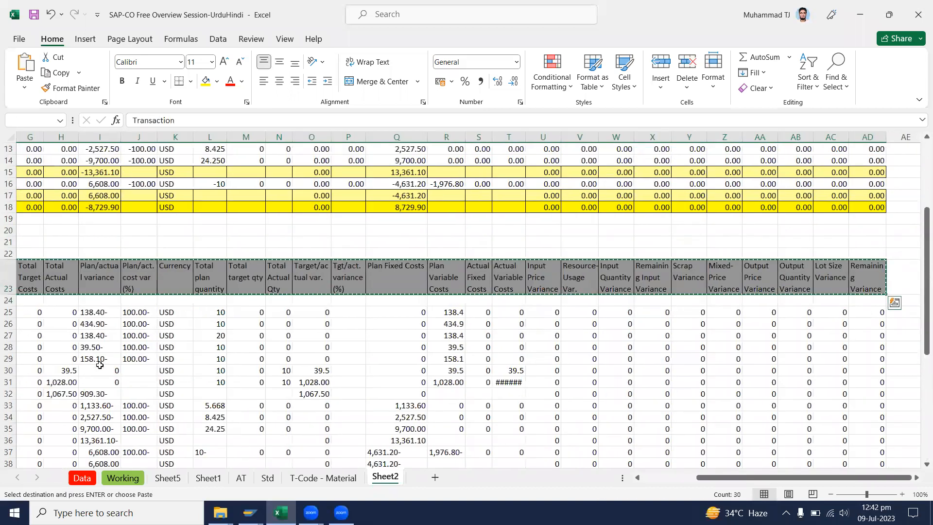
scroll(48, 324, "down", 6)
left_click(27, 279)
key("ctrl+v")
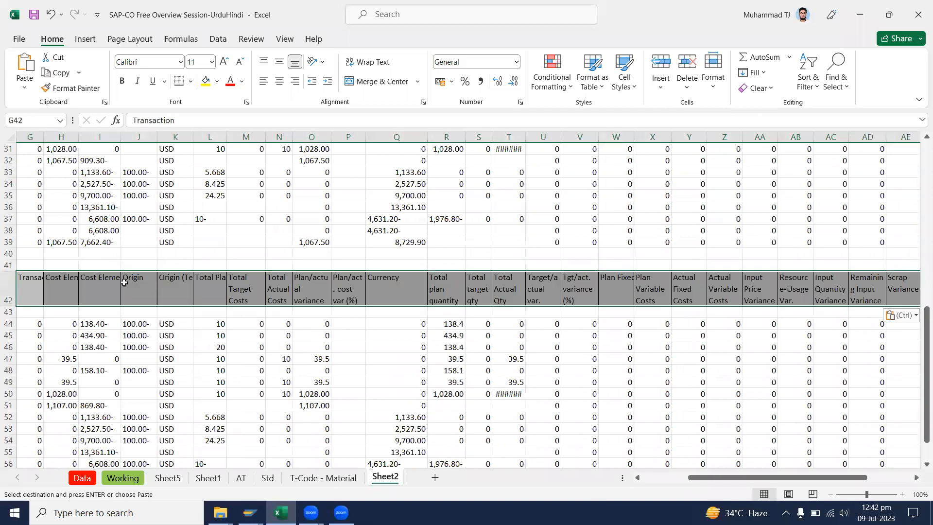
left_click_drag(529, 137, 530, 136)
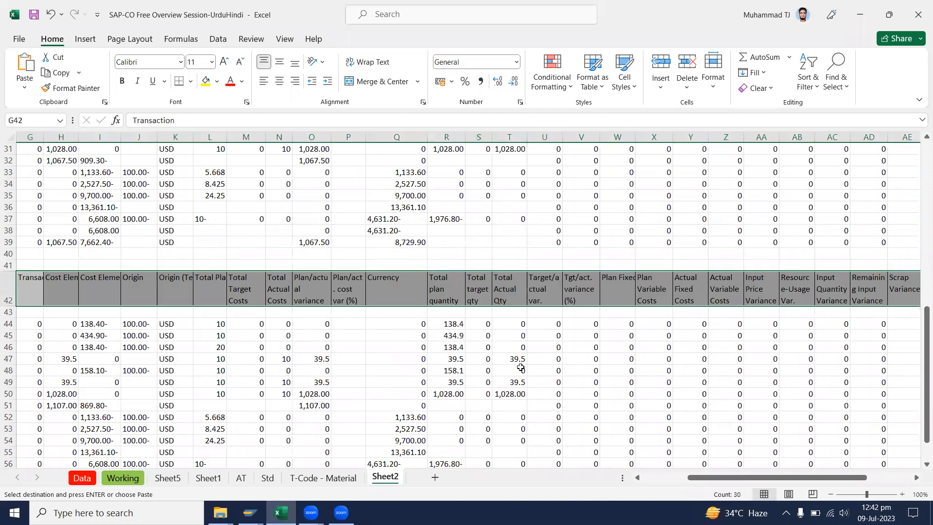
Check the Seat - 900 values in row 47 and move the misplaced header row so that it starts at A42.
left_click(517, 357)
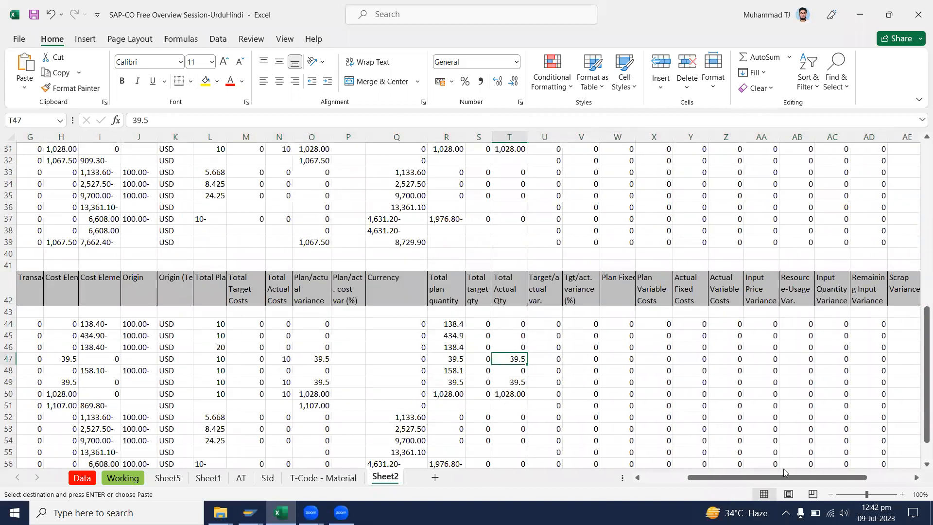
left_click_drag(787, 478, 700, 480)
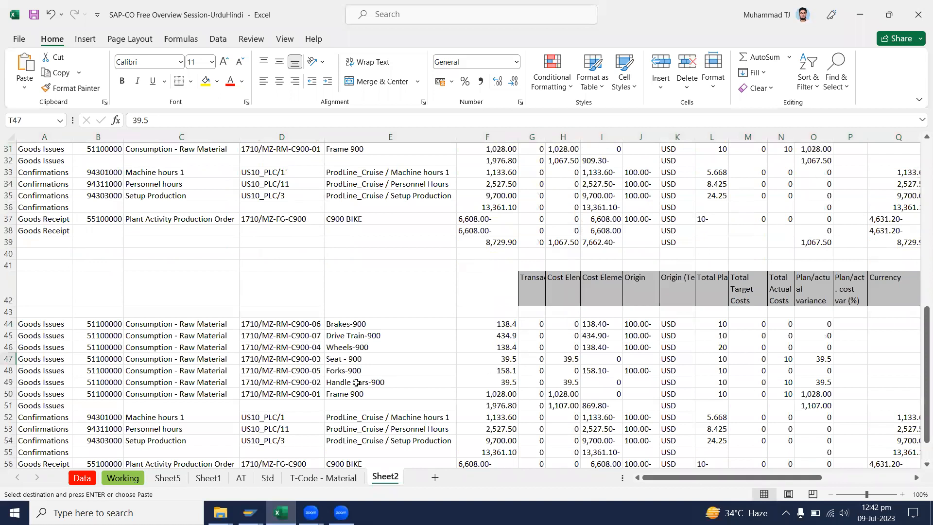
left_click(341, 359)
left_click_drag(307, 362, 817, 361)
left_click(788, 358)
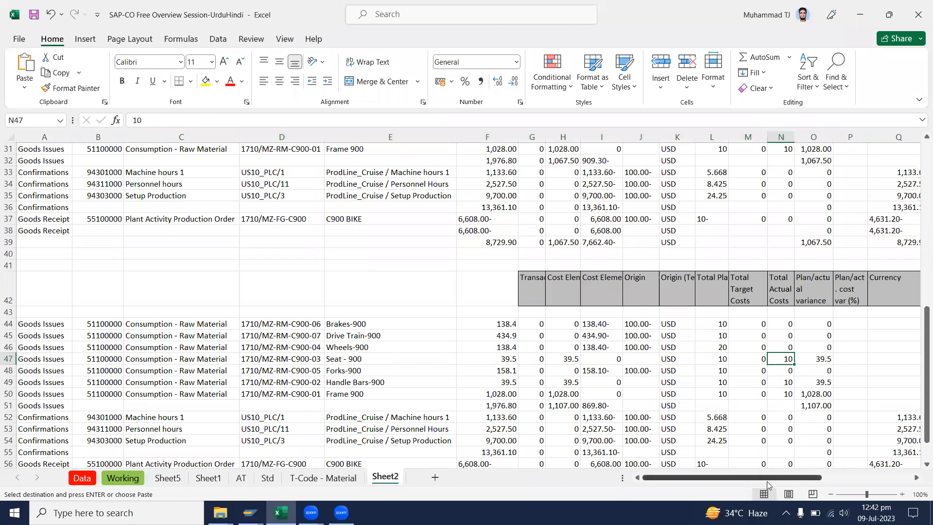
left_click(535, 289)
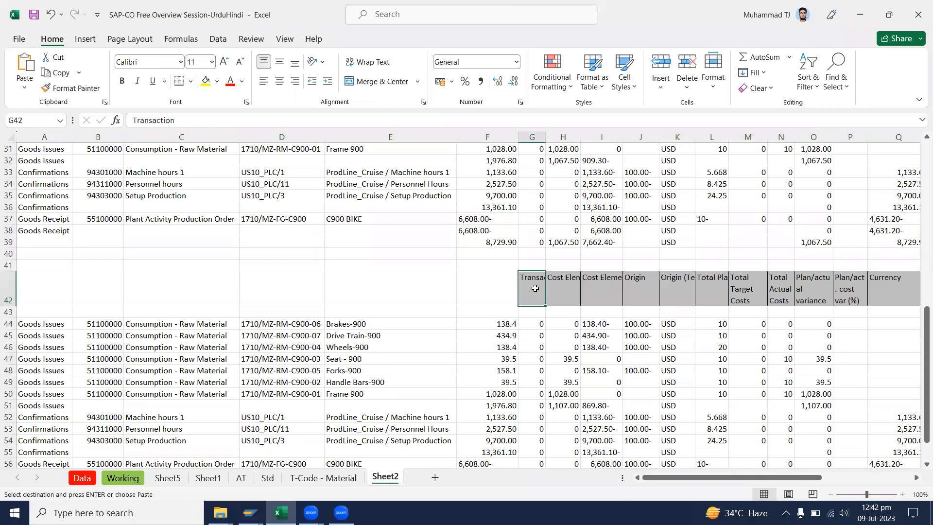
key("ctrl+shift+Right")
key("Home")
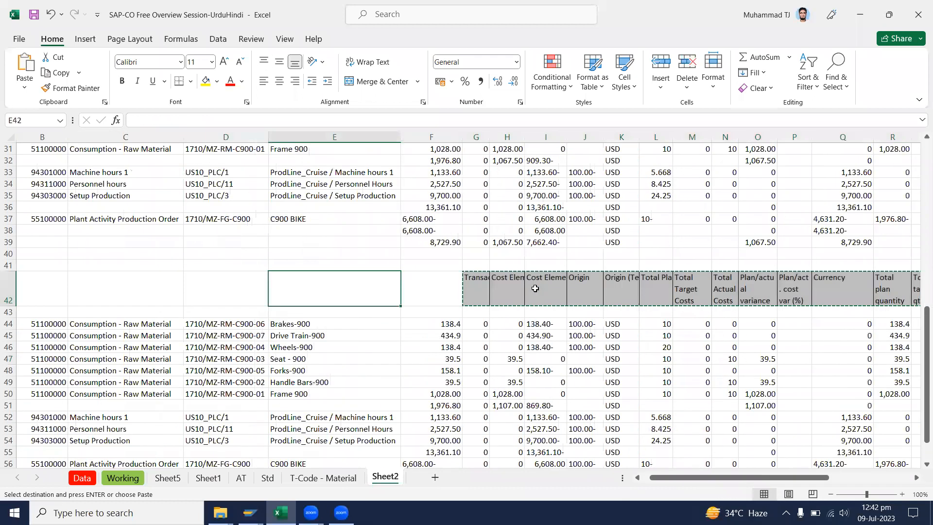
key("Return")
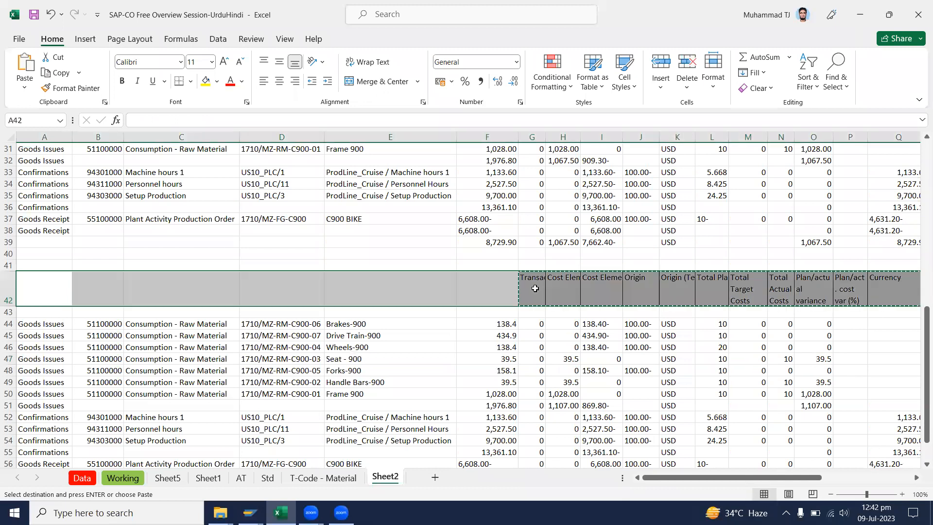
left_click(583, 347)
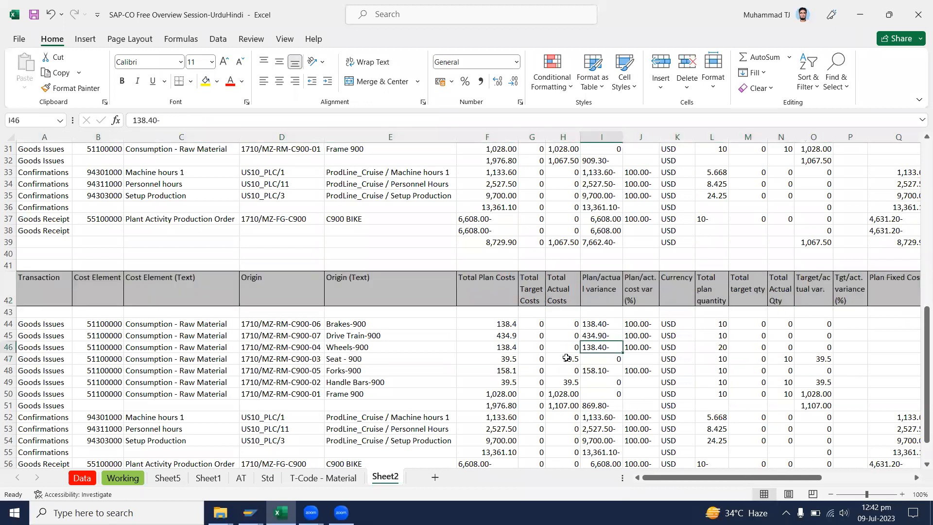
Highlight the actual costs and target/actual variances of Seat - 900, Handle Bars-900 and Frame 900 (H47, H49:H50, O47, O49:O50) in yellow.
left_click(567, 358)
left_click(566, 384, "ctrl")
left_click(568, 391, "ctrl")
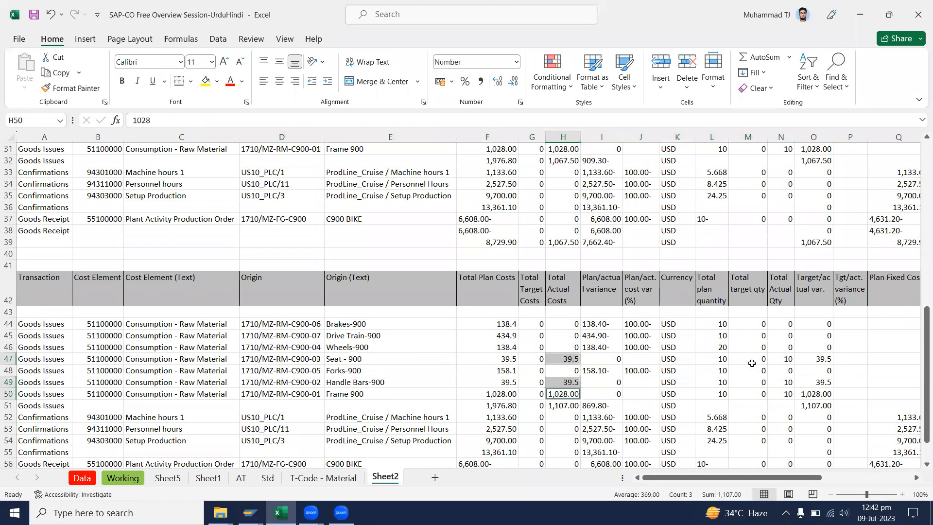
left_click(815, 361, "ctrl")
left_click(819, 384, "ctrl")
left_click(815, 393, "ctrl")
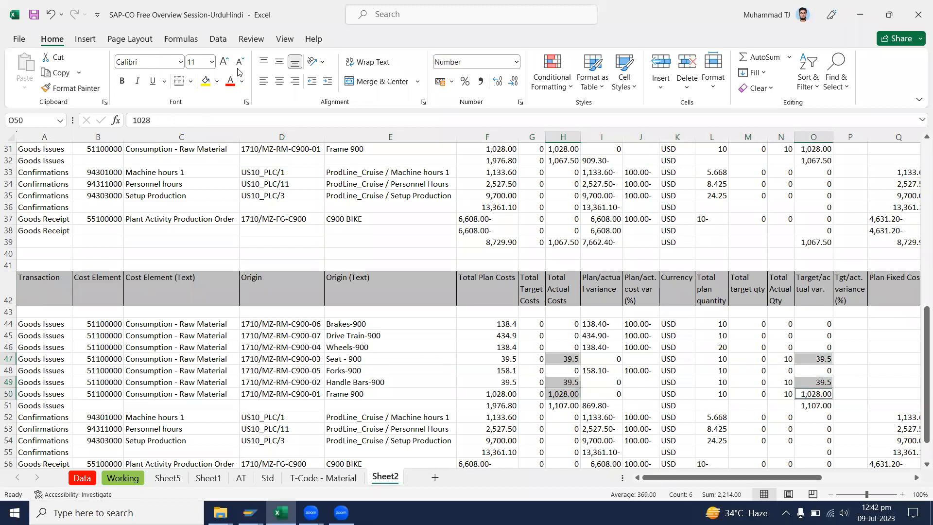
left_click(212, 85)
Hide rows 20 to 40, which hold the previous report snapshot.
scroll(23, 341, "up", 2)
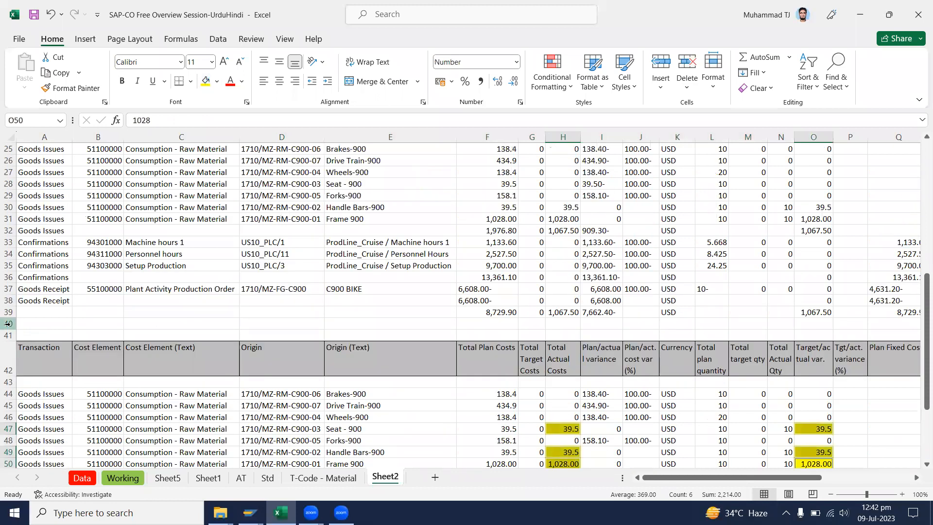
left_click(8, 323)
scroll(16, 338, "up", 7)
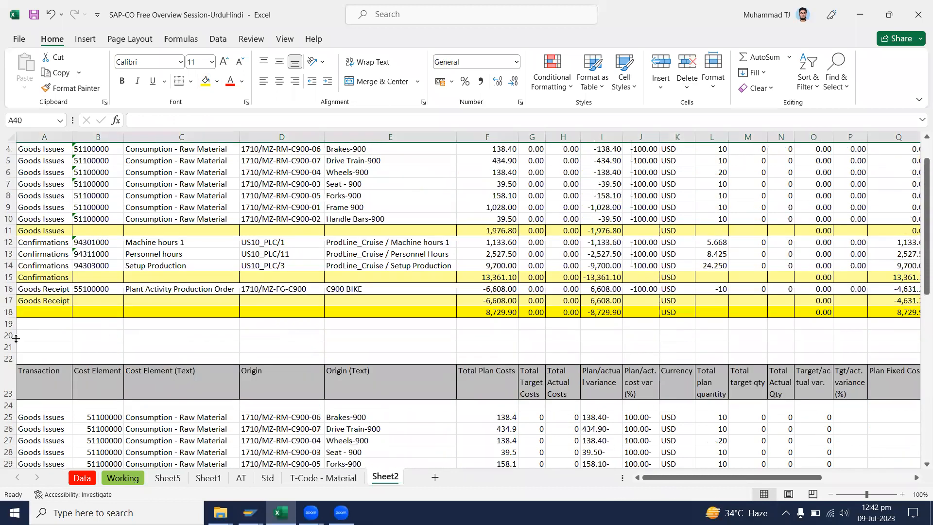
left_click(15, 336, "shift")
right_click(8, 338)
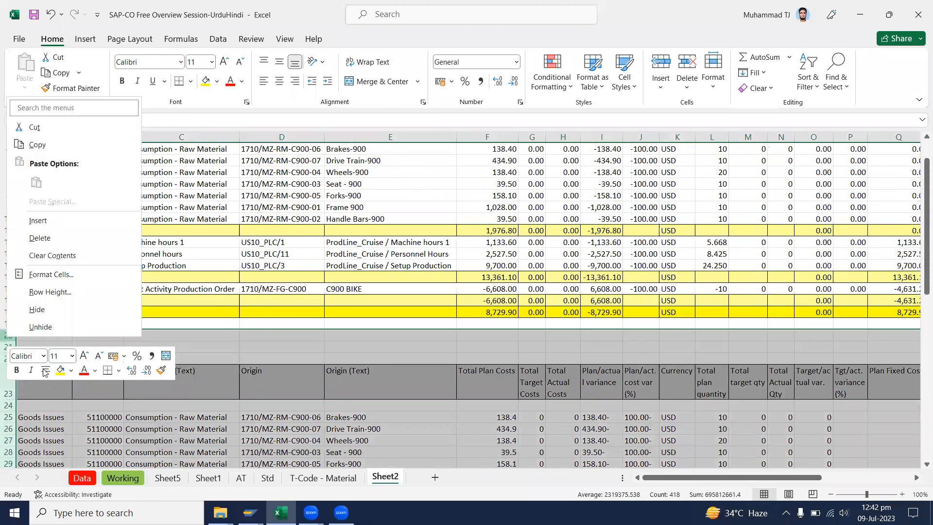
left_click(48, 310)
Compare the actual quantities and total actual costs in the original table with those in the newly pasted table.
scroll(704, 285, "up", 3)
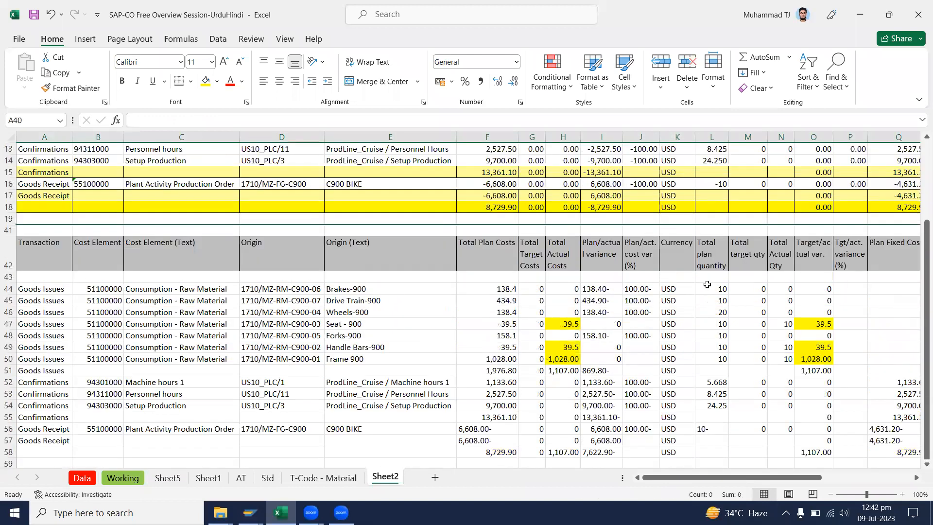
scroll(707, 285, "up", 4)
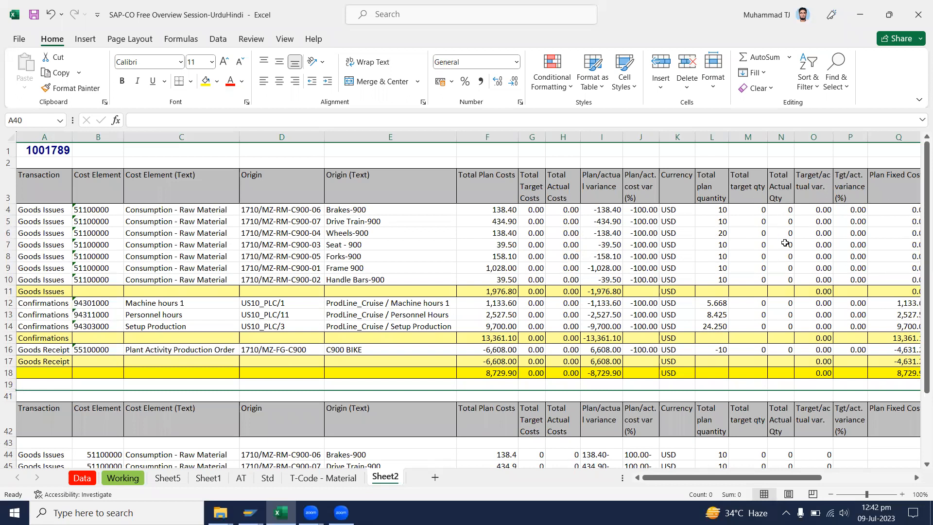
left_click_drag(785, 232, 785, 244)
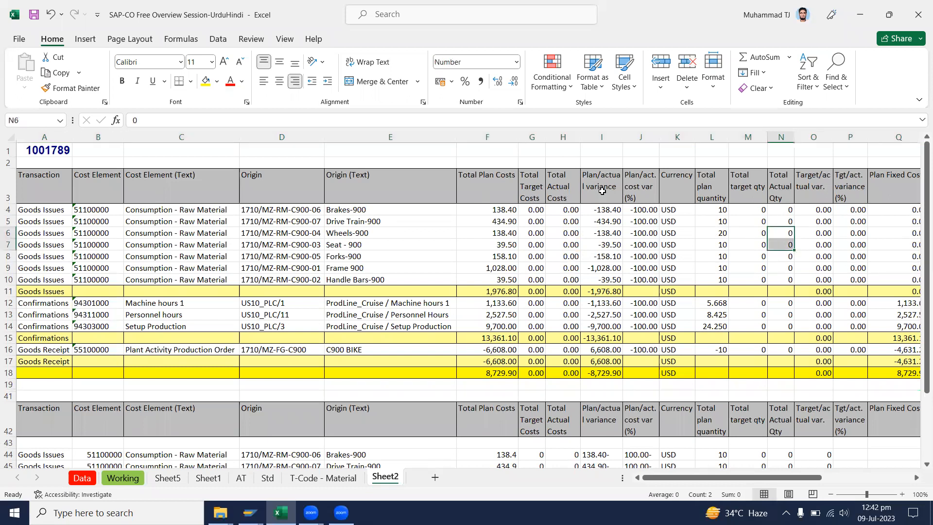
left_click_drag(569, 236, 566, 279)
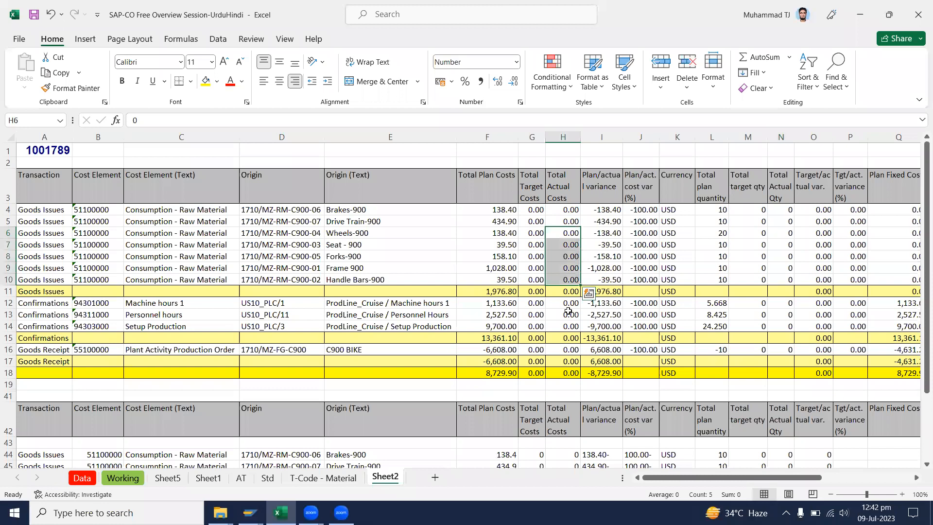
scroll(579, 340, "down", 2)
left_click(566, 394)
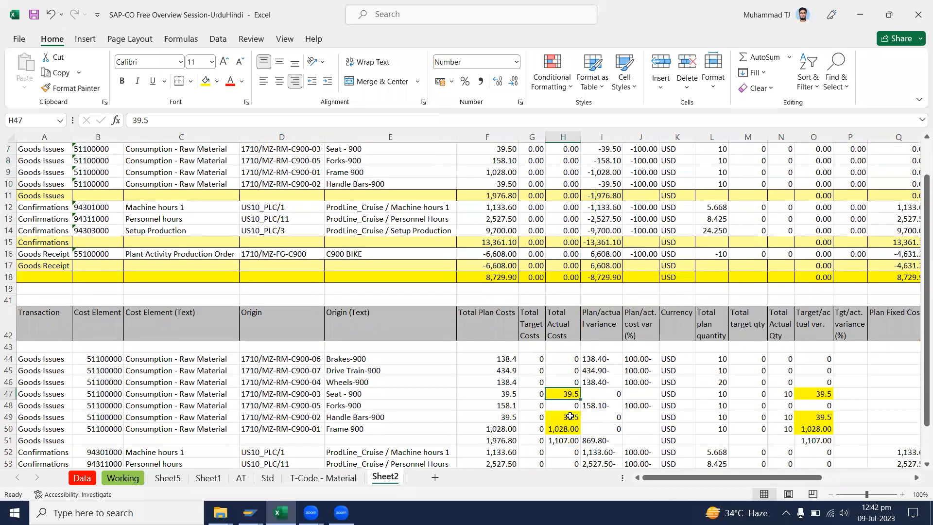
Check the highlighted actual costs and target/actual variances of Seat - 900, Handle Bars-900 and Frame 900.
left_click(566, 417)
left_click(566, 429)
left_click(829, 392)
left_click(819, 416)
left_click(824, 429)
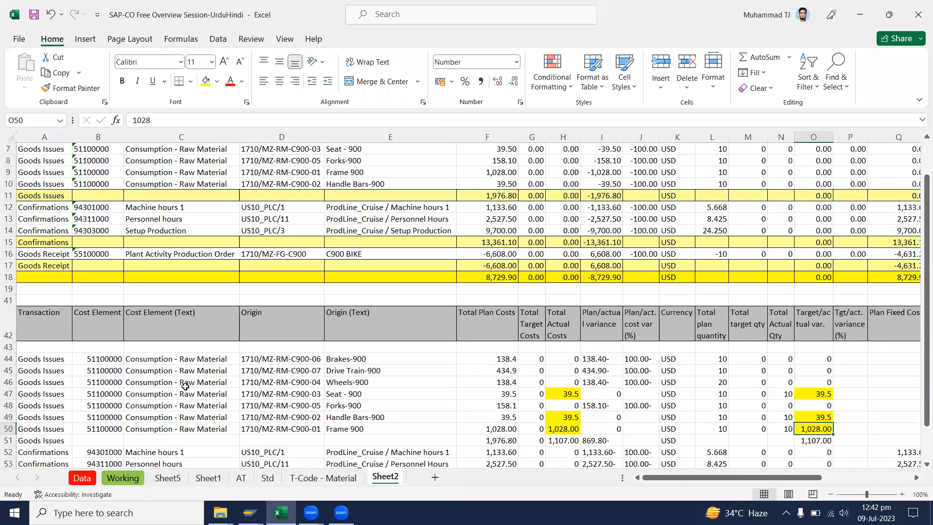
Highlight the origin codes of Seat - 900, Handle Bars-900 and Frame 900 (D47, D49:D50) in yellow.
left_click(315, 428)
key("shift+Up")
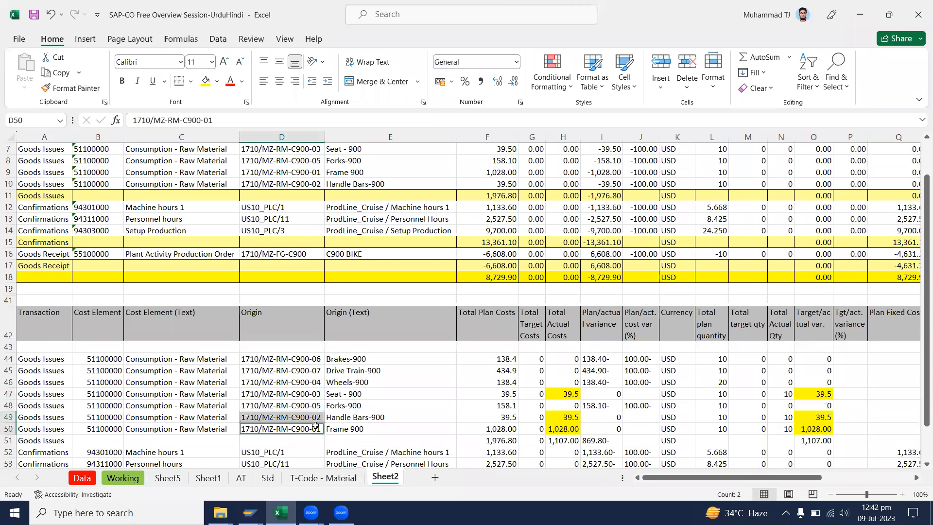
left_click(315, 394, "ctrl")
left_click(206, 81)
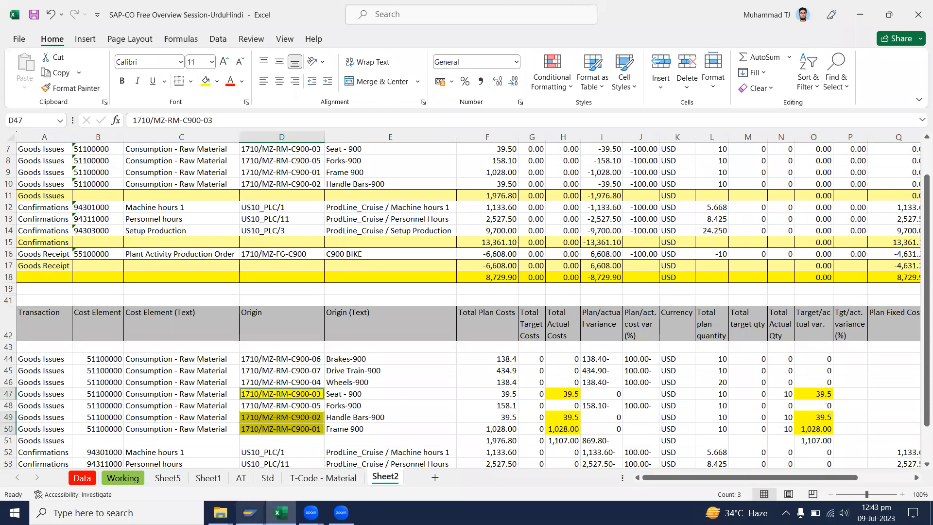
Switch to SAP and leave the TJ Variance/Cost Layout reports in both sessions, returning to SAP Easy Access.
left_click(250, 513)
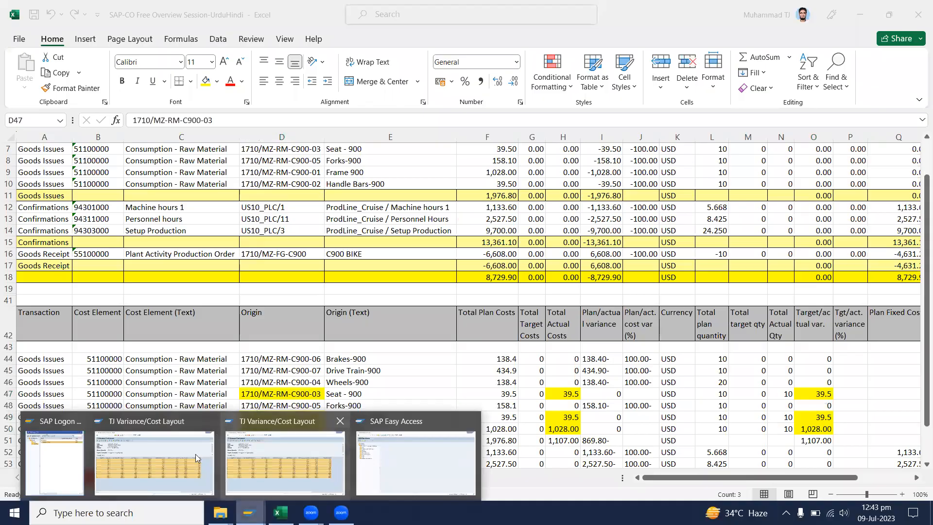
left_click(277, 438)
left_click(158, 32)
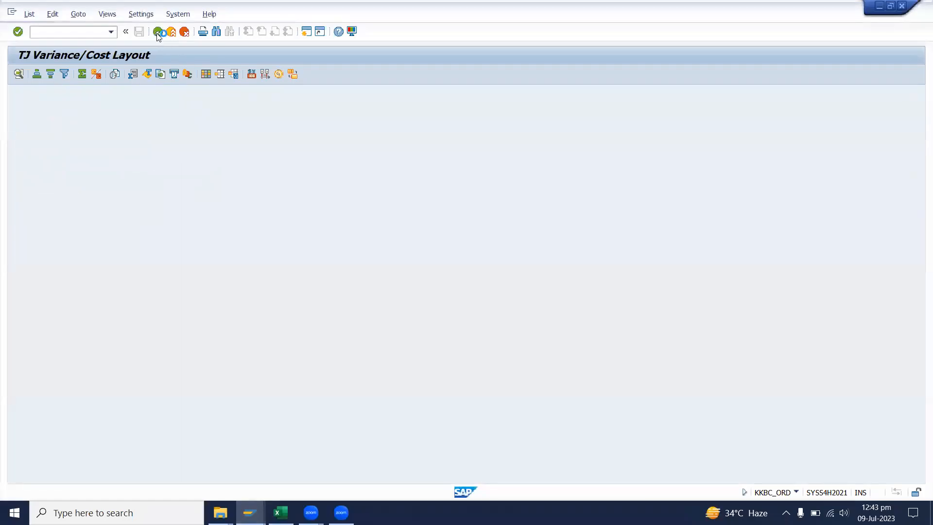
left_click(249, 512)
left_click(295, 467)
left_click(157, 33)
left_click(157, 32)
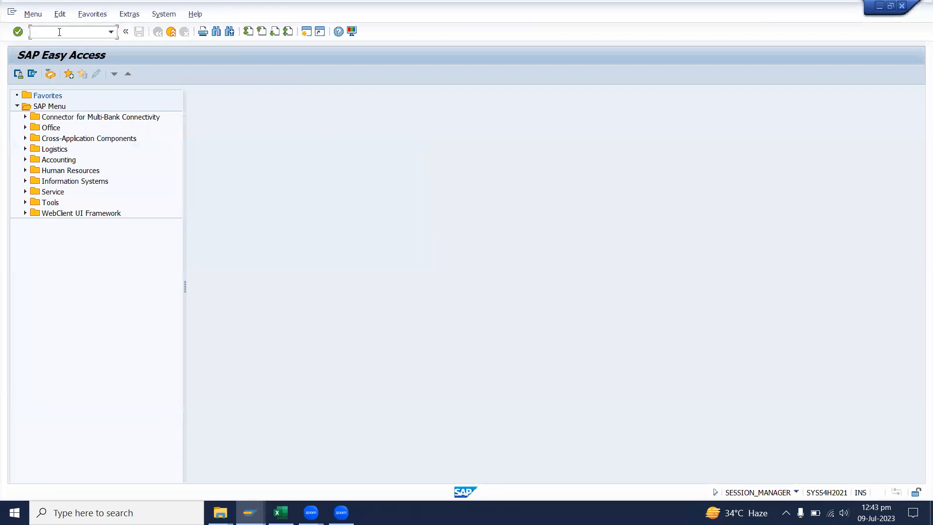
Open CO11N, fill in the production order number copied from cell A1 of the Excel sheet, and view the order's operations list.
key("Return")
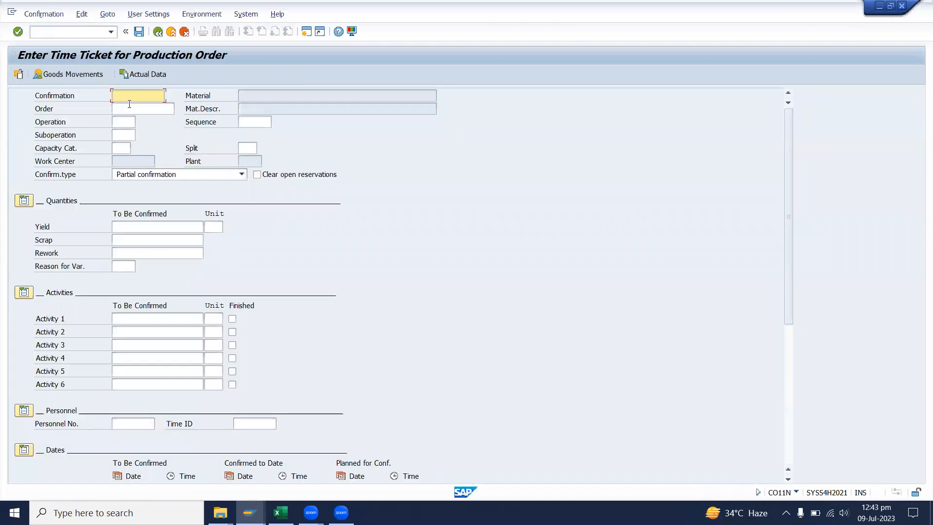
left_click(130, 108)
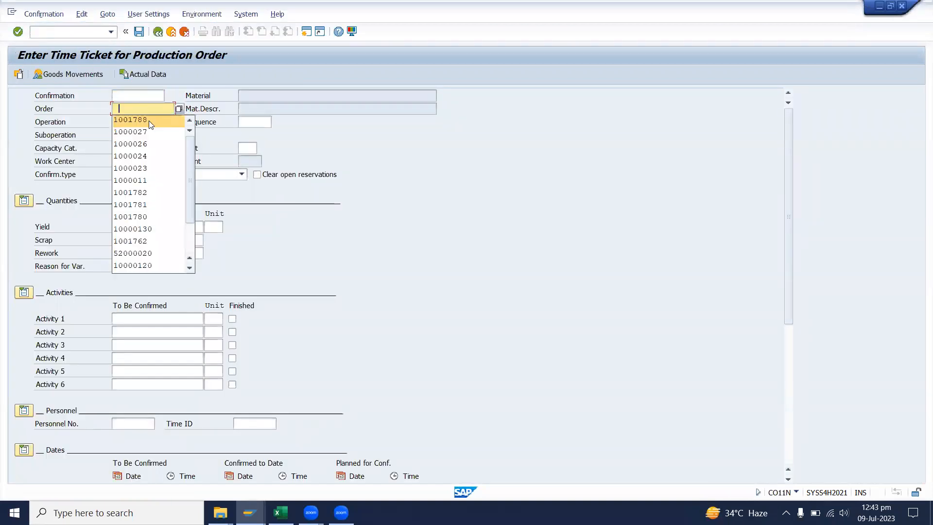
left_click(149, 121)
left_click(280, 512)
scroll(156, 275, "up", 2)
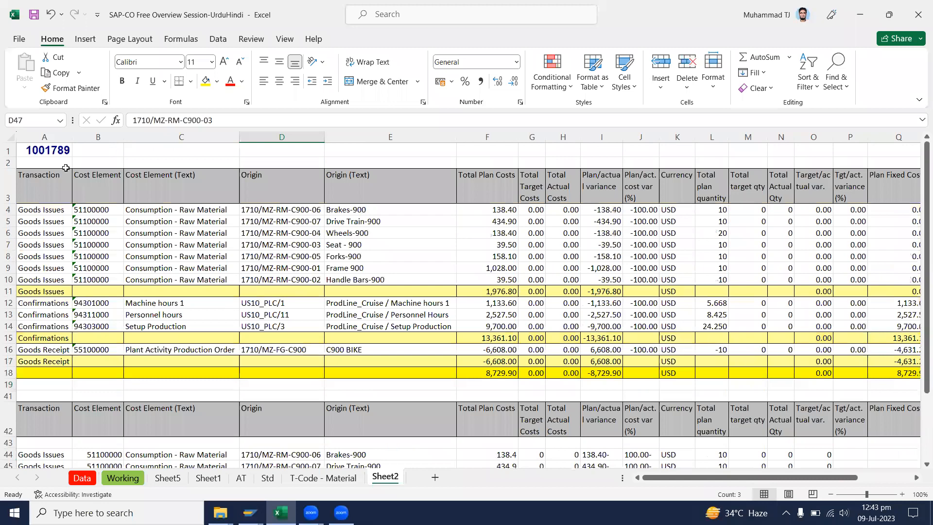
left_click(57, 149)
key("ctrl+c")
key("alt+Tab")
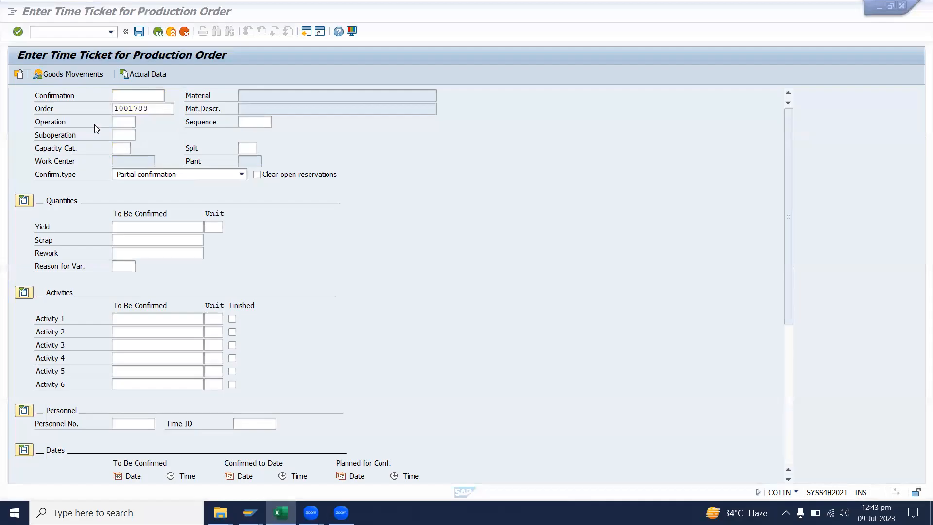
left_click_drag(163, 108, 84, 105)
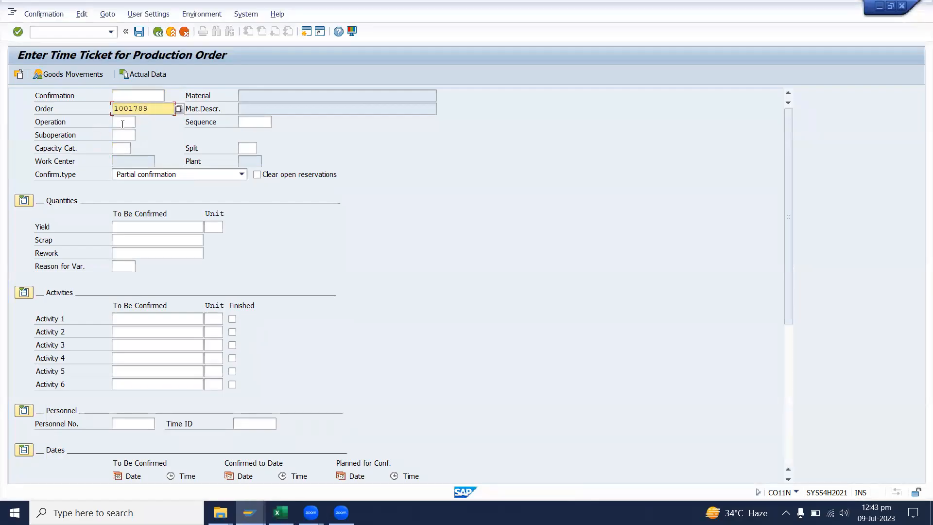
key("Return")
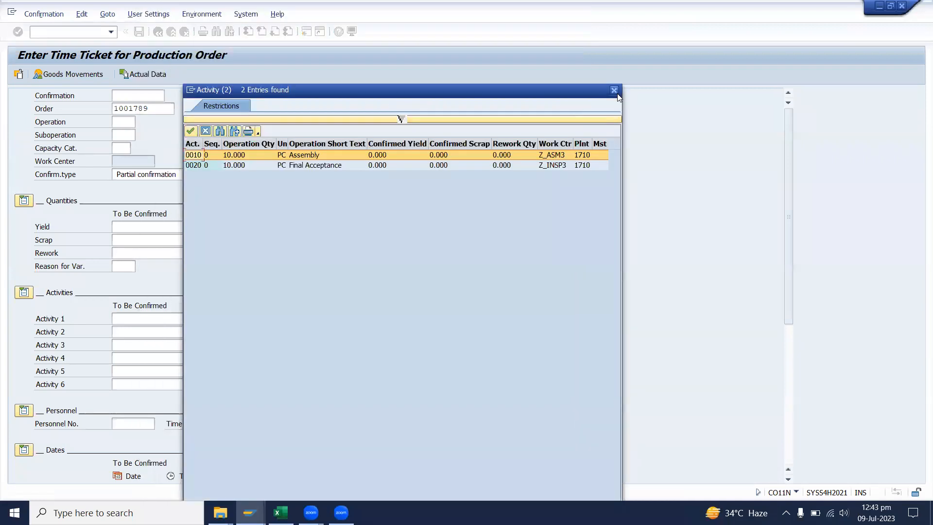
left_click(613, 91)
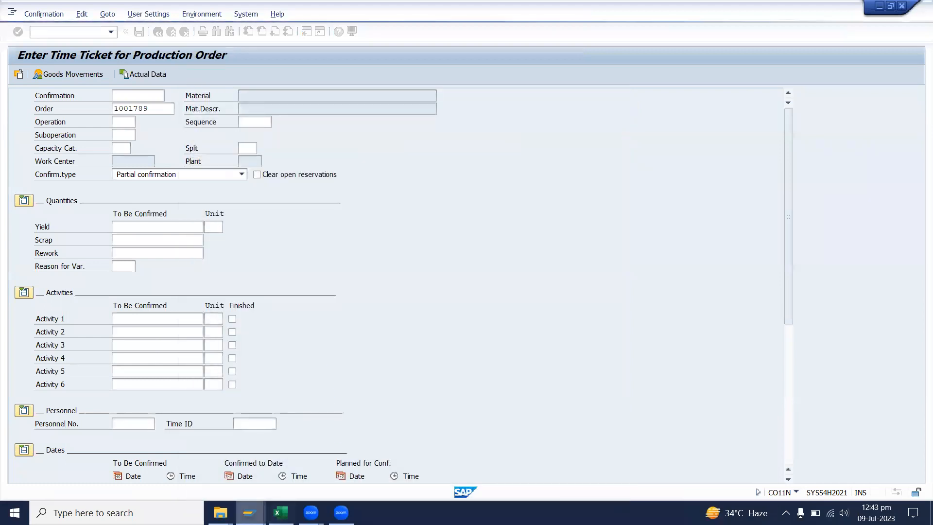
mouse_move(288, 494)
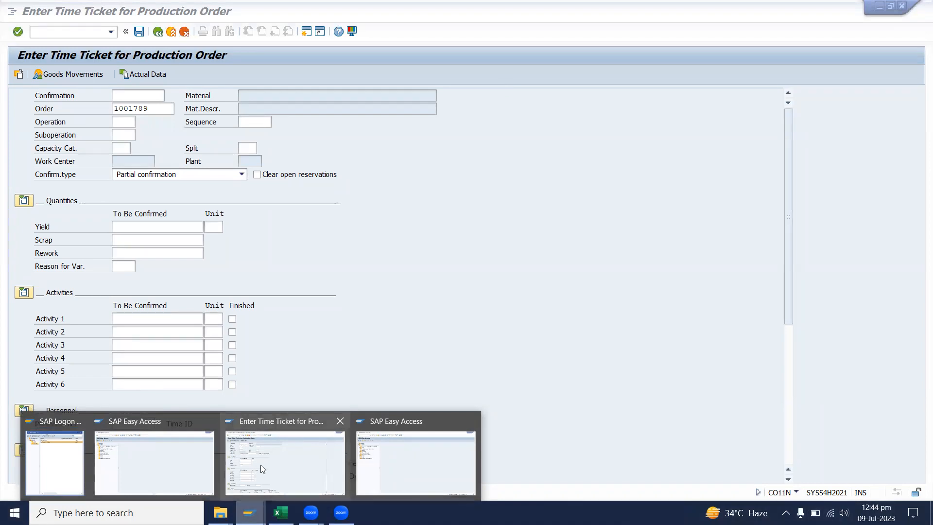
left_click(408, 460)
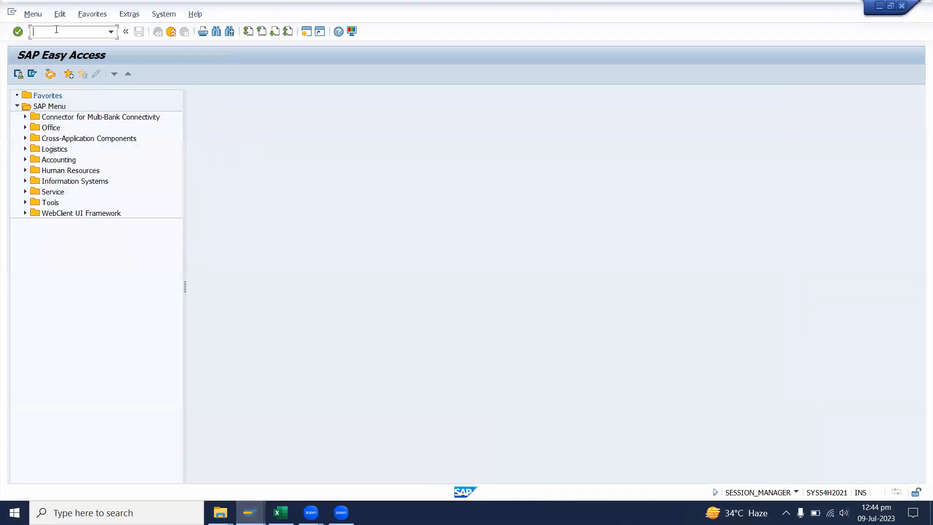
type("co01")
key("Return")
left_click(167, 126)
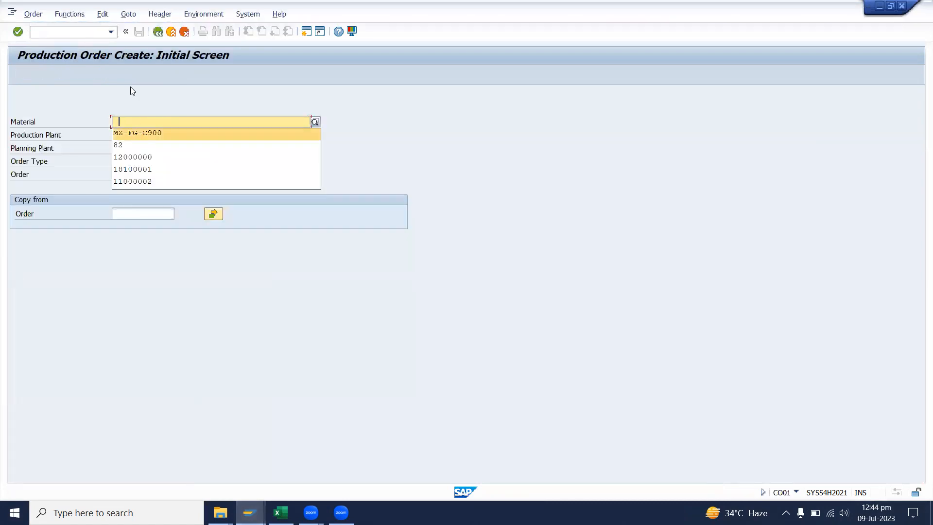
left_click(157, 32)
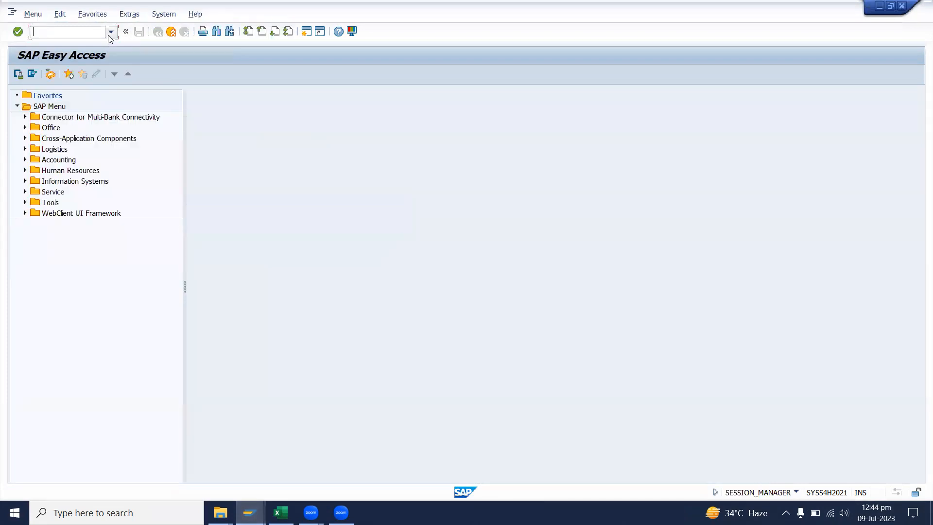
Switch to Excel and widen the Total plan quantity column (L).
left_click(281, 512)
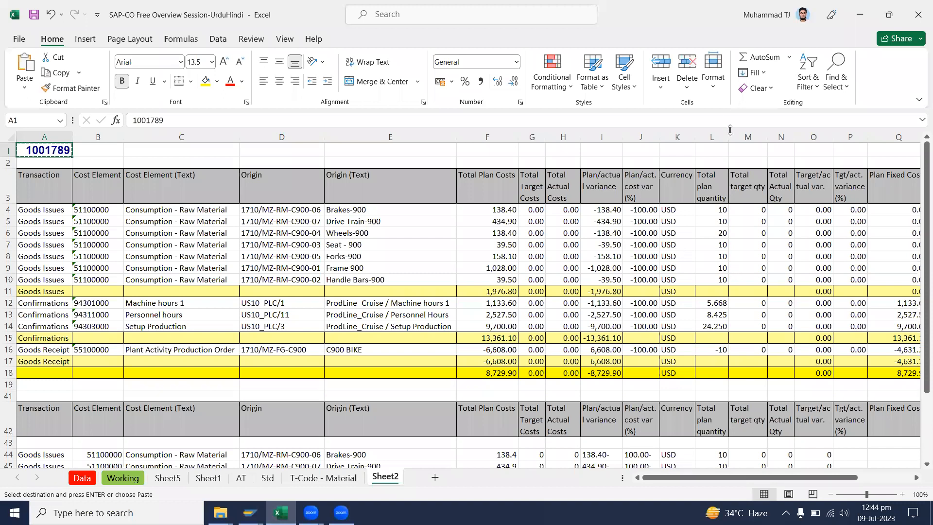
left_click_drag(728, 134, 742, 137)
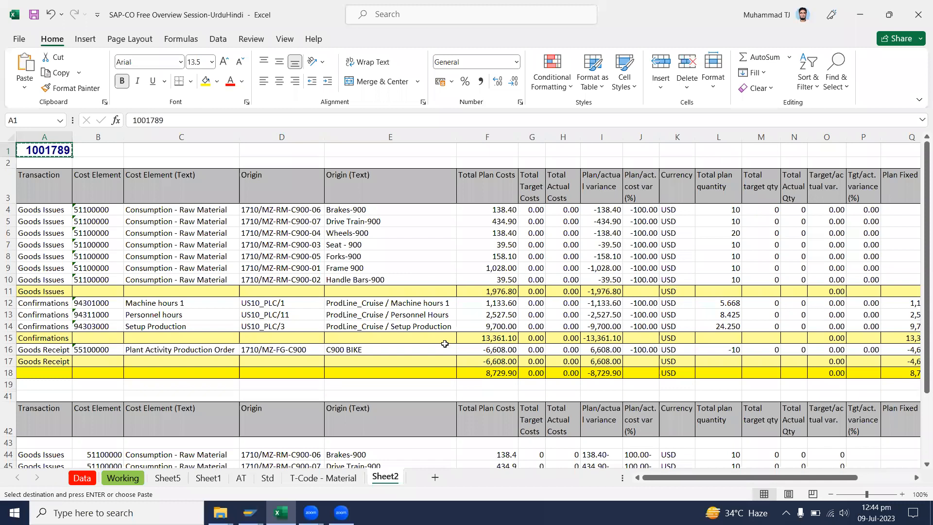
Switch back to the SAP time ticket session and leave the confirmation screen without saving.
left_click(249, 513)
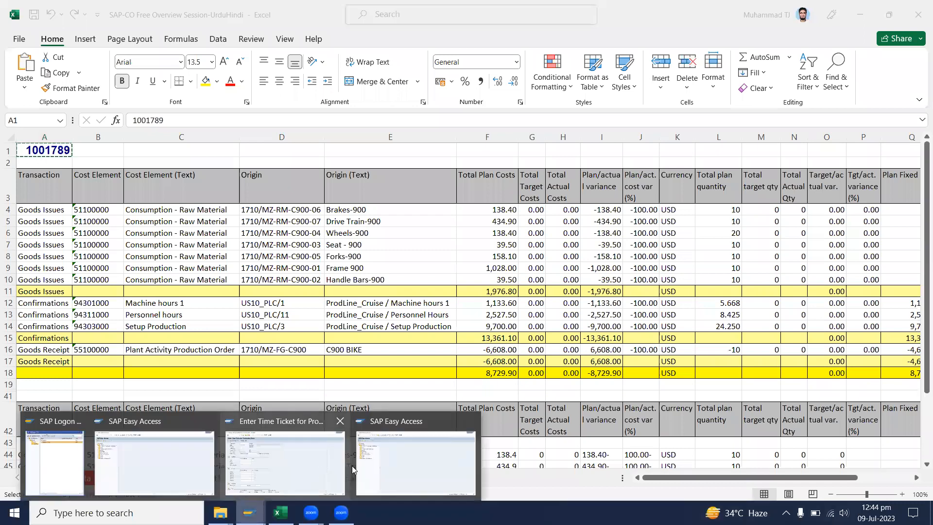
left_click(330, 467)
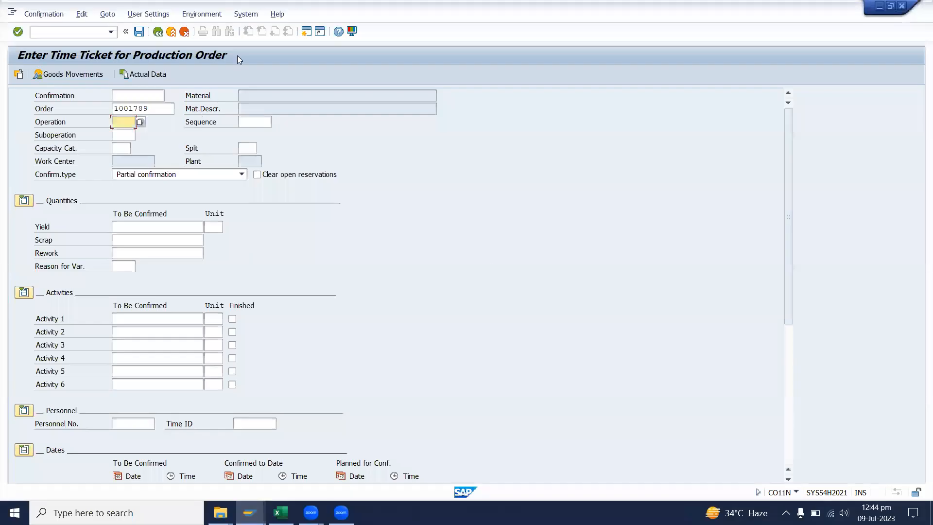
left_click(158, 32)
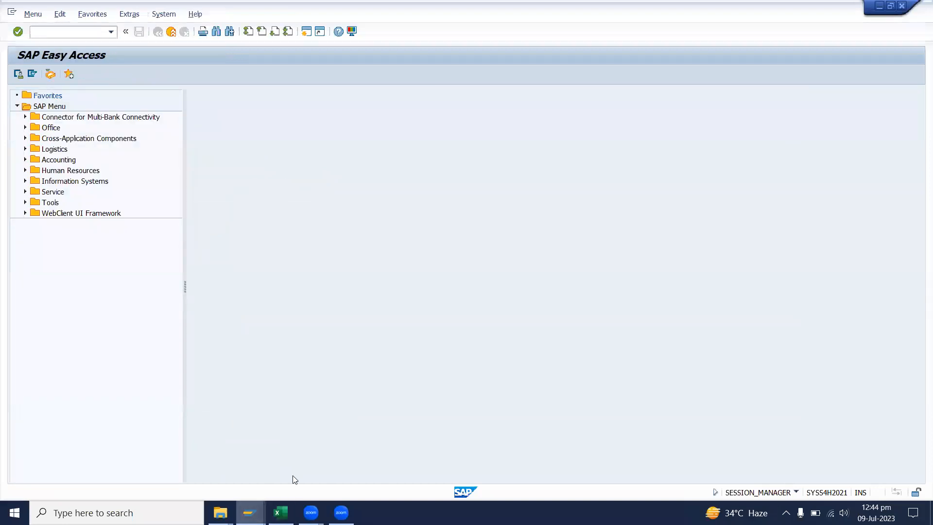
Switch to Excel and compare the original plan cost table with the goods issue table starting at row 42.
left_click(250, 513)
left_click(281, 512)
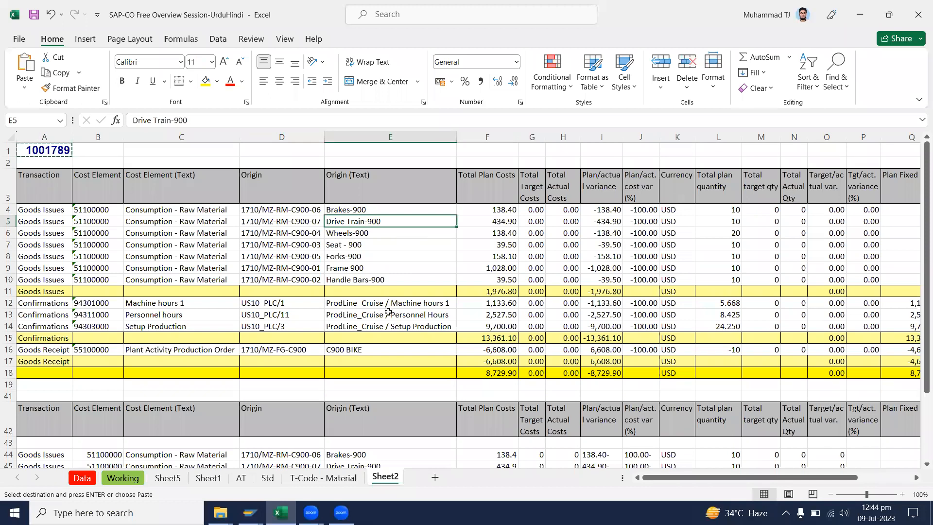
scroll(389, 313, "down", 3)
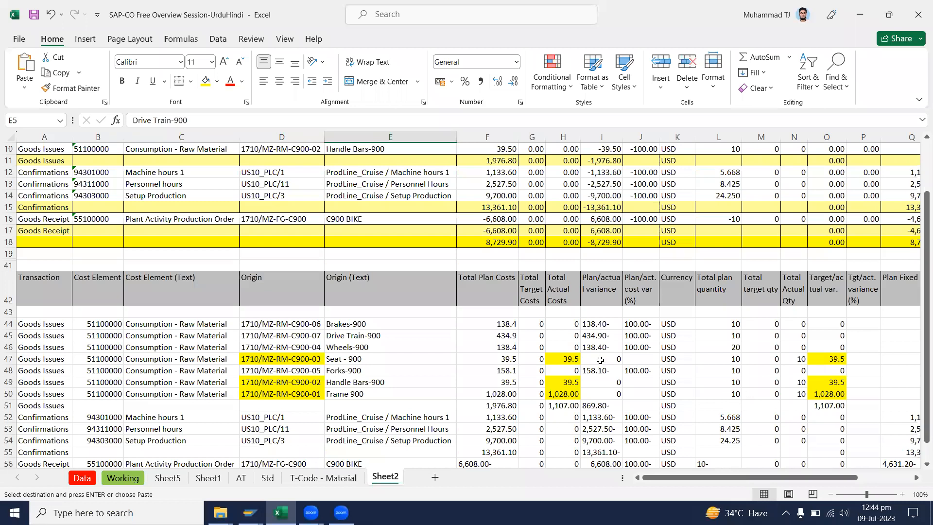
scroll(487, 369, "up", 2)
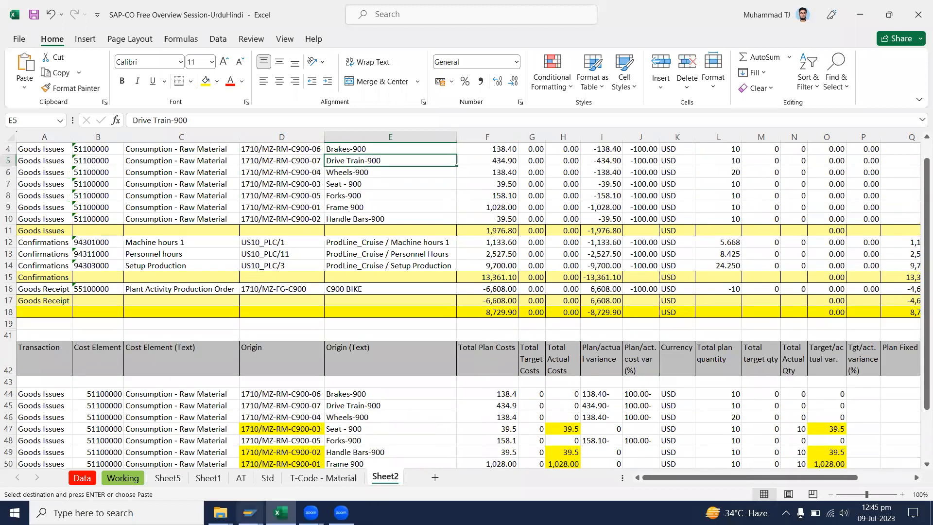
Switch to another SAP session, open CO11N and enter the production order number for the time ticket.
left_click(250, 513)
left_click(156, 464)
left_click(63, 33)
type("co0")
type("1n")
key("Return")
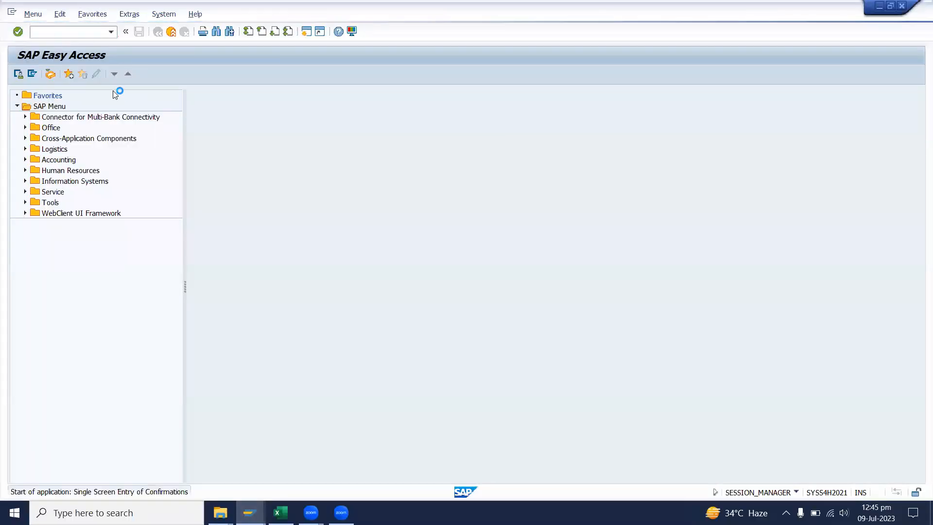
double_click(127, 109)
left_click(135, 118)
left_click(130, 125)
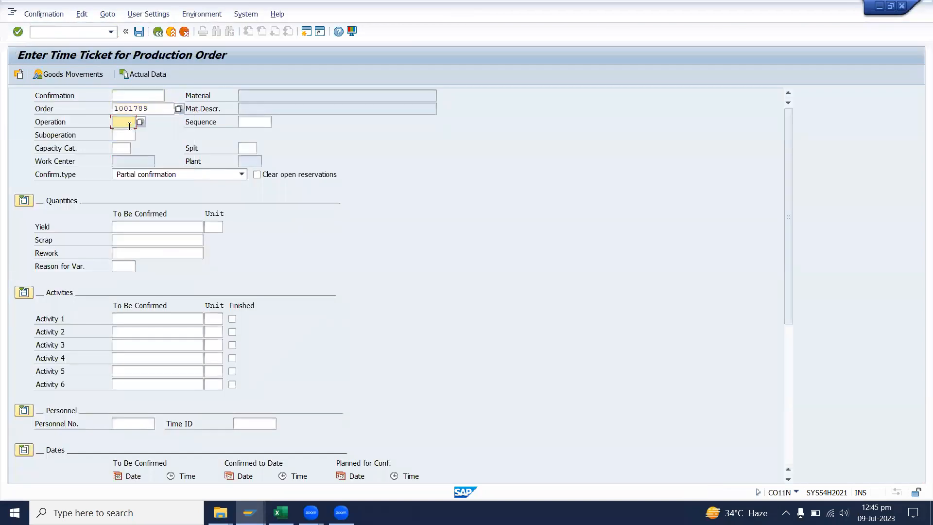
Select operation 0010 Assembly from the order's list of operations.
left_click(249, 512)
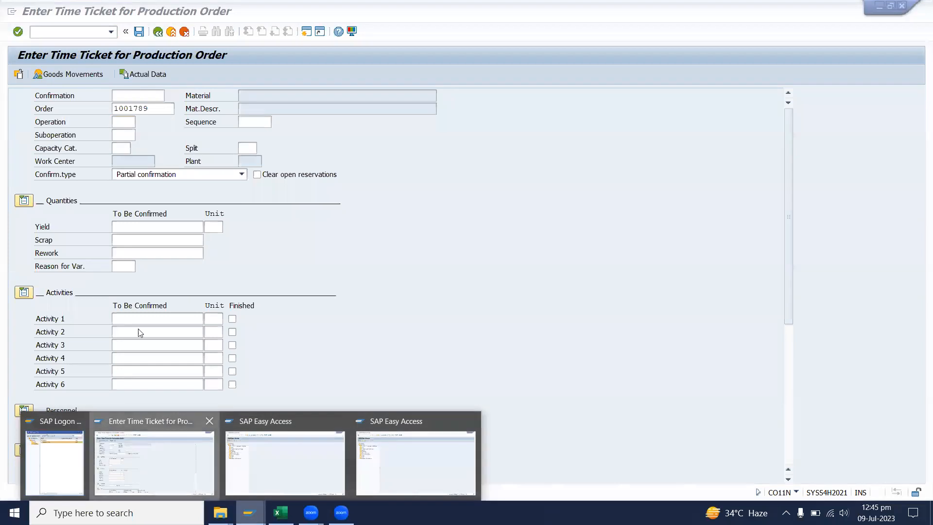
left_click(136, 123)
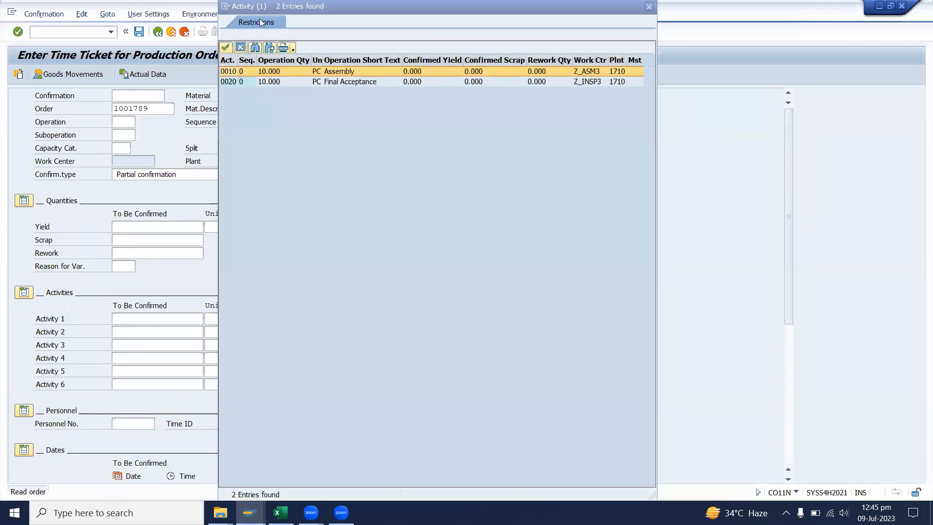
left_click_drag(258, 8, 277, 73)
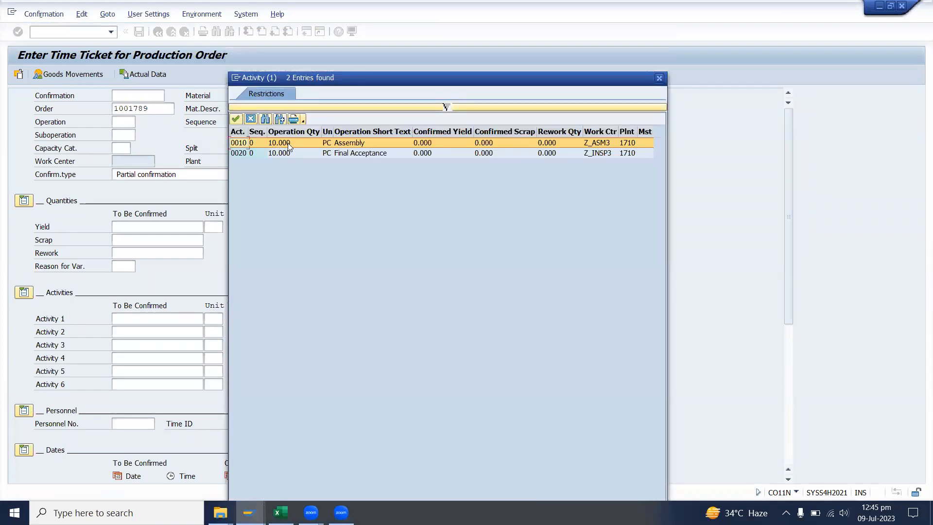
double_click(287, 142)
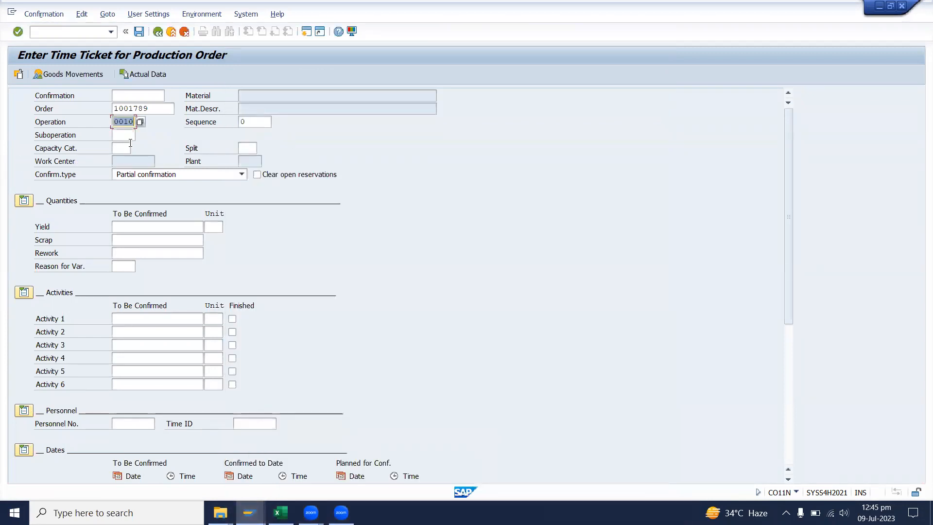
Load the proposed actual data for the Assembly operation, filling in its yield and its setup, machine and labor times.
left_click(145, 77)
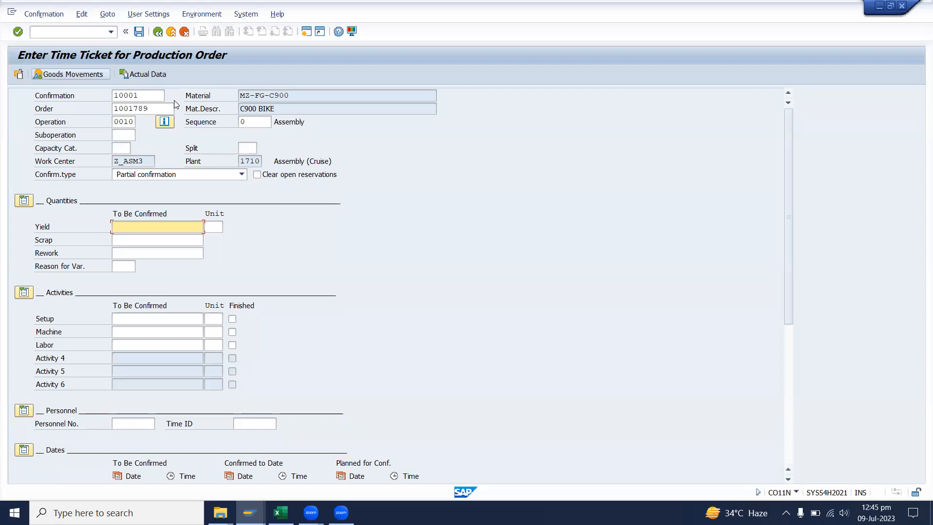
left_click(156, 109)
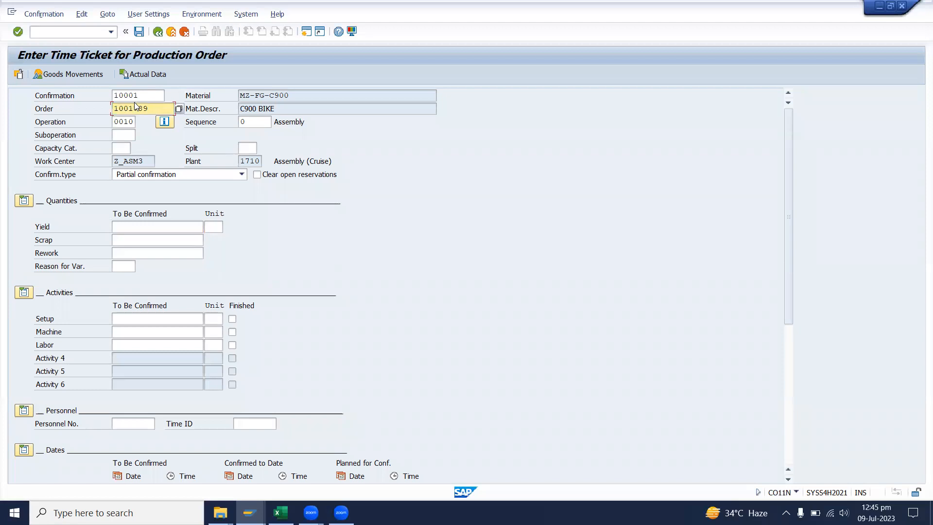
left_click(148, 77)
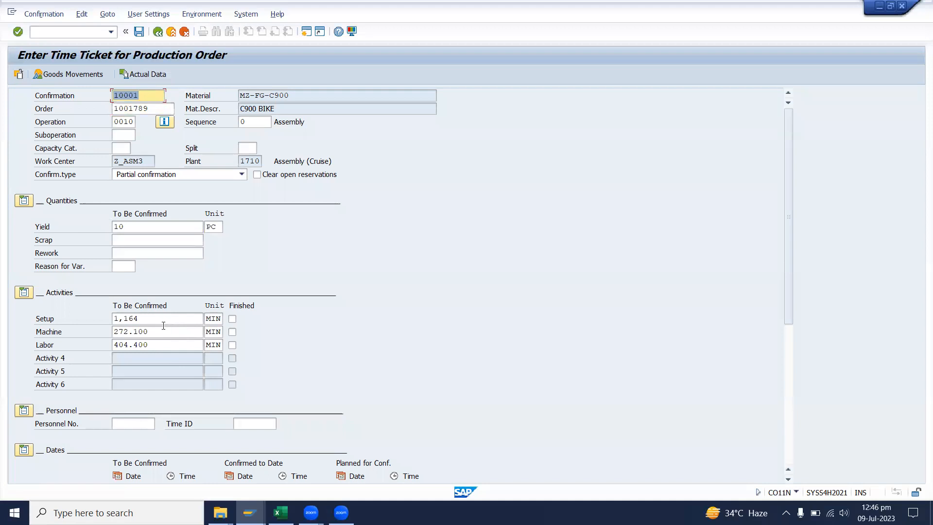
Switch to Excel's T-Code - Material sheet and compare its Assembly setup, machine and personnel minutes with the SAP time ticket.
left_click(287, 507)
left_click(320, 477)
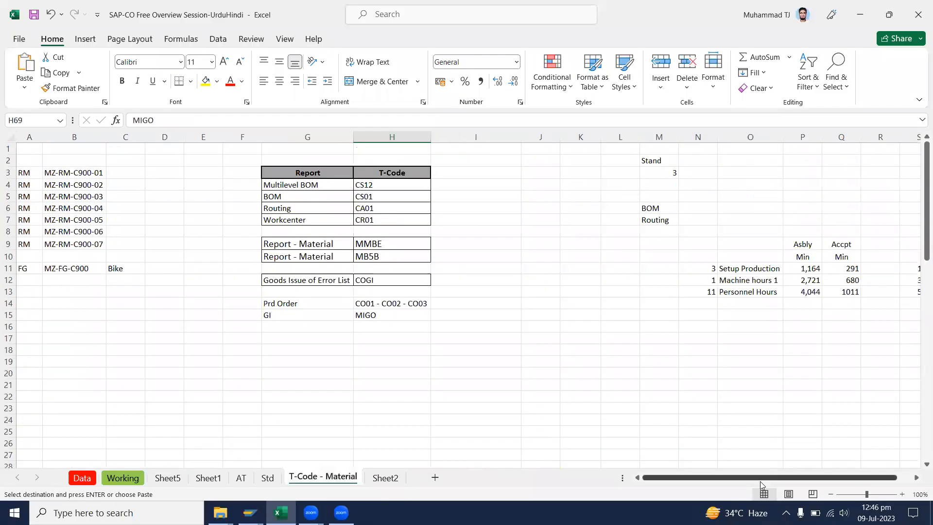
left_click_drag(805, 243, 711, 292)
key("ctrl+v")
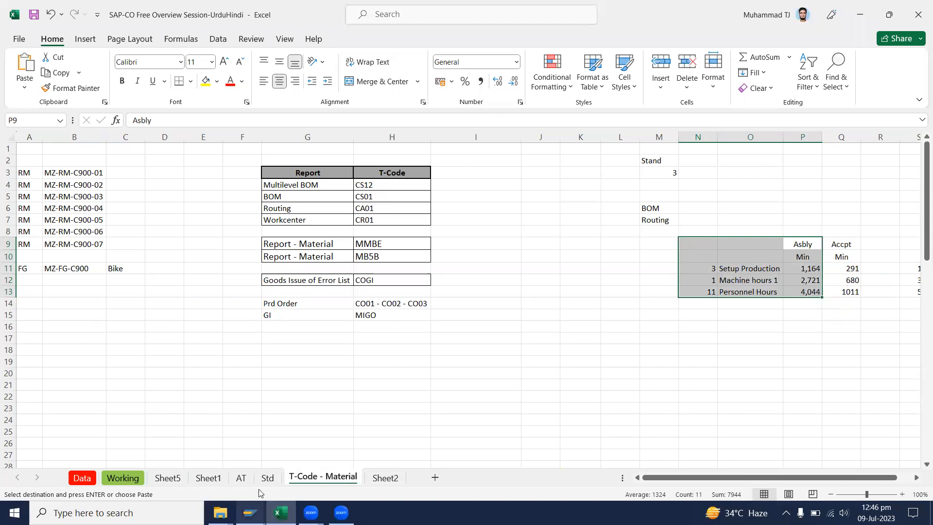
mouse_move(250, 512)
left_click(166, 462)
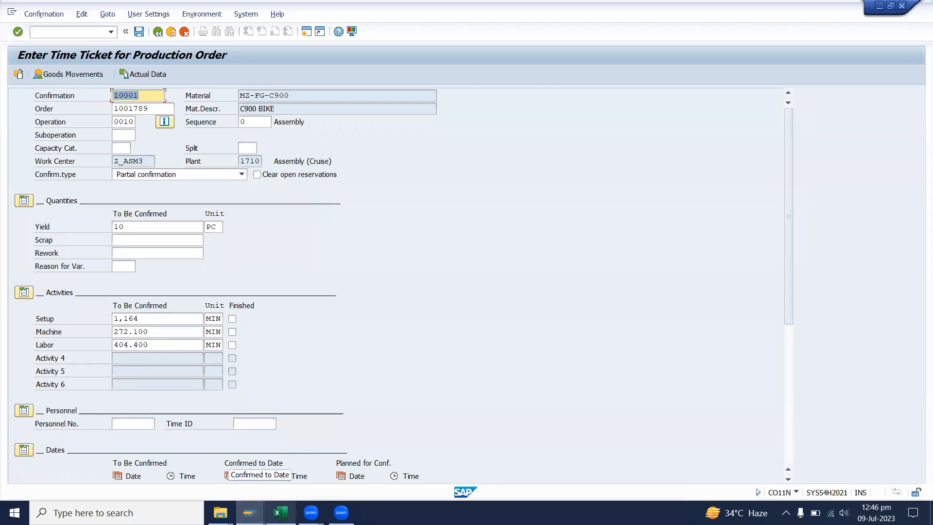
left_click(281, 512)
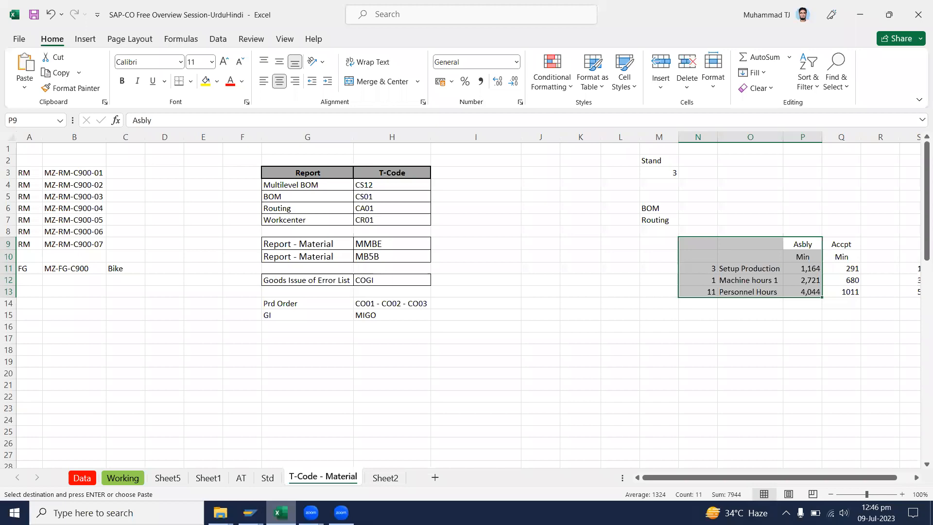
key("alt+Tab")
key("alt+Tab")
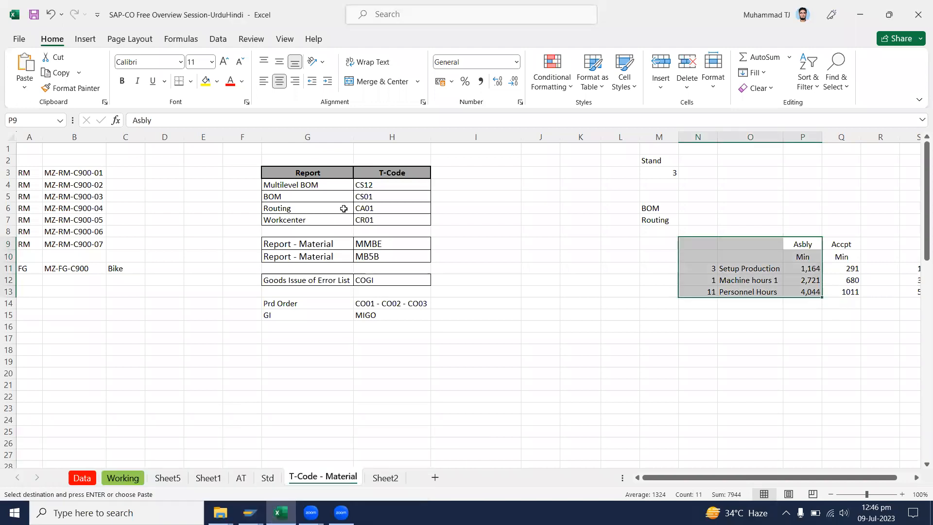
Check the BOM transaction code in the Excel list and open CS02 in a free SAP session.
left_click(394, 195)
mouse_move(249, 513)
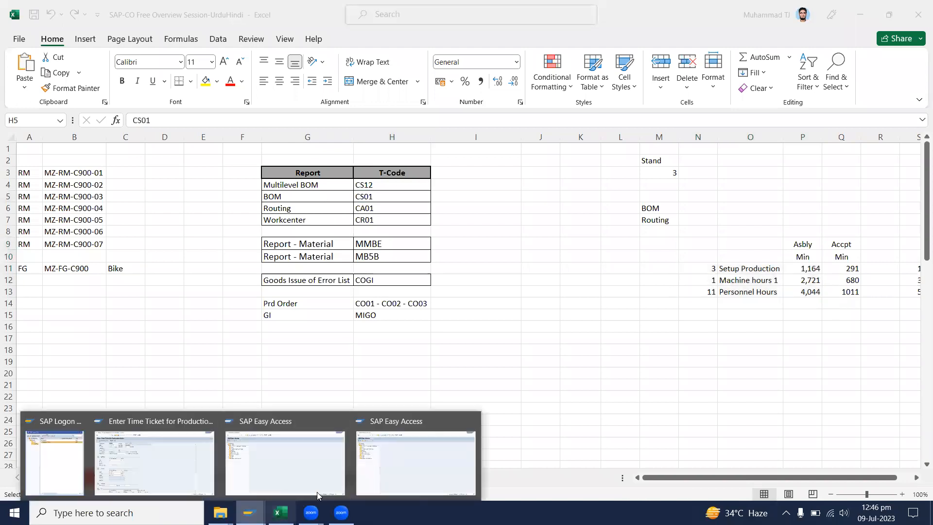
left_click(383, 475)
left_click(73, 36)
type("cs02")
key("Return")
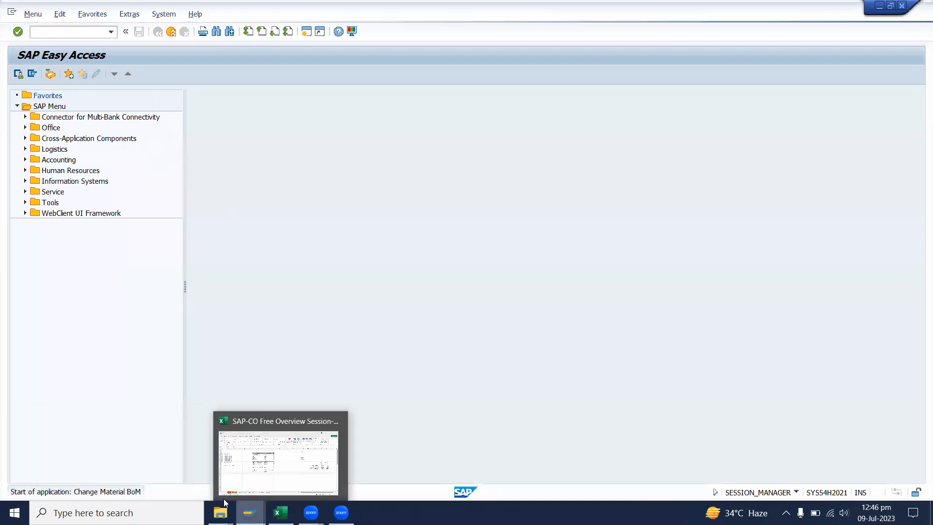
Return to the time ticket and check its setup time against the Assembly setup minutes in Excel.
mouse_move(249, 513)
left_click(160, 465)
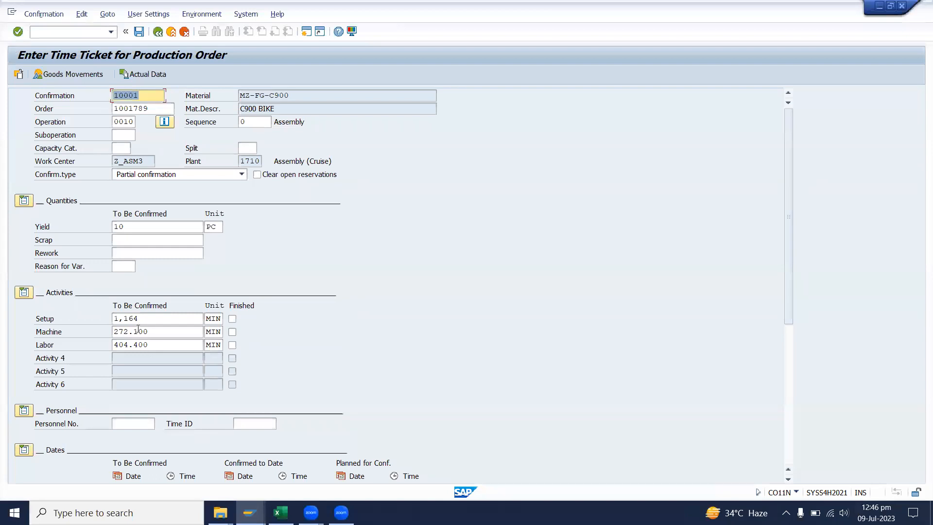
left_click_drag(144, 321, 99, 315)
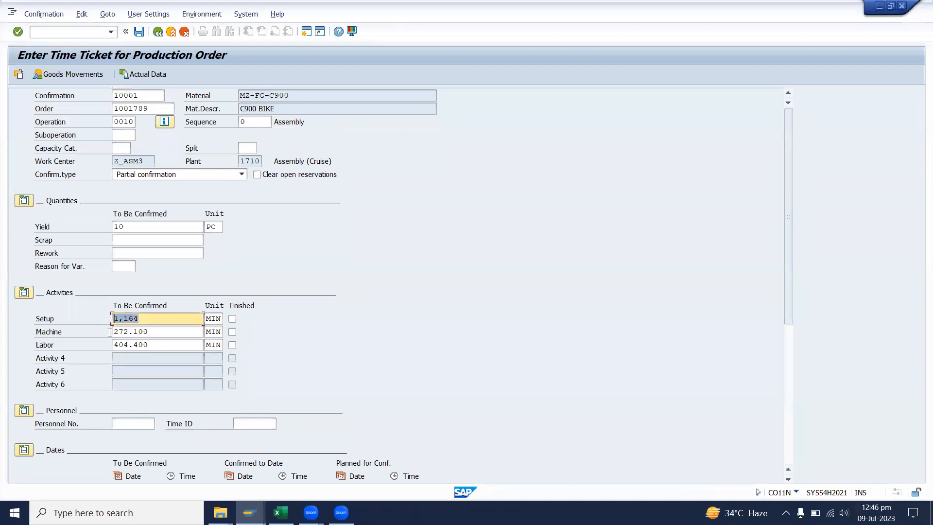
left_click(280, 512)
left_click(804, 269)
left_click(249, 512)
left_click(161, 473)
Set the Assembly operation's machine time to 280.100 MIN and its labor time to 430.400 MIN.
left_click_drag(137, 318, 104, 329)
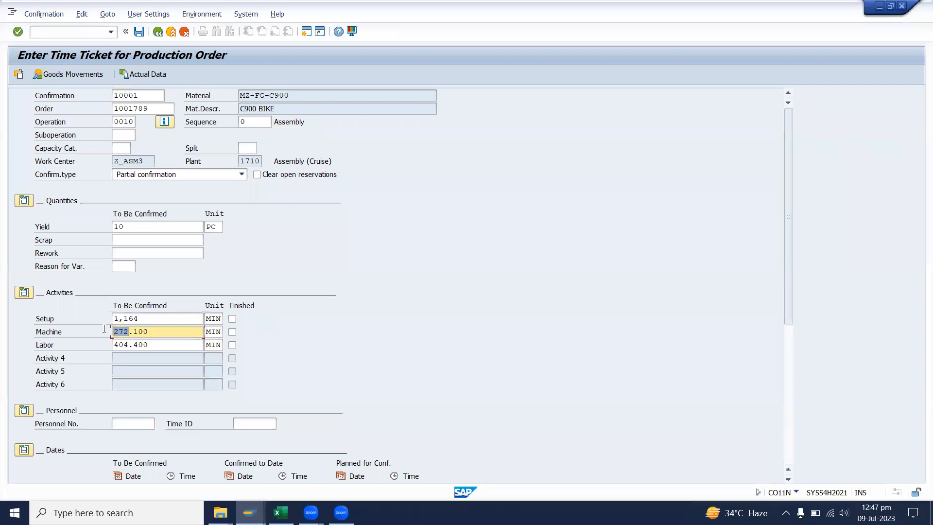
type("280")
left_click_drag(126, 345, 120, 345)
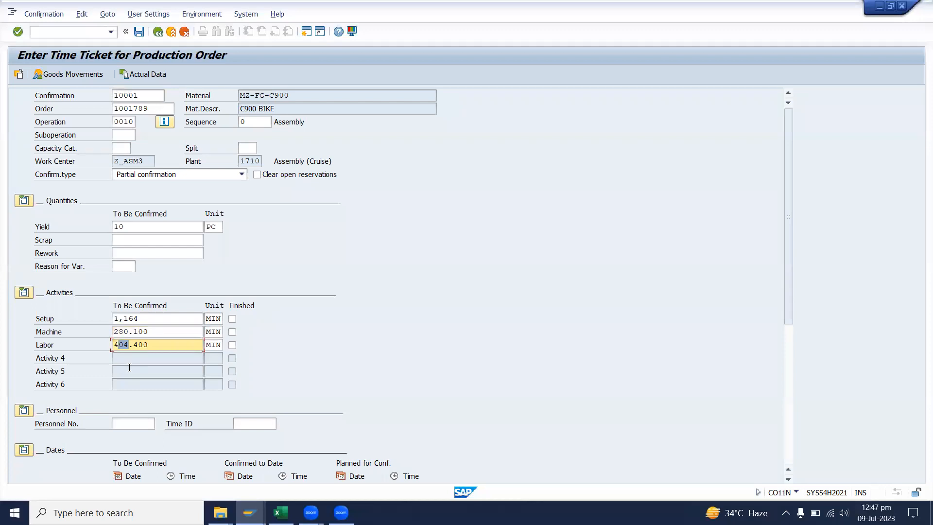
type("30")
Accept the execution date warnings, narrow the Quantity column in the goods movements, save the Assembly confirmation and leave the time ticket.
key("Return")
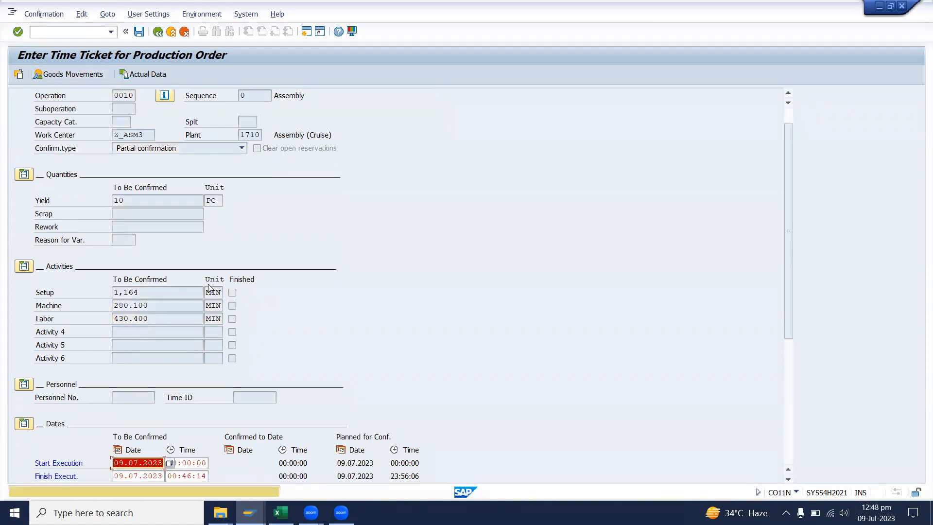
key("Return")
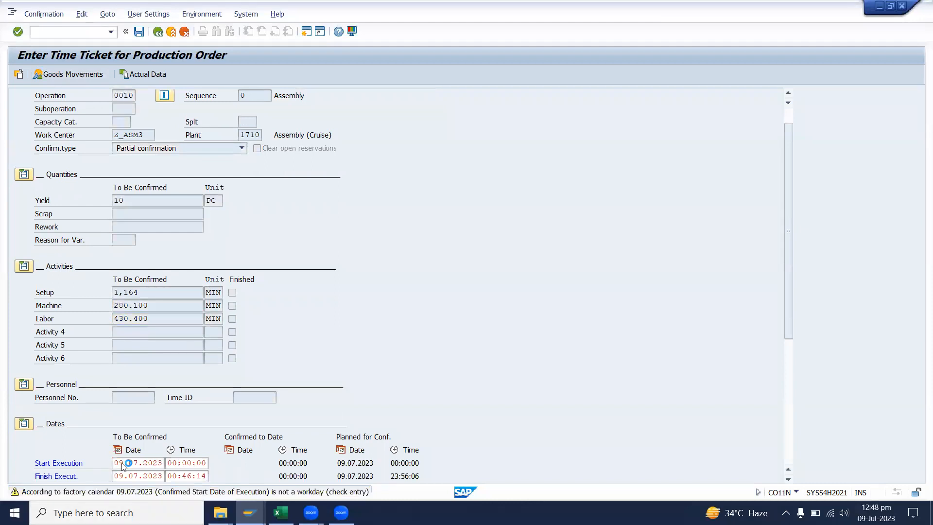
key("Return")
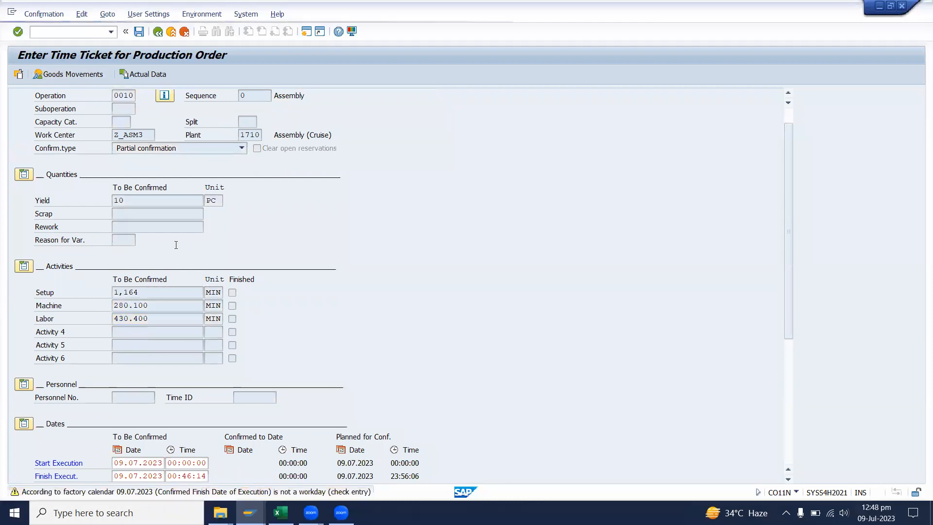
key("Return")
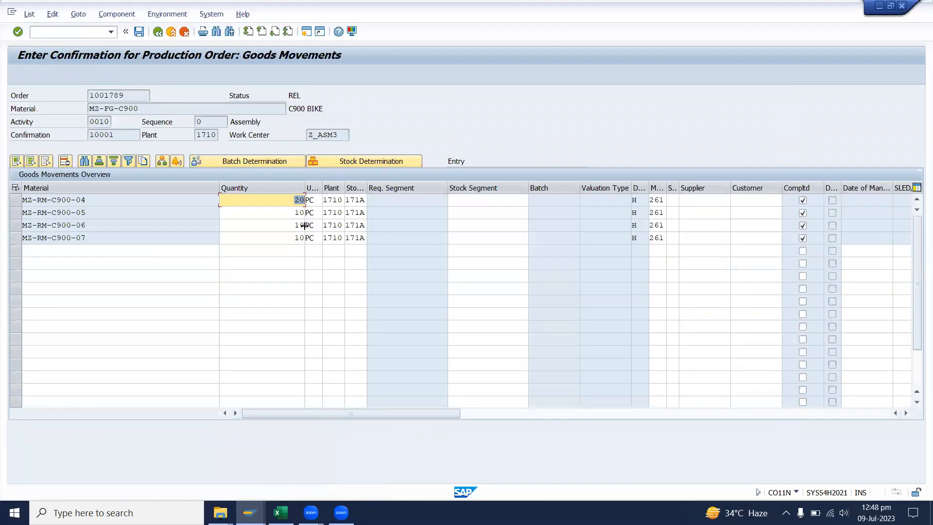
left_click_drag(306, 188, 256, 186)
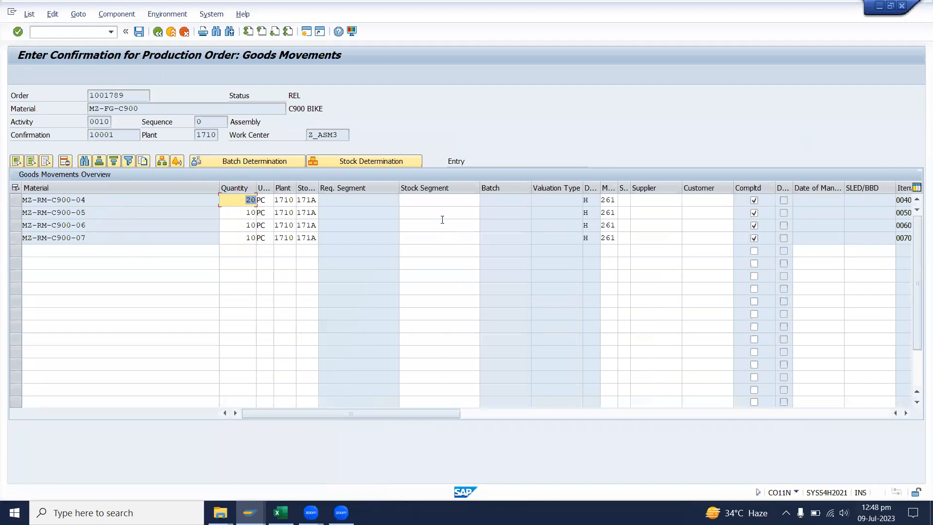
left_click(140, 32)
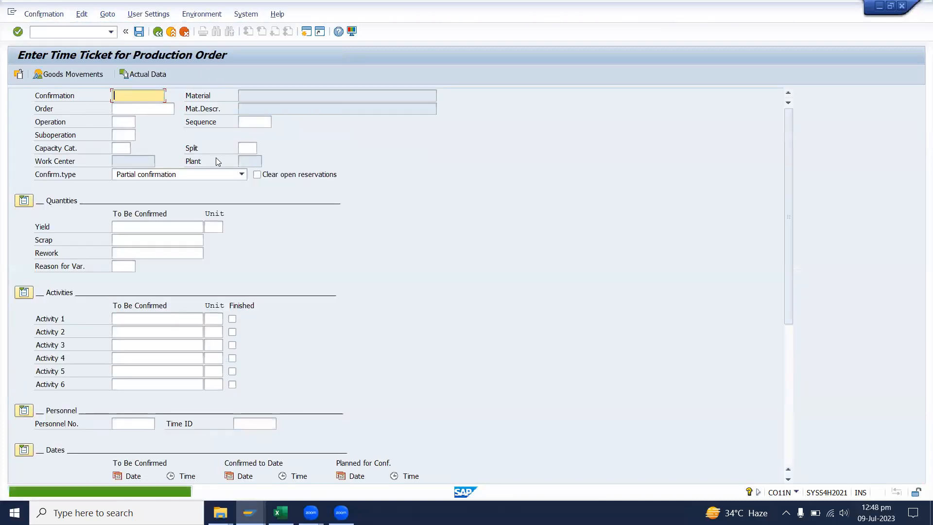
left_click(158, 32)
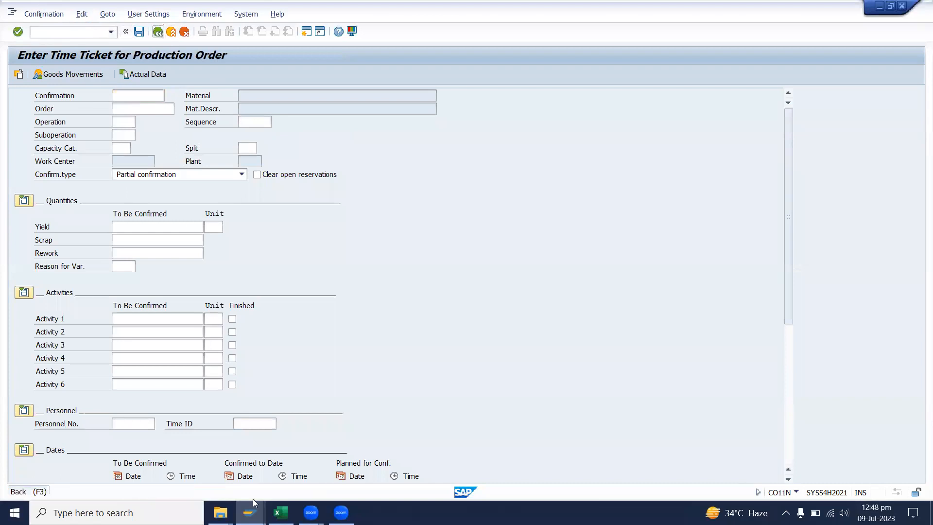
Open KKBC_ORD from SAP Easy Access and run the variance/cost report for the production order.
mouse_move(250, 513)
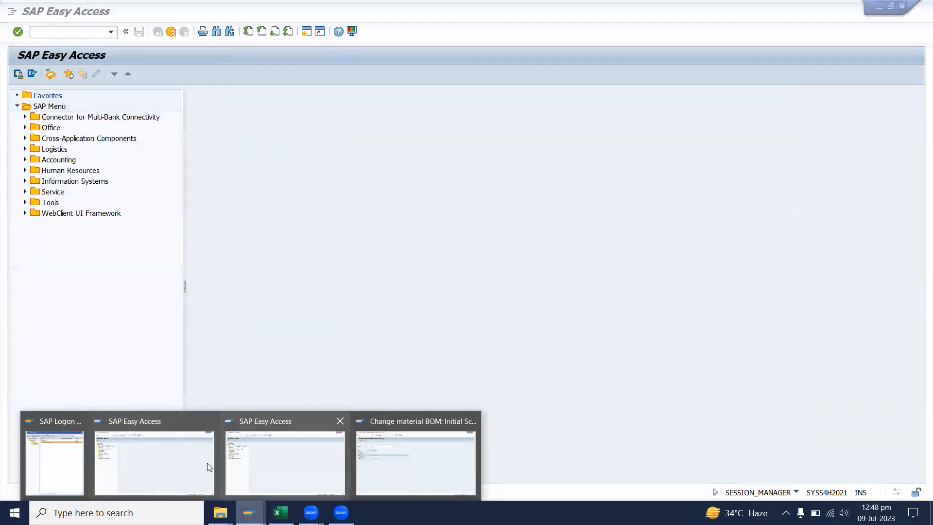
left_click(207, 462)
type("kkbc_ord")
key("Return")
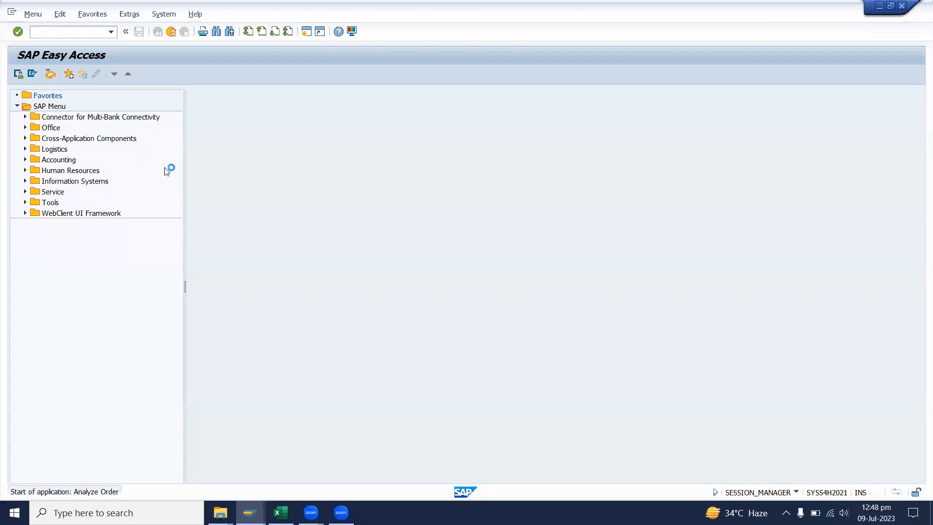
left_click(20, 76)
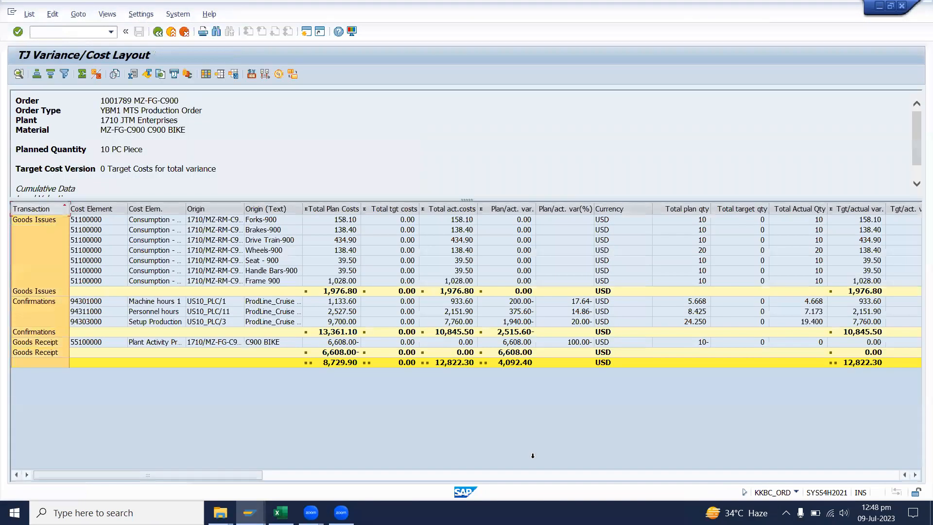
Copy all rows and columns of the SAP cost report and paste them into Excel's Sheet2 starting at cell A65.
left_click_drag(316, 476, 807, 476)
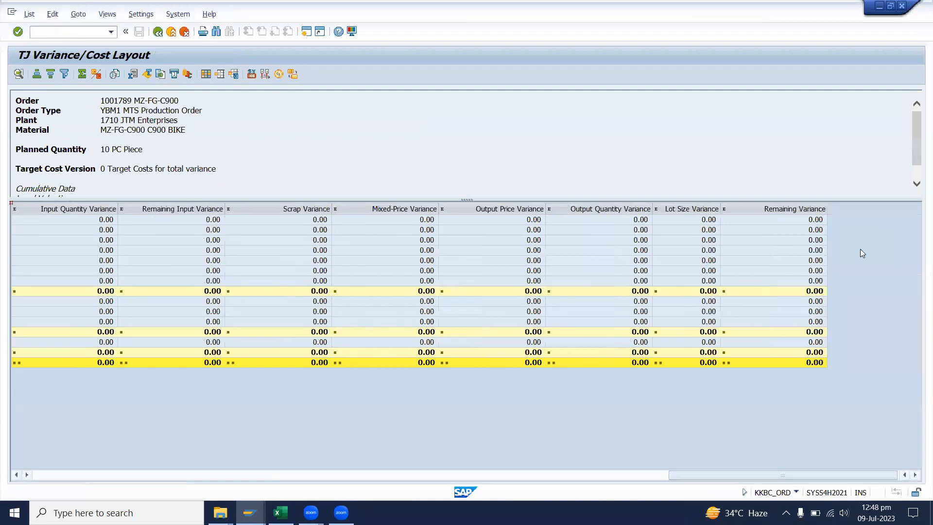
left_click(807, 210, "shift")
key("ctrl+c")
key("alt+Tab")
left_click(383, 478)
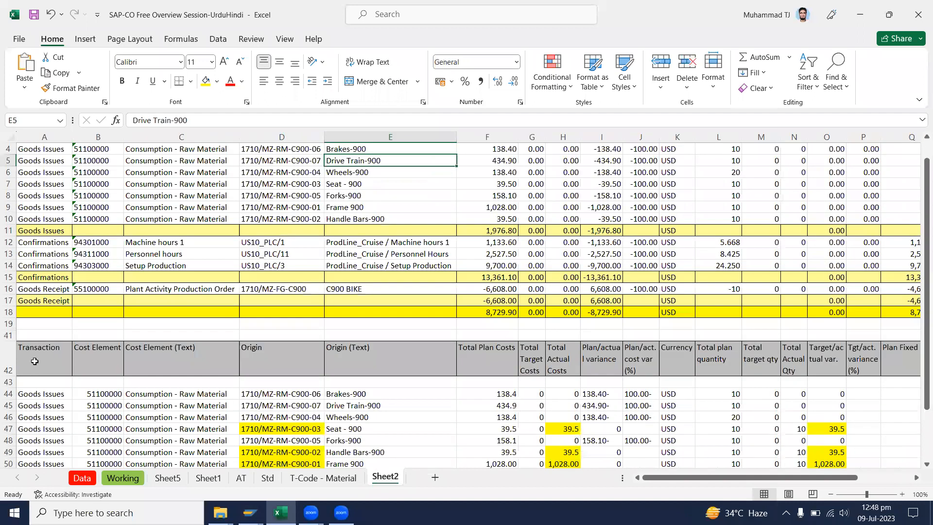
scroll(67, 354, "down", 8)
left_click(67, 354)
key("ctrl+v")
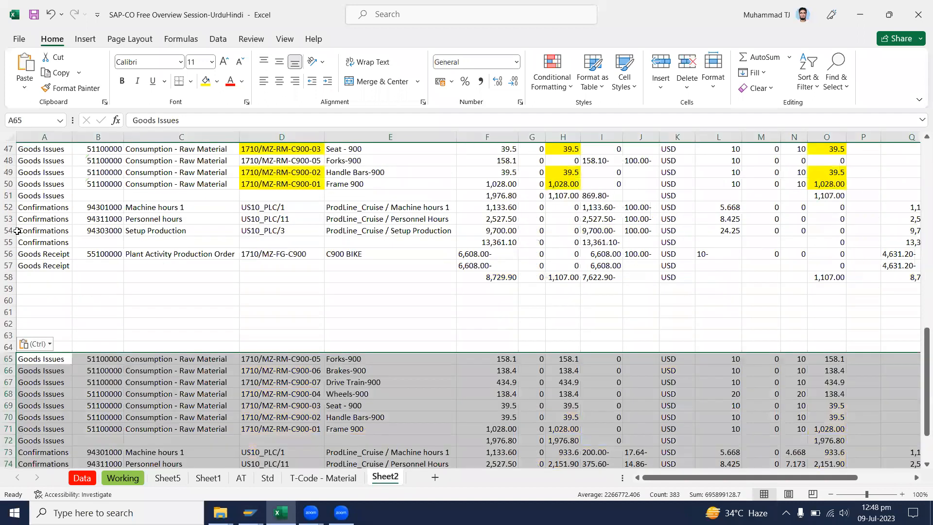
Enter the heading "After _ MIGO" in cell A41 and format it with yellow fill, font size 18 and bold.
scroll(19, 234, "up", 5)
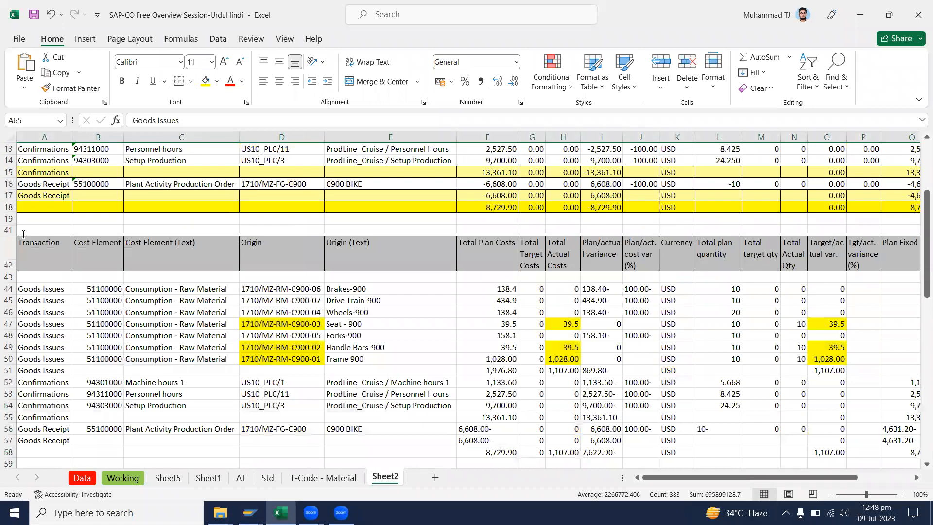
left_click(23, 234)
type("After")
type(" MIGO")
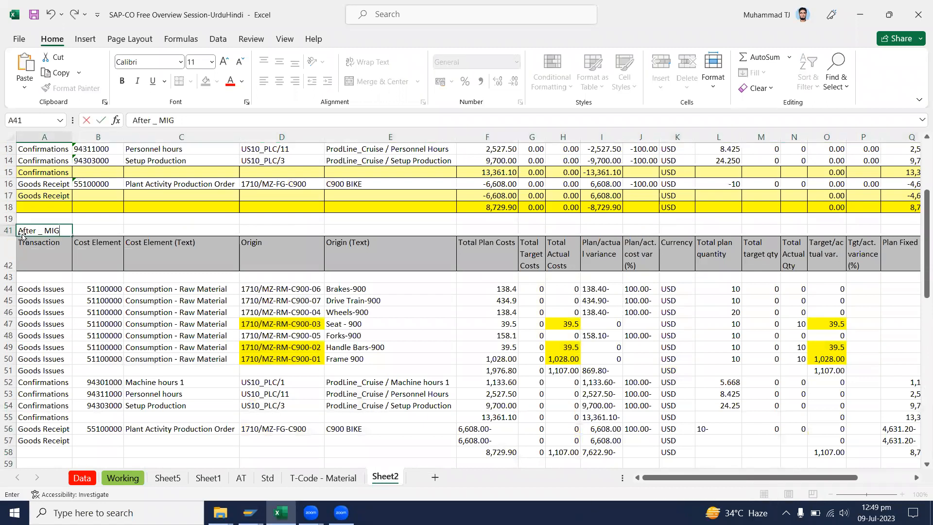
key("Return")
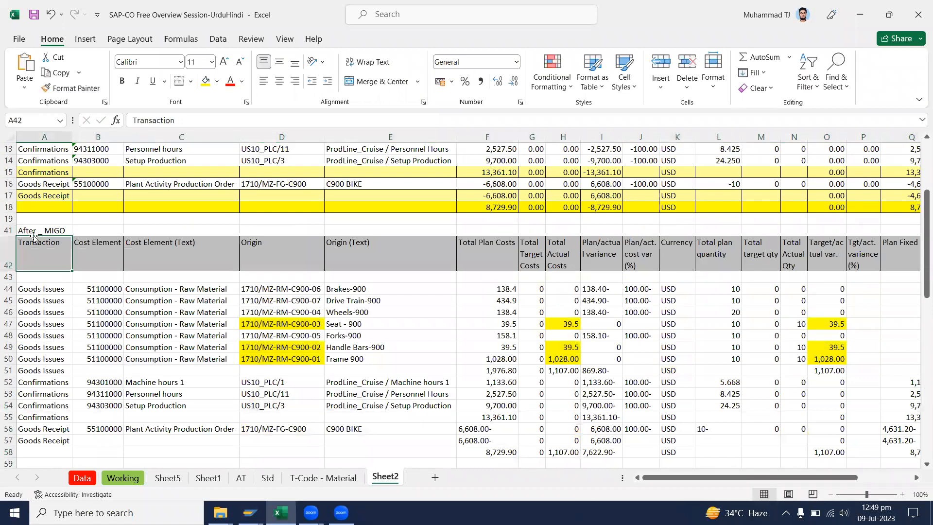
key("Up")
left_click(206, 81)
left_click(224, 61)
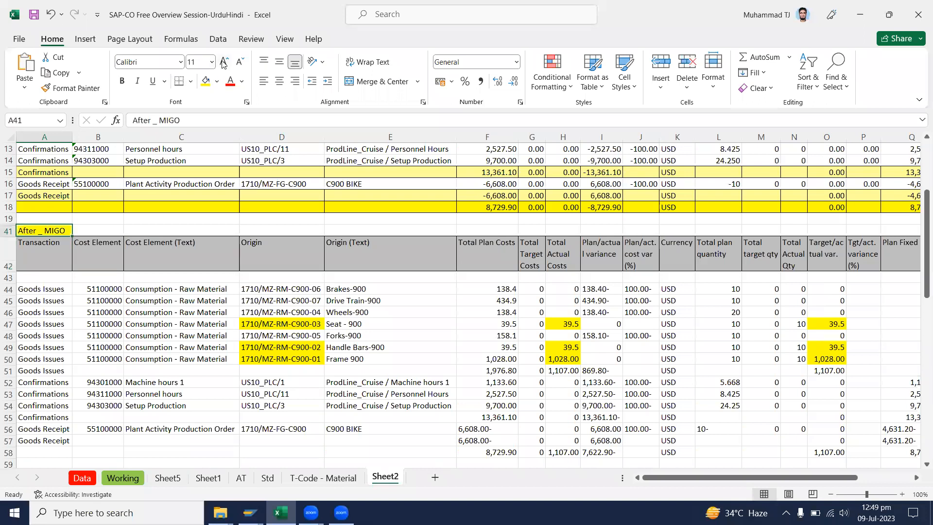
left_click(123, 84)
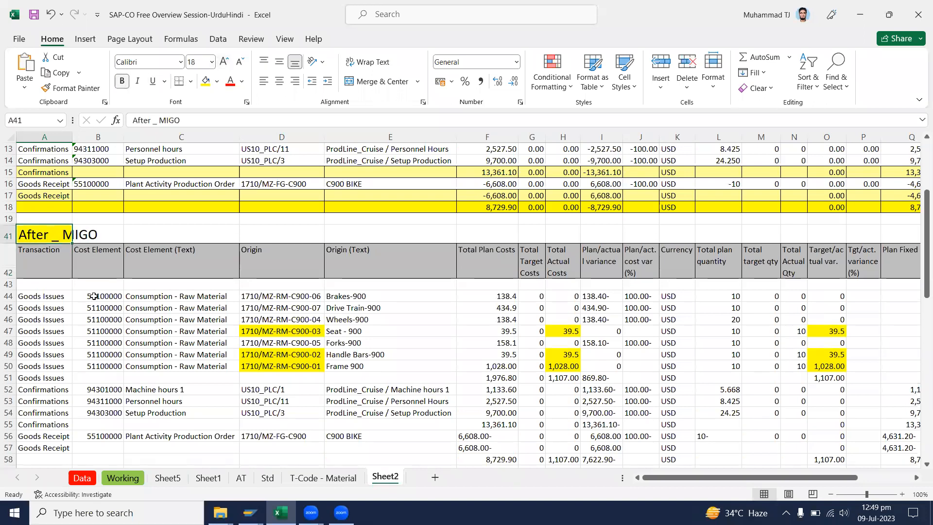
Copy the "After _ MIGO" heading from A41 to cell A62 above the new table.
key("ctrl+c")
scroll(61, 364, "down", 3)
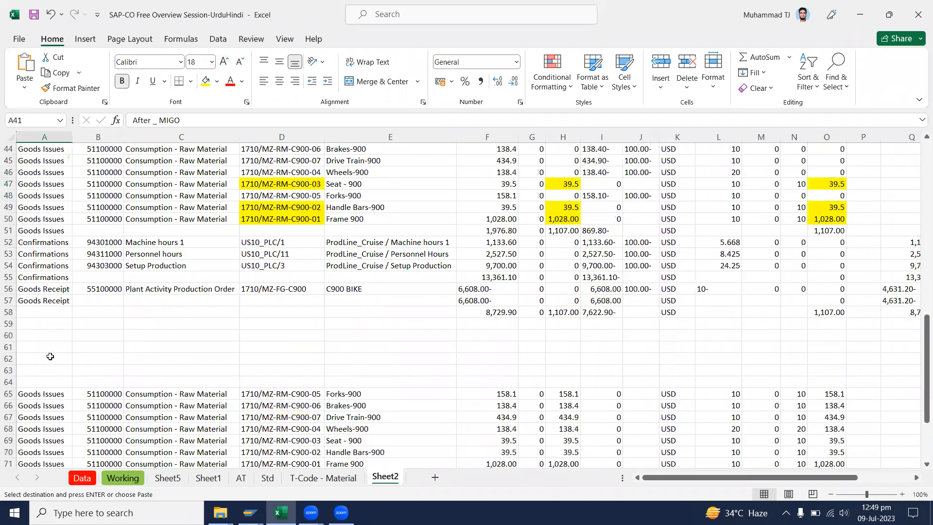
left_click(50, 356)
Copy the column header row 42 to row 64, directly above the newly pasted report data.
scroll(51, 272, "up", 4)
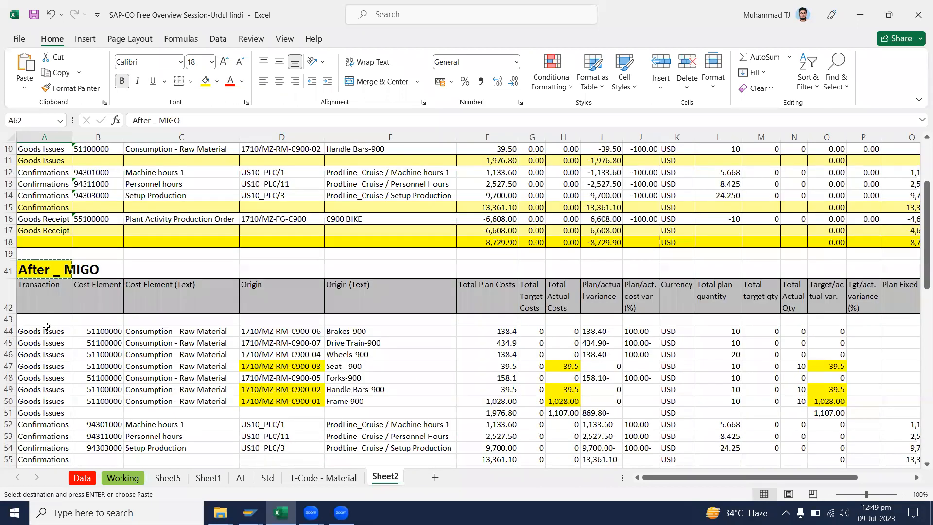
left_click(46, 299)
key("ctrl+shift+Right")
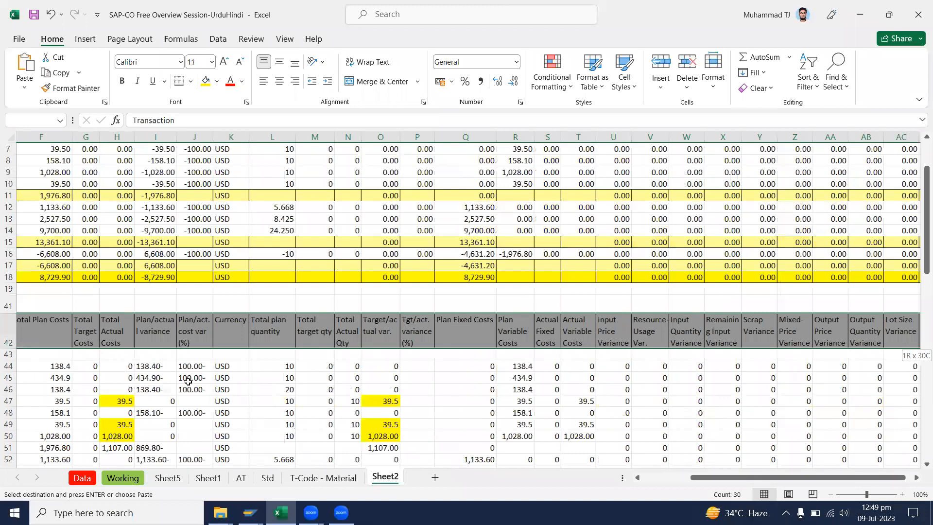
key("ctrl+c")
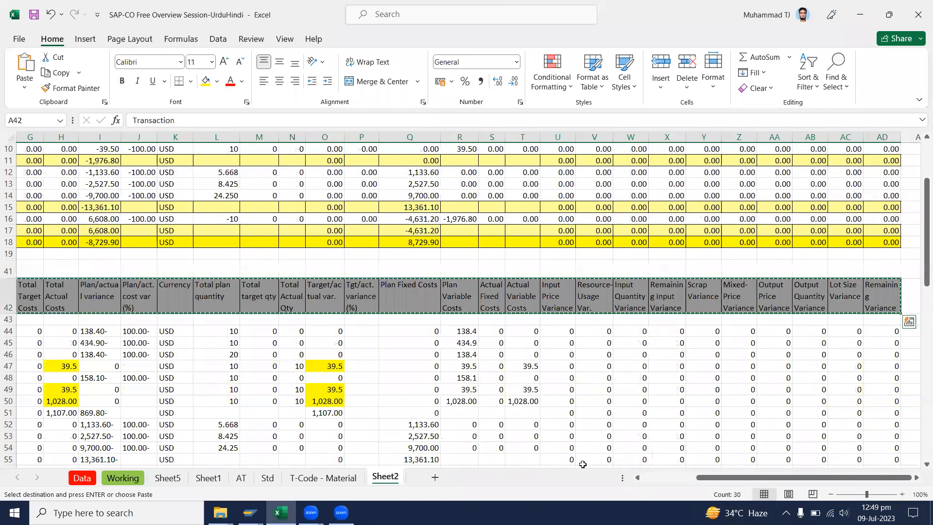
scroll(37, 384, "left", 3)
scroll(53, 420, "down", 3)
scroll(51, 413, "down", 2)
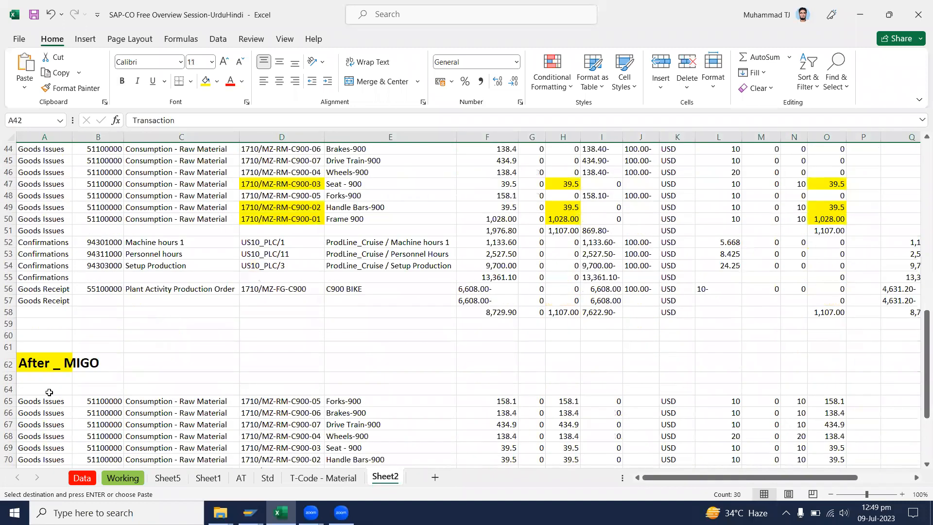
left_click(48, 390)
key("ctrl+v")
Change the heading in A62 to "After _ CO11N".
left_click(54, 363)
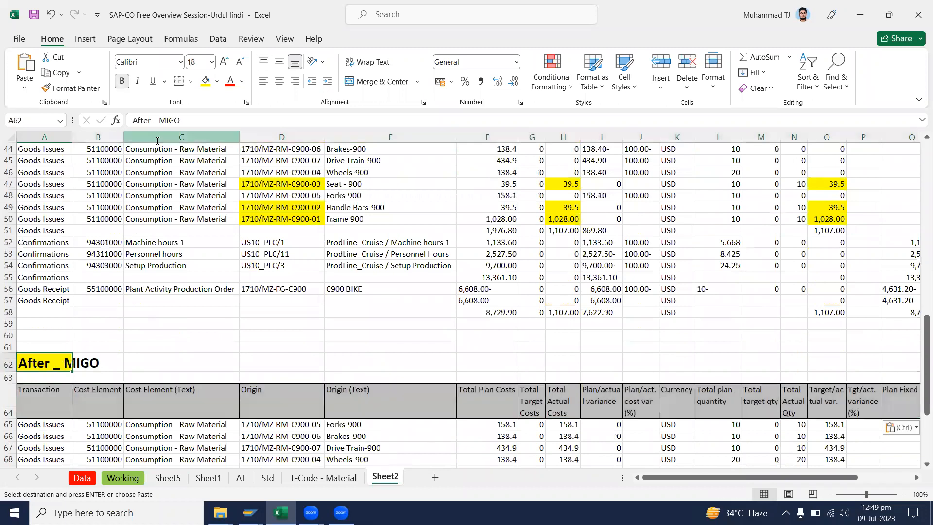
left_click(214, 118)
key("ctrl+shift+Left")
type("C")
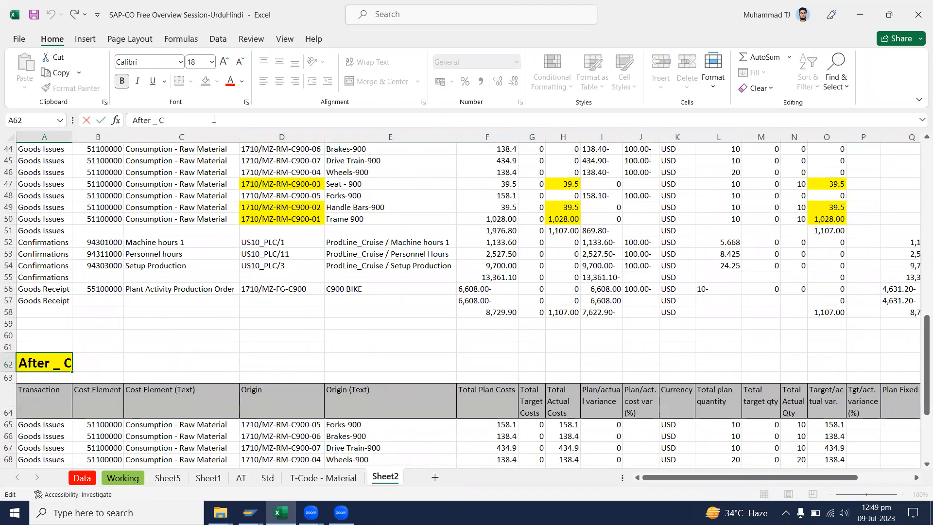
type("O11N")
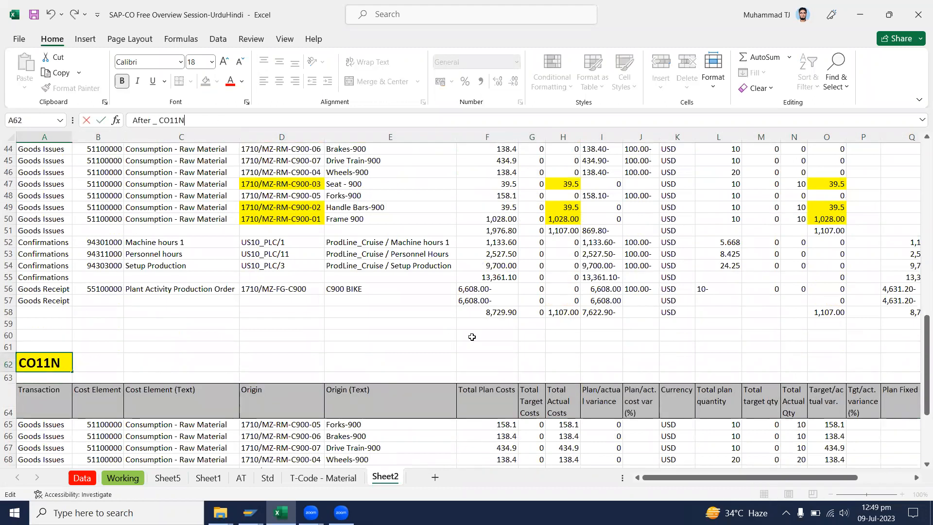
key("Return")
Widen the Total Actual Costs column H to a width of about 8.44.
scroll(684, 353, "down", 1)
scroll(747, 362, "down", 1)
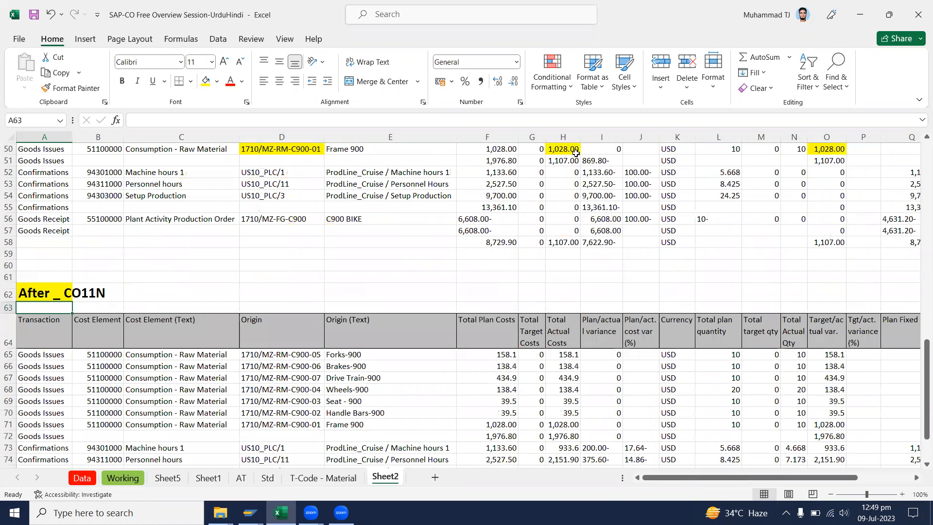
left_click_drag(586, 136, 588, 78)
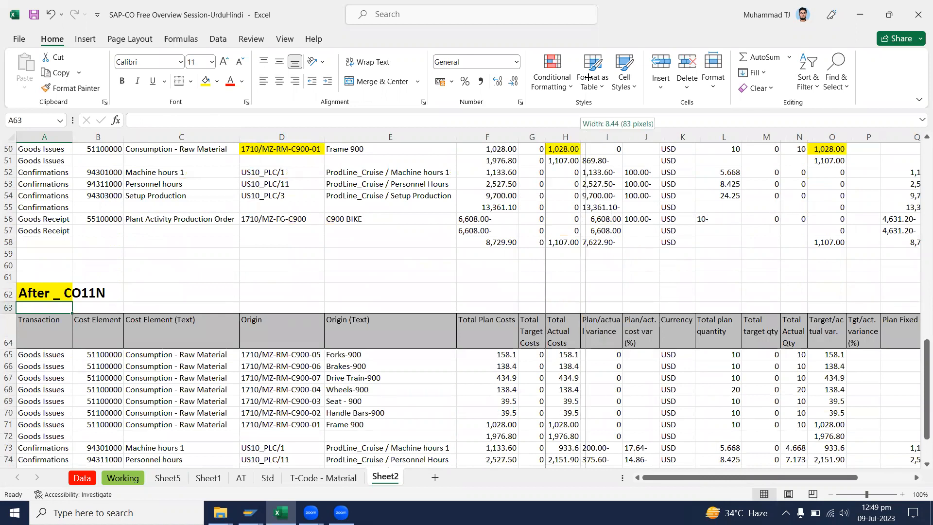
left_click_drag(588, 77, 588, 77)
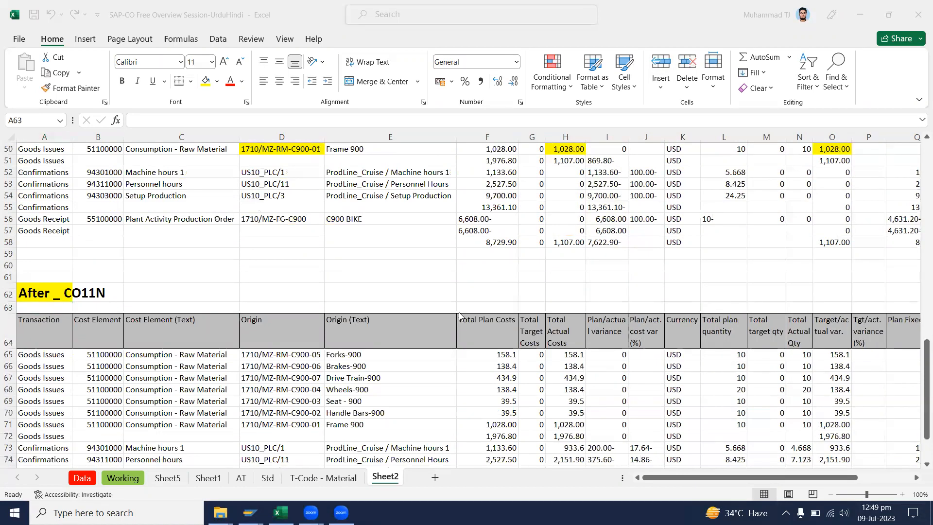
Review the initial, After _ MIGO and After _ CO11N tables, including the Total Actual Costs of the confirmation rows.
scroll(552, 281, "up", 3)
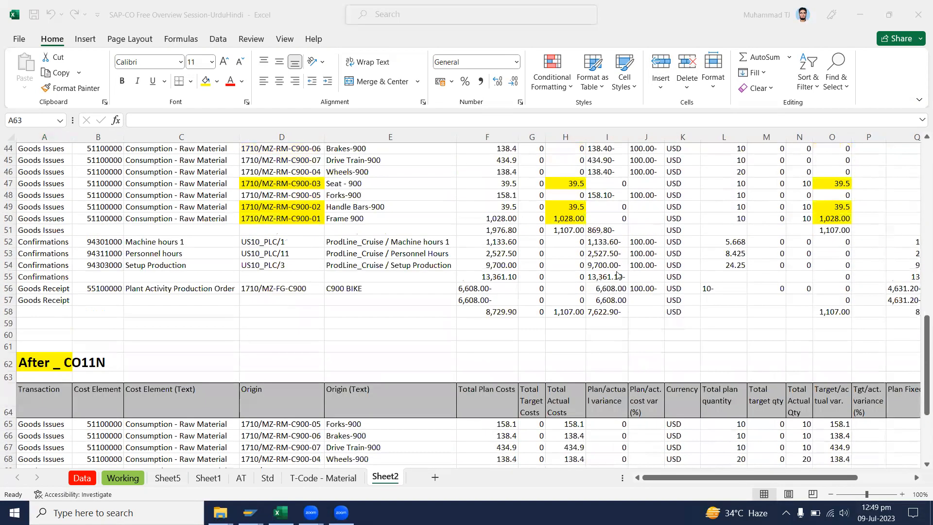
scroll(617, 275, "down", 7)
scroll(598, 272, "up", 1)
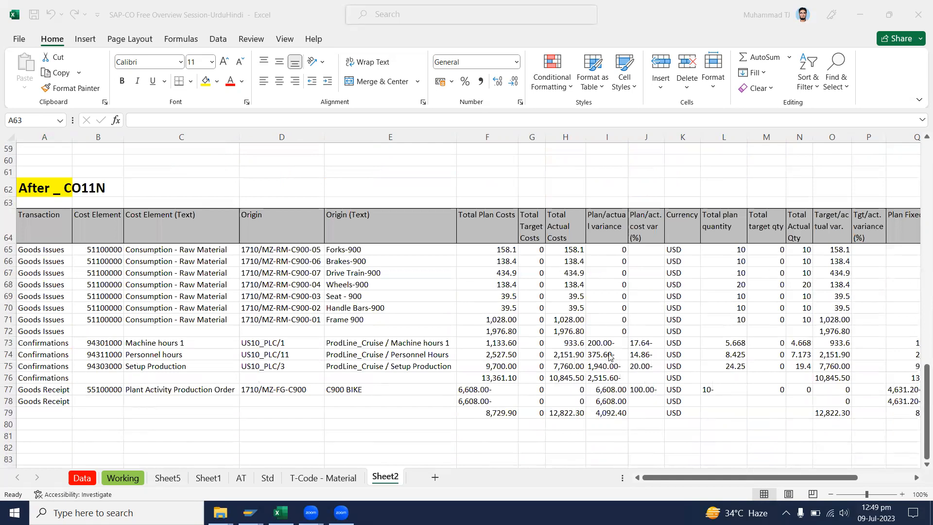
scroll(483, 325, "up", 6)
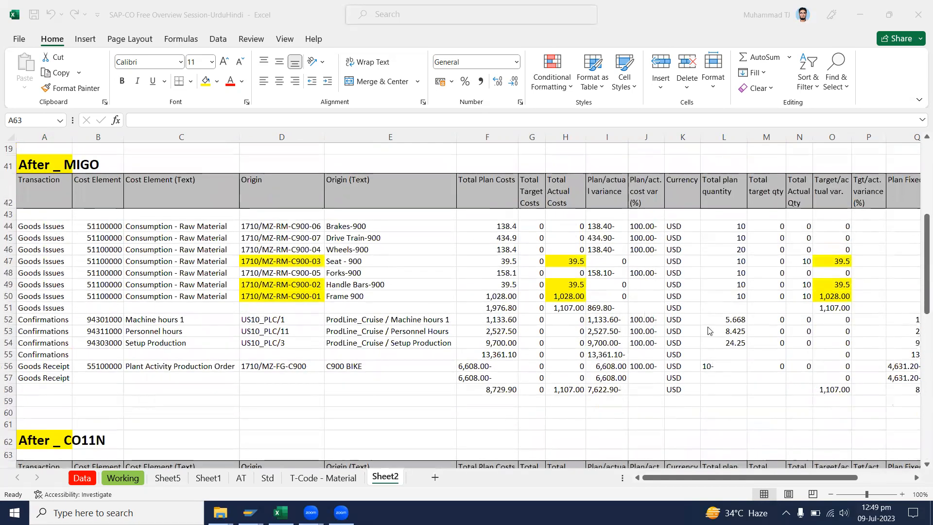
left_click(566, 327)
left_click_drag(568, 320, 568, 343)
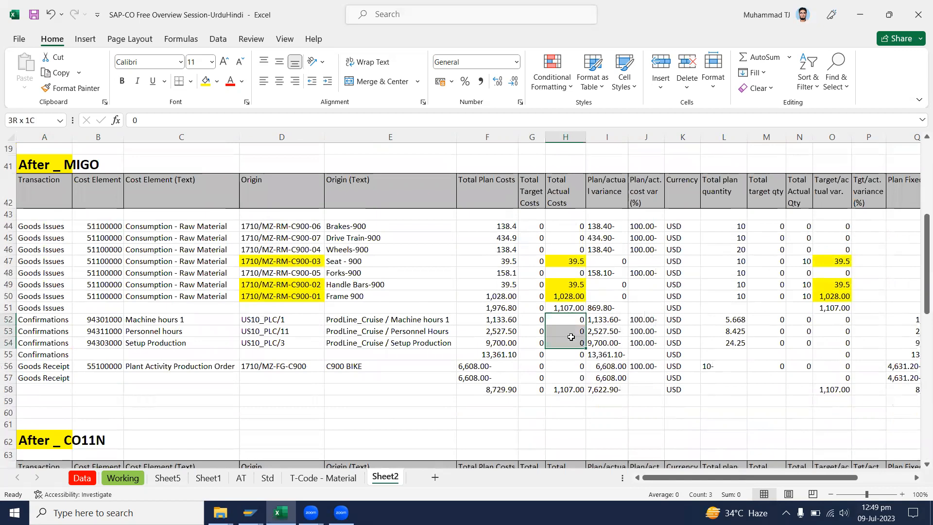
scroll(79, 243, "up", 6)
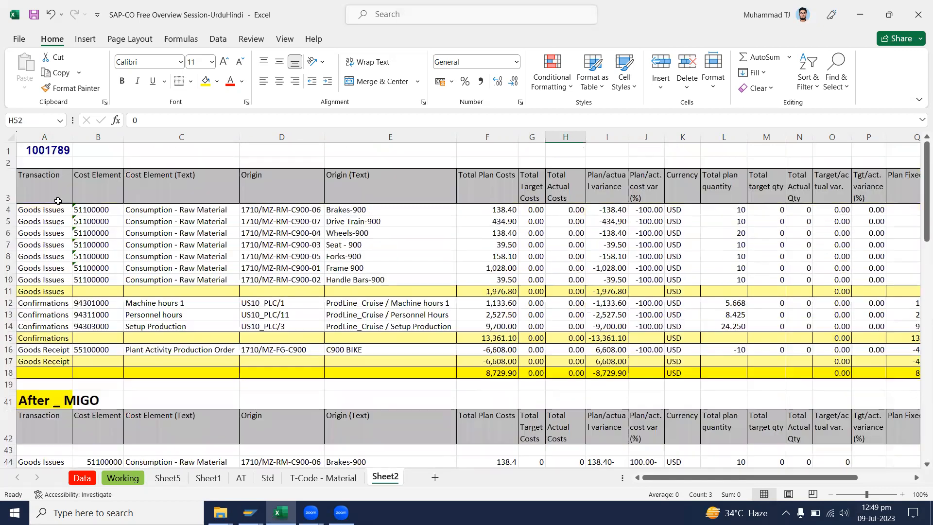
left_click(9, 177)
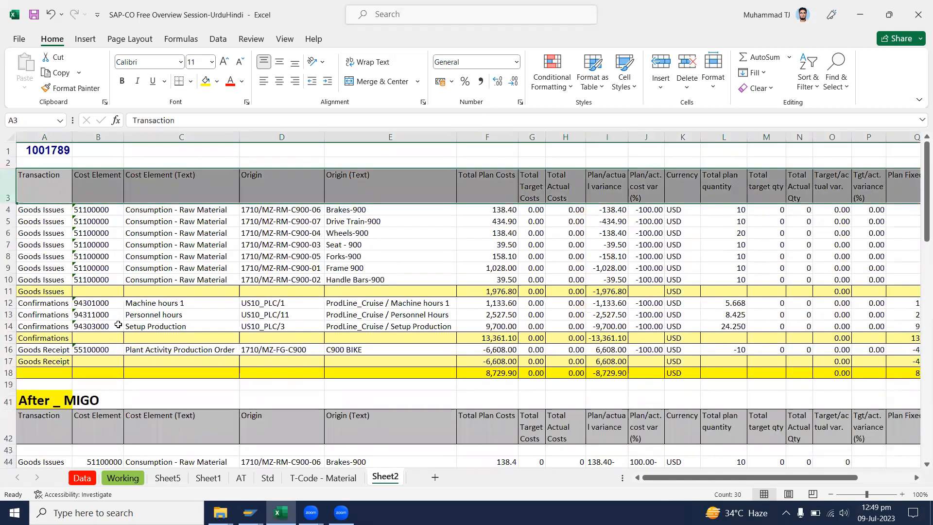
scroll(118, 325, "down", 1)
scroll(132, 333, "up", 1)
scroll(197, 337, "down", 3)
scroll(197, 337, "down", 1)
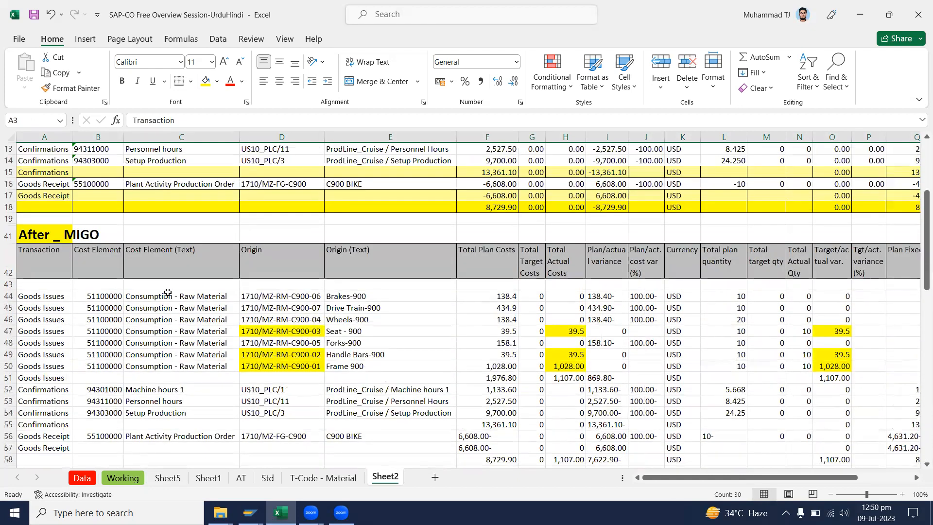
scroll(167, 292, "up", 4)
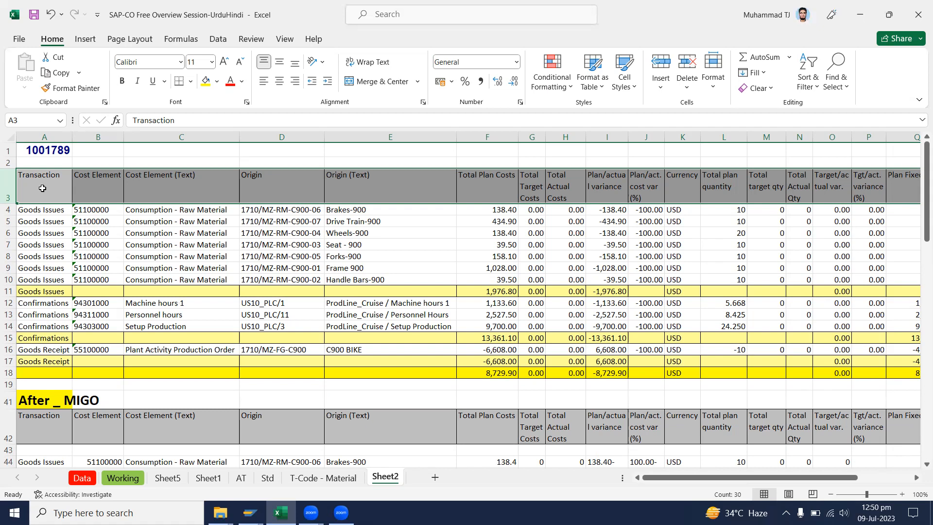
Compare the Total Actual Costs in column H across the initial, After _ MIGO and After _ CO11N tables.
left_click(492, 207)
left_click_drag(566, 209, 575, 362)
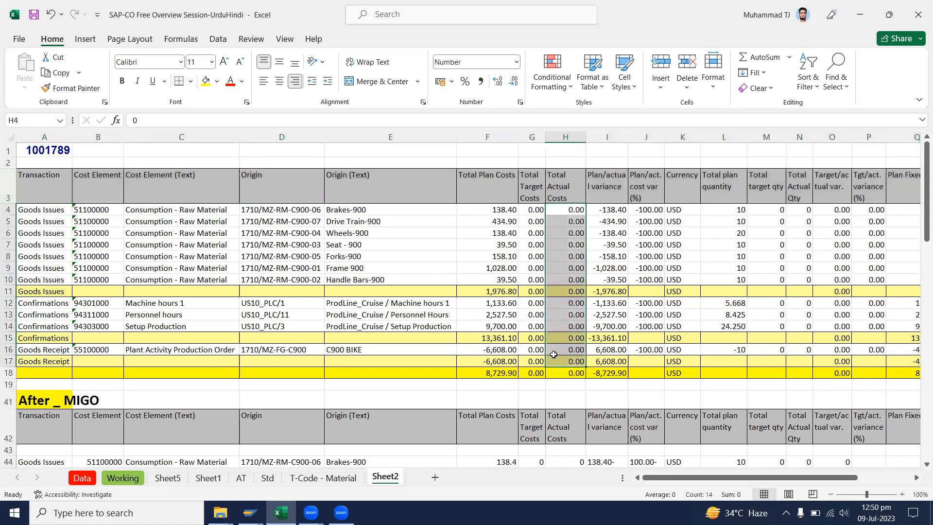
scroll(567, 359, "down", 3)
left_click(567, 388)
left_click(566, 366, "ctrl")
left_click(553, 398, "ctrl")
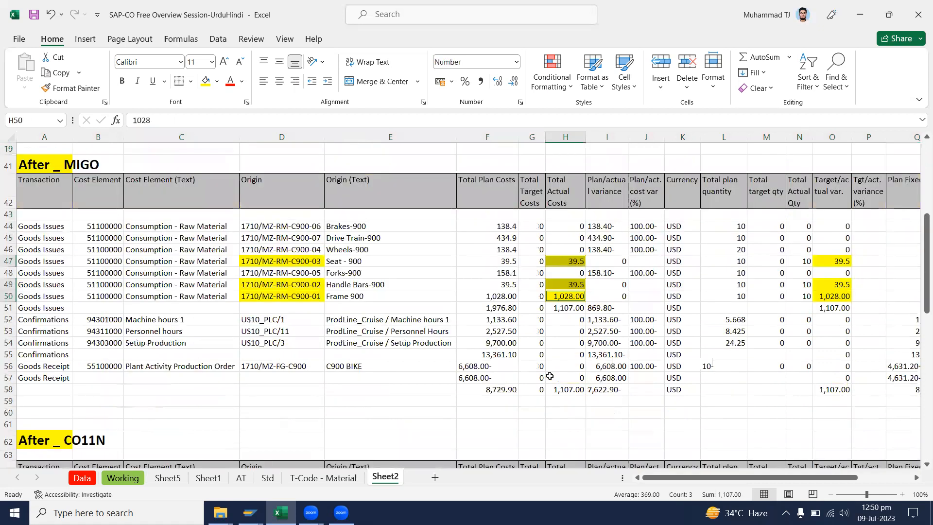
scroll(550, 392, "down", 3)
scroll(581, 358, "down", 4)
left_click_drag(580, 317, 574, 378)
scroll(574, 378, "down", 2)
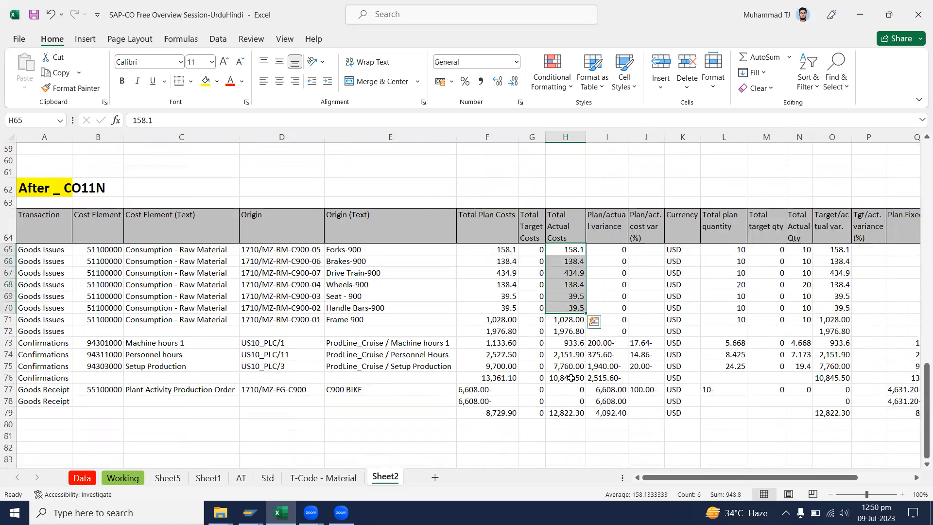
Compare total actual costs with total plan costs for the confirmation rows in the After _ CO11N table, focusing on Machine hours 1.
left_click_drag(570, 343, 574, 368)
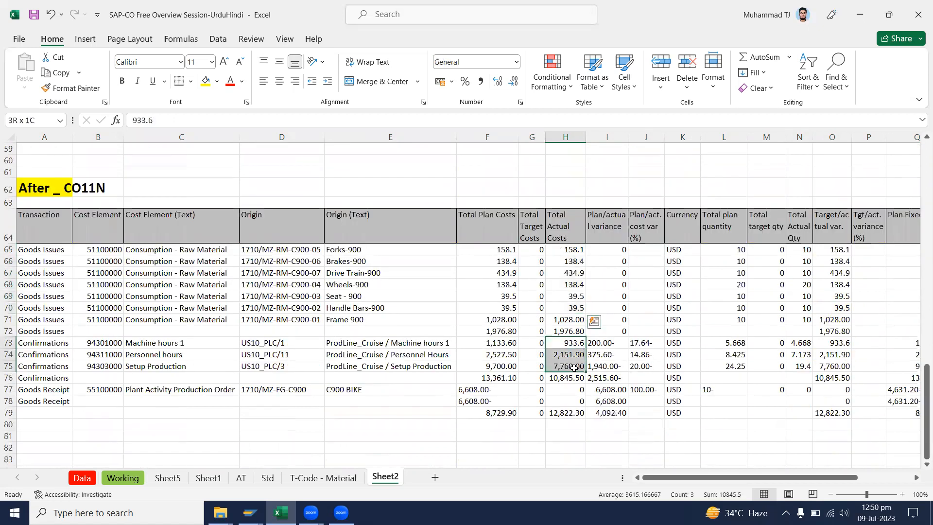
left_click_drag(574, 368, 574, 368)
left_click(491, 345)
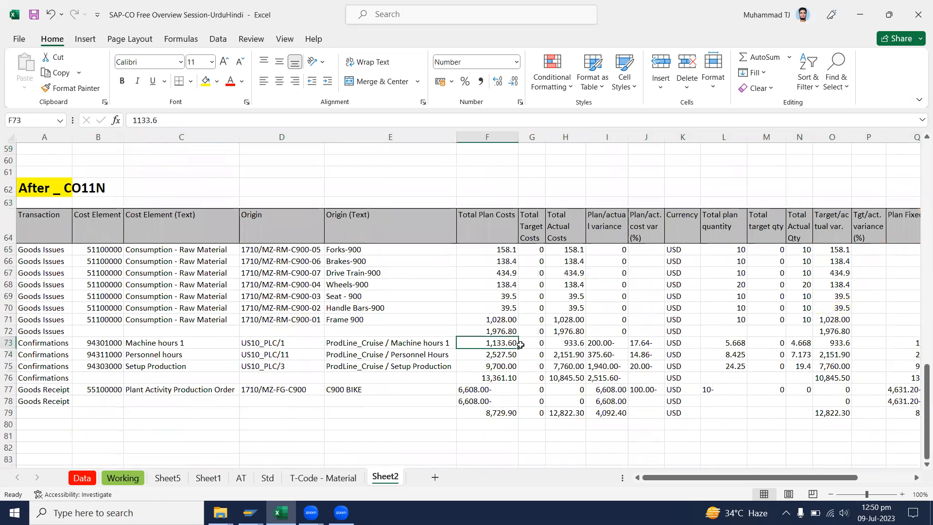
left_click(560, 344)
left_click(493, 344)
left_click(564, 344)
left_click(493, 344)
left_click(562, 343)
key("Left")
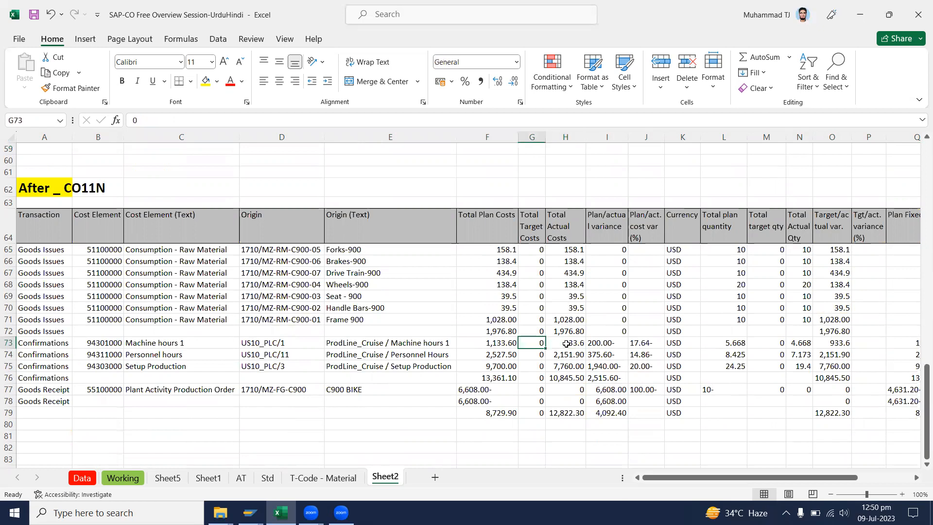
left_click(566, 344)
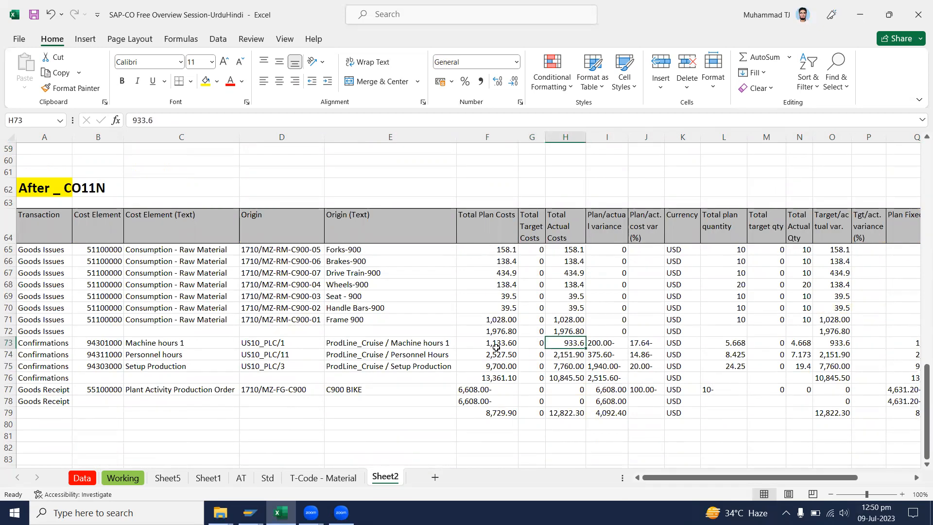
Examine the total plan costs of machine hours, personnel hours and setup production in F73:F75.
left_click_drag(492, 343, 494, 365)
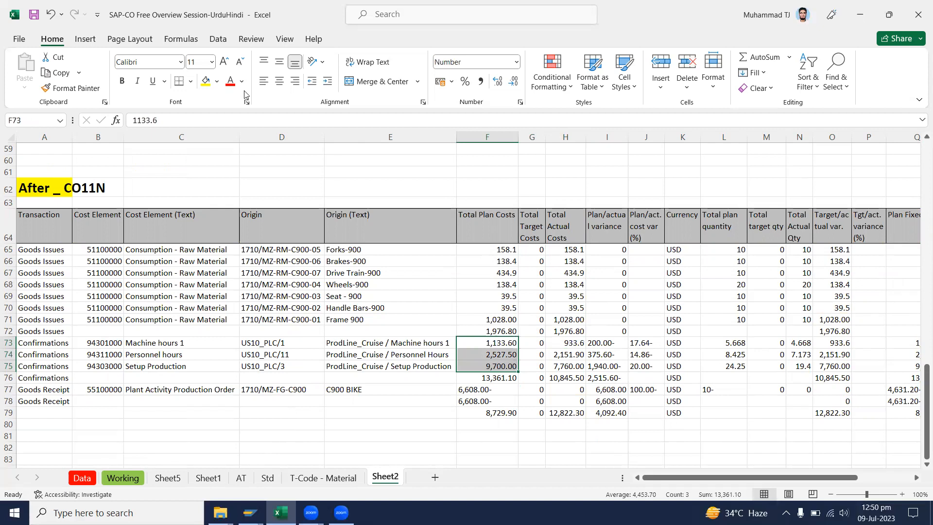
left_click(326, 159)
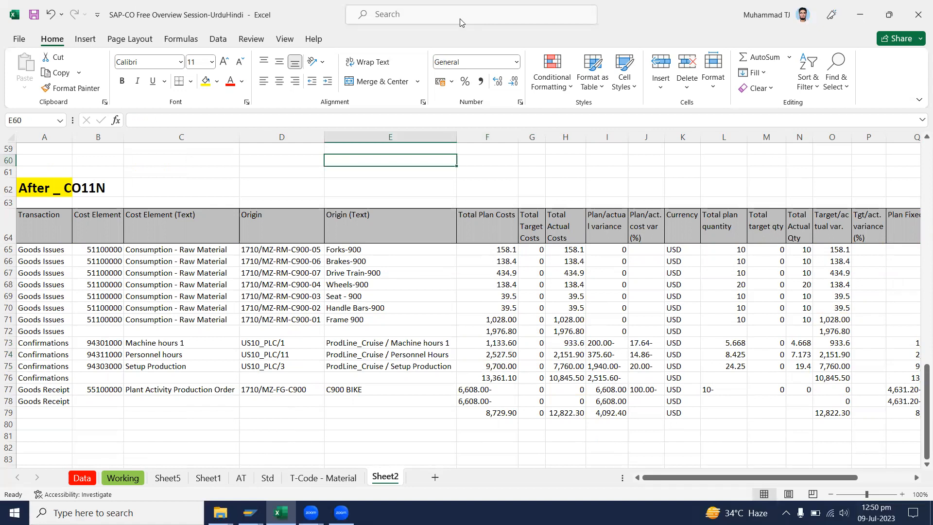
left_click(461, 23)
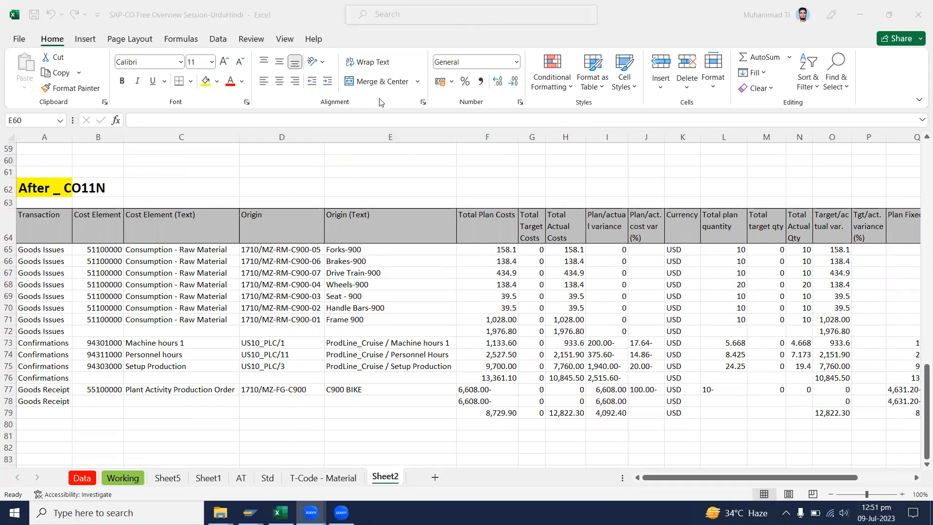
left_click(474, 391)
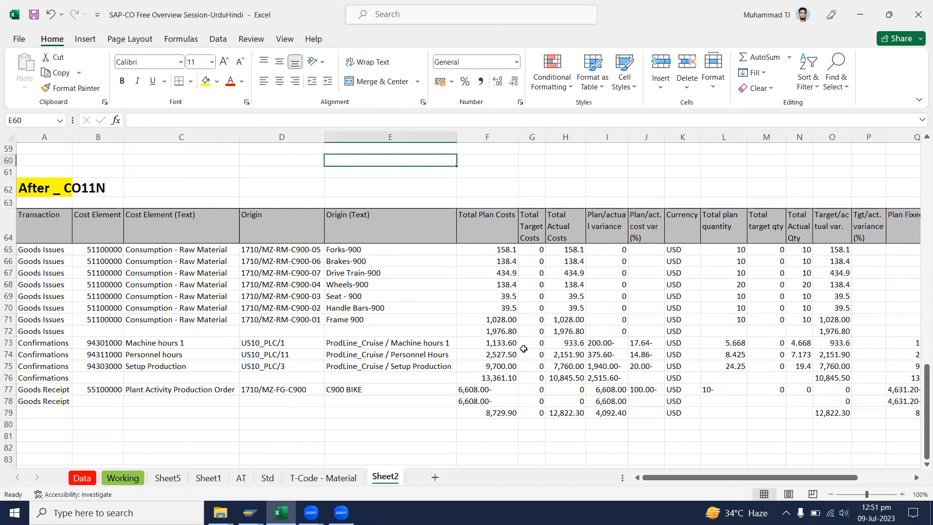
left_click_drag(496, 344, 508, 375)
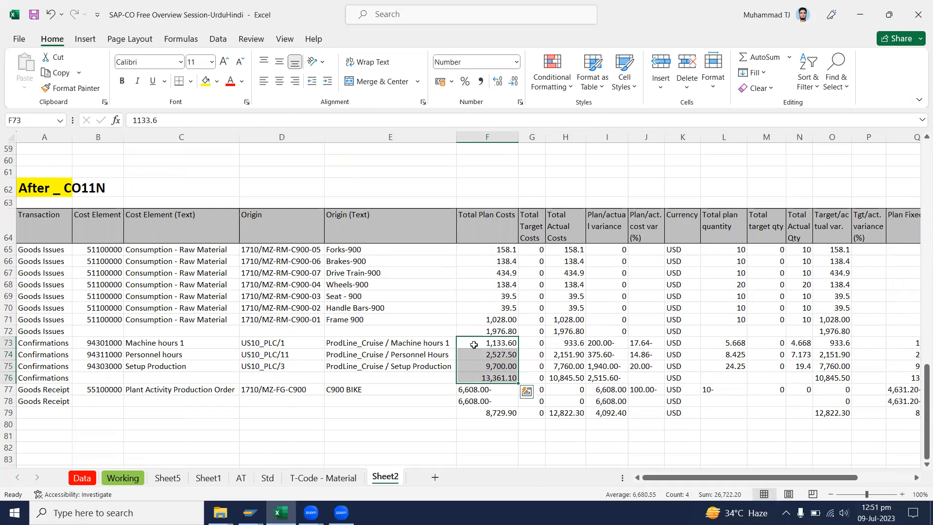
left_click_drag(478, 346, 485, 366)
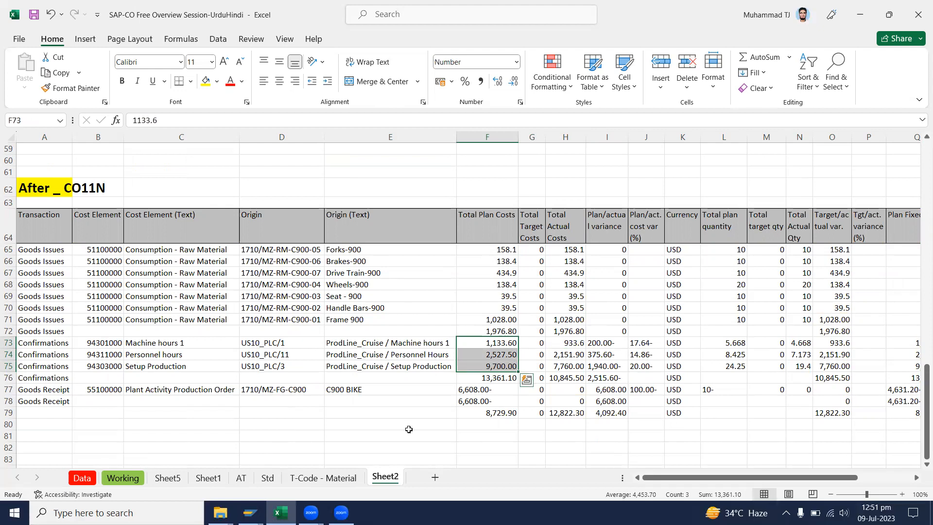
Switch to SAP and exit the TJ Variance/Cost Layout report back to SAP Easy Access.
mouse_move(262, 508)
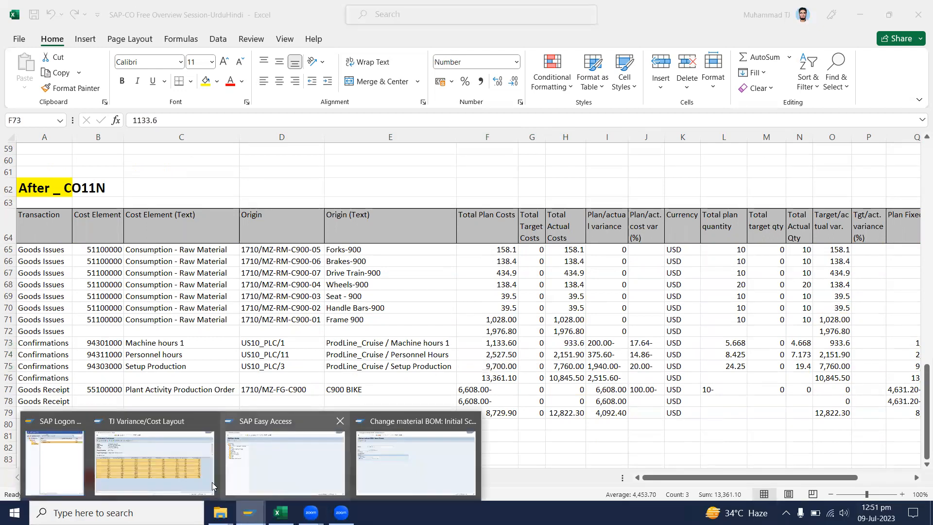
left_click(166, 465)
left_click(158, 32)
left_click(158, 32)
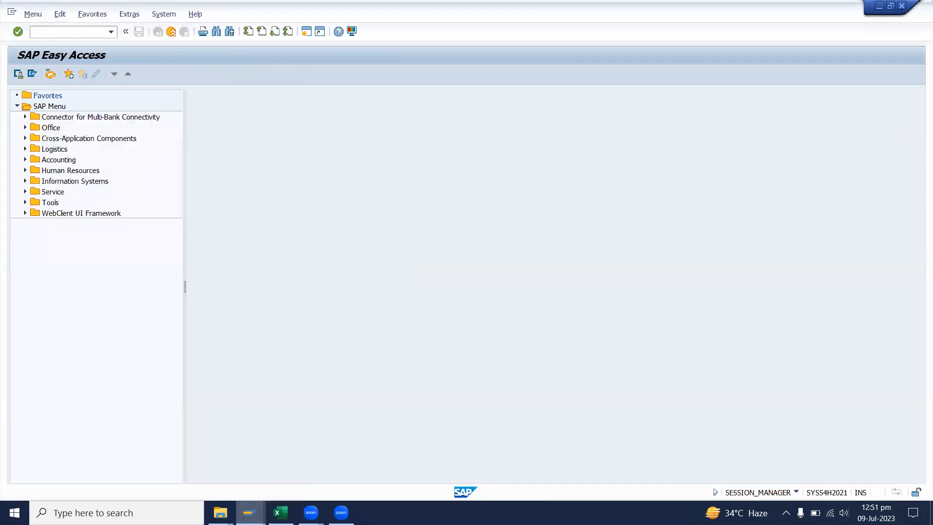
left_click(167, 459)
left_click(67, 30)
key("Return")
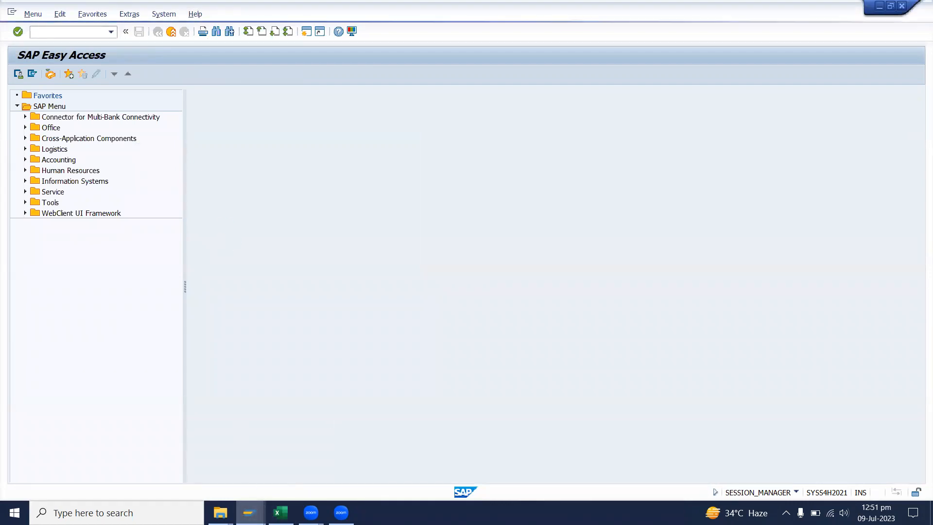
Start transaction CO02, open the C900 BIKE production order for change, view its component overview and return to the order header.
left_click(249, 513)
left_click(296, 469)
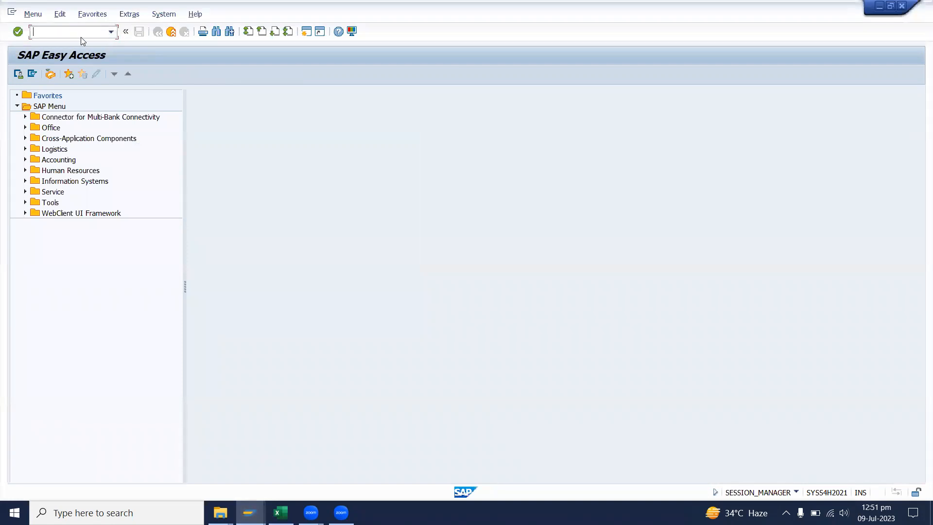
type("co02")
key("Return")
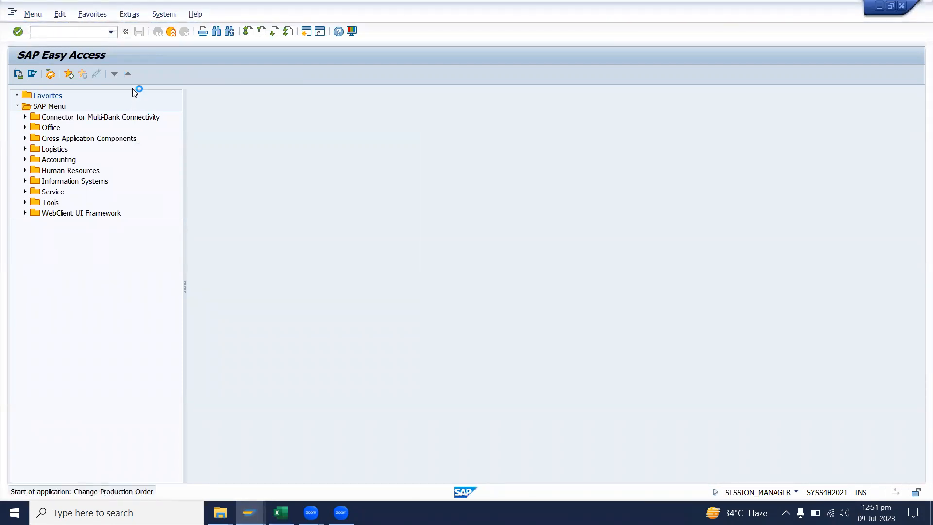
key("Return")
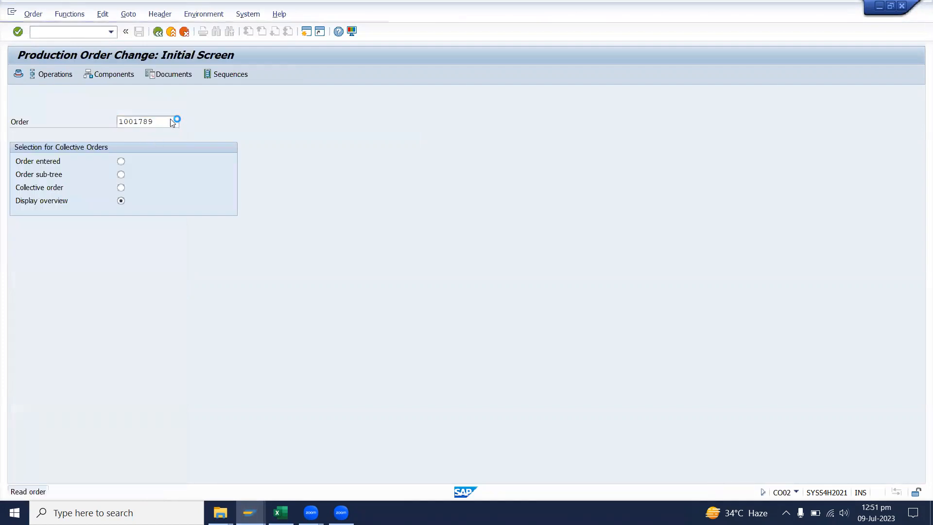
left_click(286, 76)
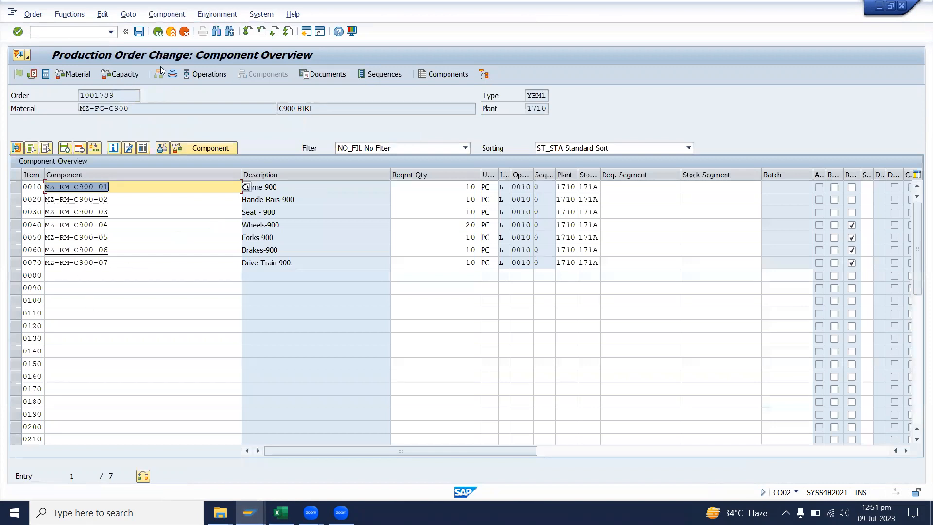
left_click(158, 31)
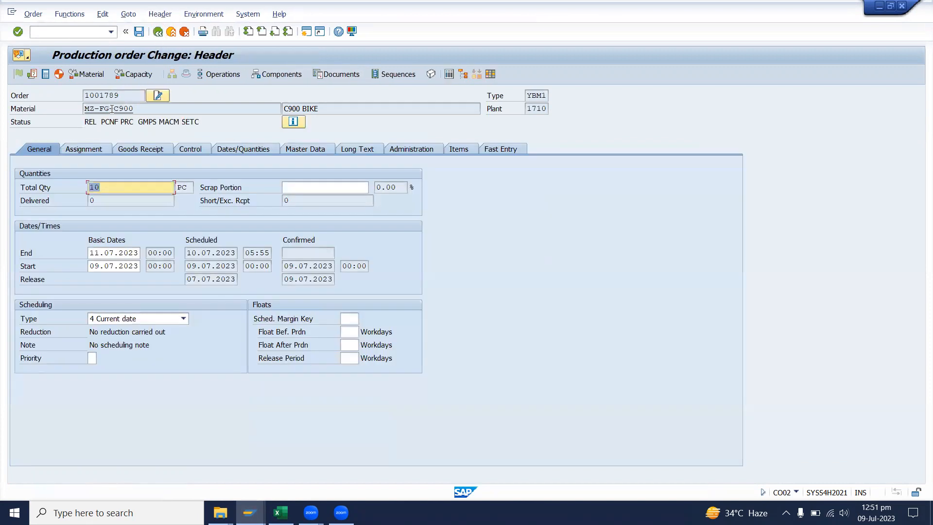
Open the C900 BIKE material from the order, view its MRP 2 data for plant 1710 and storage location 171A, and go back.
double_click(115, 112)
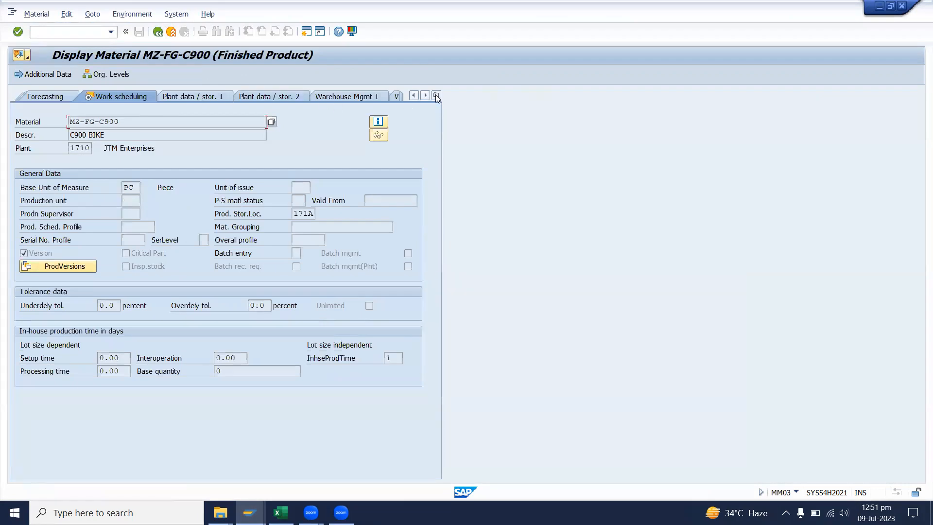
left_click(436, 96)
left_click(481, 229)
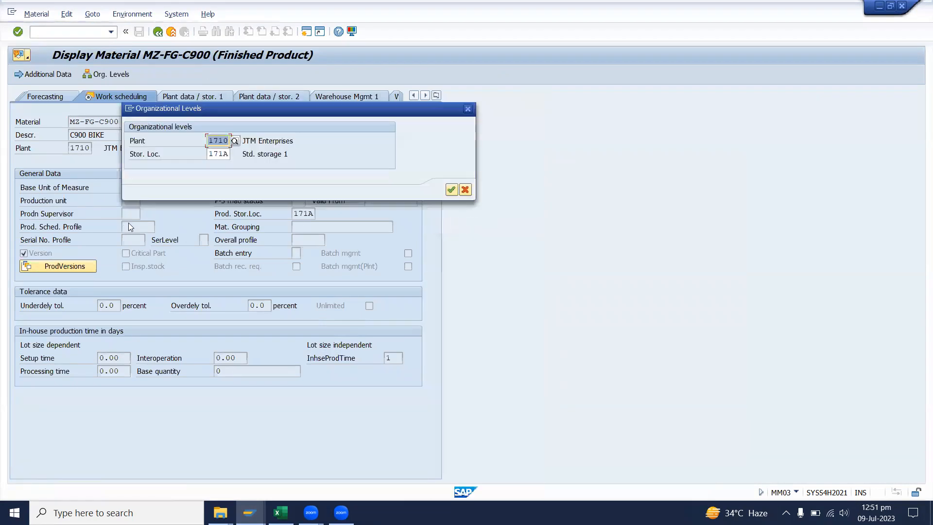
left_click(451, 189)
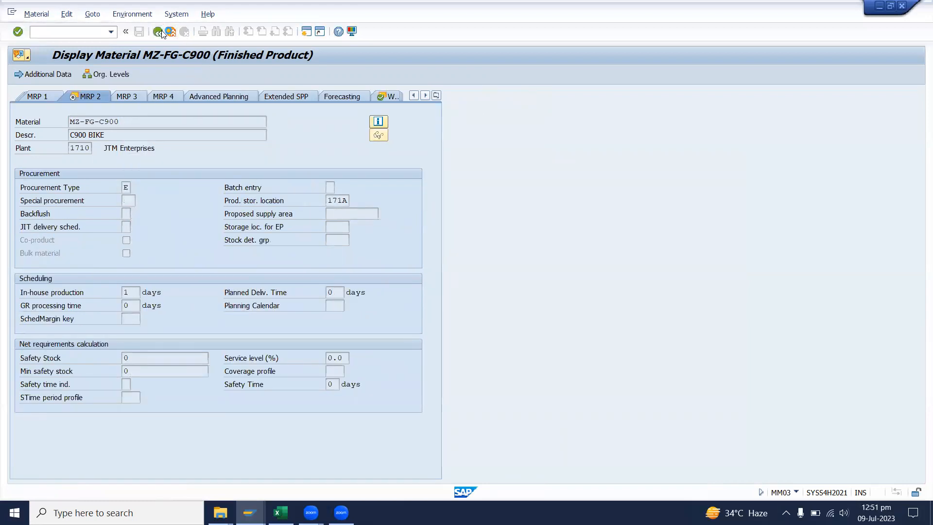
left_click(160, 32)
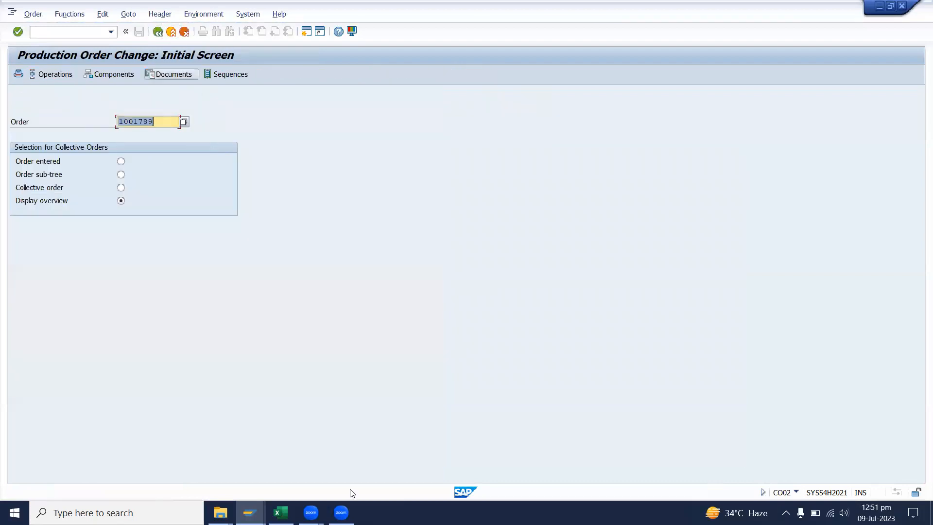
Switch to the CO11N time ticket, enter the C900 BIKE production order and choose operation 0020, Final Acceptance.
mouse_move(249, 512)
left_click(179, 470)
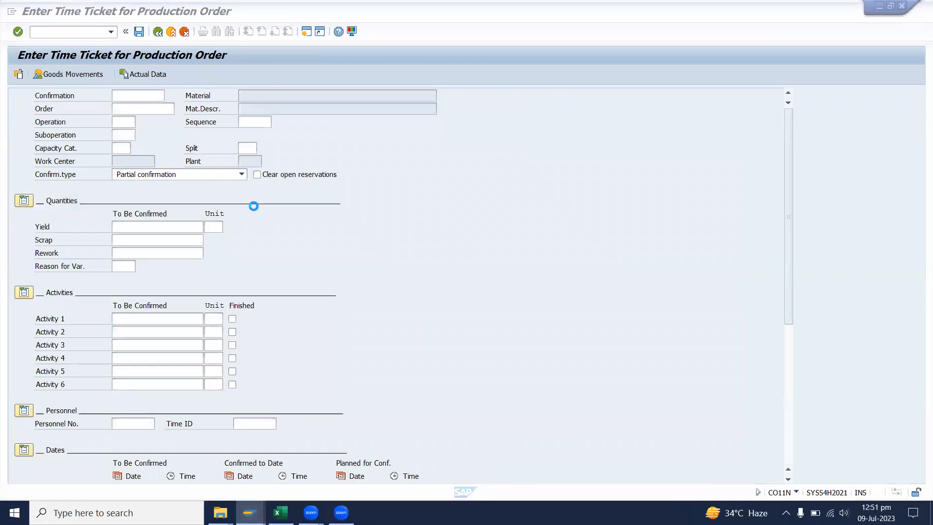
left_click(132, 112)
type("1")
left_click(144, 120)
left_click(135, 125)
key("Return")
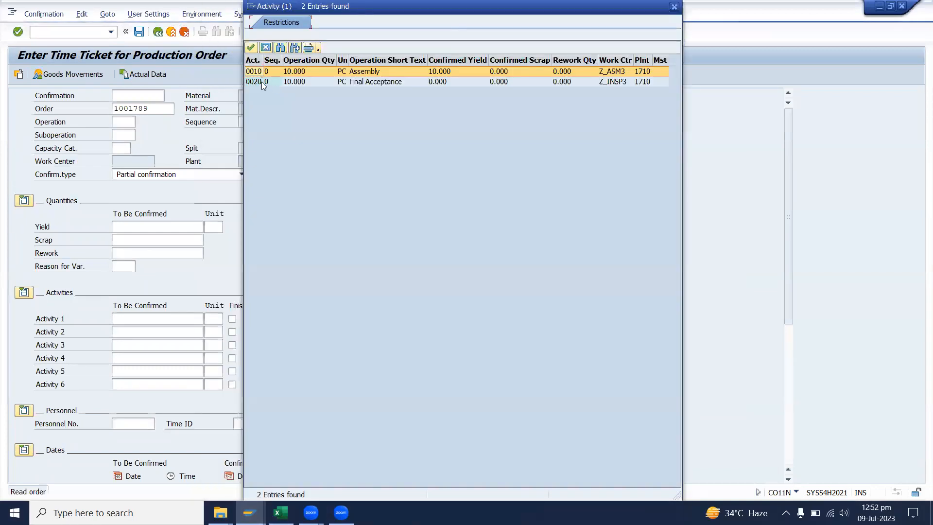
double_click(295, 81)
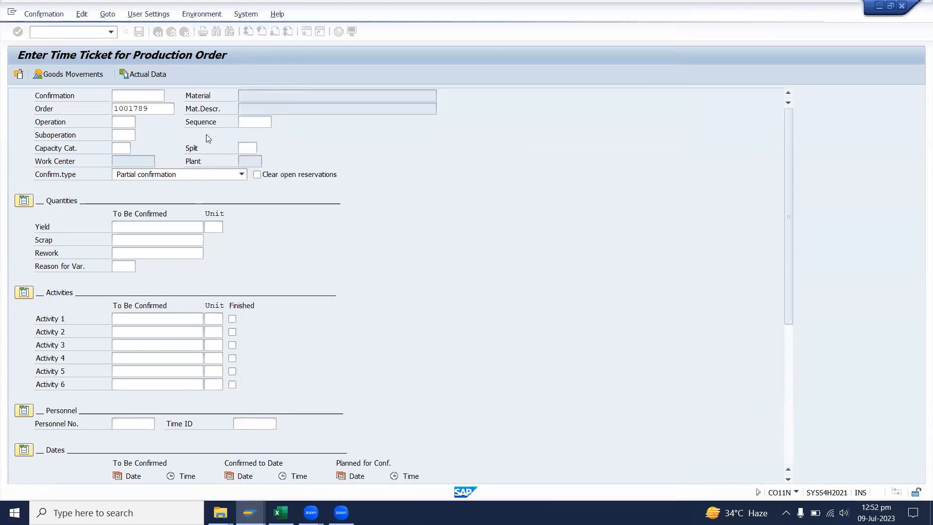
key("Return")
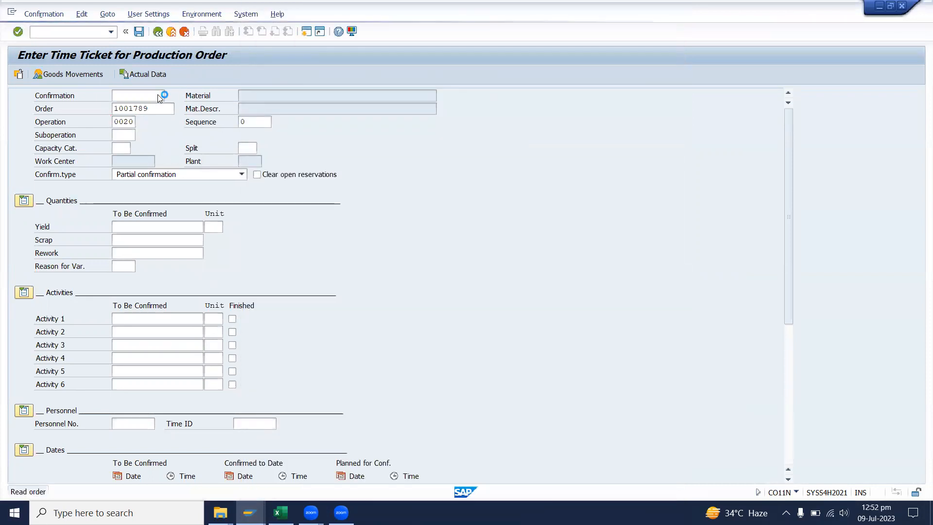
Fill in the actual data with yield 10 PC, setup 291 MIN, machine 68 MIN and labor 101.100 MIN.
left_click(150, 75)
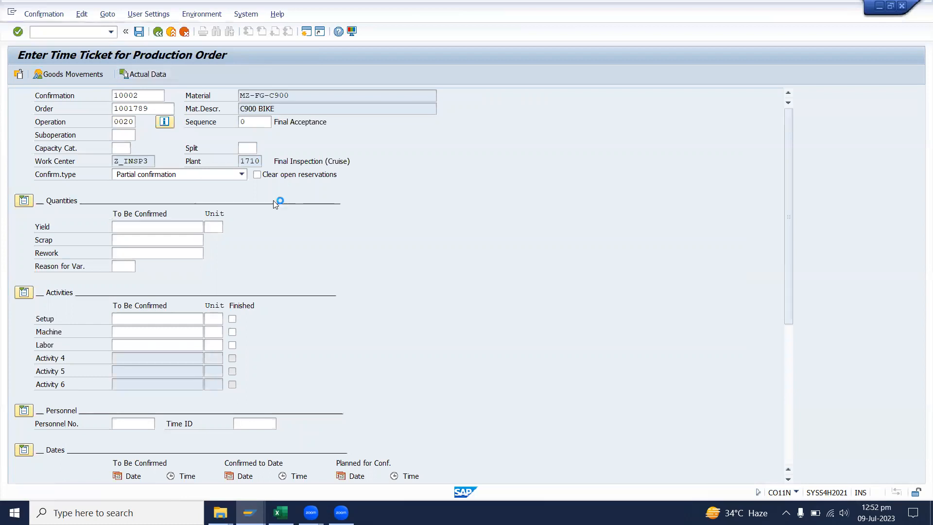
left_click_drag(133, 320, 113, 344)
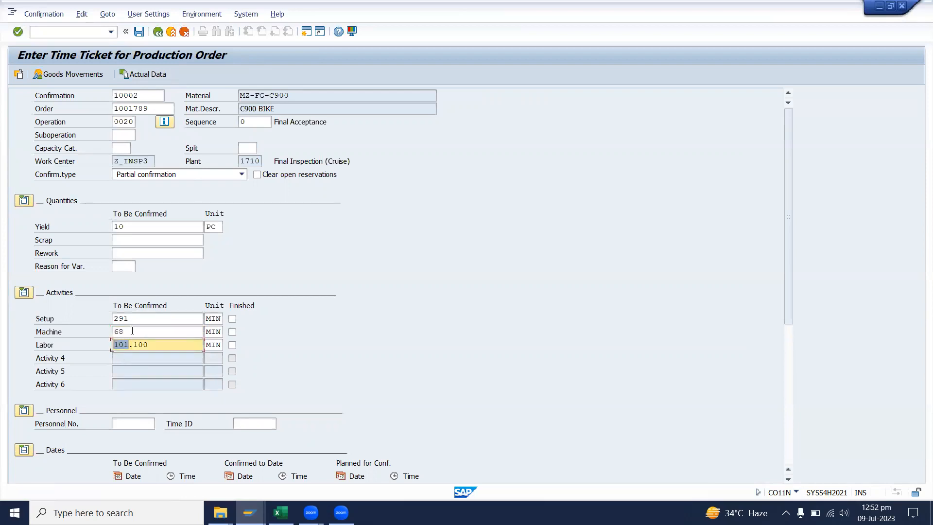
left_click(133, 330)
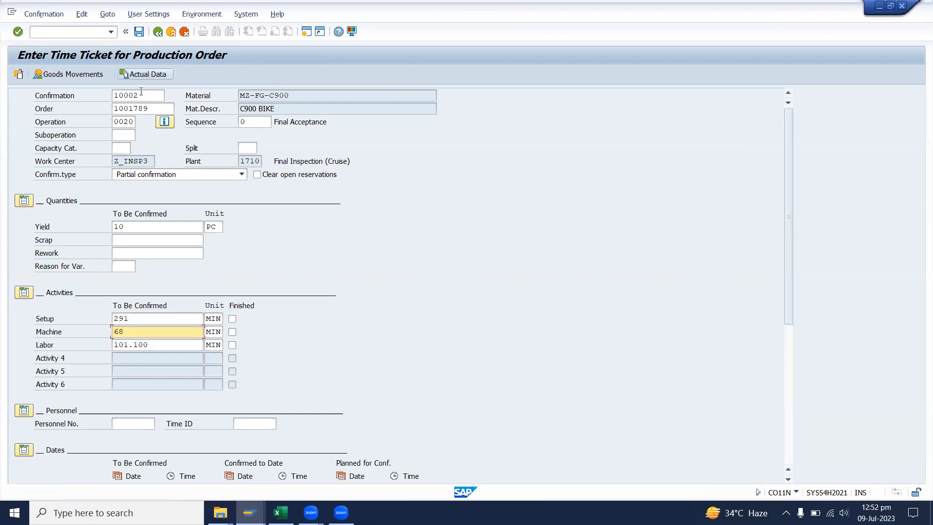
Review the goods movement of 10 PC of MZ-FG-C900 for the confirmation and save it.
left_click(93, 74)
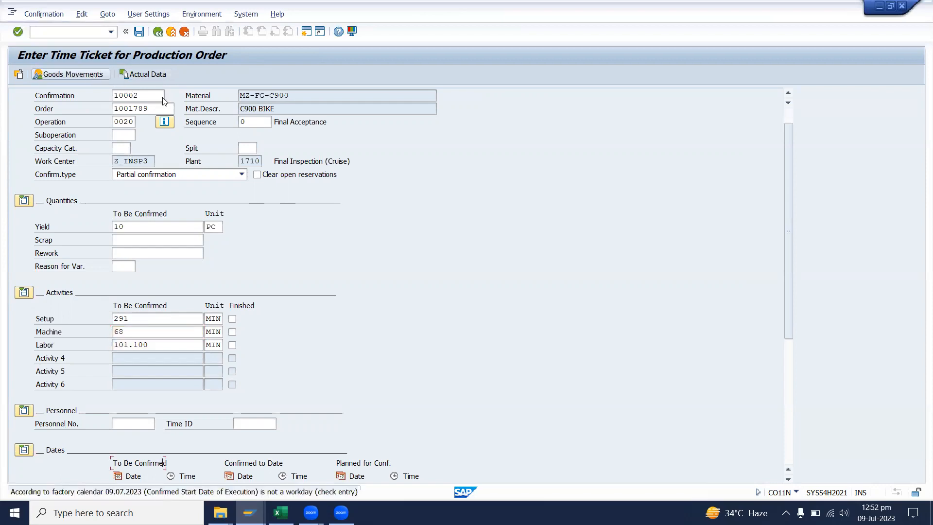
key("Return")
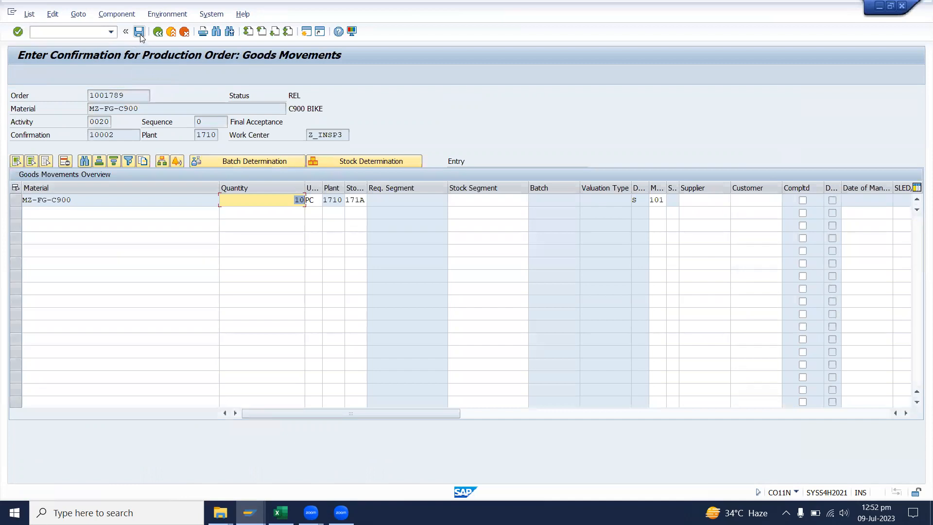
left_click(140, 36)
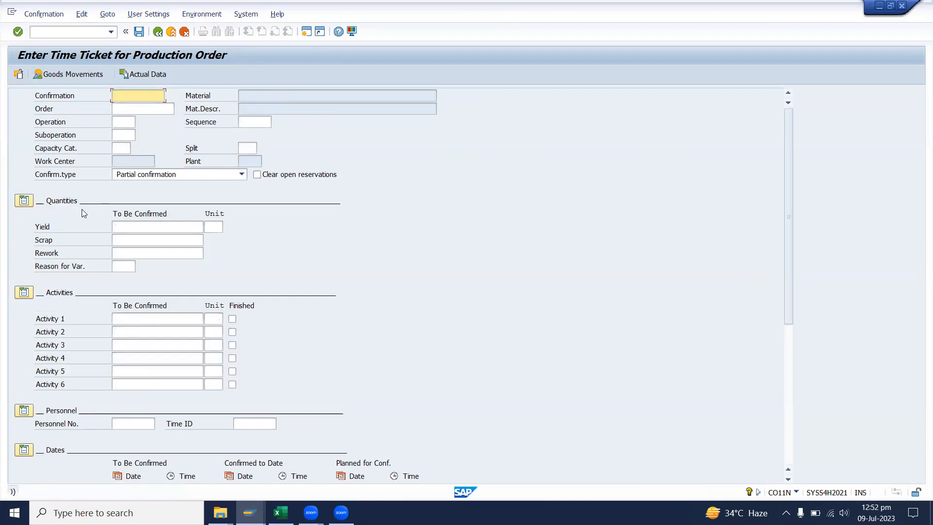
Leave the time ticket and run the KKBC_ORD TJ Variance/Cost Layout report cumulated for the C900 BIKE order.
left_click(158, 33)
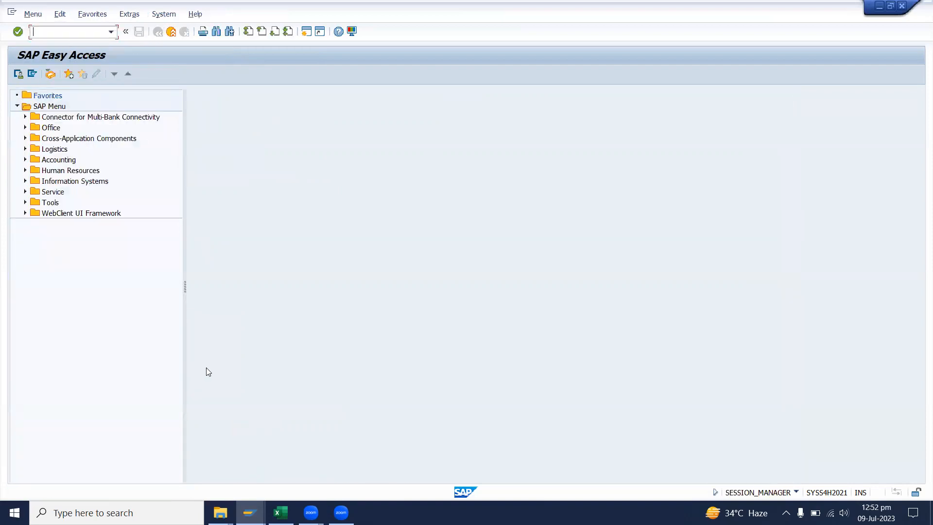
key("Return")
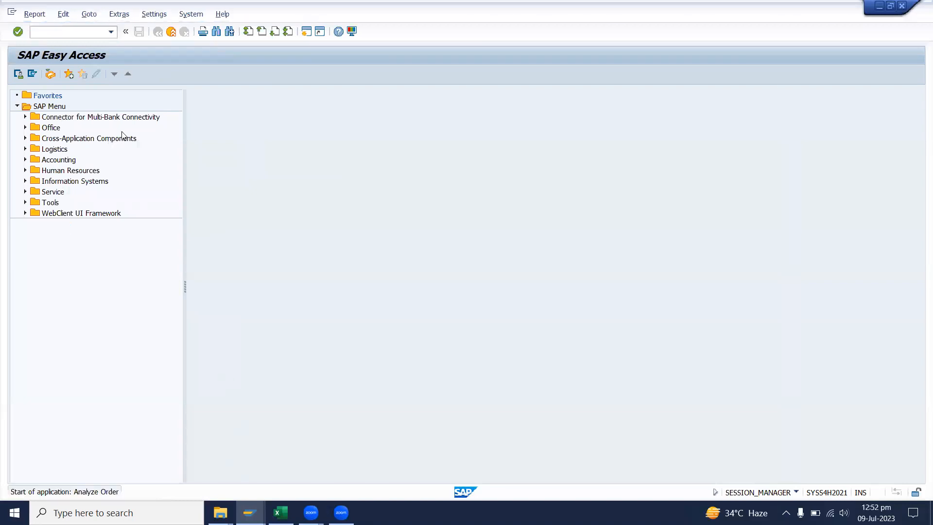
key("Return")
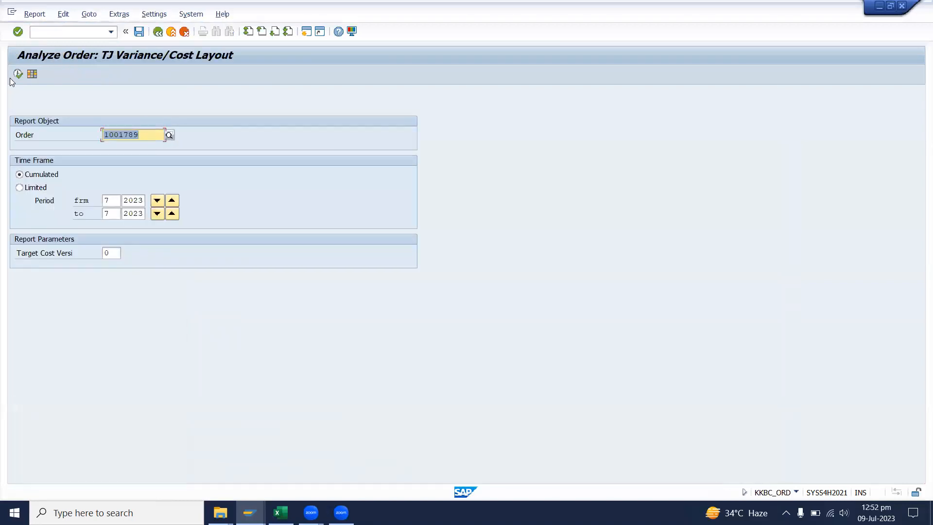
left_click(16, 76)
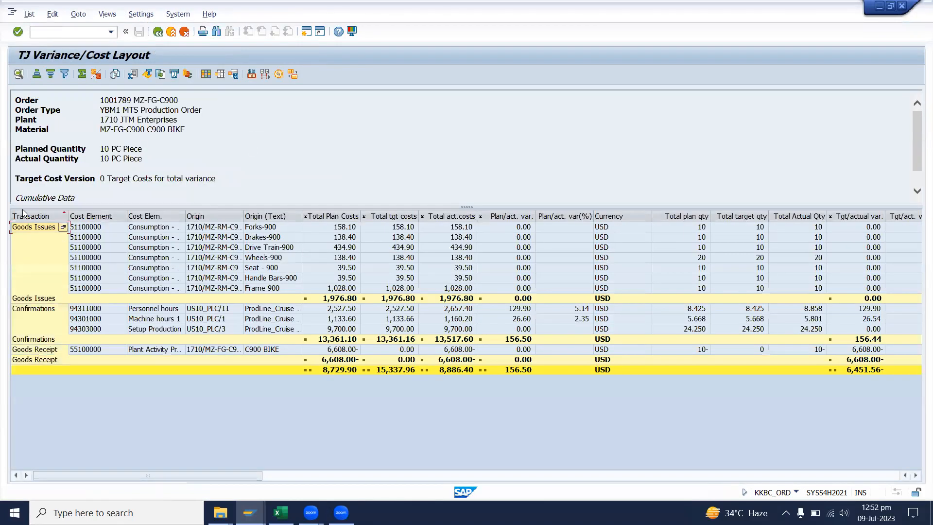
Copy all report columns from Transaction to Remaining Variance into the Excel workbook's Sheet2, starting at A87.
left_click(25, 214)
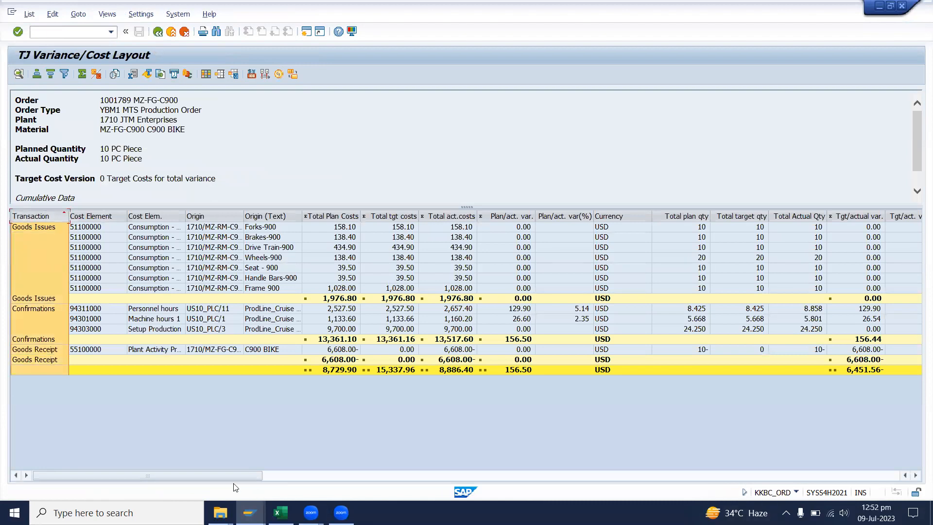
left_click_drag(793, 490, 799, 488)
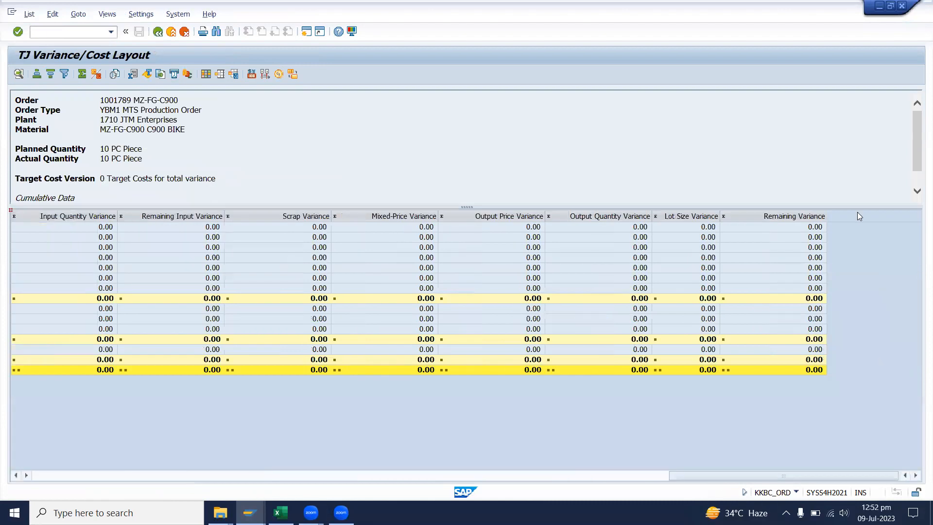
left_click(808, 217, "shift")
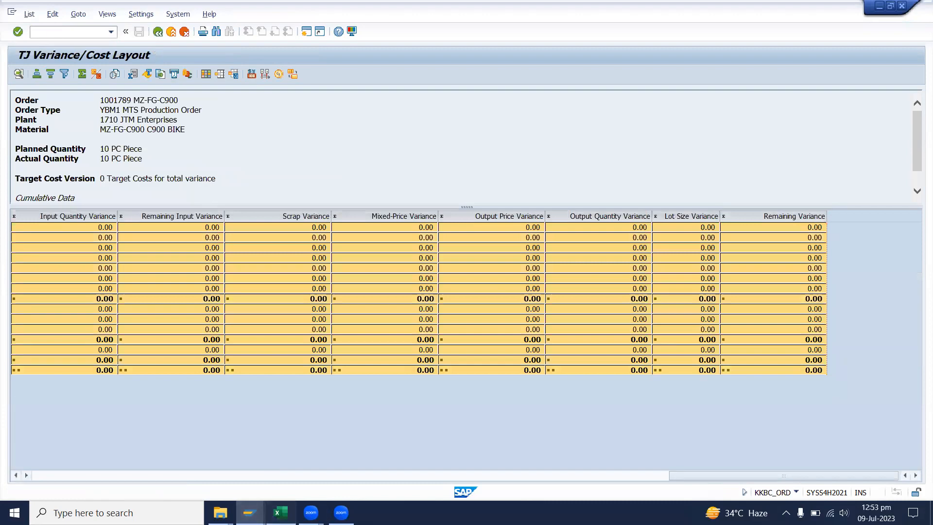
left_click(289, 504)
scroll(63, 399, "down", 3)
left_click(57, 372)
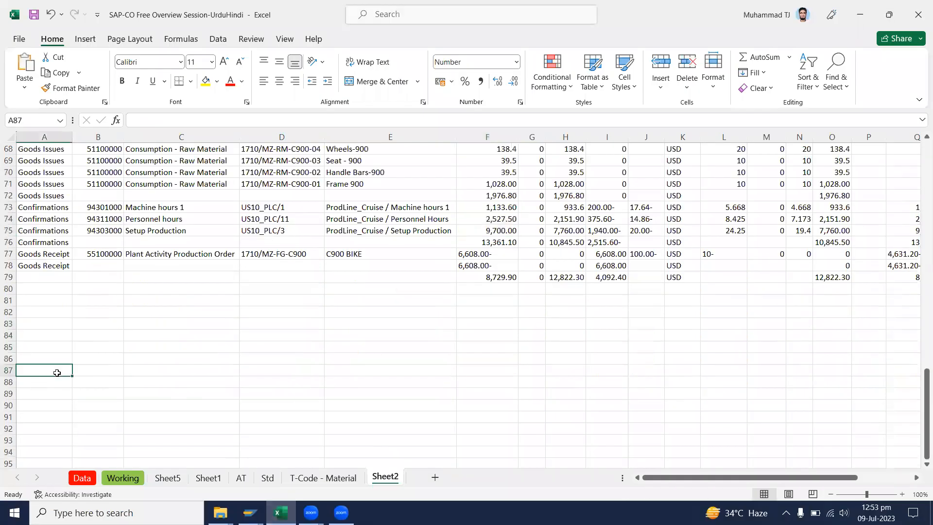
key("ctrl+v")
Copy the After _ CO11N title and its full column header row to A84, above the newly pasted report data.
scroll(58, 301, "up", 5)
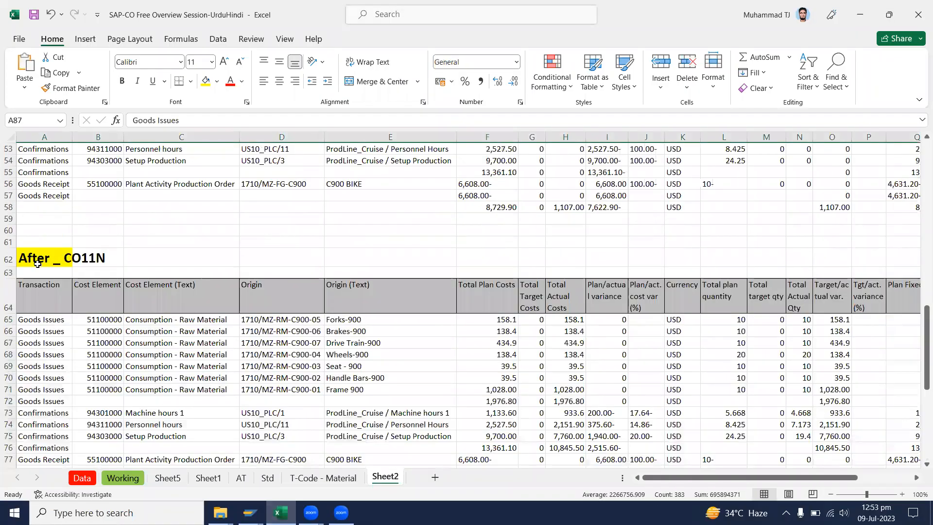
left_click(37, 263)
left_click_drag(843, 477, 898, 481)
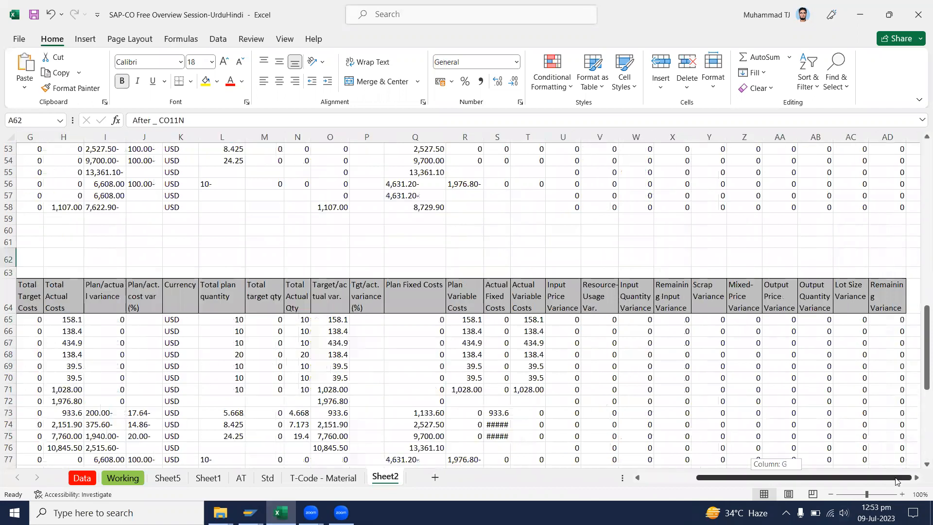
left_click(878, 303, "shift")
key("ctrl+c")
left_click_drag(747, 479, 695, 479)
scroll(74, 421, "down", 1)
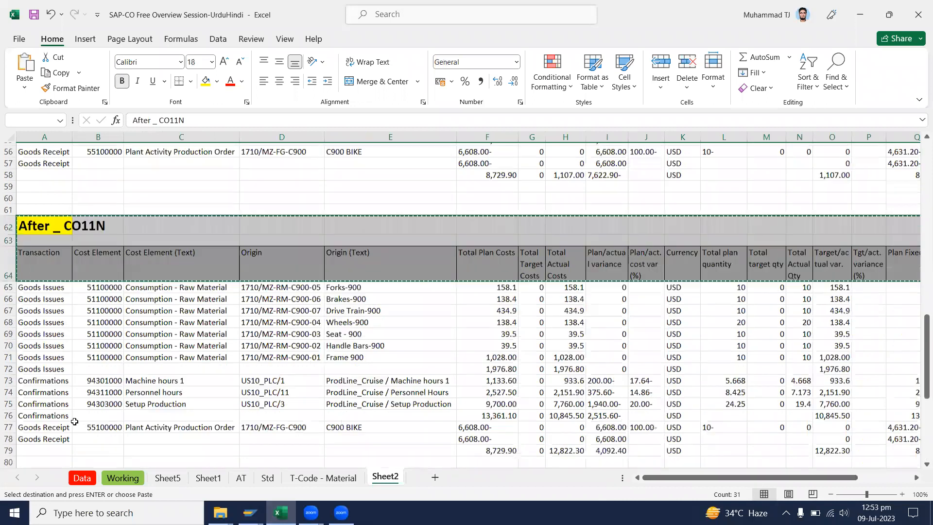
scroll(65, 366, "down", 4)
left_click(57, 334)
key("ctrl+v")
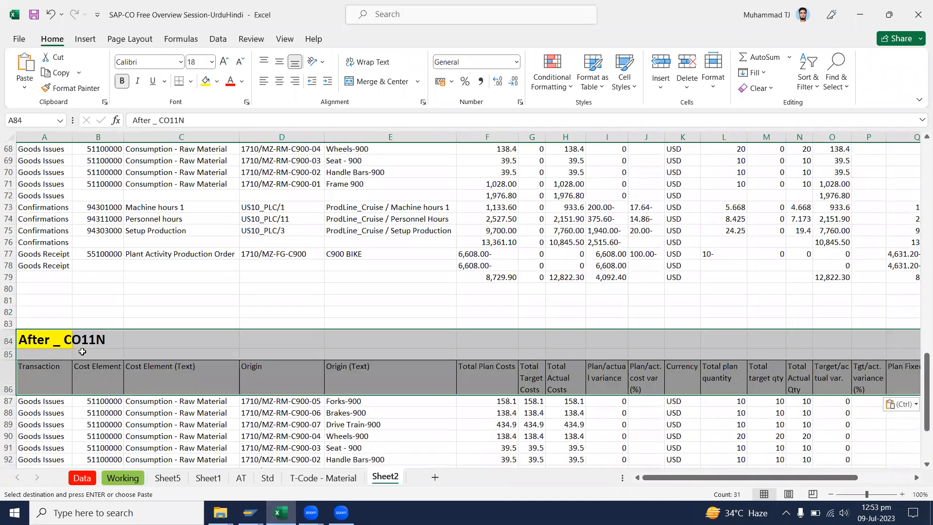
Rename the copied title in A84 as After _ CO11N - 2.
left_click(46, 339)
left_click(223, 120)
type("-")
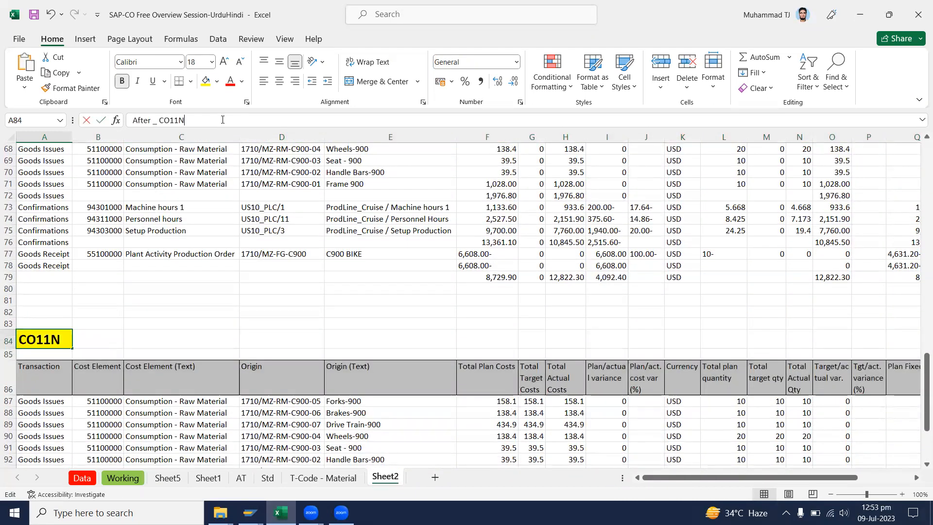
type(" 2")
key("Return")
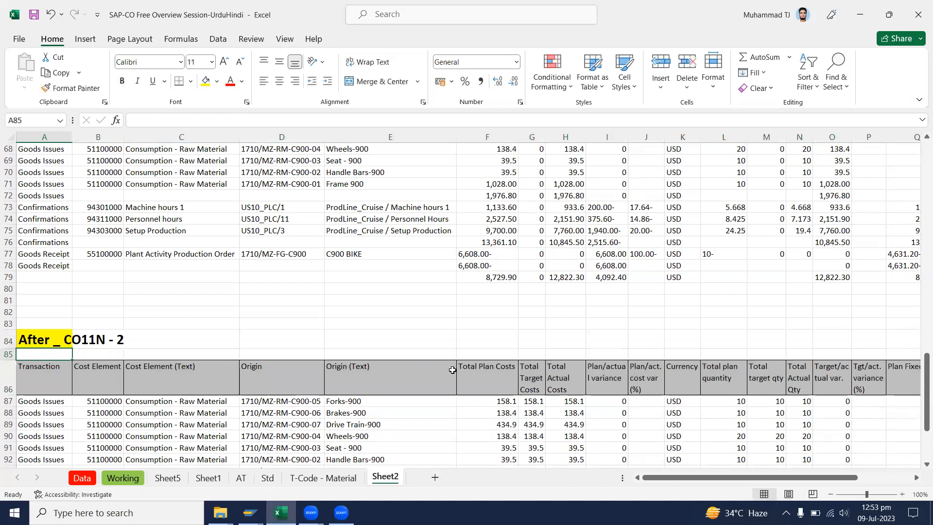
Autofit the width of the Total Target Costs column to its contents.
scroll(461, 374, "down", 1)
scroll(462, 374, "down", 2)
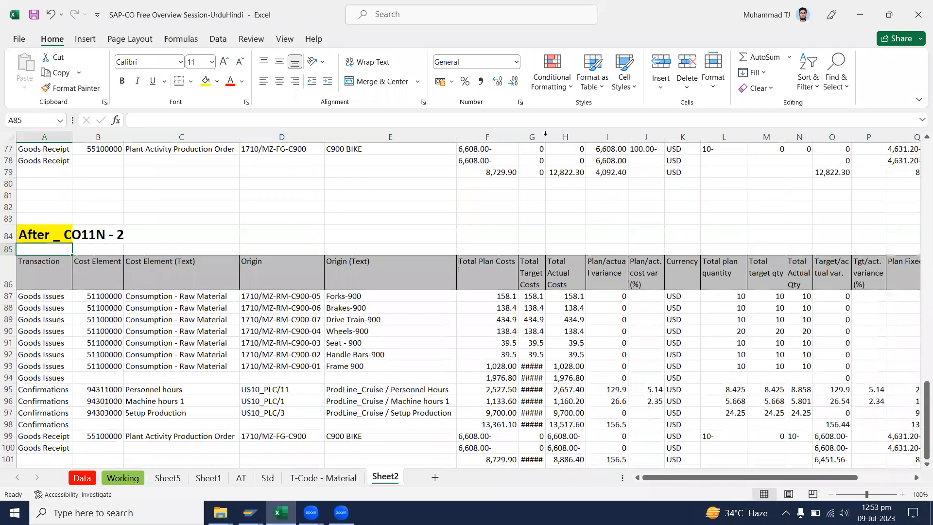
double_click(545, 136)
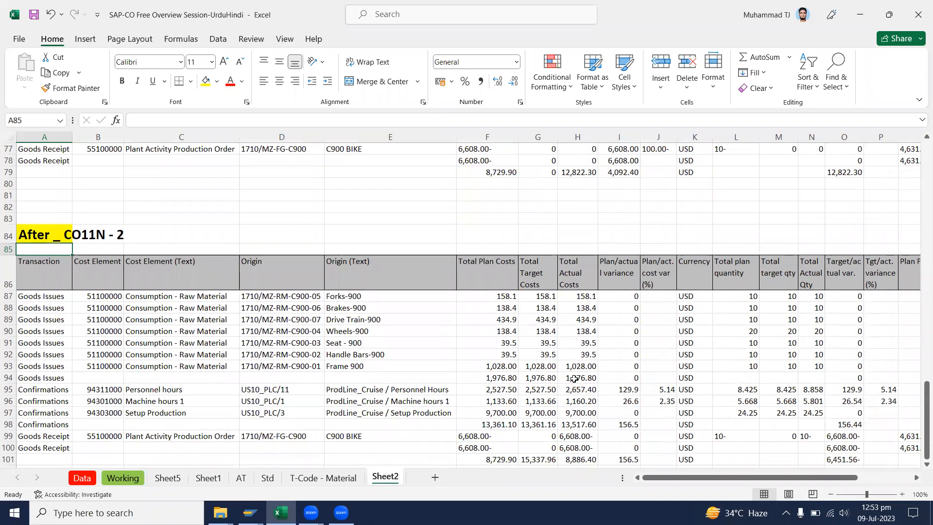
Examine plan, target and actual costs of the confirmation rows in After _ CO11N - 2, focusing on Personnel hours and Machine hours 1.
scroll(574, 378, "down", 2)
scroll(523, 364, "up", 1)
left_click_drag(486, 355, 540, 380)
left_click_drag(581, 356, 586, 379)
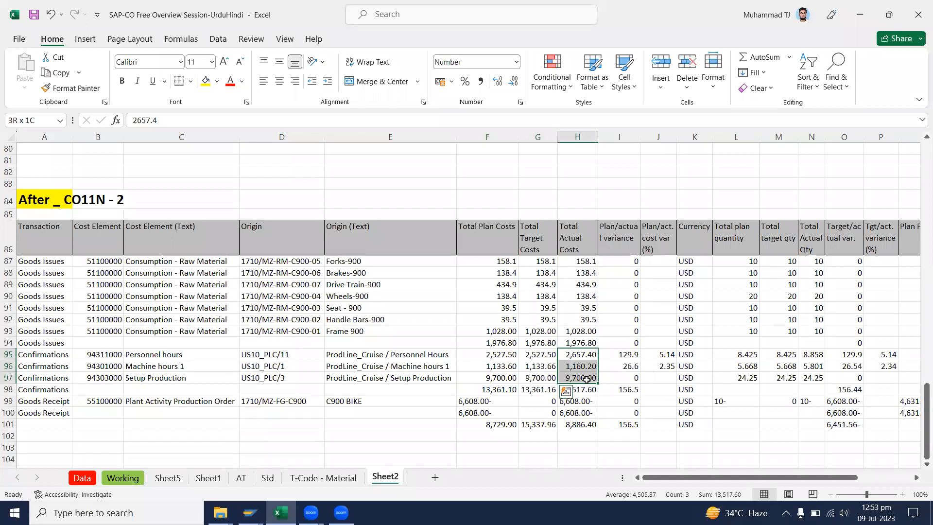
left_click_drag(145, 352, 321, 365)
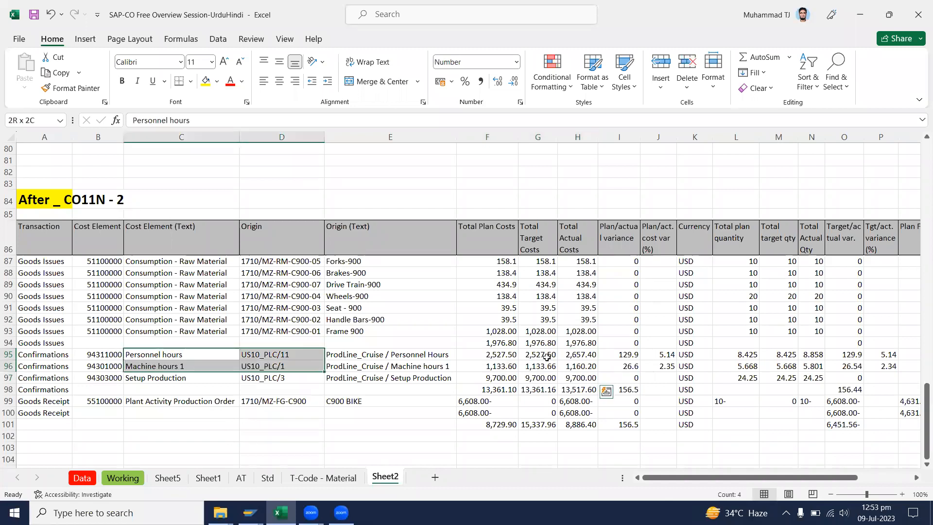
Compare the actual confirmation costs in After _ CO11N - 2 with those in the earlier After _ CO11N table, using H95 and H73.
left_click(576, 354)
scroll(581, 357, "up", 2)
scroll(583, 359, "down", 2)
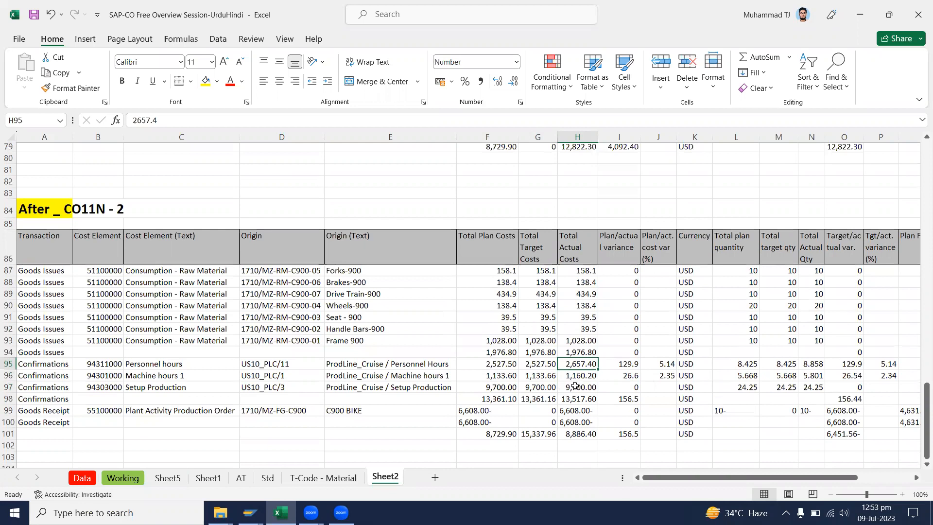
scroll(584, 362, "up", 4)
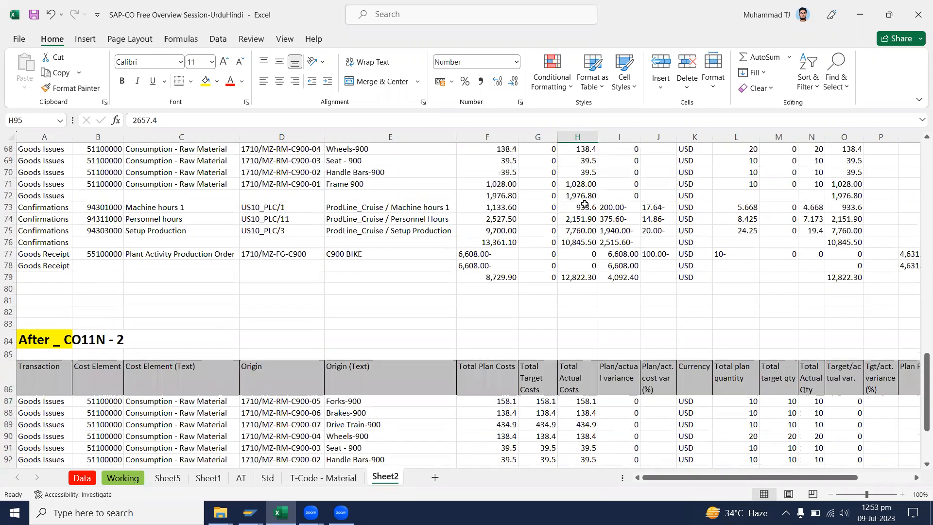
left_click(586, 208, "ctrl")
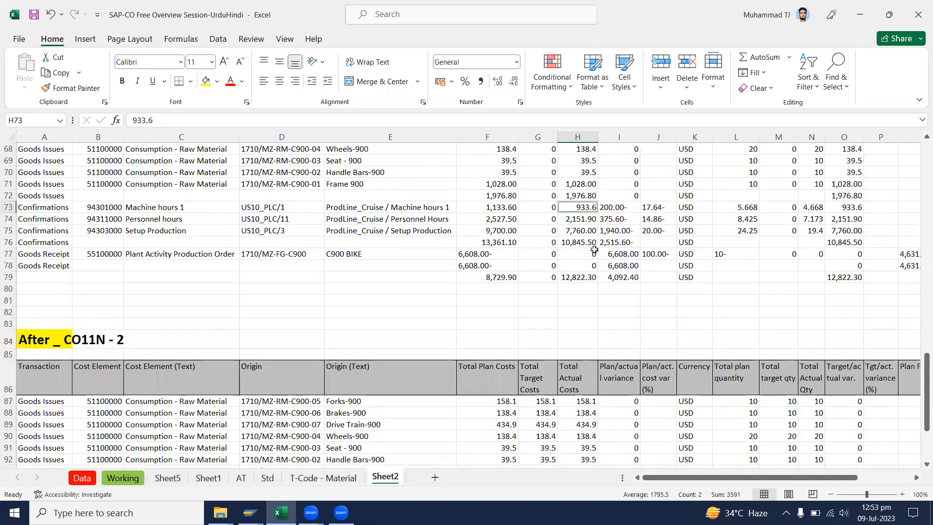
Compare the actual Machine hours 1 and Personnel hours costs between the two CO11N tables, using H96 with H73 and H74 with H95.
scroll(590, 250, "down", 2)
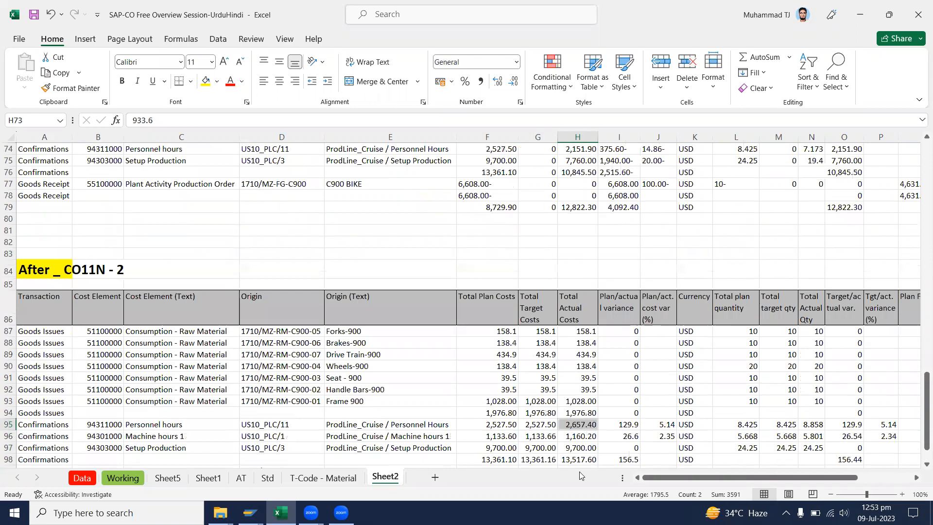
left_click(578, 436)
scroll(571, 186, "up", 1)
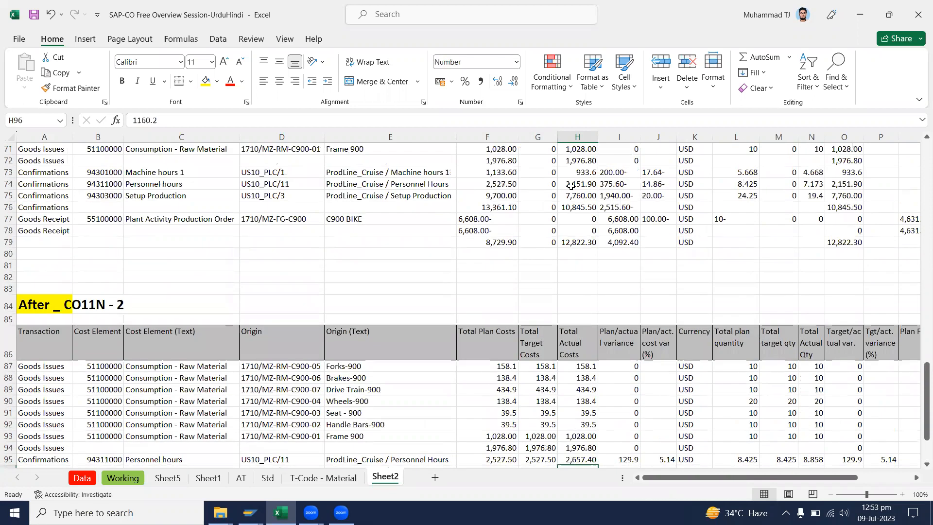
left_click(581, 171, "ctrl")
scroll(586, 316, "down", 2)
scroll(586, 330, "up", 2)
left_click(581, 183)
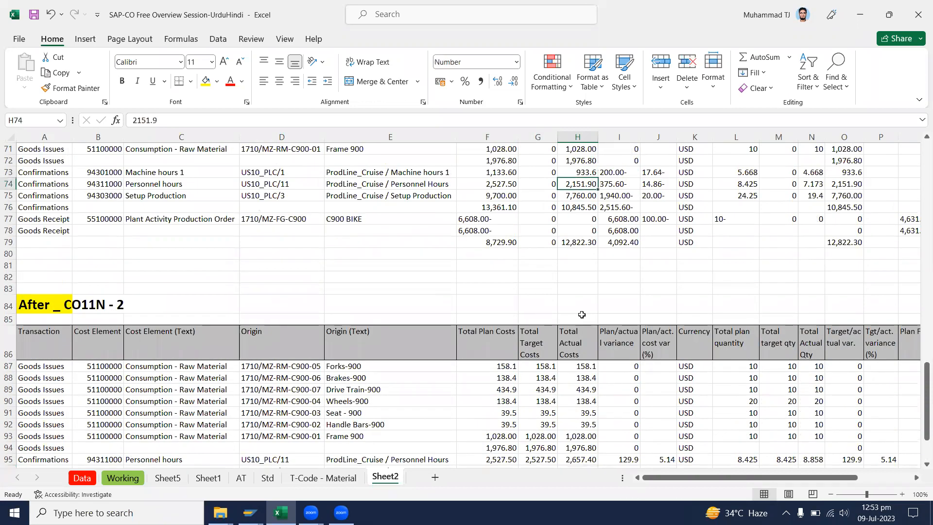
scroll(581, 314, "down", 2)
scroll(564, 243, "up", 2)
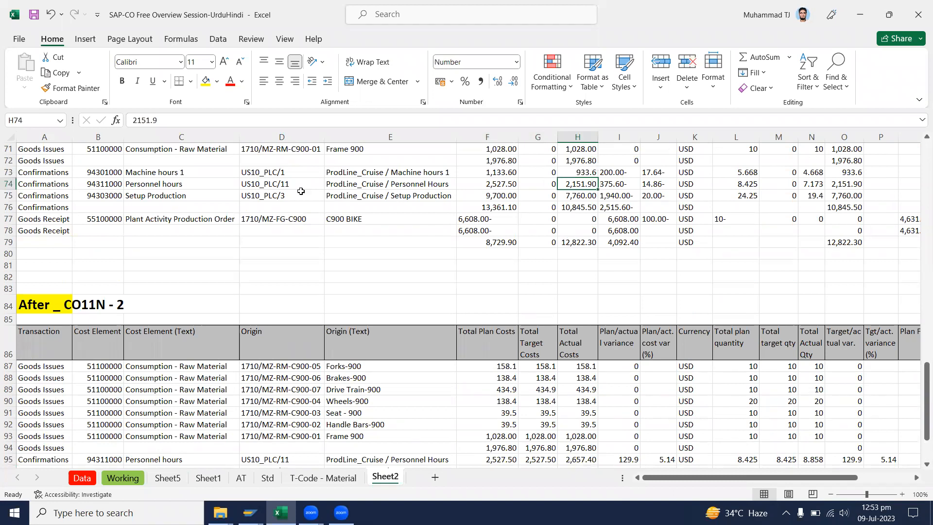
scroll(443, 334, "down", 2)
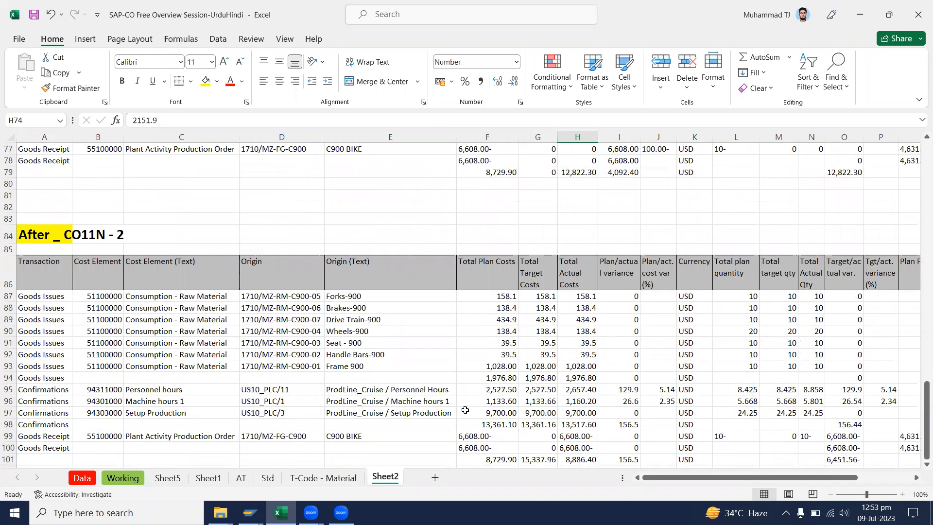
left_click(587, 387, "ctrl")
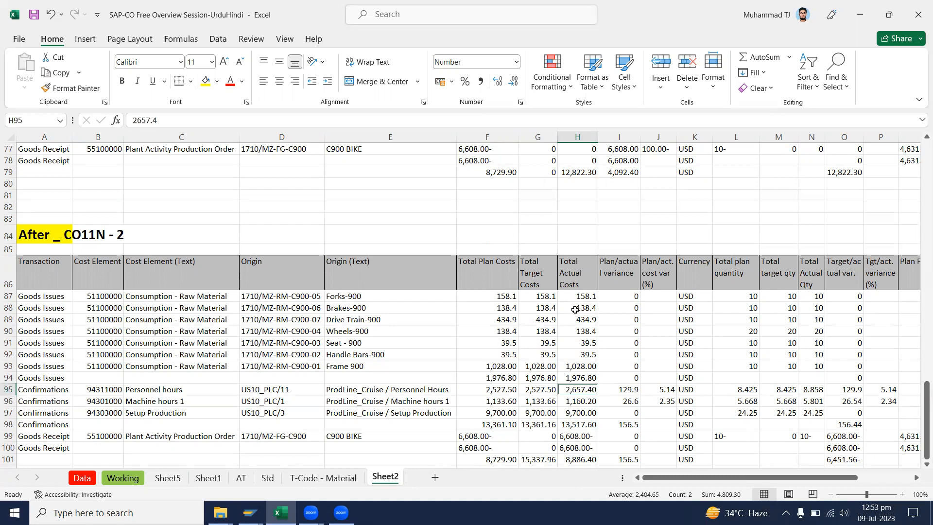
scroll(572, 402, "down", 1)
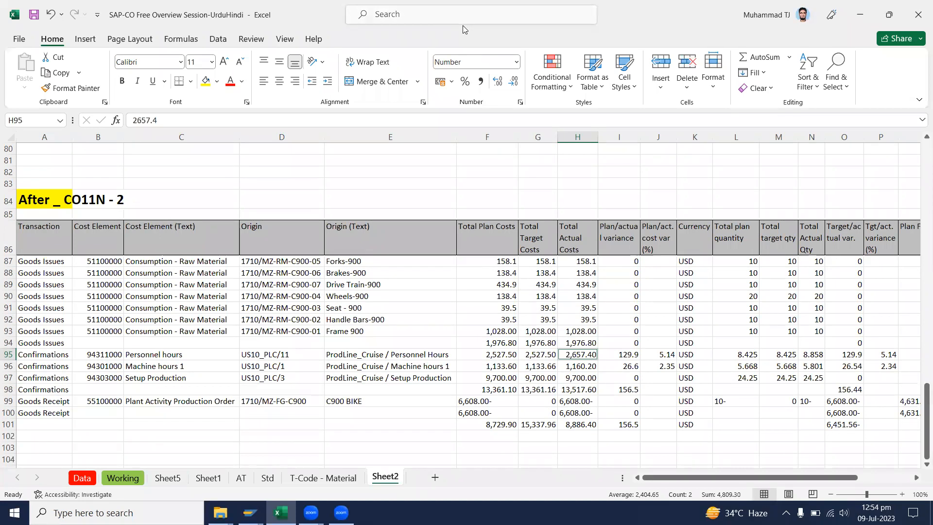
Extend the yellow fill of the After _ CO11N - 2 title into B84.
left_click(495, 320)
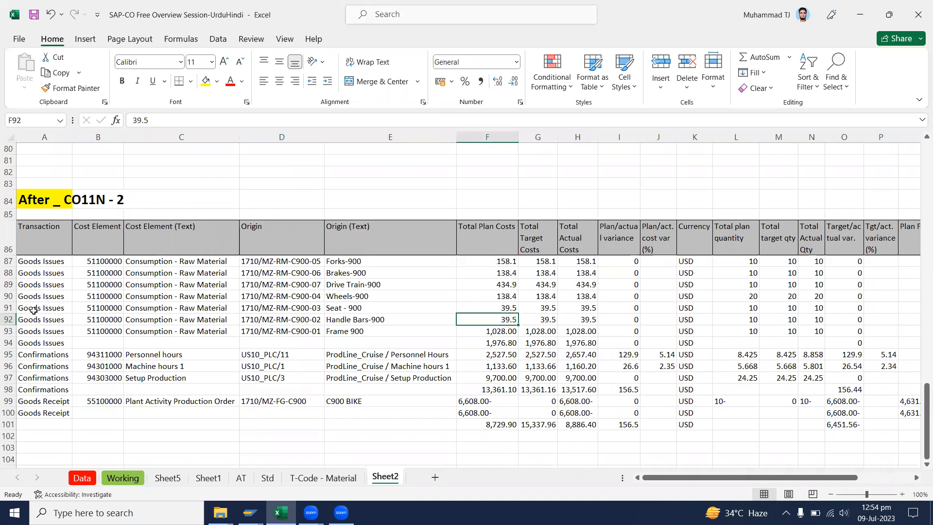
left_click(121, 199)
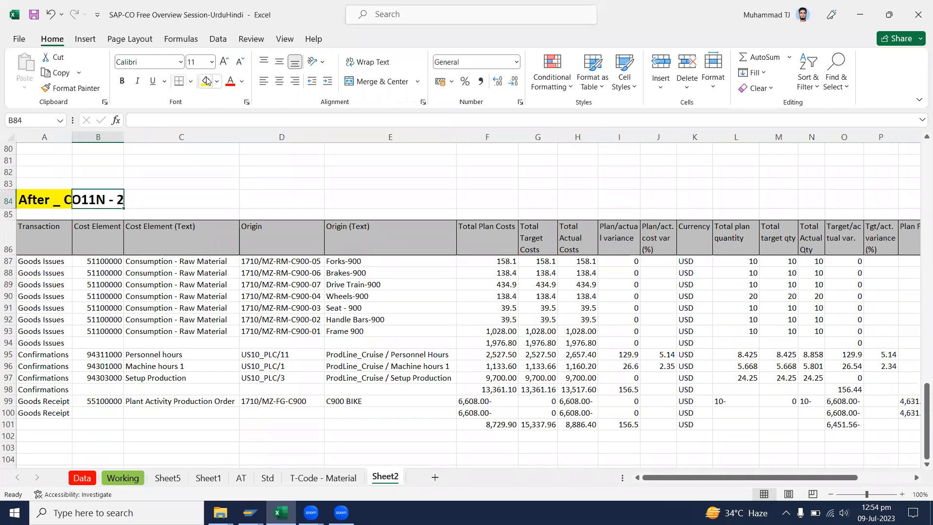
left_click(215, 193)
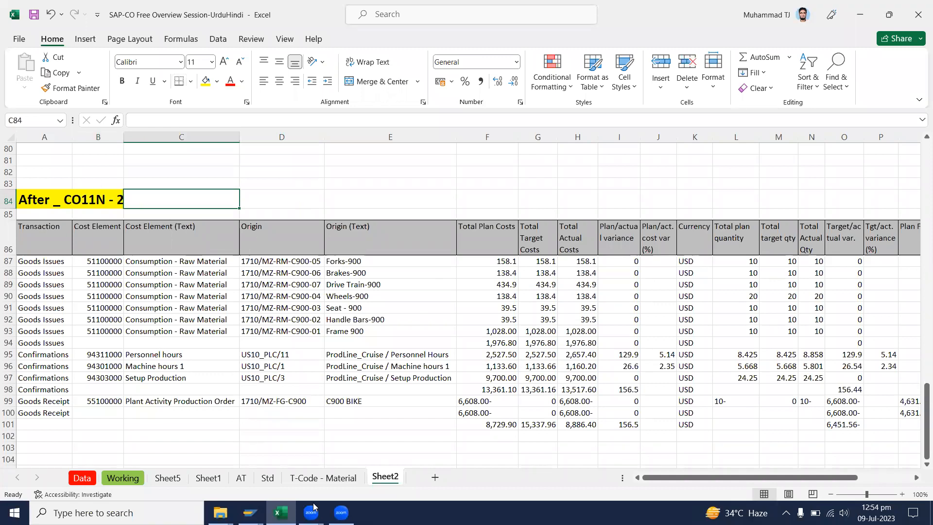
Examine the confirmations total, goods receipt quantities and Total Target Costs in After _ CO11N - 2, selecting H98, L99, N99 and G86:G100.
left_click(473, 412)
left_click(15, 233)
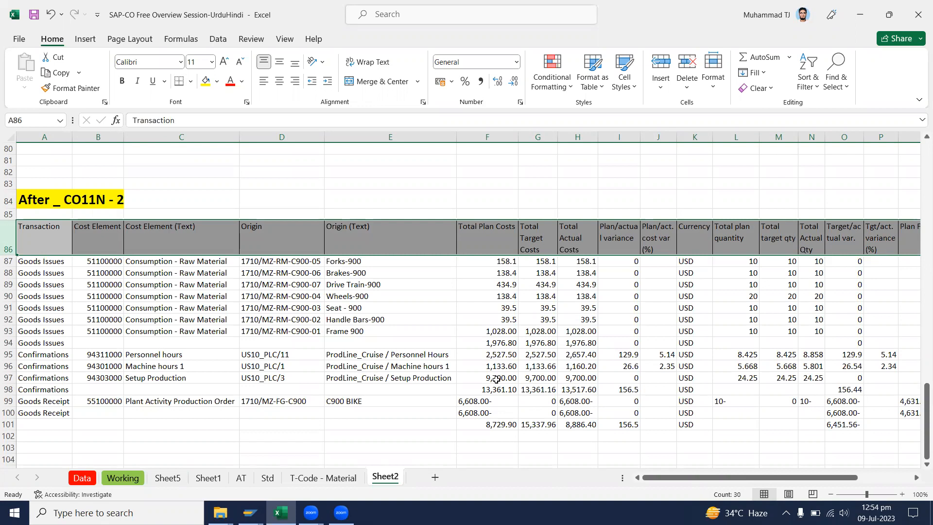
scroll(496, 380, "up", 8)
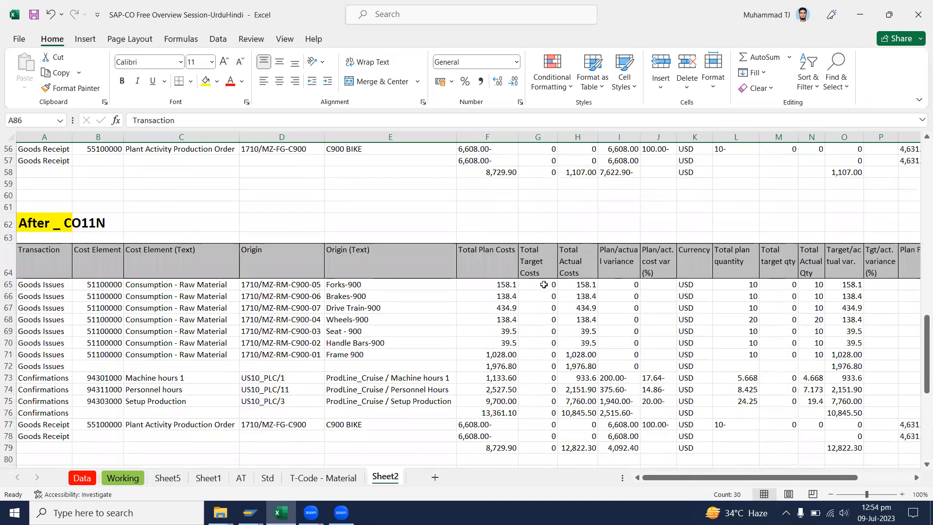
scroll(539, 282, "down", 8)
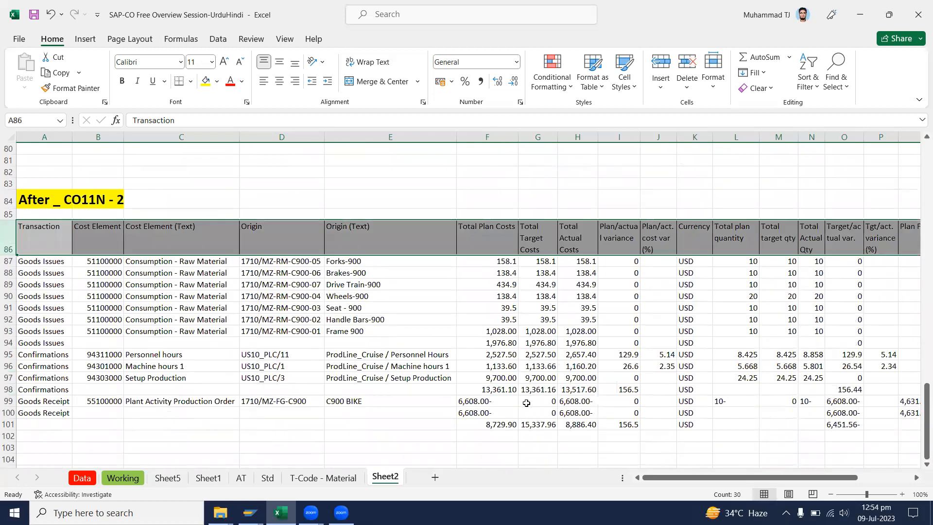
left_click(526, 404)
left_click(577, 391)
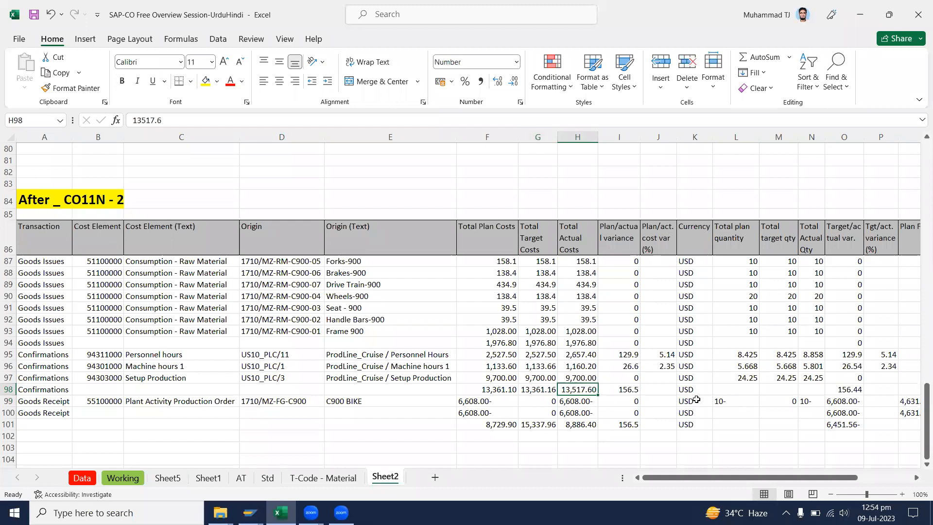
left_click(729, 401)
left_click(4, 199)
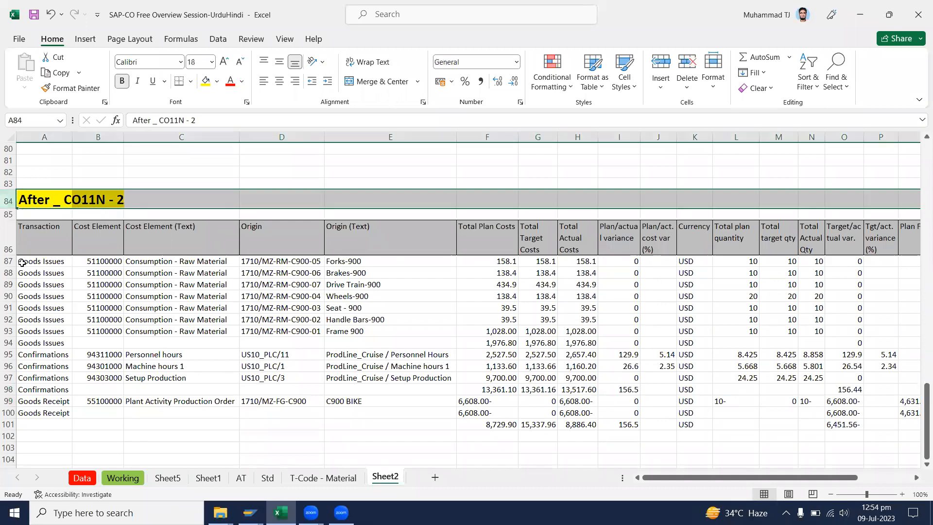
scroll(369, 366, "down", 1)
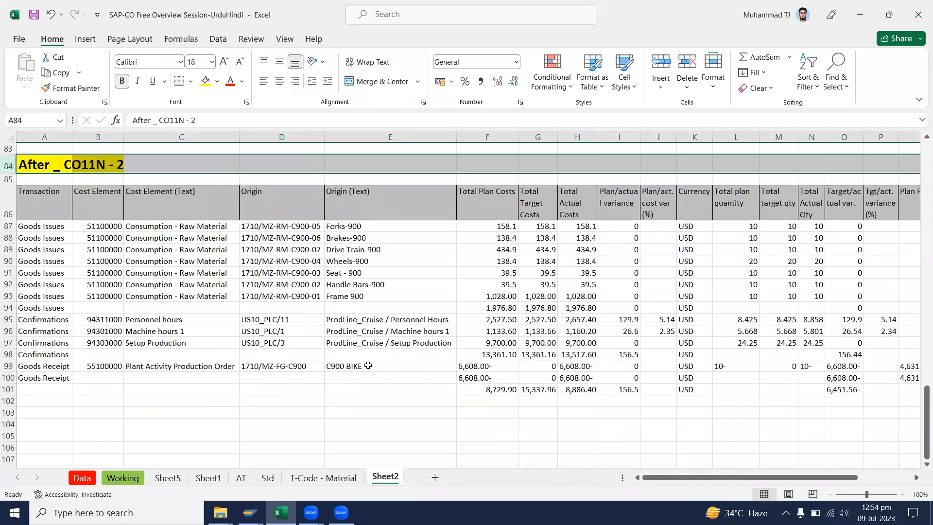
left_click(7, 365)
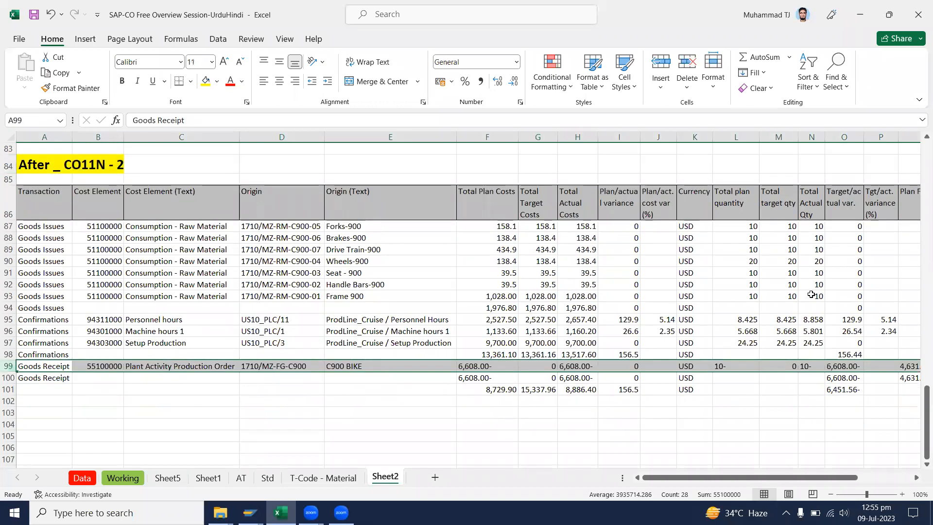
left_click(810, 369)
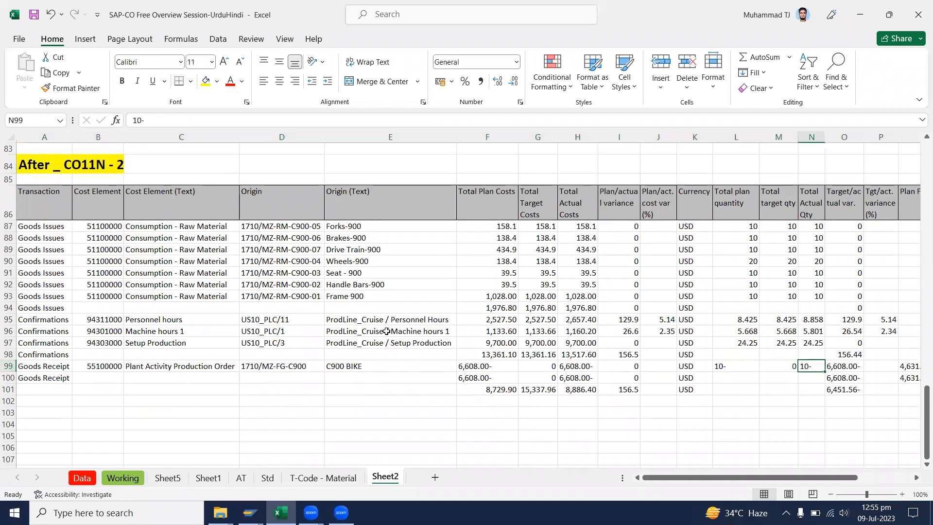
left_click_drag(528, 193, 532, 380)
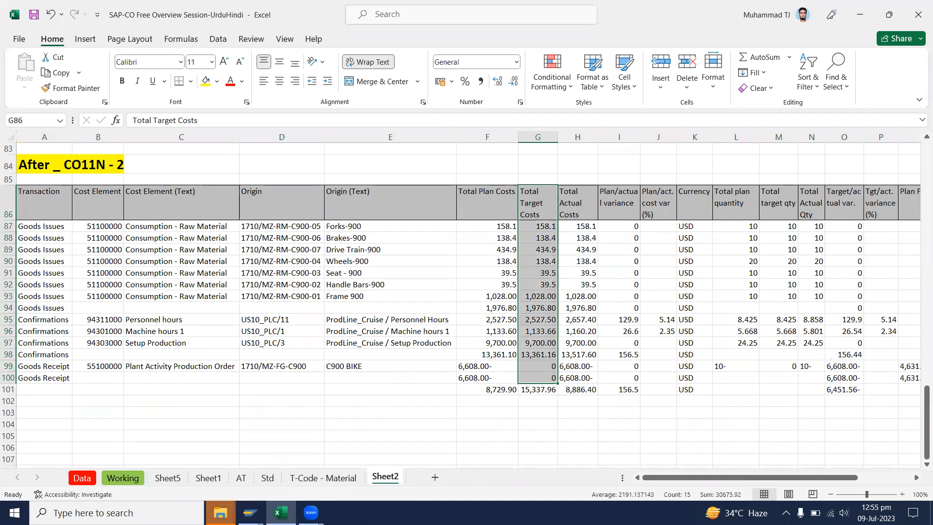
left_click(220, 512)
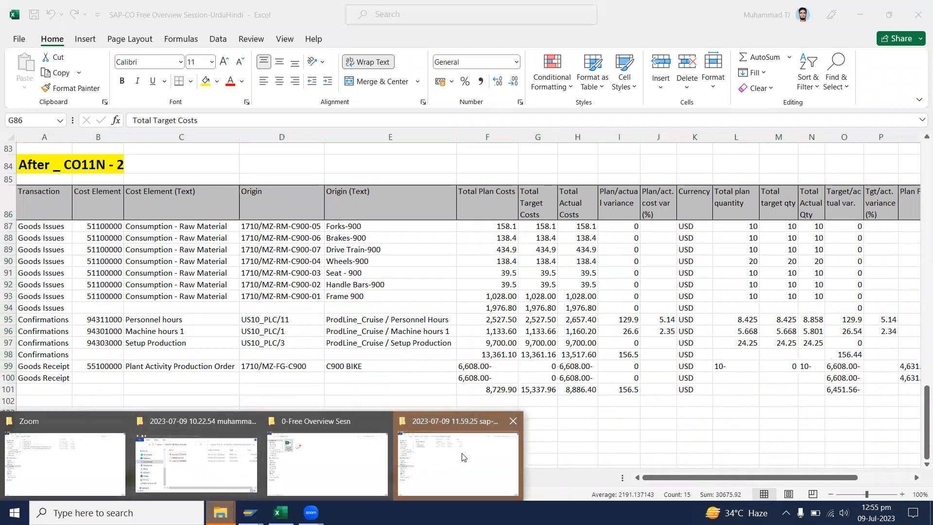
left_click(347, 225)
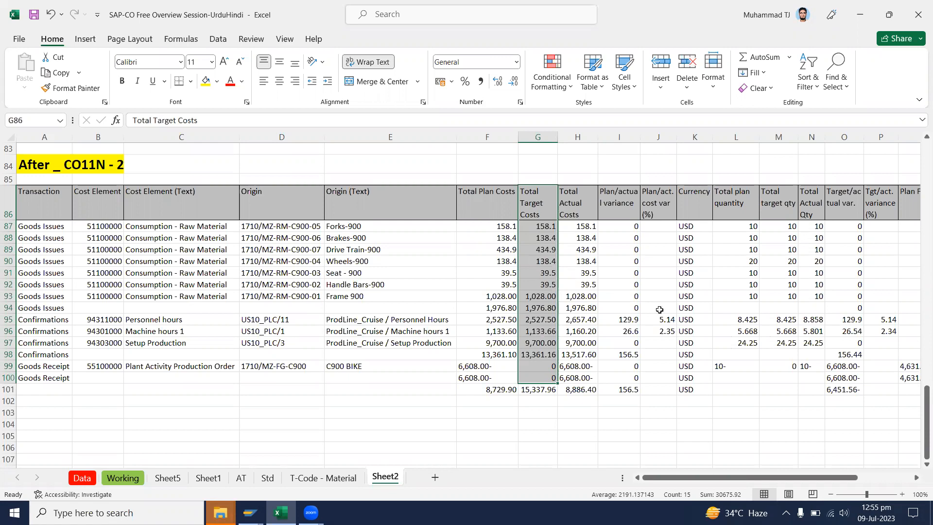
Fill the goods receipt's total plan quantity cell L99 with light green.
left_click(735, 371)
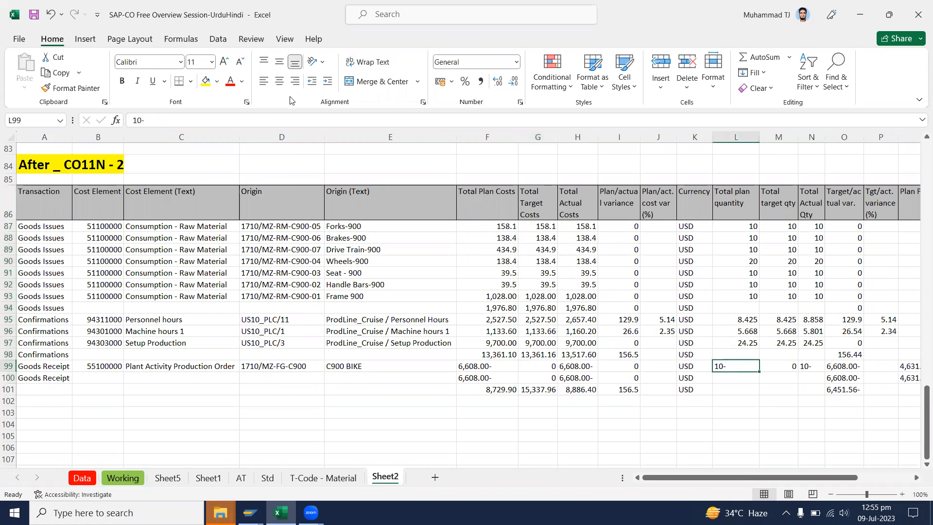
left_click(217, 81)
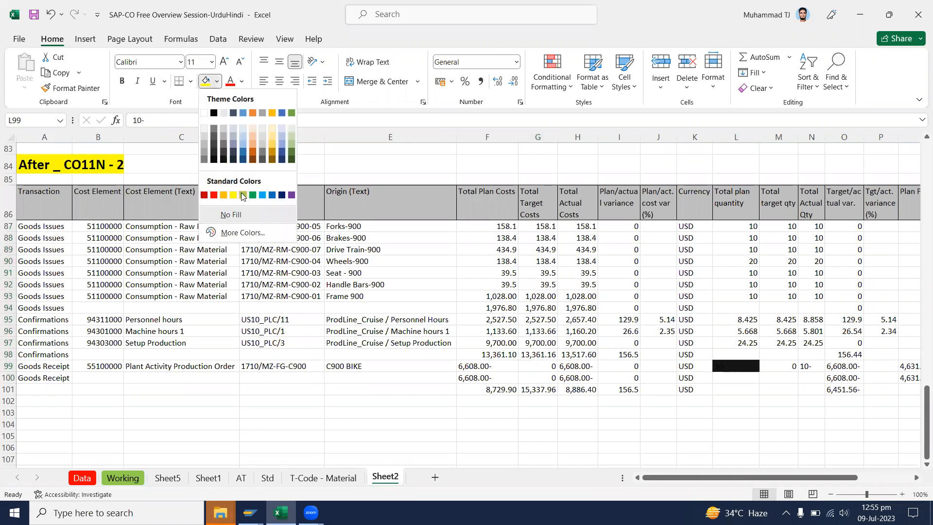
left_click(243, 195)
left_click(728, 316)
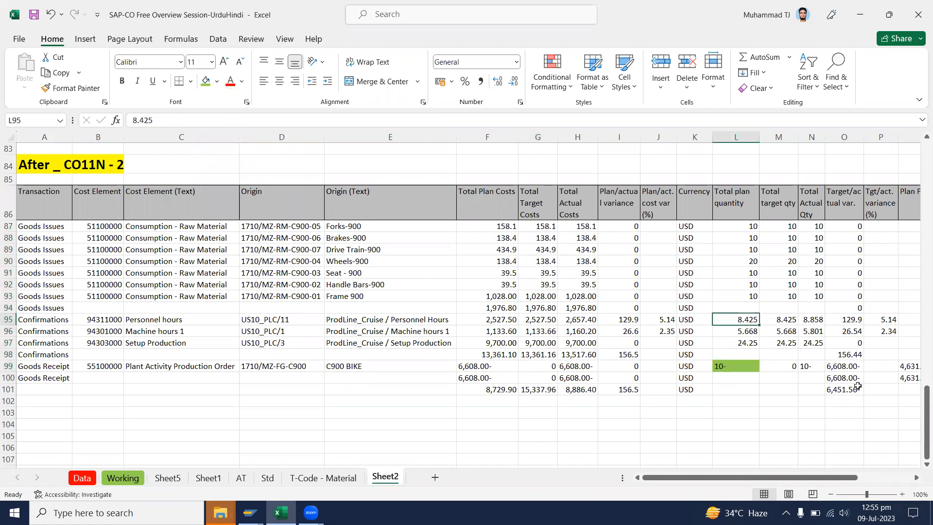
Undo the fill on L99 and apply the light green fill to the goods receipt's total actual quantity cell N99.
left_click(808, 369)
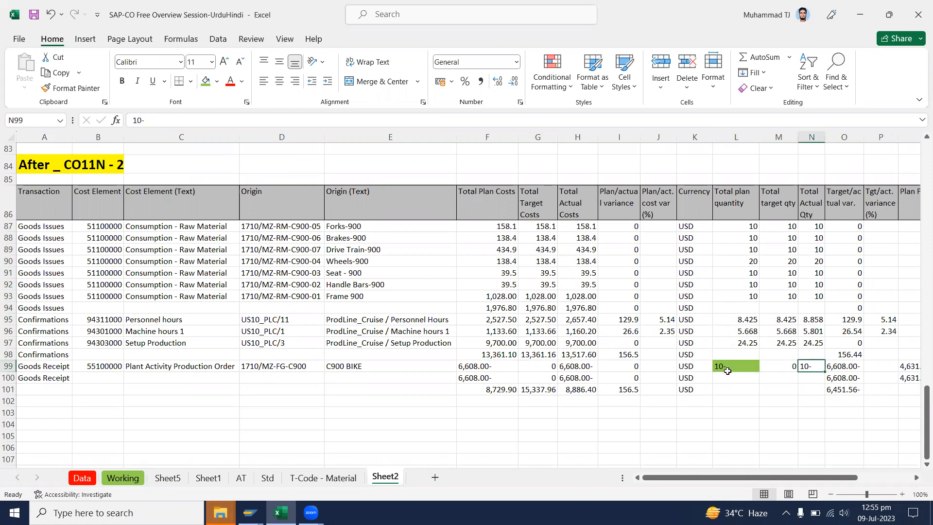
key("ctrl+z")
left_click(802, 366)
key("ctrl+y")
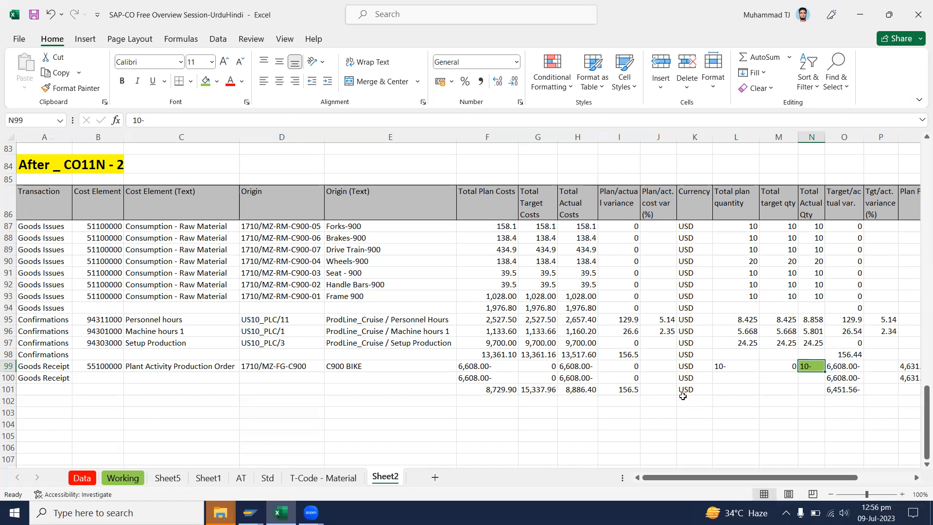
Compare the cost lines and totals in After _ CO11N - 2 with those in the earlier After _ CO11N table.
scroll(379, 296, "up", 8)
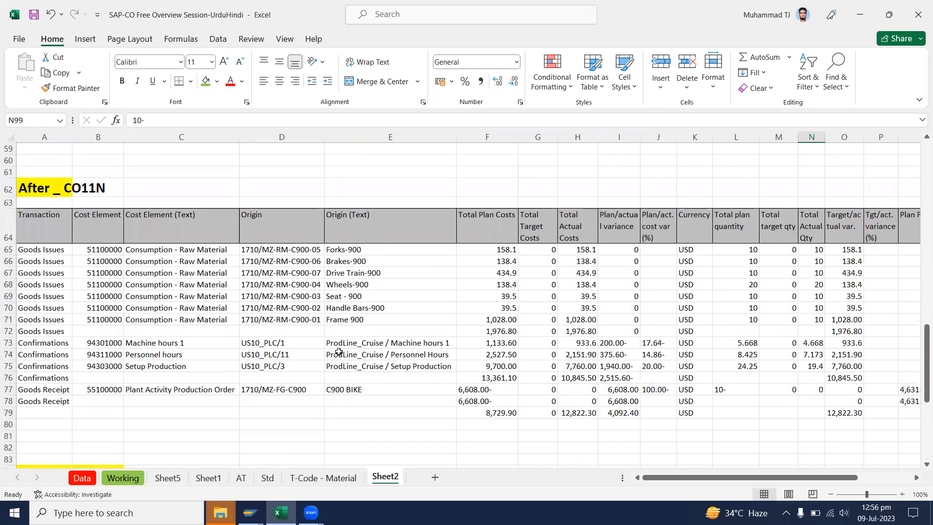
scroll(335, 375, "down", 8)
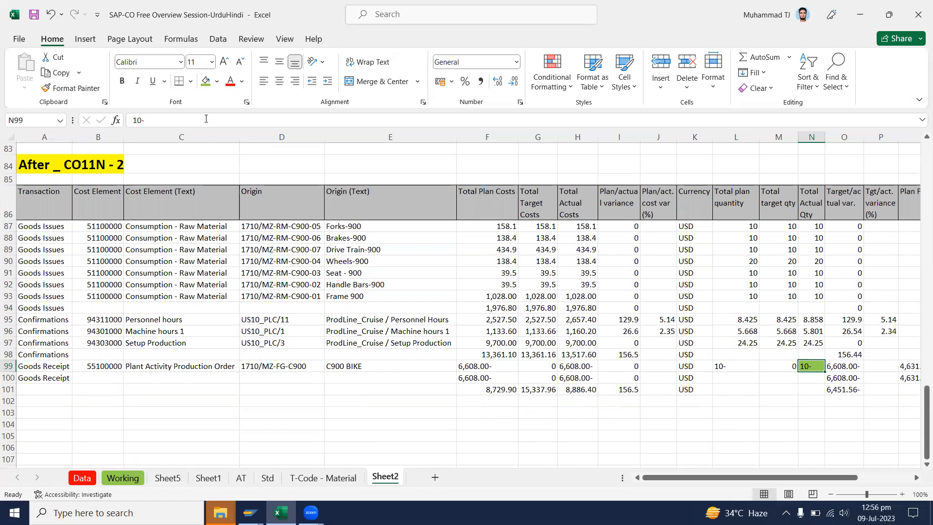
left_click(515, 297)
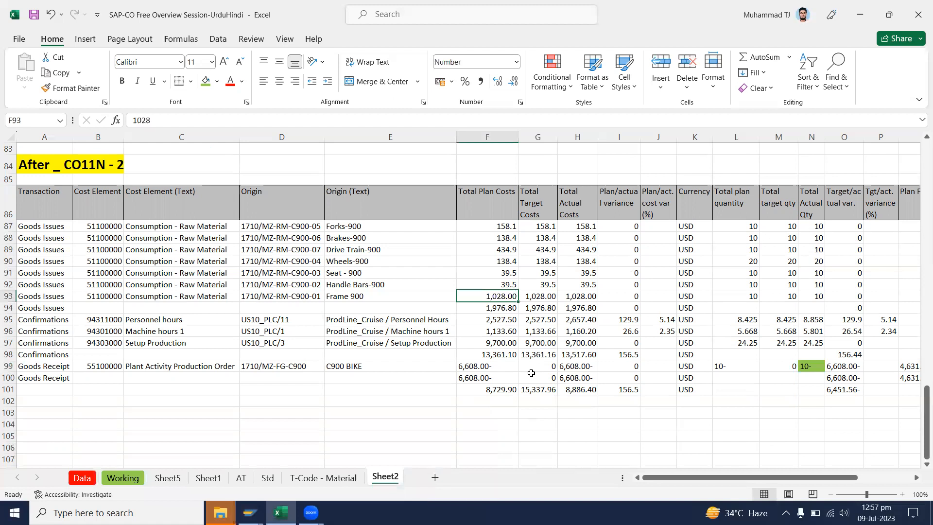
scroll(531, 372, "down", 1)
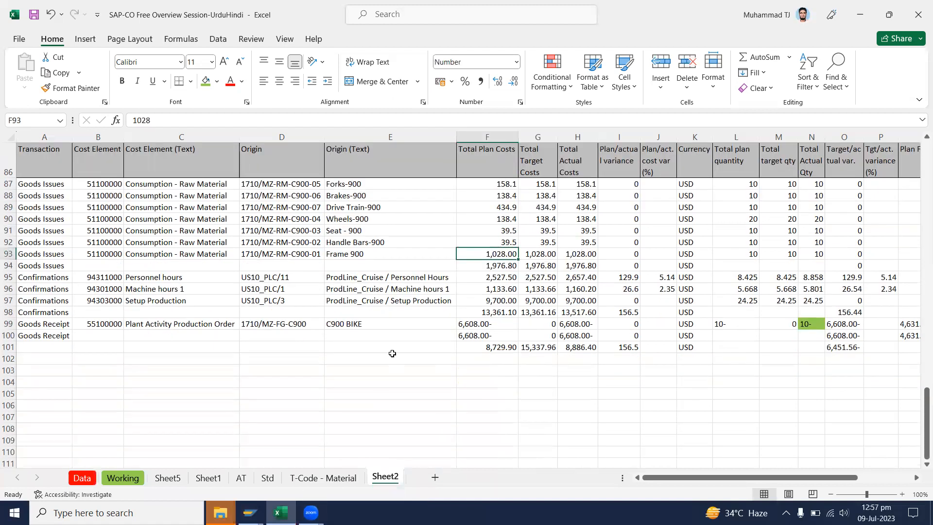
scroll(399, 353, "up", 1)
scroll(399, 353, "up", 1)
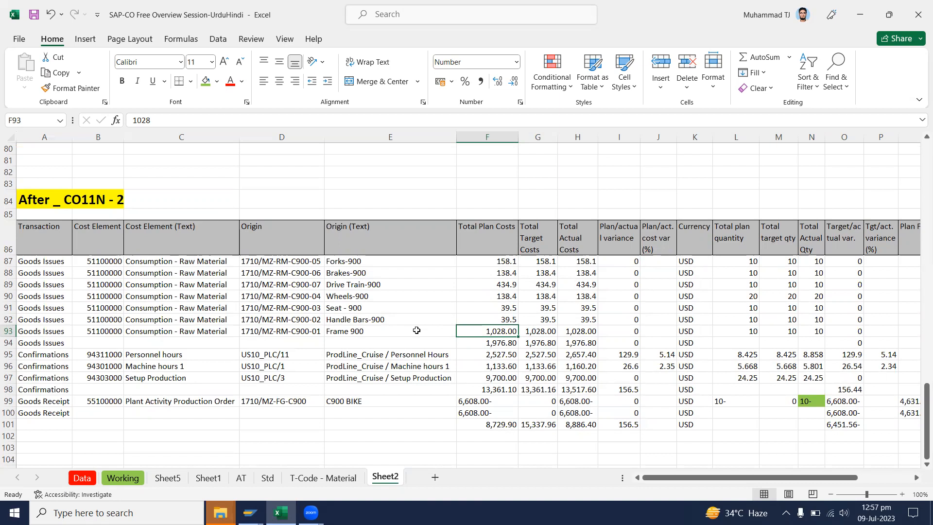
left_click(656, 396)
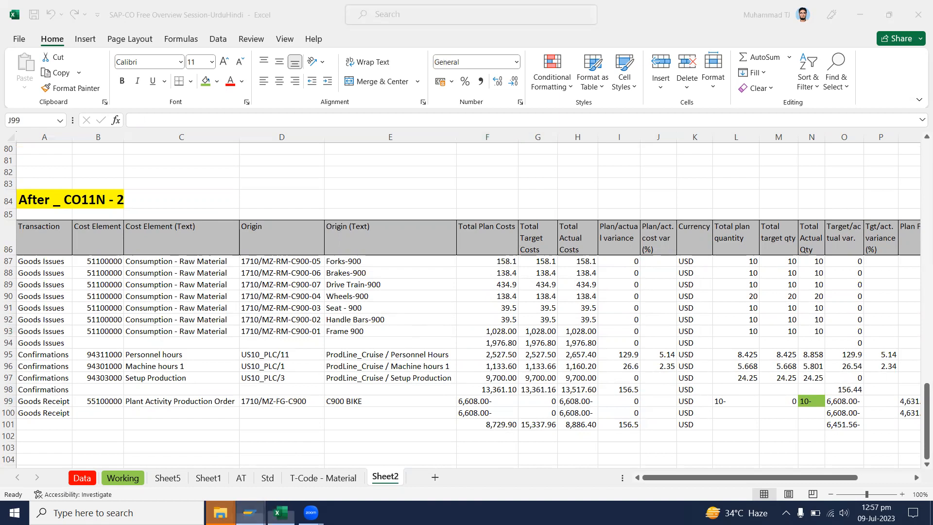
Open the Data sheet and review the Process Order (Co-Product) topics, starting at Concept Of CO-Product Process Order.
left_click(82, 478)
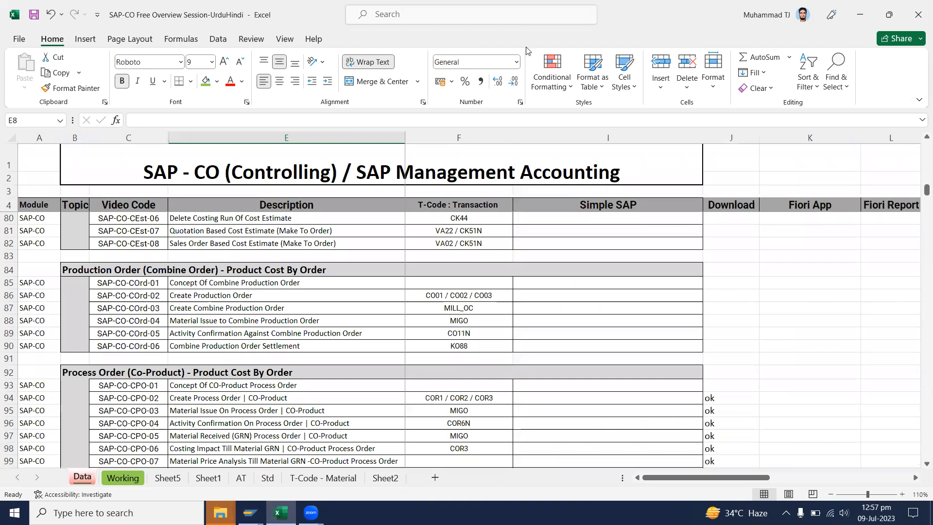
left_click(339, 387)
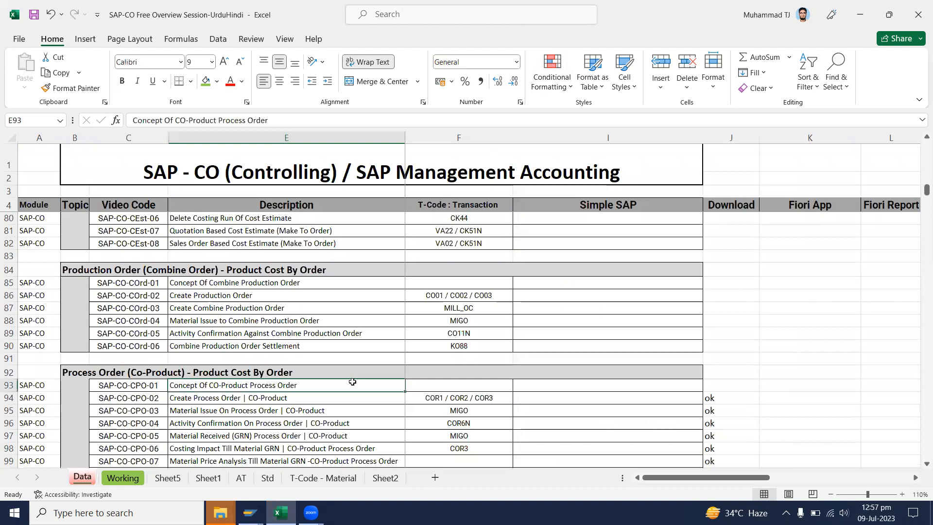
scroll(352, 381, "down", 1)
scroll(352, 382, "down", 1)
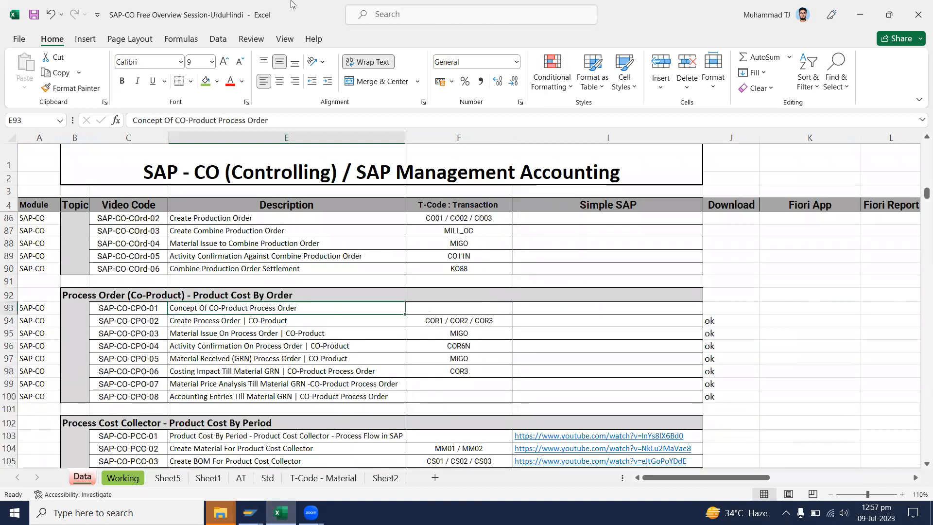
Review the Data sheet's topics from Process Order (Co-Product) through Closing Effect On Process Order, Costing Sheet and the allocation cycles.
scroll(379, 315, "down", 1)
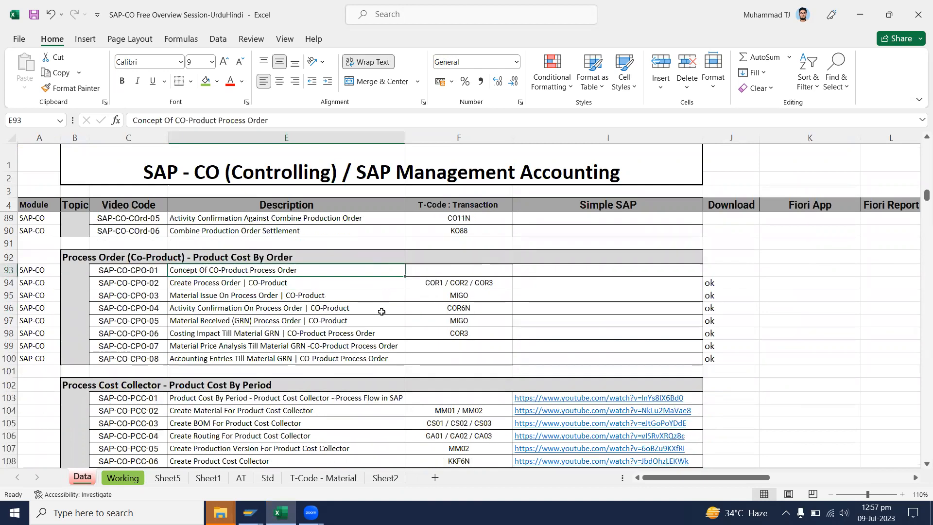
scroll(379, 313, "down", 4)
scroll(385, 308, "down", 5)
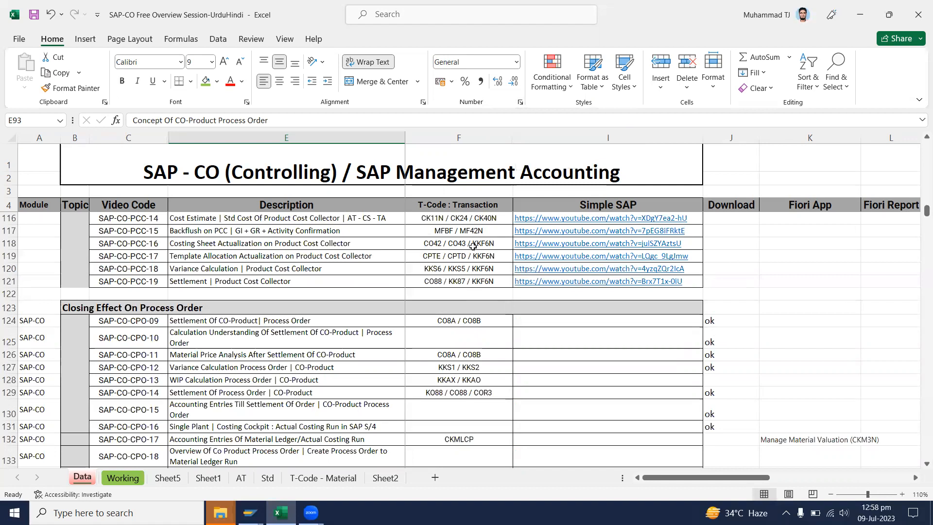
scroll(315, 342, "down", 3)
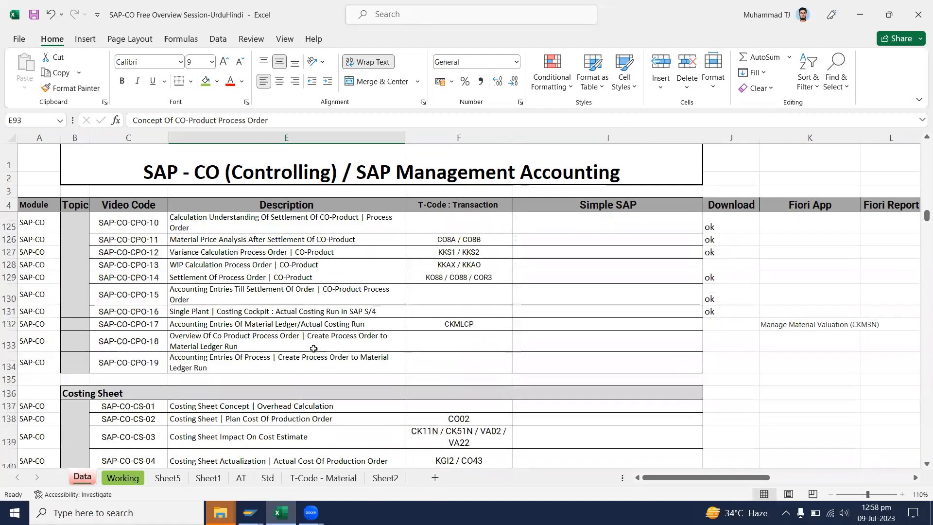
scroll(309, 345, "down", 2)
scroll(234, 421, "down", 4)
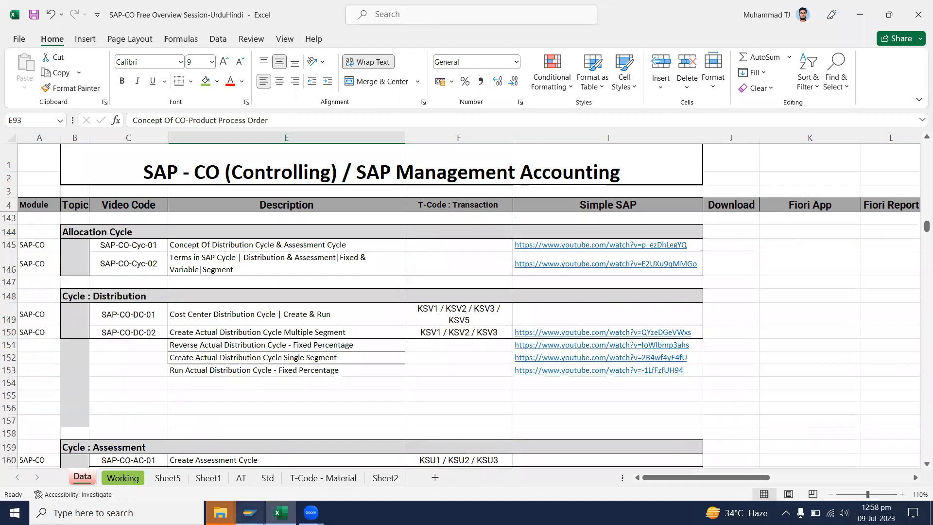
scroll(288, 399, "up", 4)
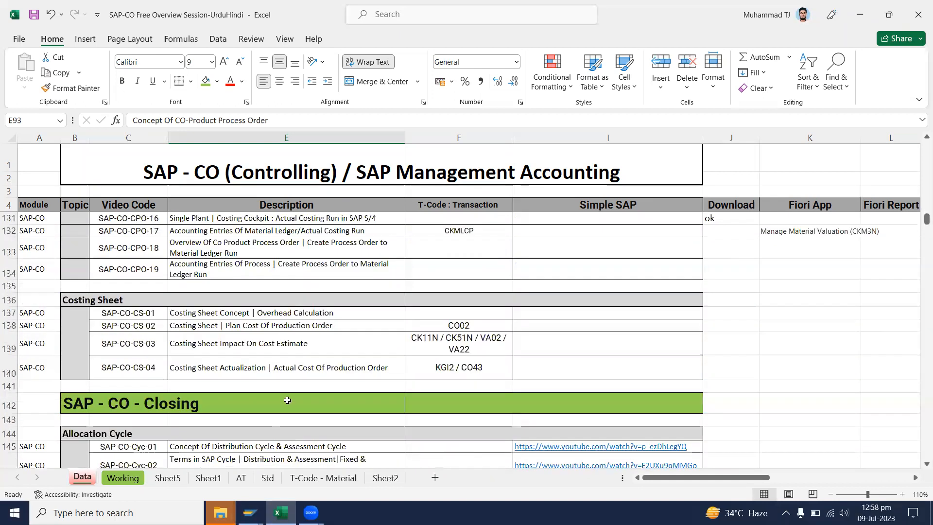
scroll(287, 400, "up", 3)
Examine the SAP - CO - Closing topics and select the first two entries under Month End Closing Mass Run.
scroll(288, 398, "down", 6)
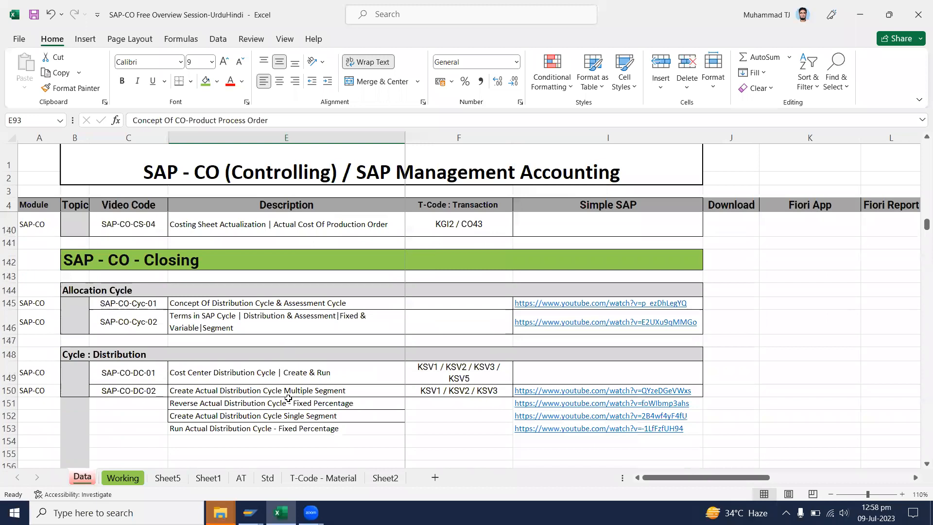
scroll(288, 398, "up", 3)
scroll(292, 395, "down", 7)
scroll(296, 391, "down", 9)
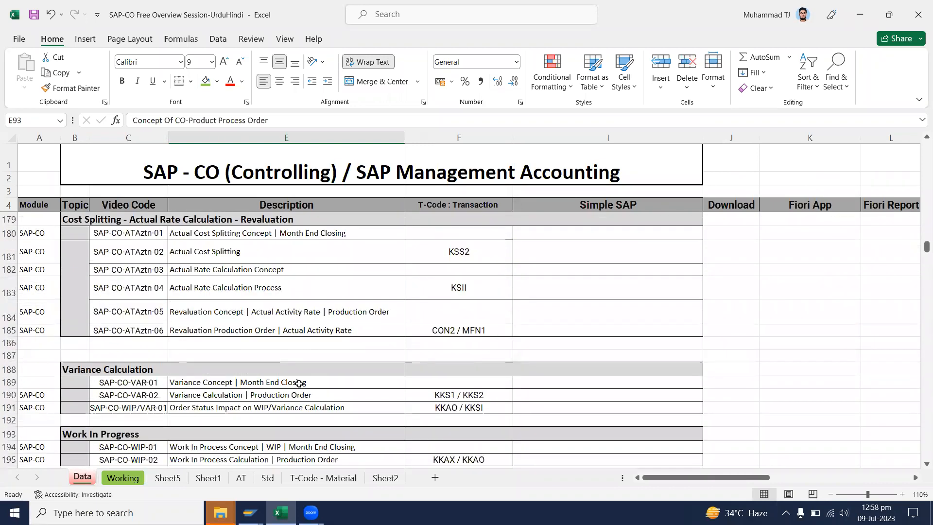
scroll(311, 374, "down", 2)
scroll(313, 372, "up", 1)
scroll(314, 372, "up", 3)
scroll(306, 373, "down", 8)
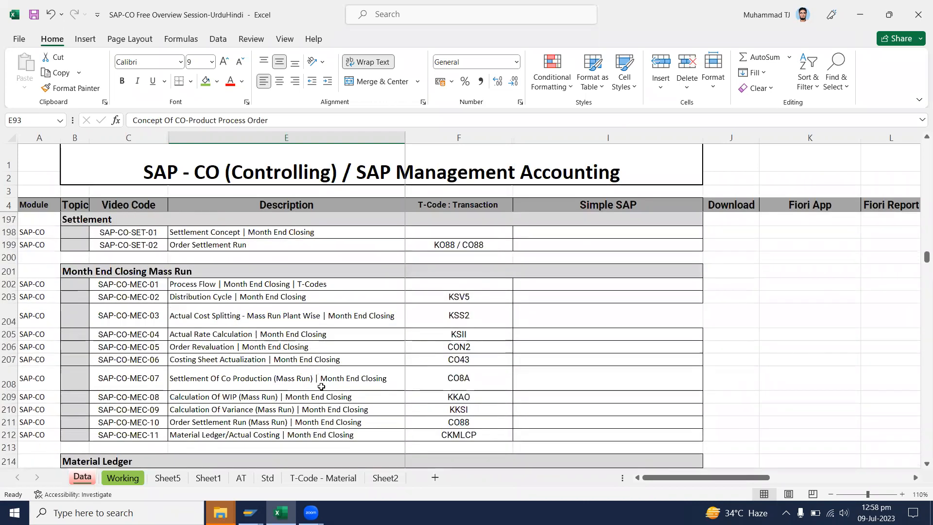
scroll(326, 379, "up", 6)
scroll(326, 379, "down", 6)
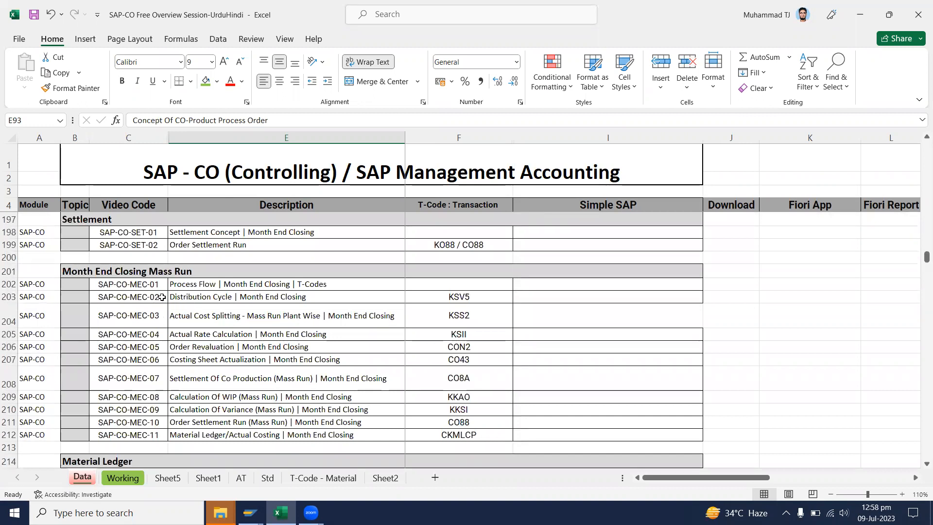
left_click_drag(143, 285, 542, 291)
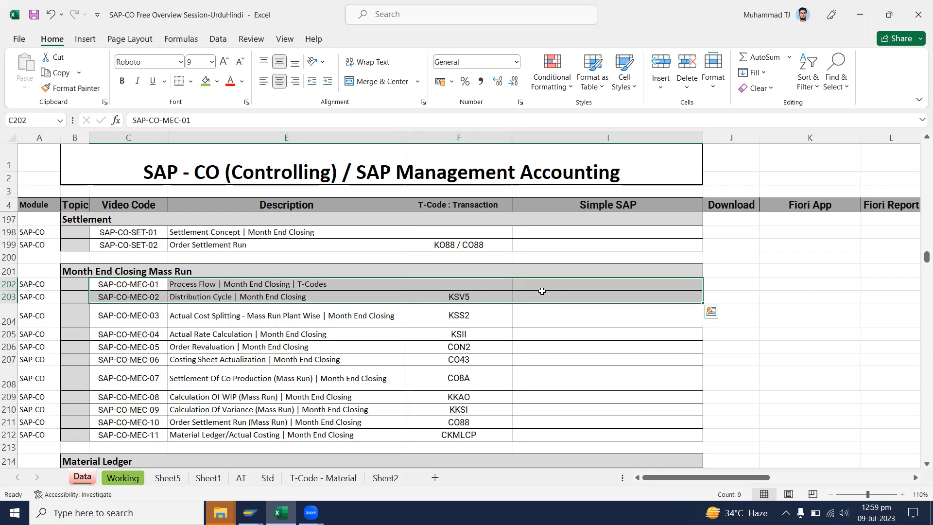
Switch to the order's TJ Variance/Cost Layout report in SAP, widen its columns to read the cost lines, and return to its selection screen.
left_click(255, 512)
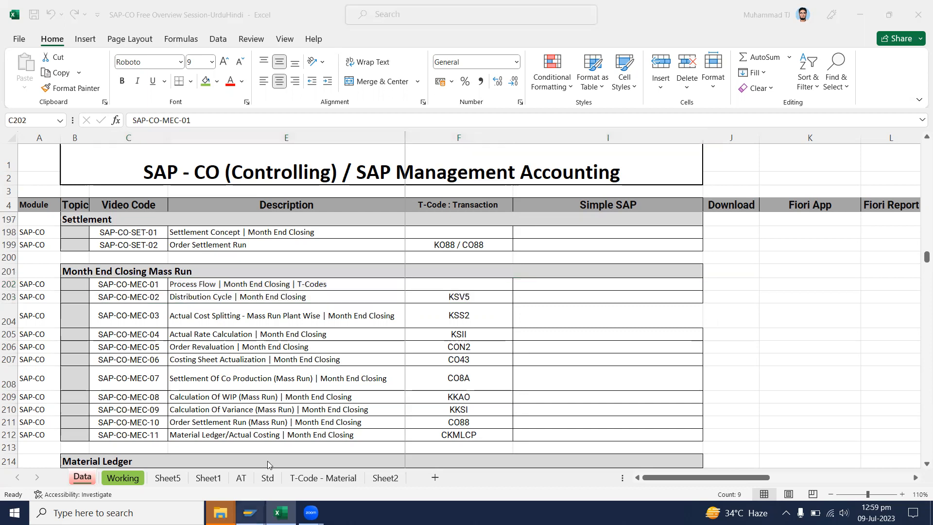
left_click(158, 472)
left_click_drag(694, 476, 34, 477)
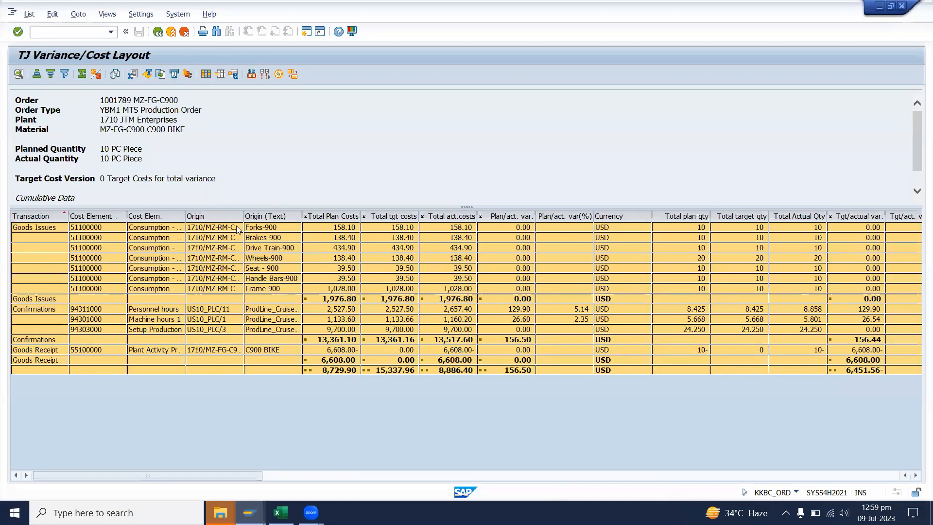
left_click_drag(243, 216, 322, 205)
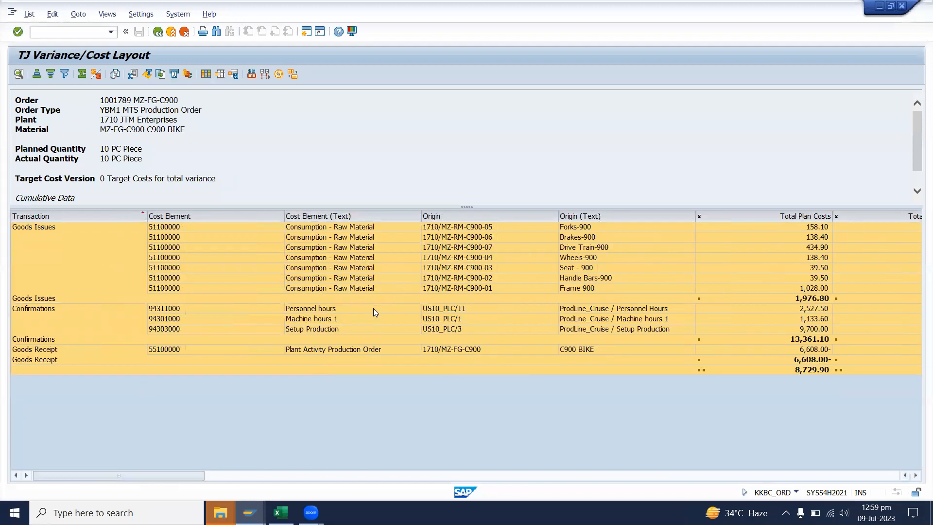
left_click(395, 308)
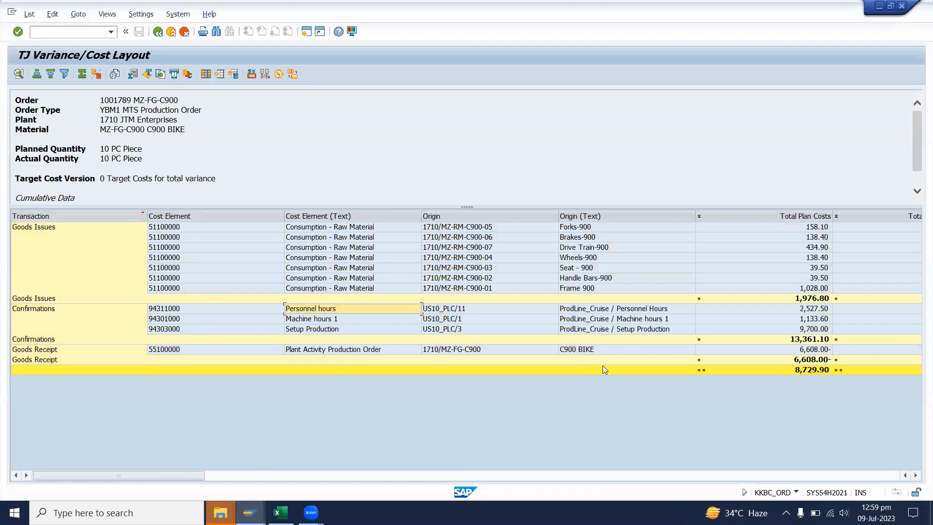
key("F3")
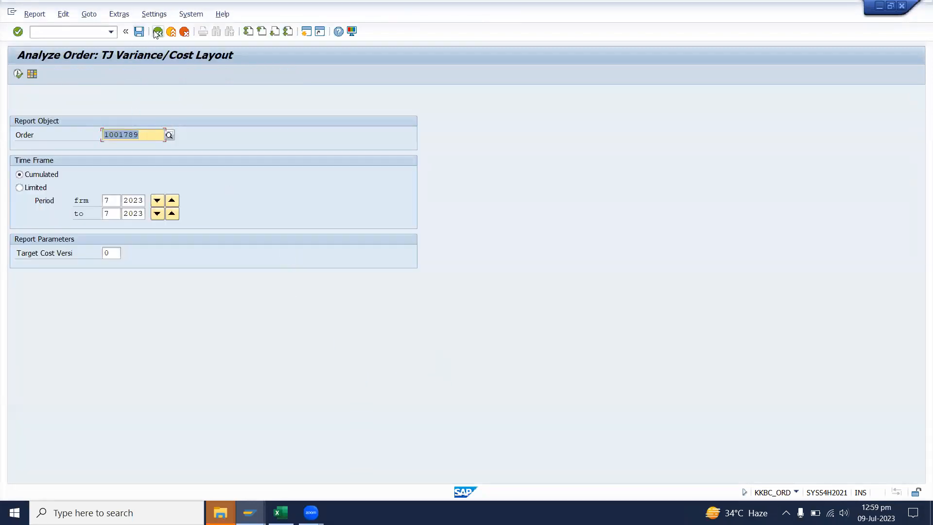
Switch to Excel and look over the T-Code - Material sheet and the product costing plan on the Std sheet.
left_click(281, 513)
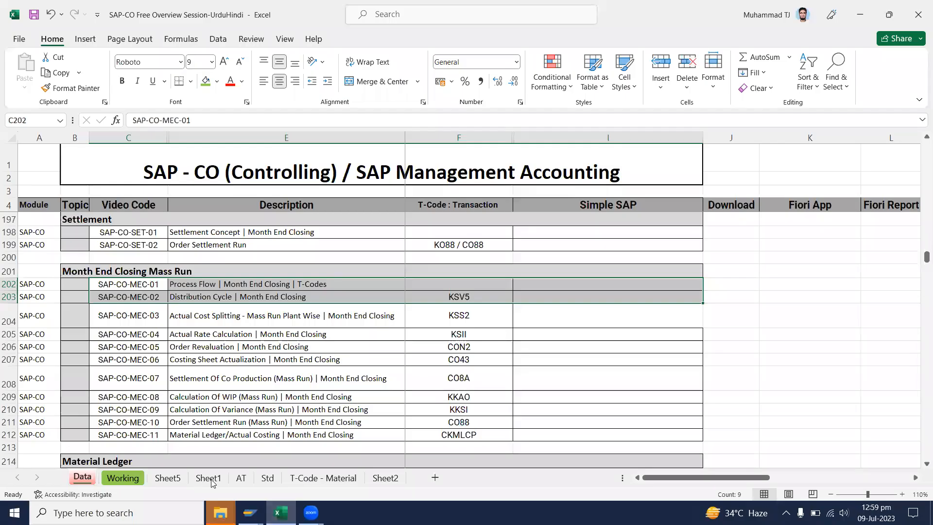
left_click(314, 478)
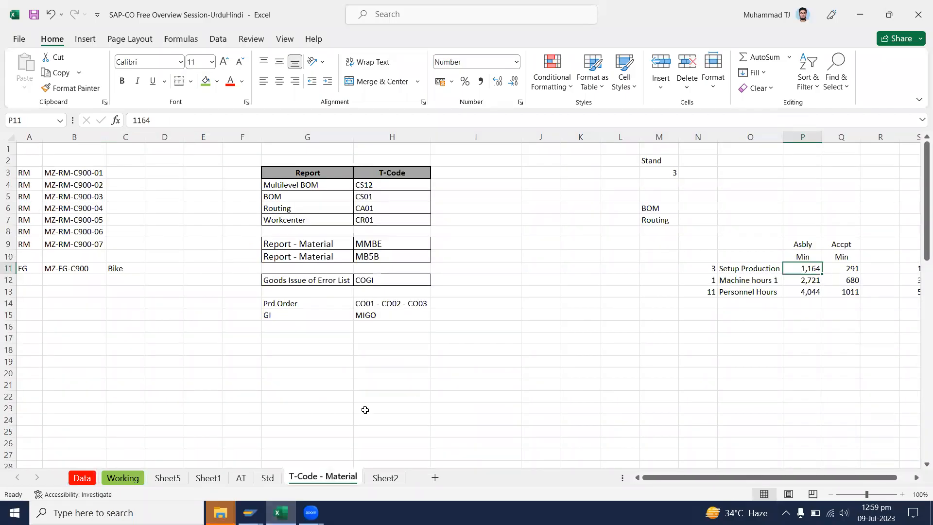
left_click(268, 477)
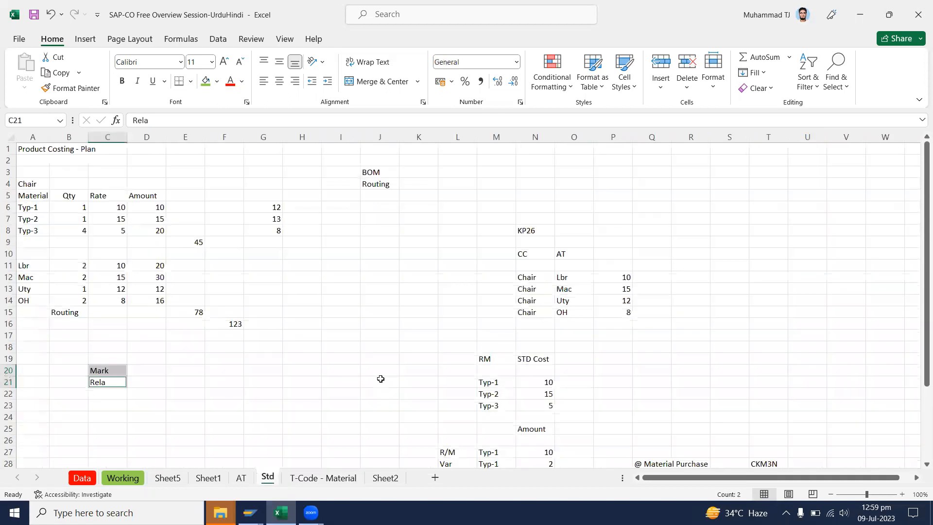
scroll(460, 385, "down", 3)
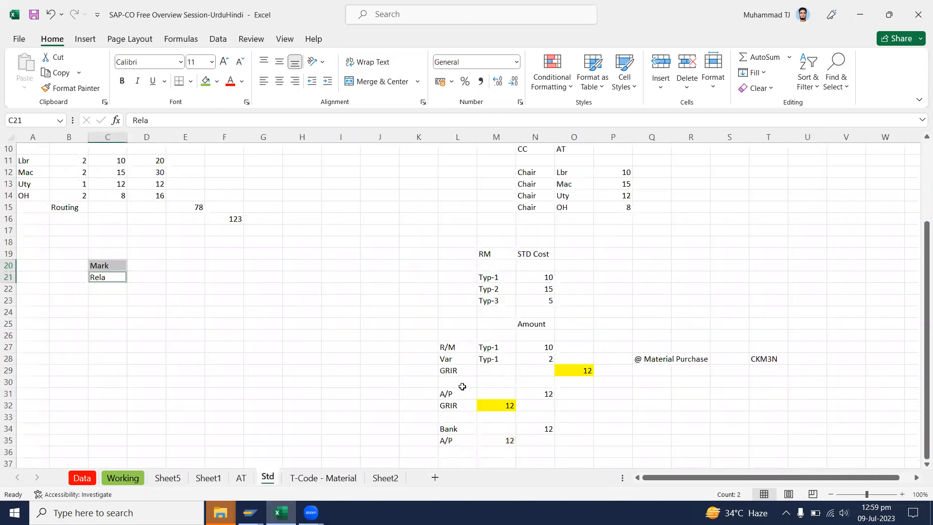
scroll(462, 387, "up", 3)
In SAP's Change material BOM session, open transaction KP26 for activity price planning and enter cost center US10_PLC.
mouse_move(250, 513)
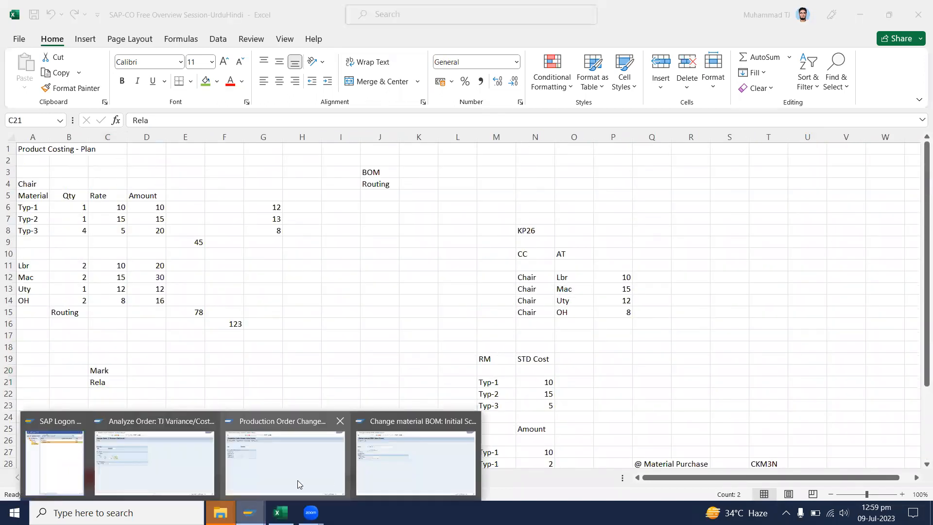
left_click(428, 450)
left_click(158, 32)
left_click(74, 33)
type("kp06")
key("Return")
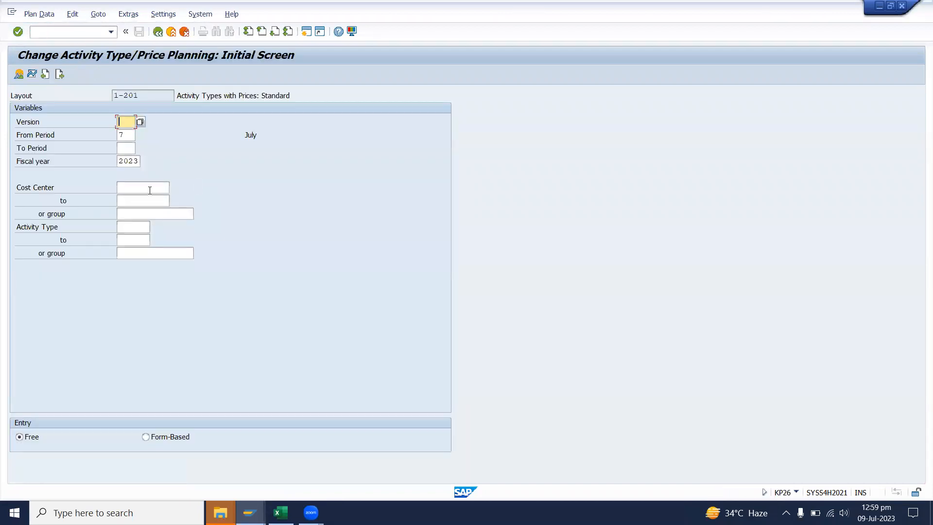
left_click(150, 190)
left_click(168, 199)
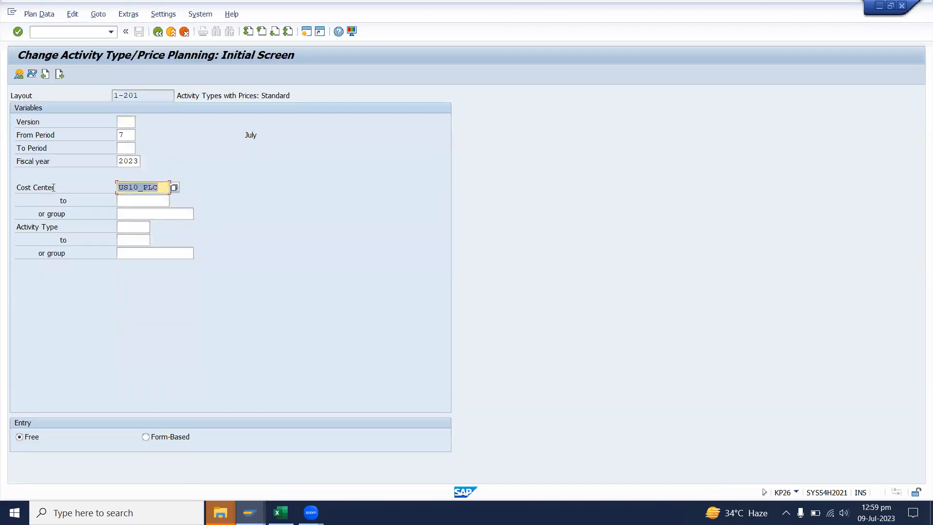
In the Analyze Order session, leave the order report and open the cost center plan/actual comparison report S_ALR_87013611.
left_click(249, 513)
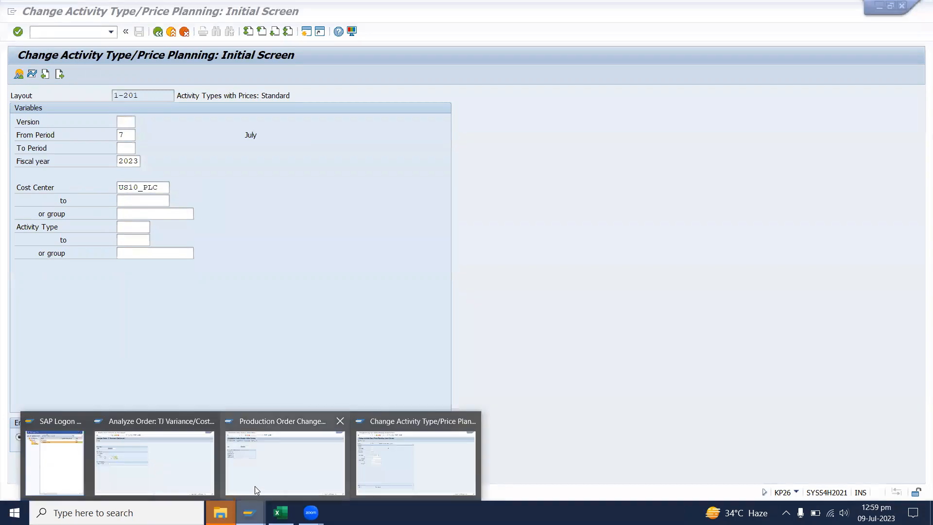
left_click(181, 476)
left_click(159, 33)
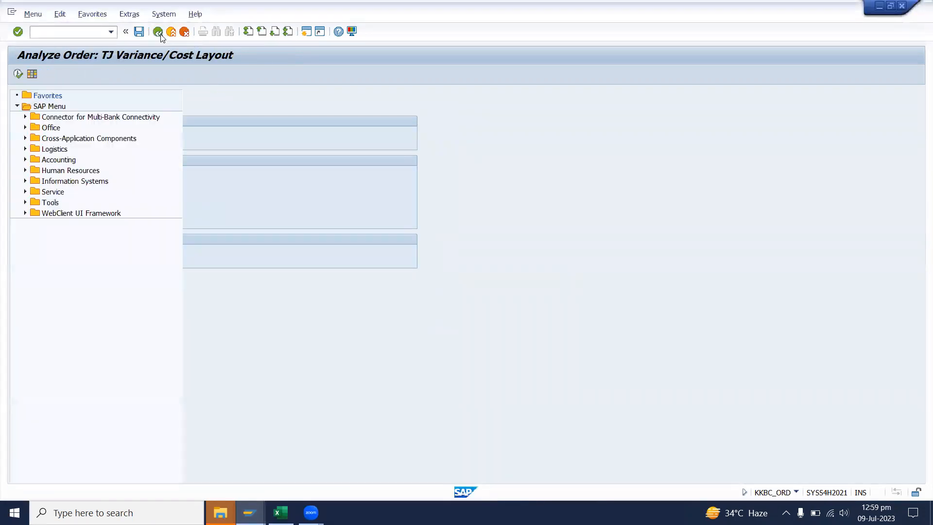
left_click(25, 159)
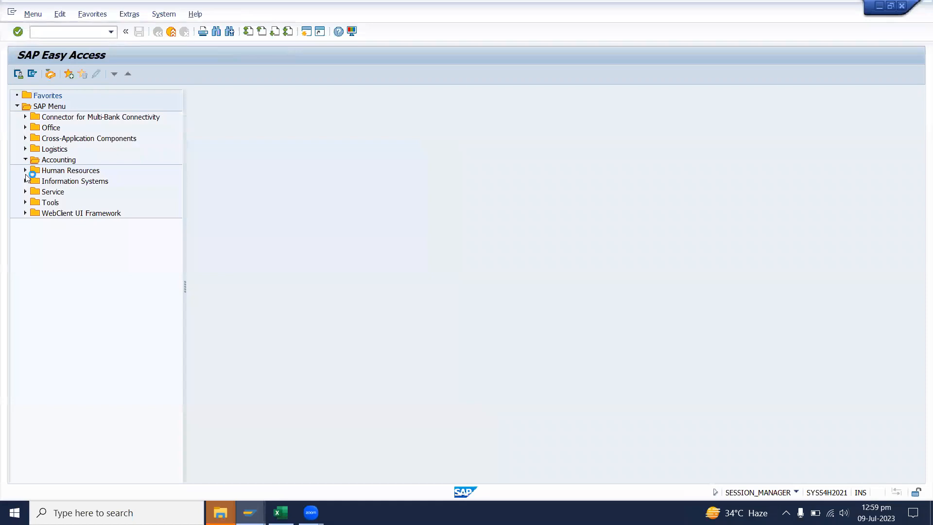
left_click(33, 192)
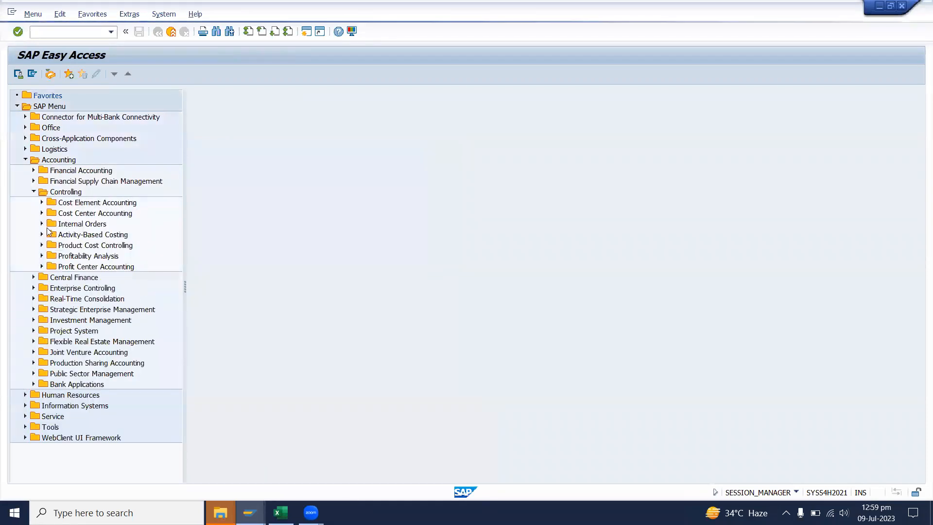
left_click(42, 213)
left_click(50, 277)
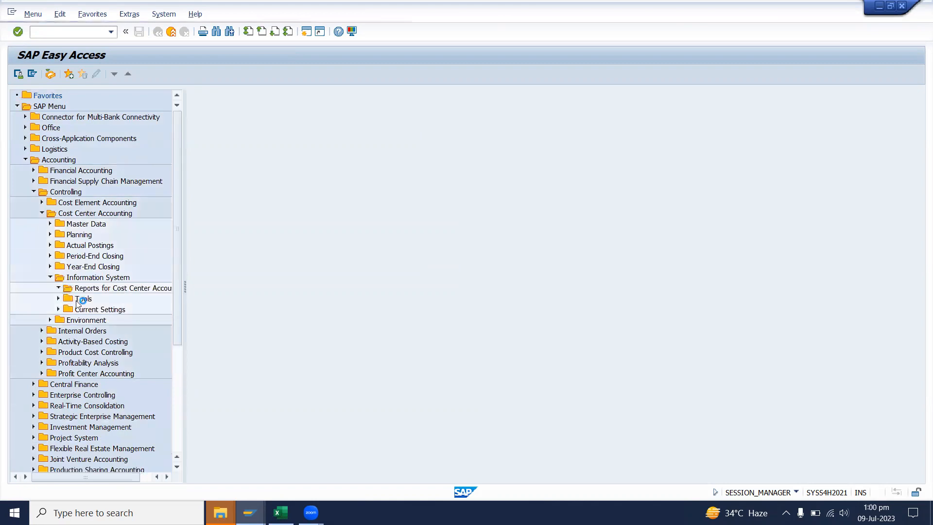
left_click(66, 299)
left_click(121, 314)
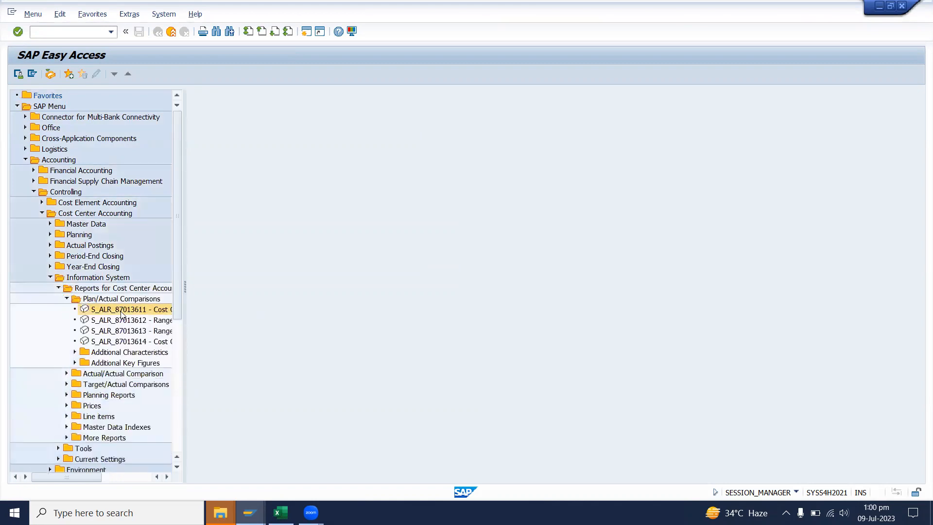
double_click(122, 314)
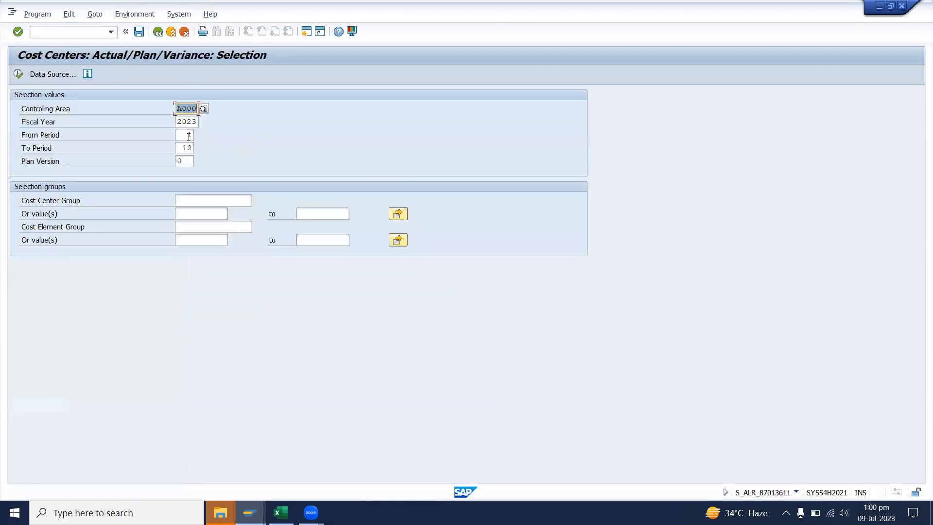
Limit the cost center report to period 7 by setting both From Period and To Period to 7.
left_click(189, 136)
type("17")
key("Tab")
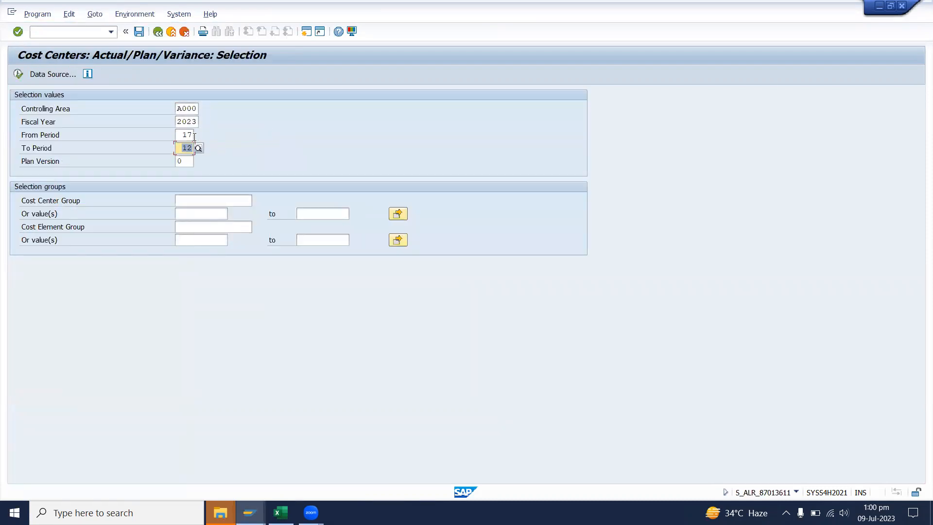
left_click(194, 136)
key("BackSpace")
type("7")
key("Tab")
key("BackSpace")
type("7")
key("Tab")
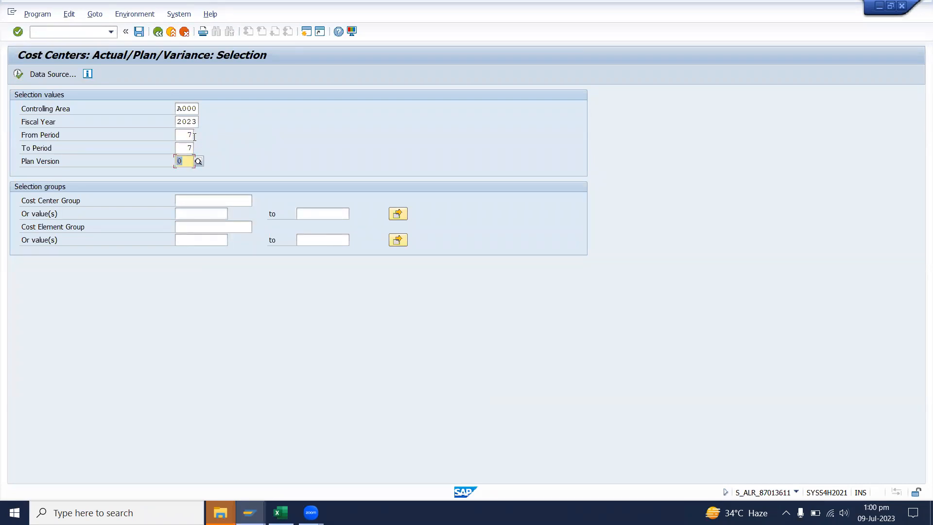
Enter US10_PLC as the cost center value and run the Actual/Plan/Variance report.
key("Tab")
key("Tab")
type("US10_PLC")
left_click(18, 74)
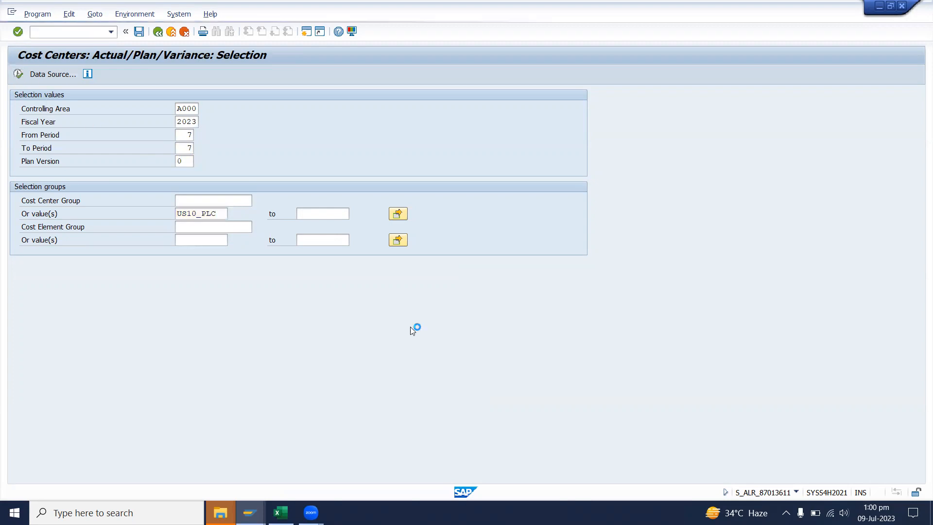
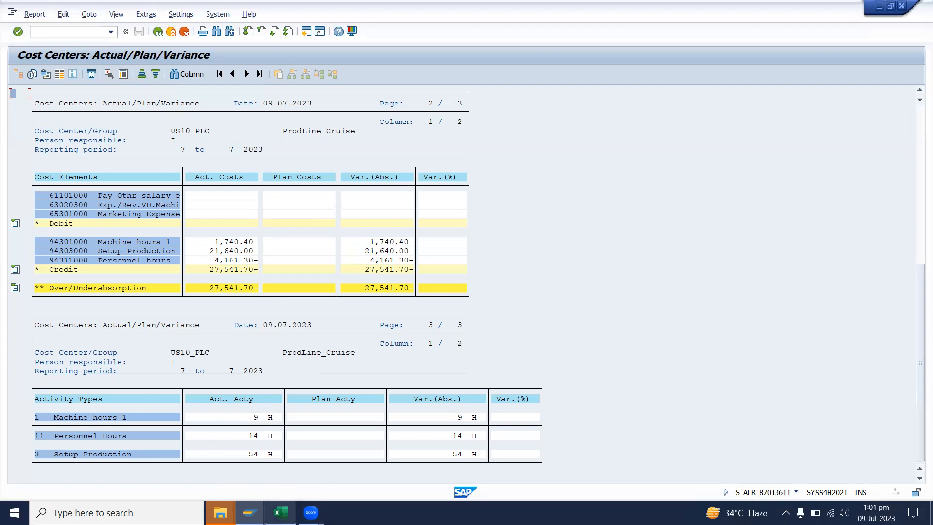
Switch to the Excel workbook to check the T-Code - Material sheet, and return to the SAP cost center report.
mouse_move(281, 512)
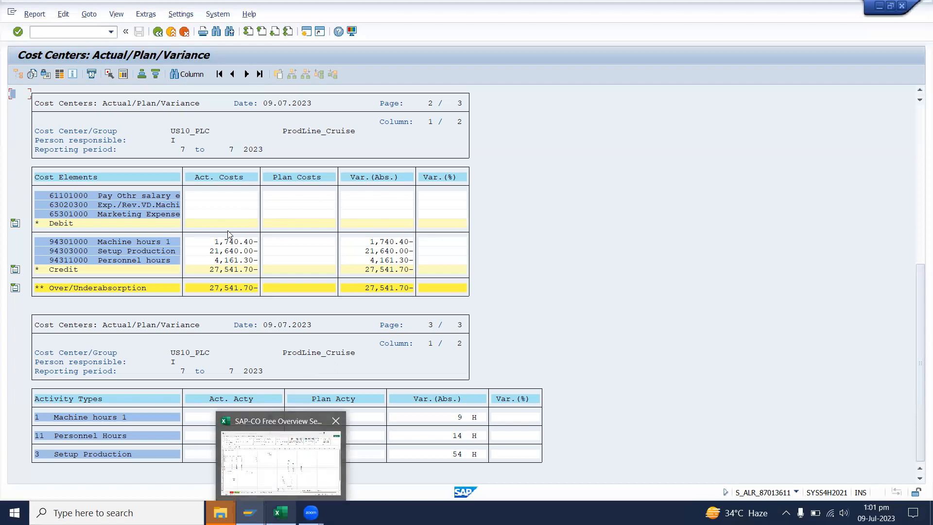
left_click(283, 512)
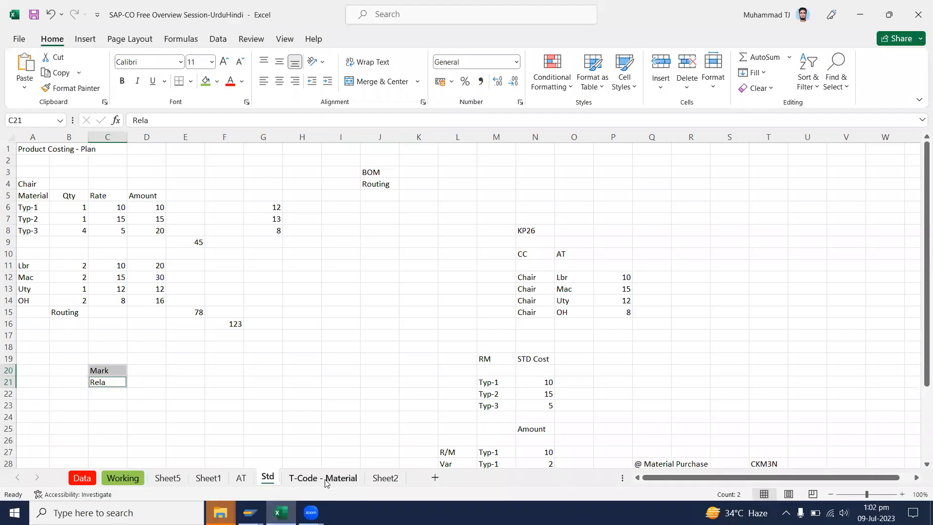
left_click(325, 479)
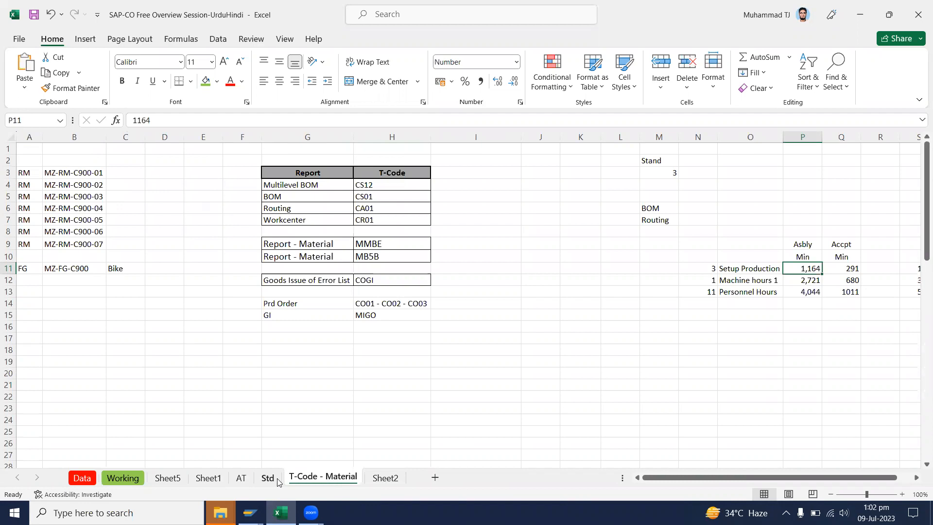
left_click(281, 512)
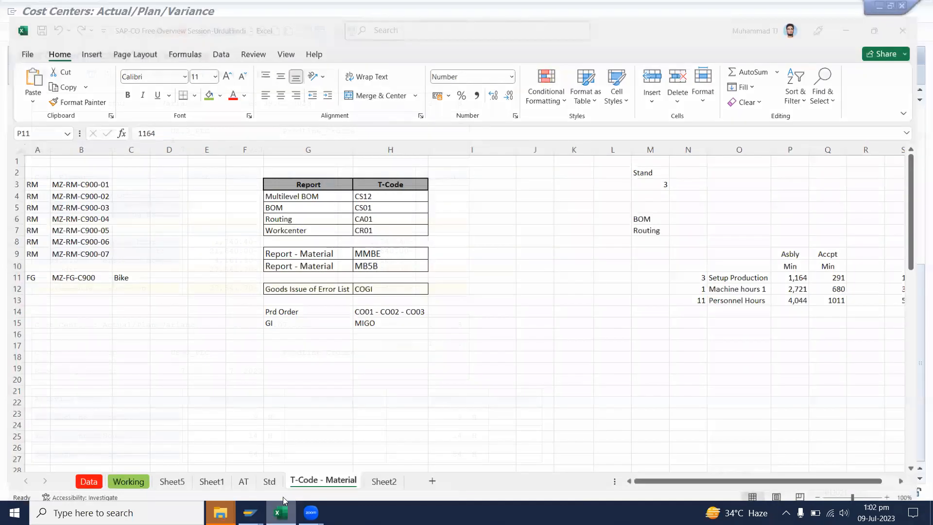
Back in the Excel workbook, open Sheet2 and look across the variance columns of the After _ CO11N - 2 cost table.
mouse_move(281, 512)
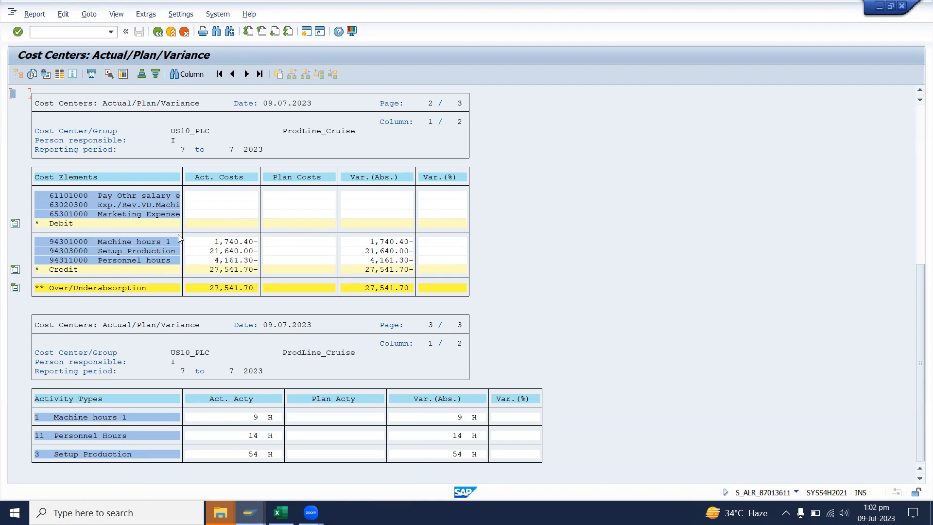
left_click(284, 513)
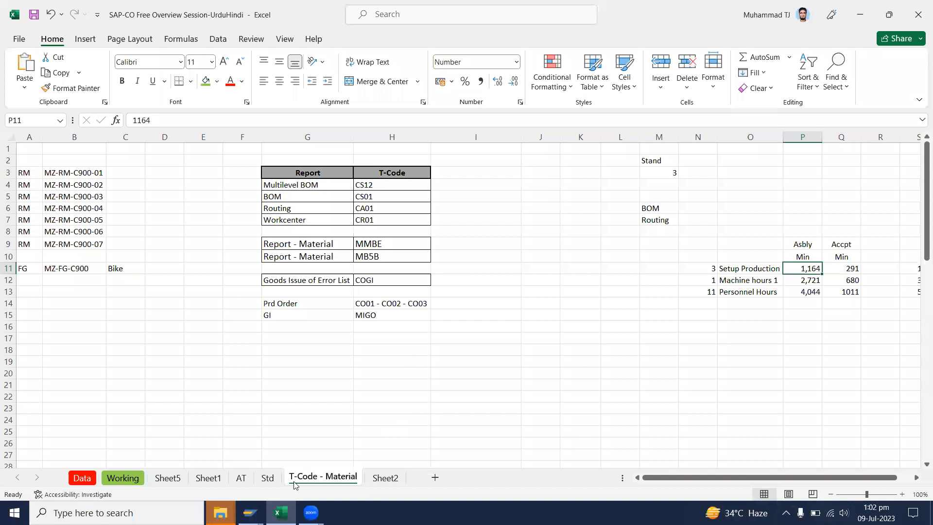
left_click(384, 478)
scroll(616, 378, "down", 1)
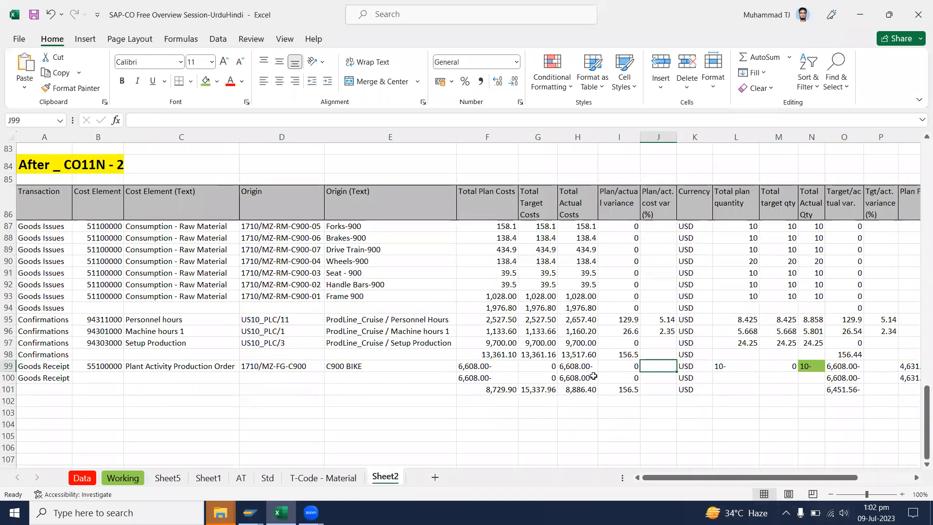
left_click_drag(804, 482, 810, 484)
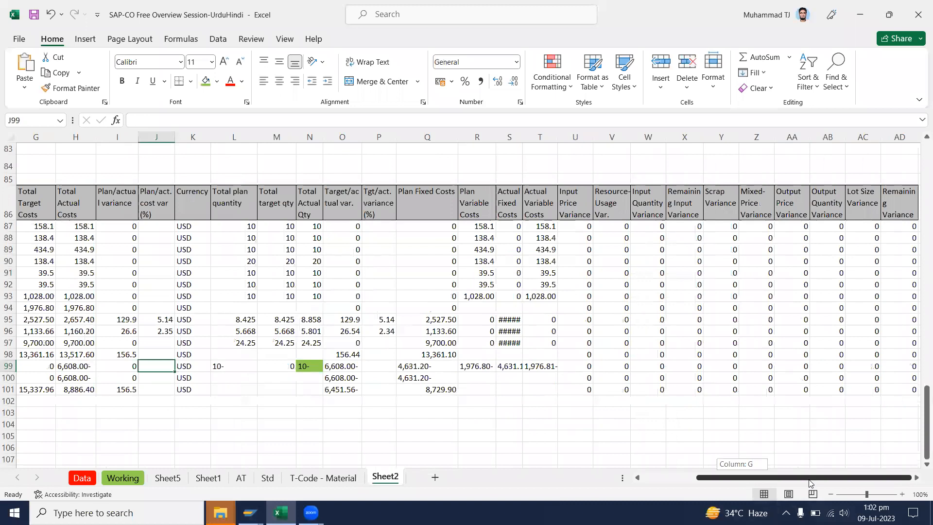
double_click(522, 140)
left_click_drag(746, 477, 656, 476)
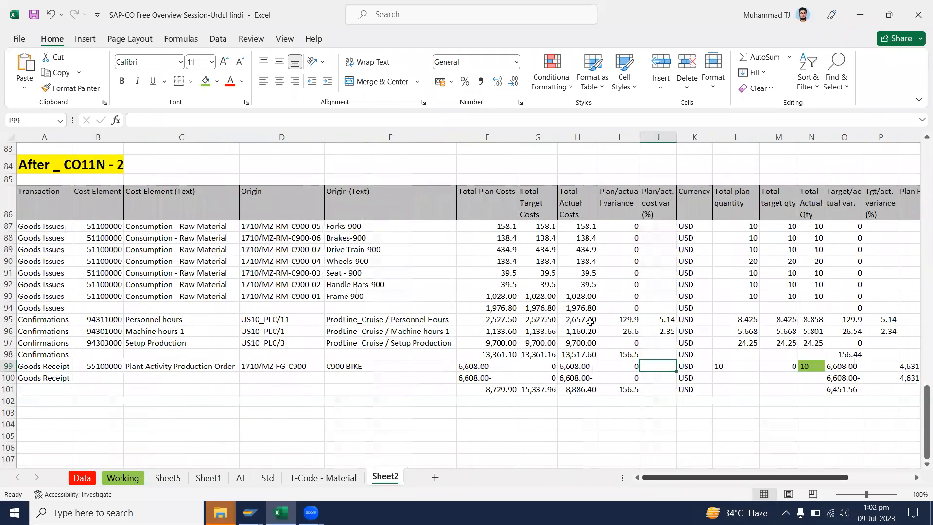
Examine the plan, target and actual costs in rows 87 to 101, focusing on Total Actual Costs, and switch to SAP.
left_click_drag(480, 226, 602, 409)
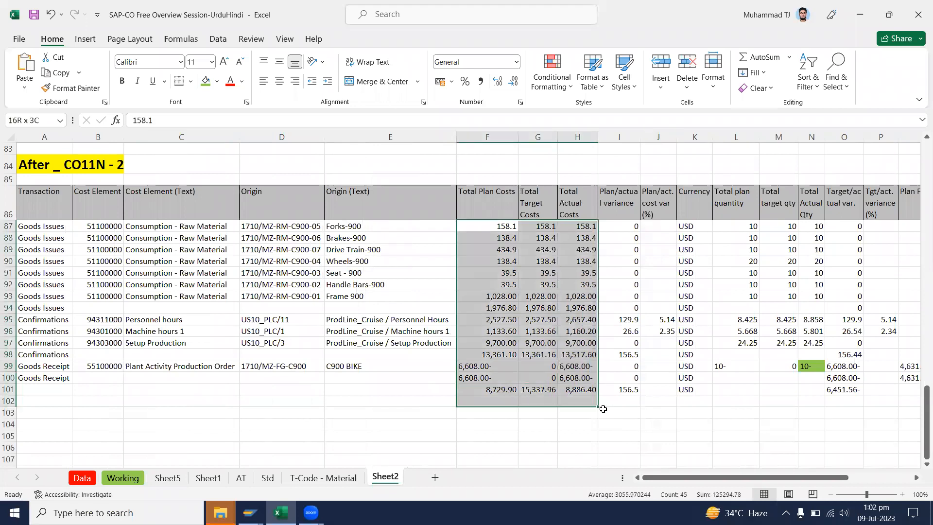
left_click_drag(577, 227, 588, 380)
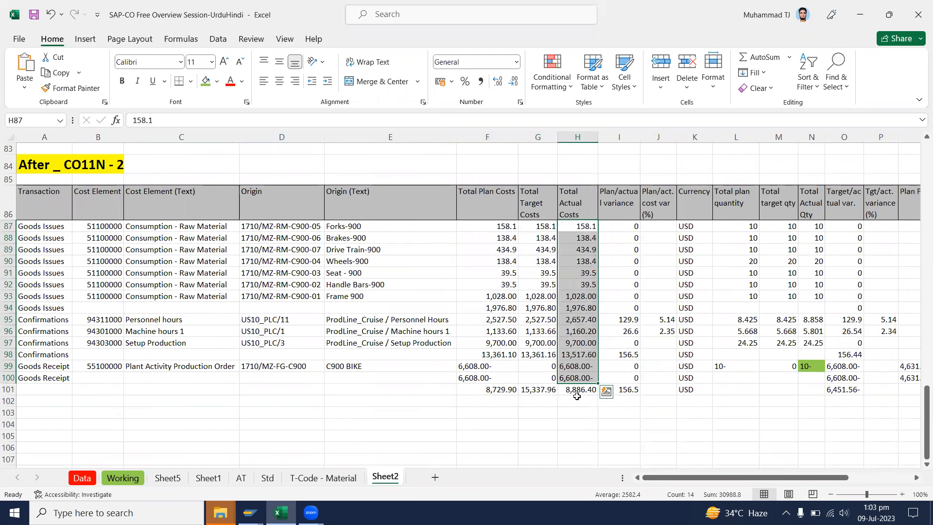
left_click(588, 322)
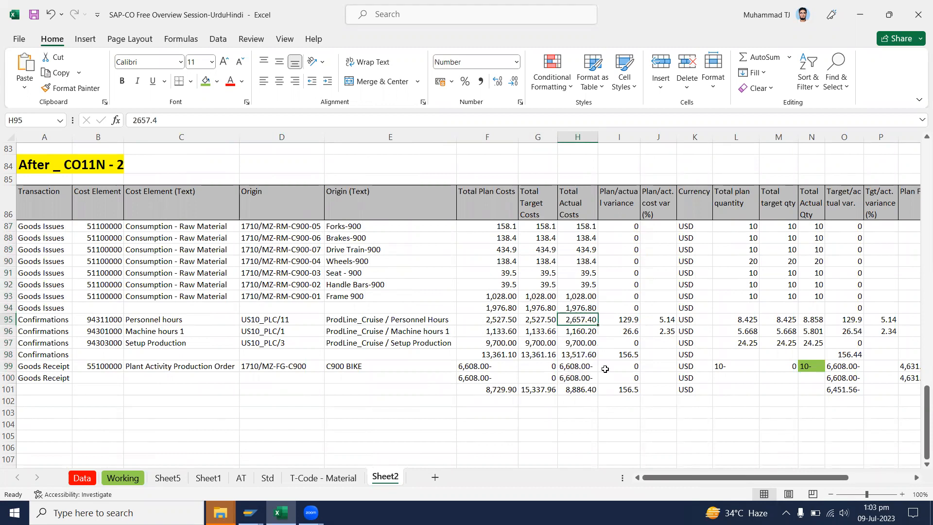
left_click_drag(586, 226, 582, 286)
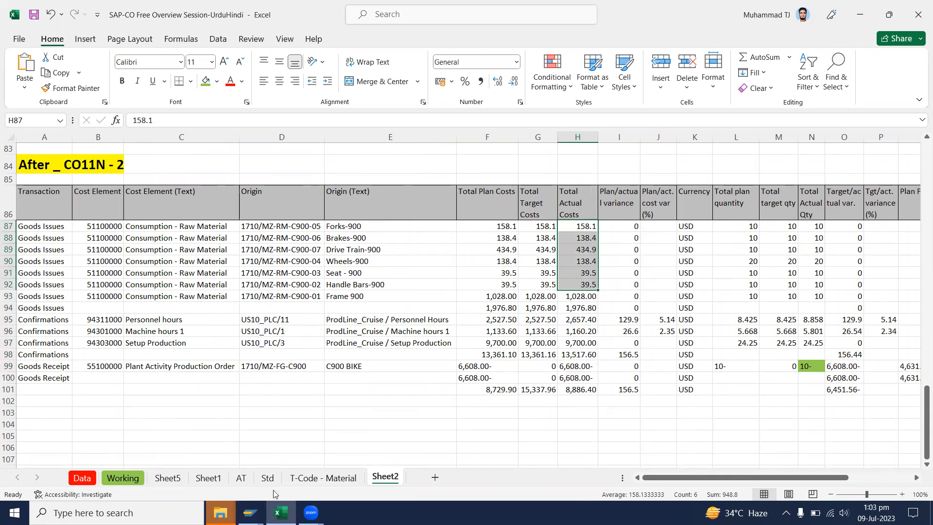
left_click(251, 513)
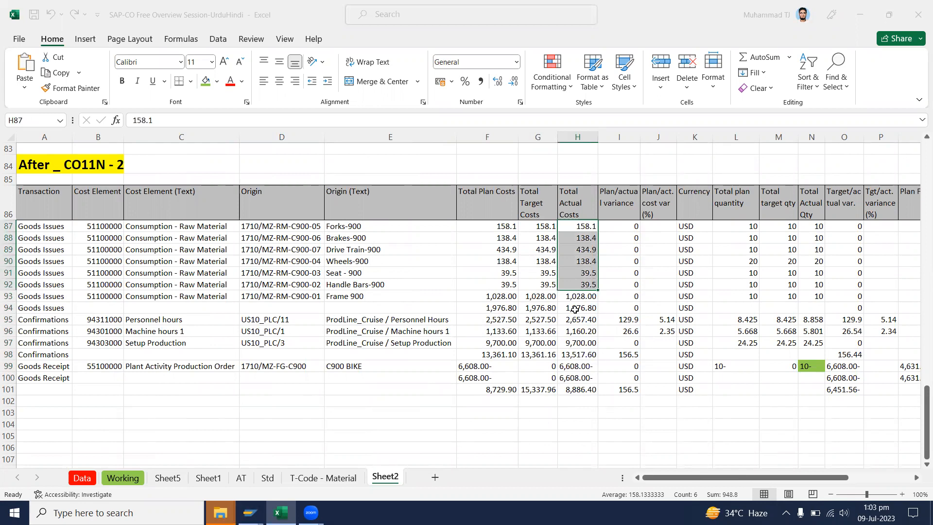
Examine the total actual costs of the confirmation rows and the Personnel hours row in the After _ CO11N - 2 table.
left_click_drag(575, 319, 579, 349)
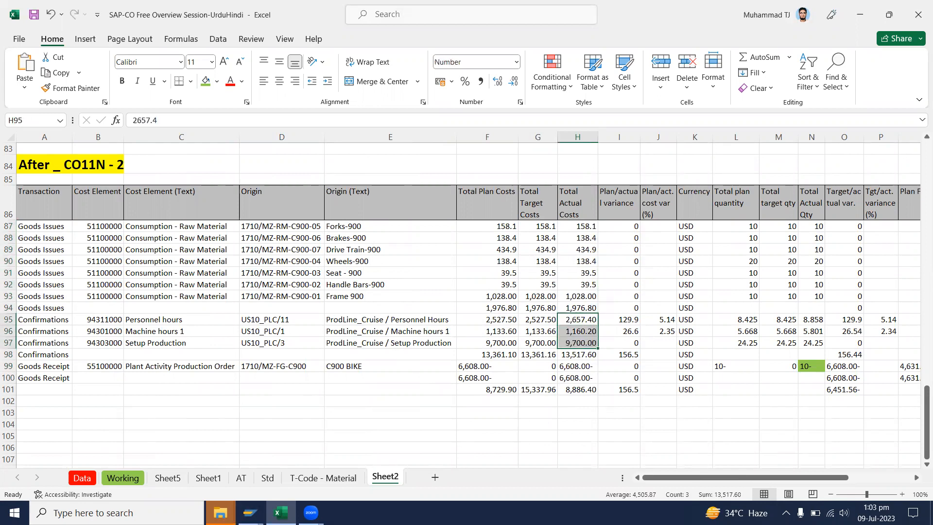
left_click(388, 319)
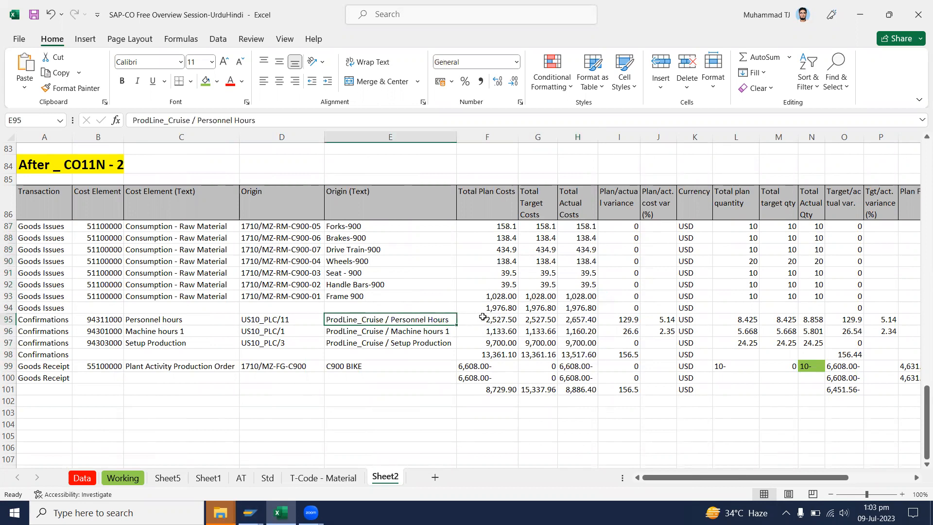
left_click_drag(486, 318, 159, 316)
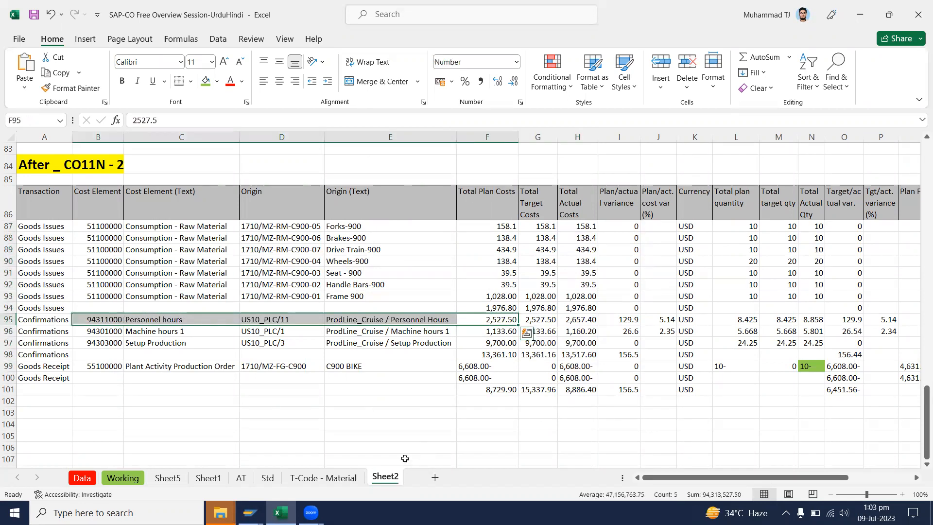
left_click(344, 445)
scroll(344, 445, "down", 2)
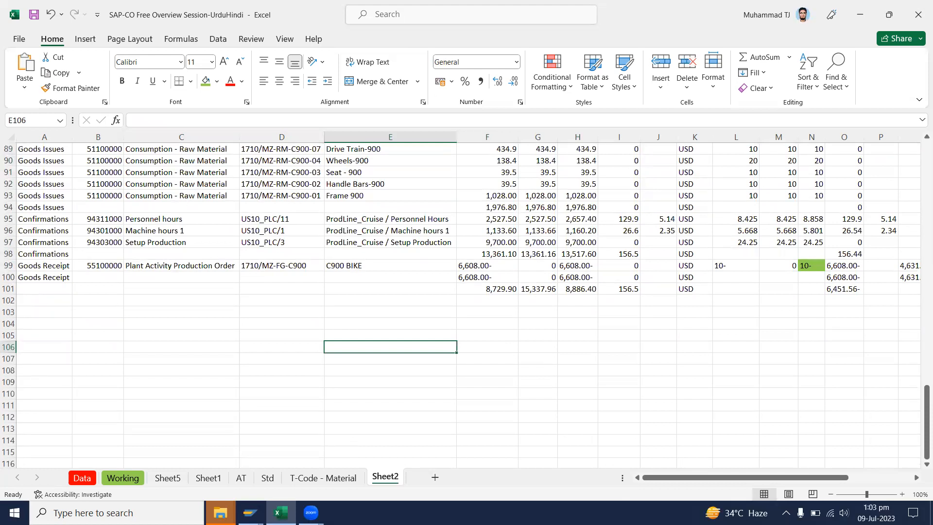
Consult the SAP Cost Centers: Actual/Plan/Variance report, and enter 100000 in cell E107 of Sheet2 in Excel.
left_click(249, 513)
left_click(189, 468)
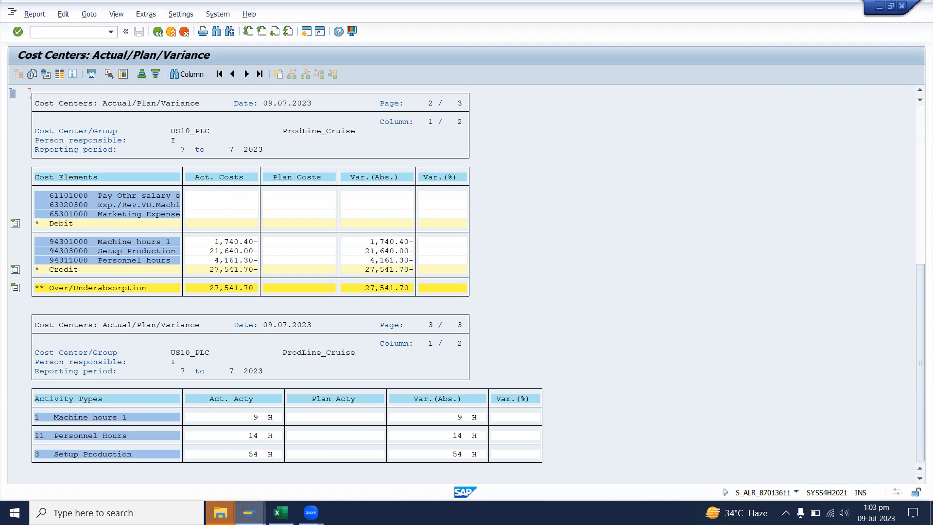
left_click(280, 512)
left_click(383, 362)
type("1000000")
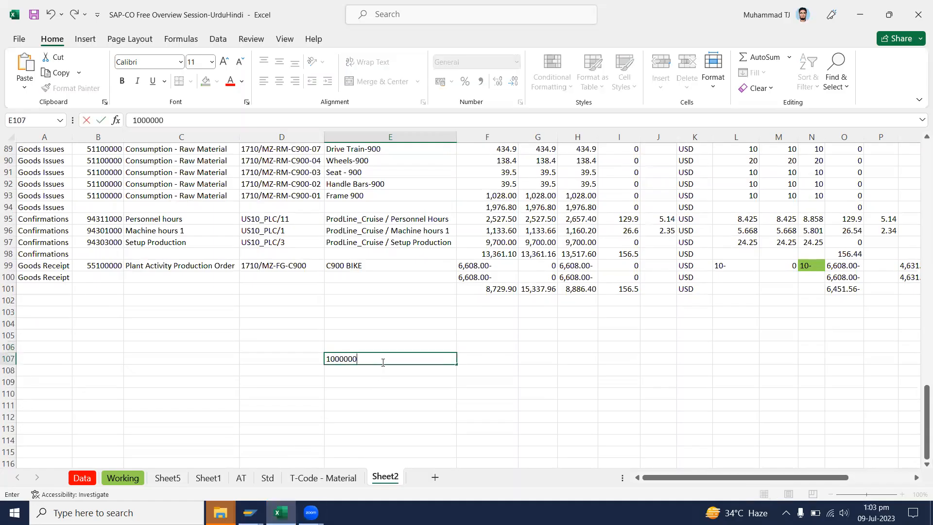
key("BackSpace")
key("Tab")
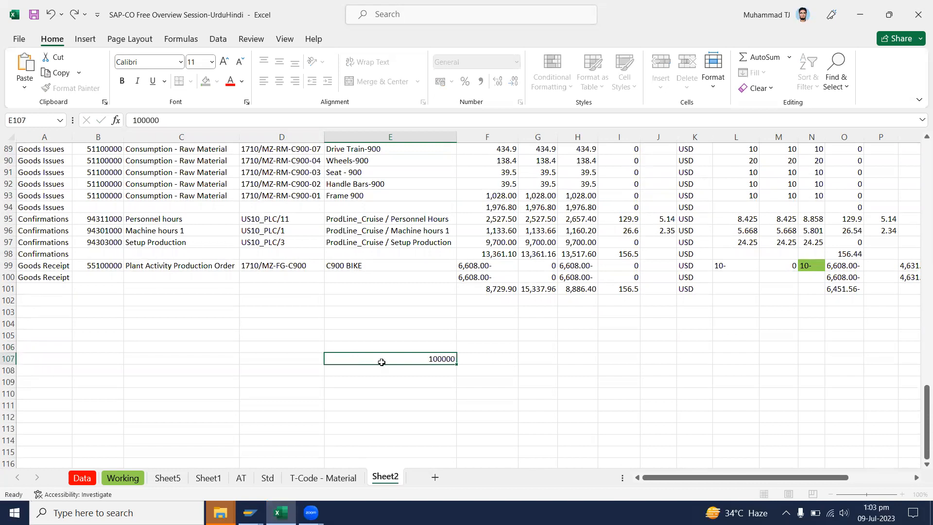
Format the cells in columns E and F from row 107 down with a thousands separator and no decimals.
left_click_drag(390, 359, 487, 477)
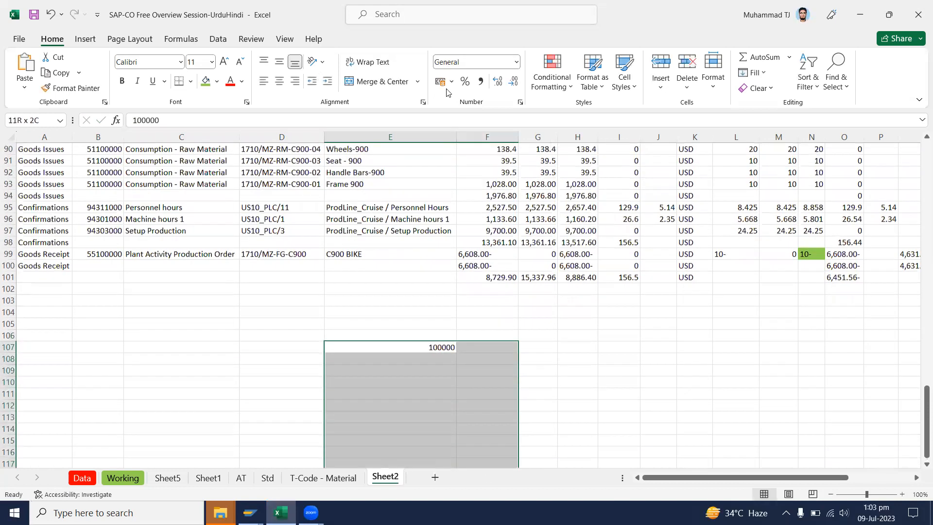
left_click(480, 81)
double_click(513, 81)
left_click(505, 328)
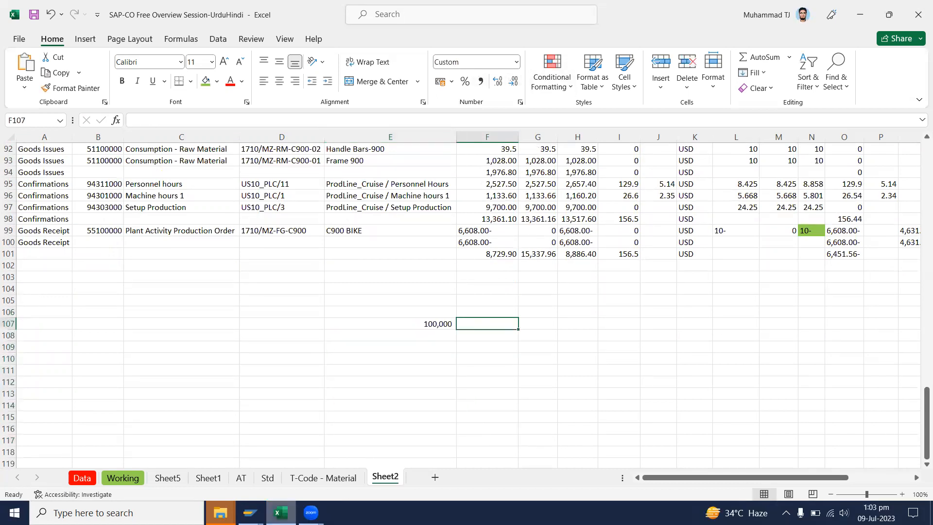
Look up the actual Personnel Hours activity in the SAP cost center report and enter 14 in cell F107 in Excel.
left_click(281, 512)
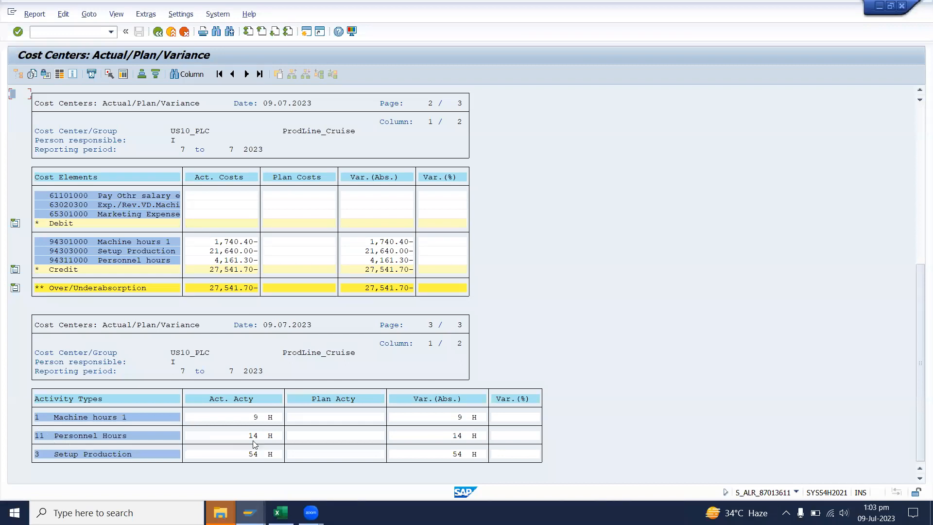
key("alt+Tab")
left_click(495, 323)
type("14")
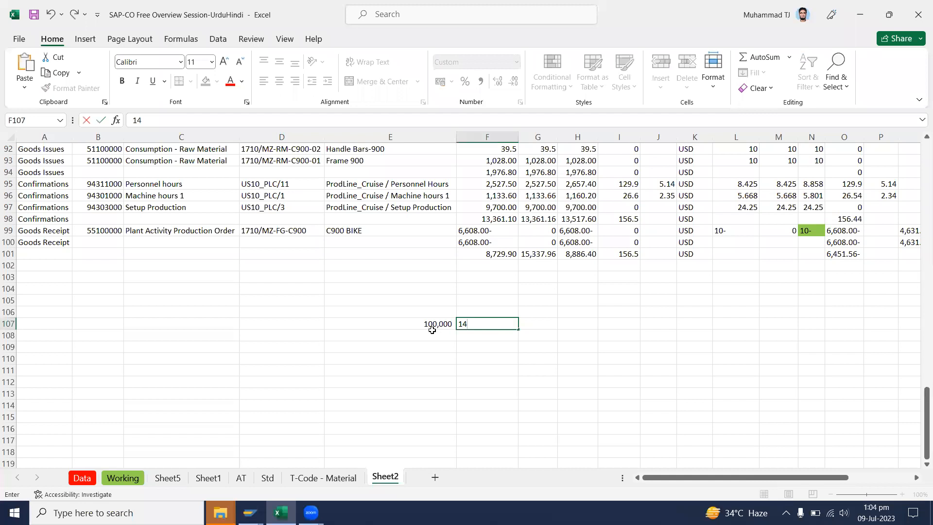
Change the salary amount in cell E107 to 10,000.
double_click(439, 323)
key("BackSpace")
key("Return")
left_click(544, 326)
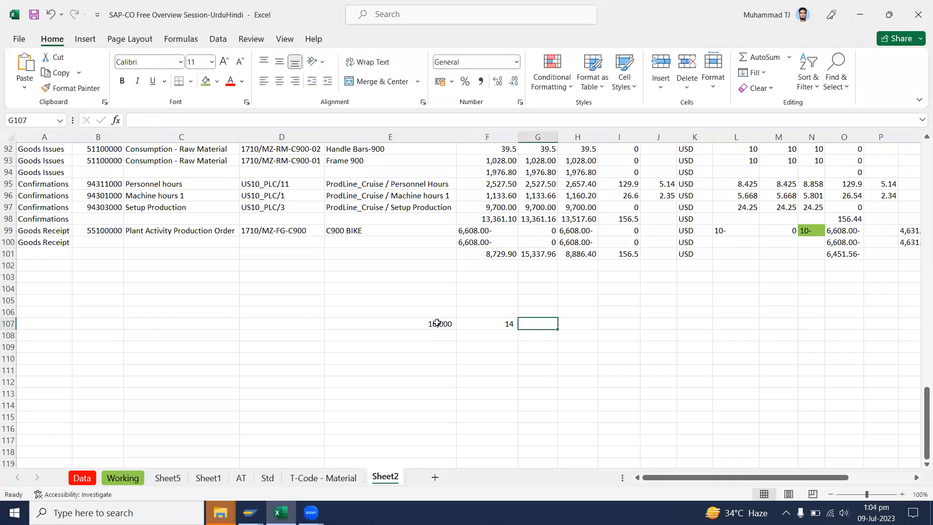
Add the headings "Labr Salary - GL" in E105 and "Lbr - hrs" in F105.
left_click(443, 296)
type("Labi")
type(" Salar")
type("y - GL")
key("Tab")
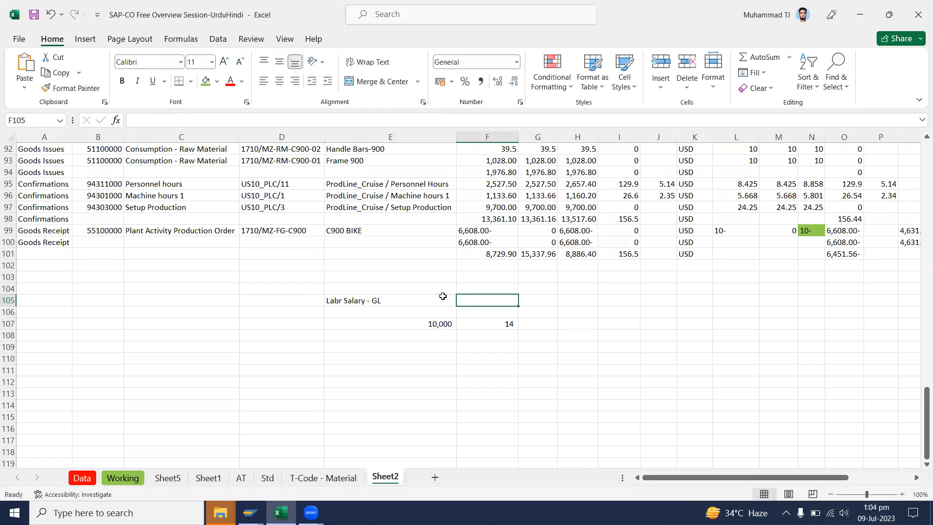
type("Lbr - hrs")
key("Tab")
key("Down")
key("Down")
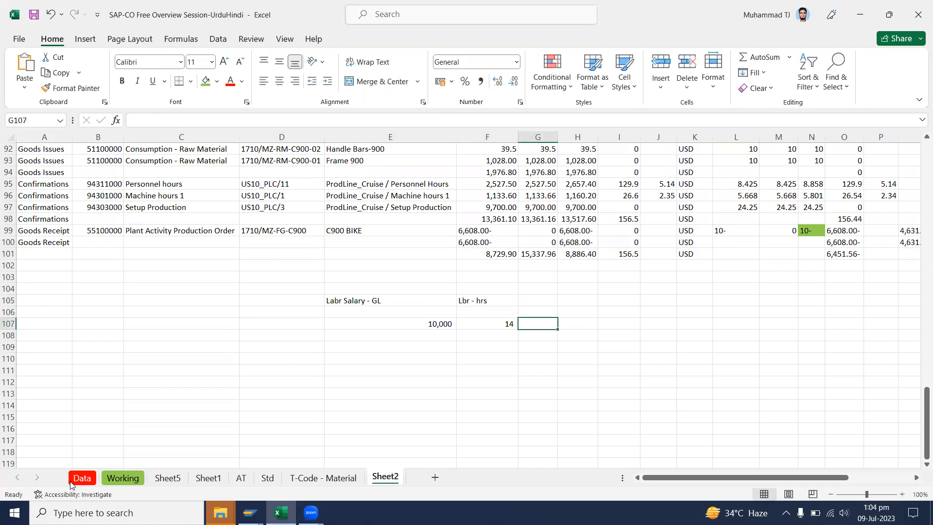
Review the KSS2, KSII and CON2 month-end closing rows on the Data sheet and the SAP report, and return to Sheet2.
left_click(81, 478)
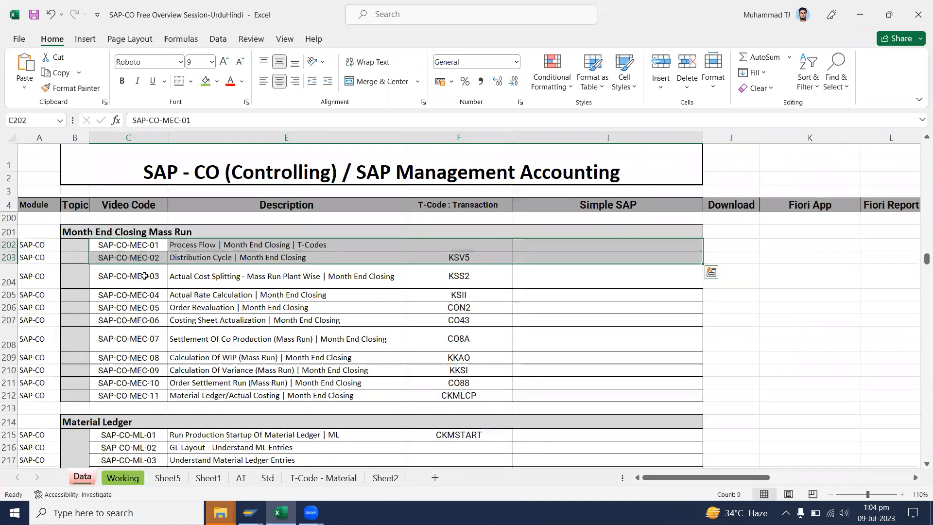
left_click_drag(94, 284, 579, 306)
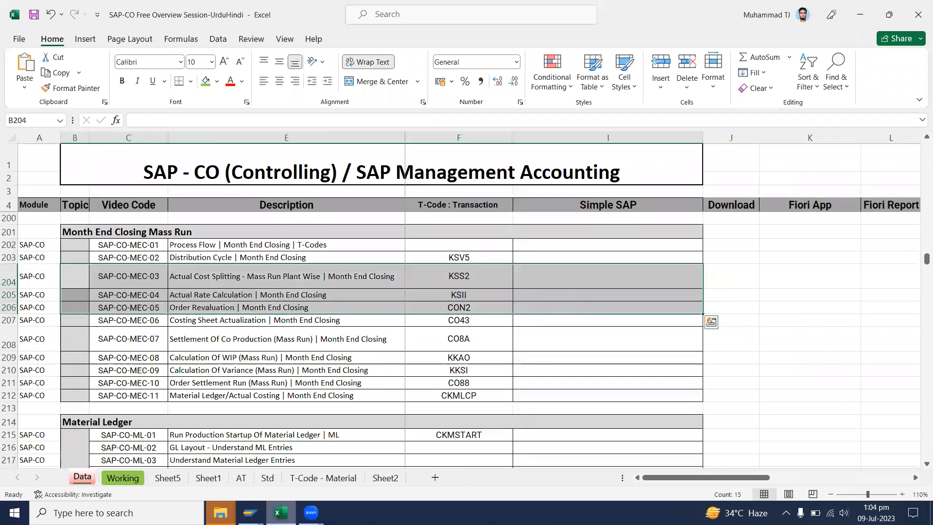
left_click(362, 423)
key("alt+Tab")
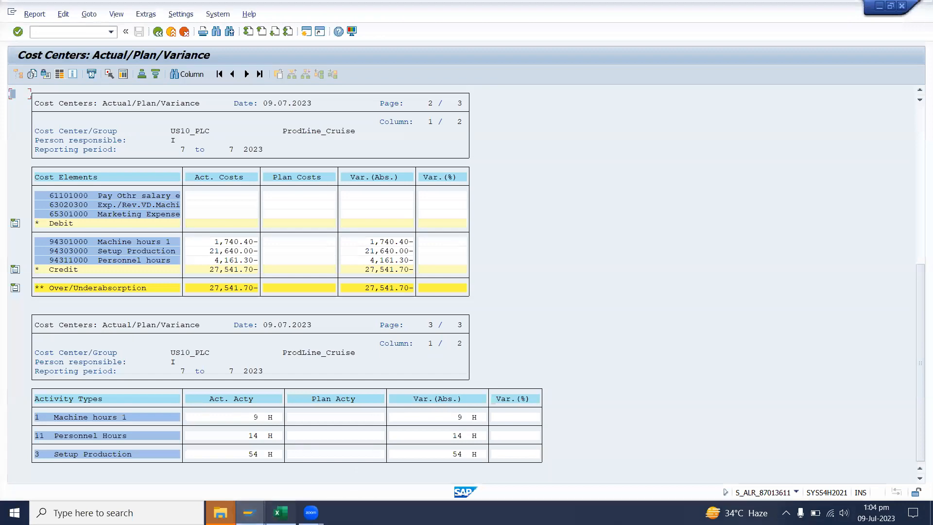
key("alt+Tab")
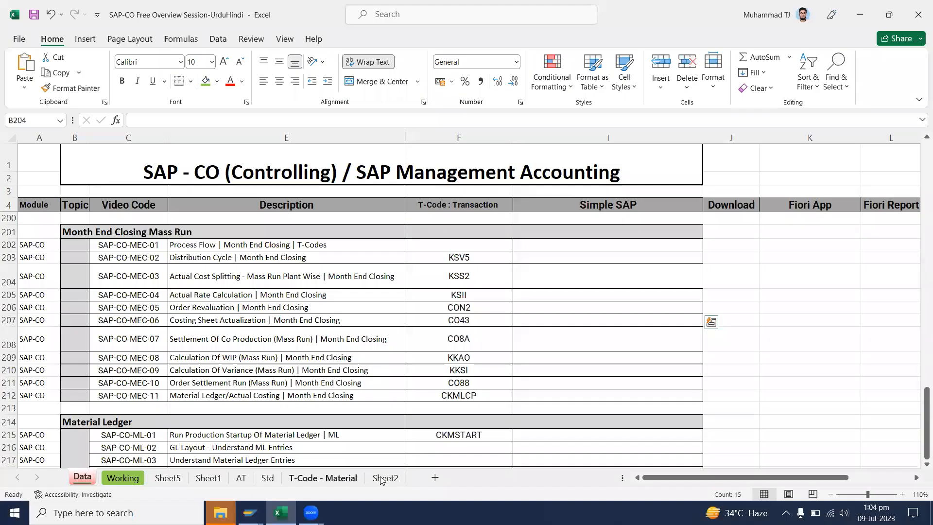
left_click(349, 478)
key("ctrl+Page_Down")
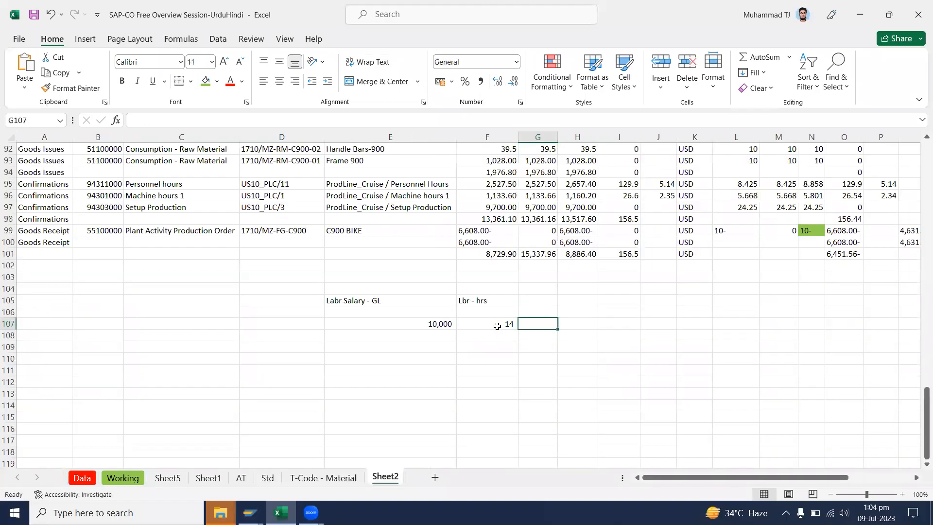
Calculate the actual labour rate in G107 by dividing the salary in E107 by the hours in F107.
type("+6")
key("BackSpace")
key("Left")
key("Left")
key("Left")
key("Right")
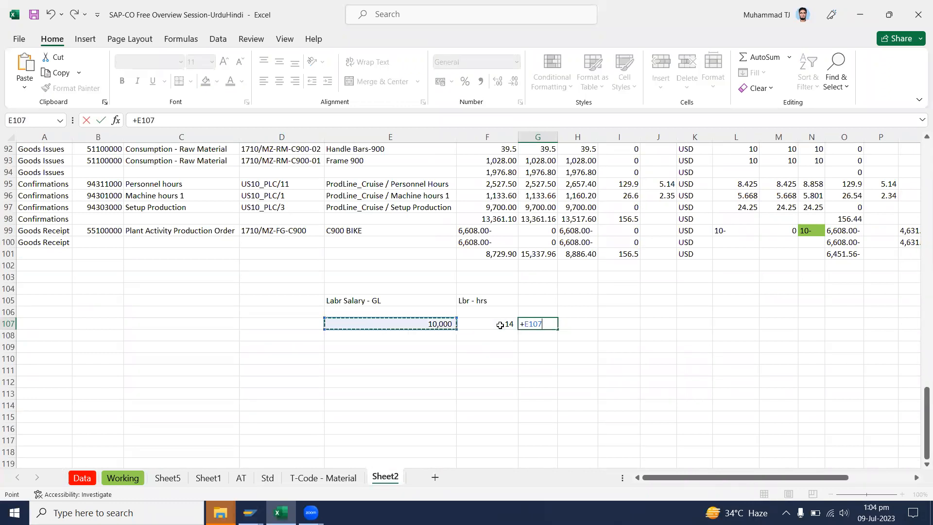
type("/")
key("Left")
key("Return")
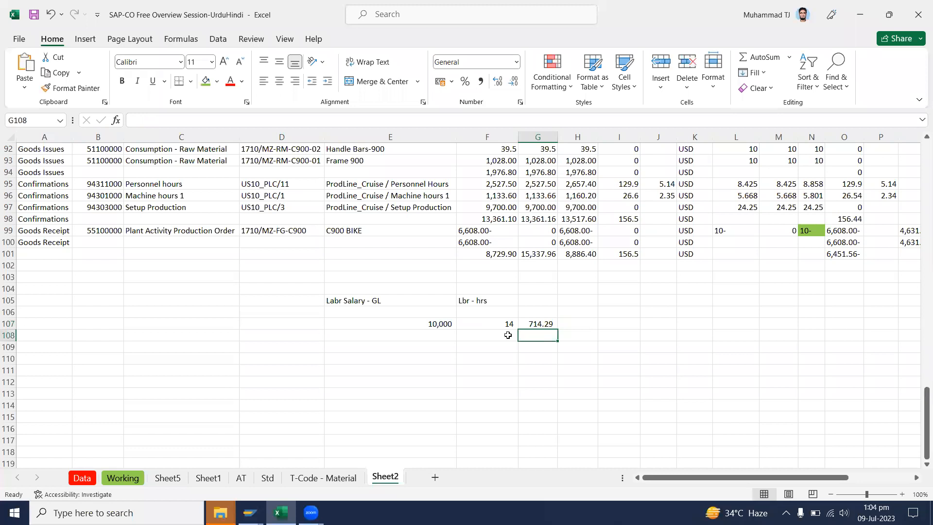
left_click(550, 326)
scroll(586, 304, "up", 1)
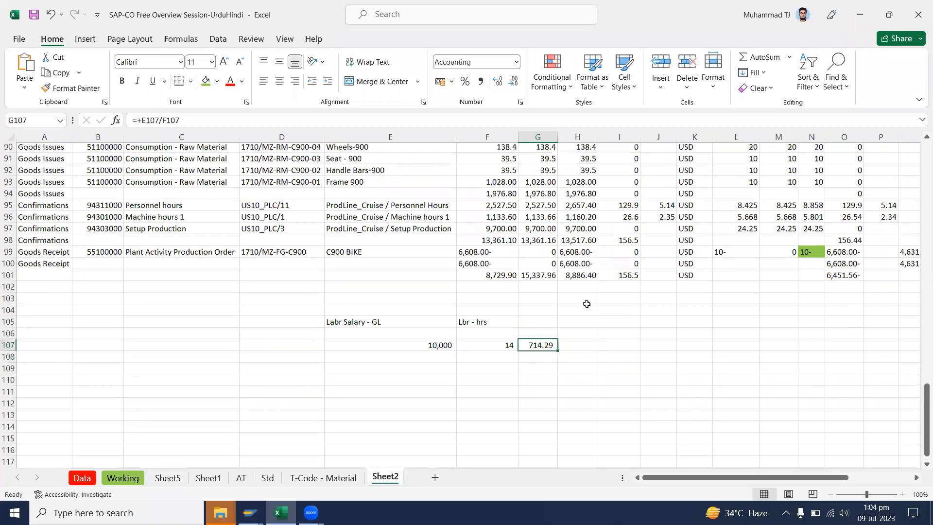
Review the Order Revaluation (CON2) row on the Data sheet and the SAP cost center report, and return to Sheet2.
left_click(249, 512)
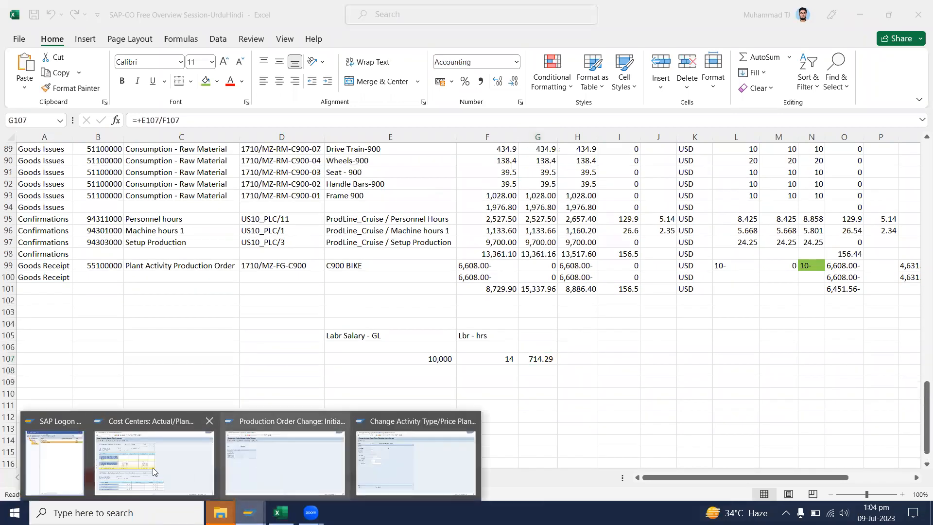
left_click(281, 513)
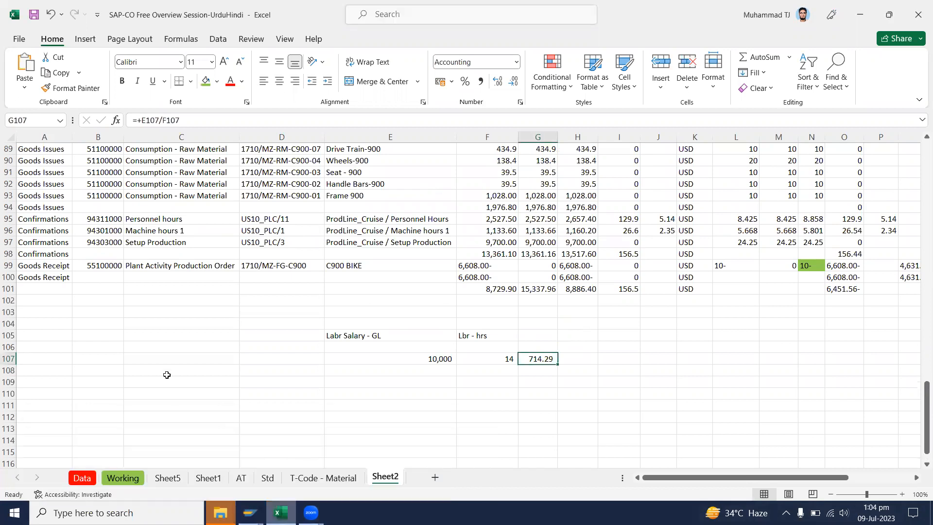
left_click(78, 478)
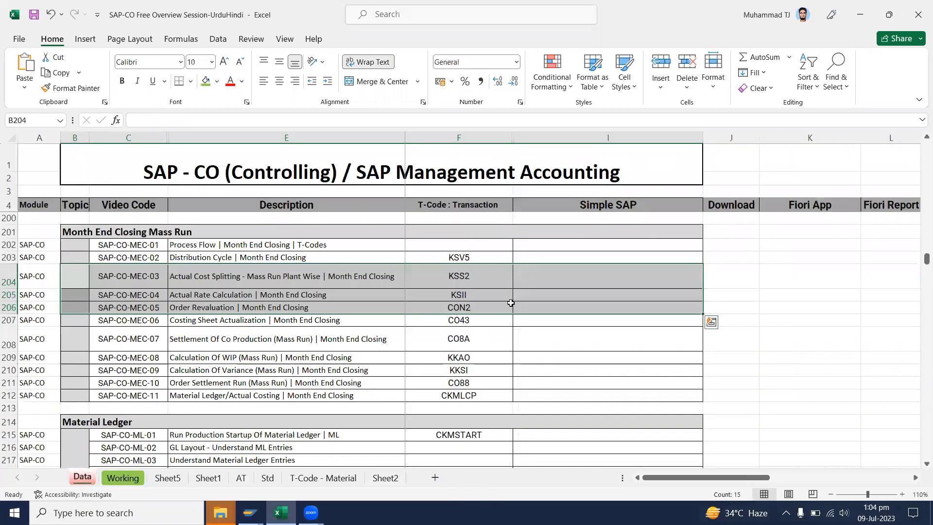
left_click_drag(631, 308, 94, 307)
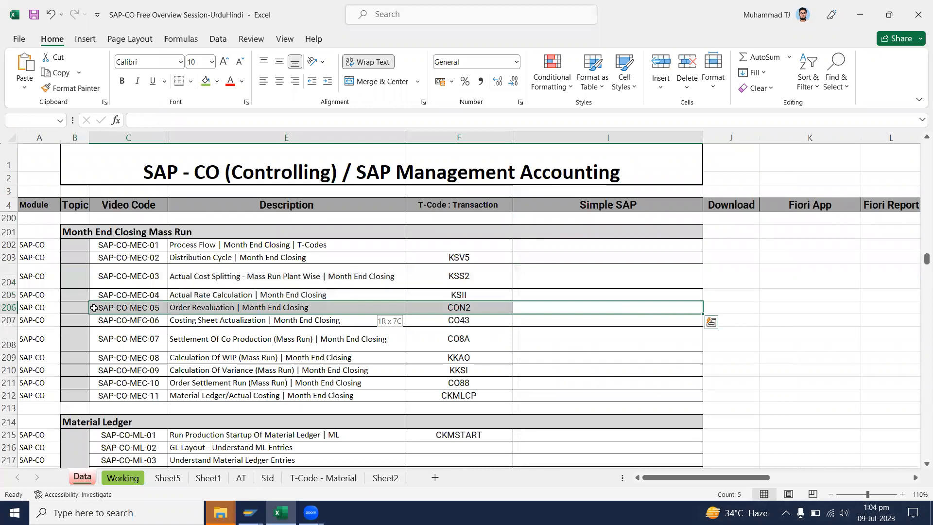
left_click(810, 232)
key("alt+Tab")
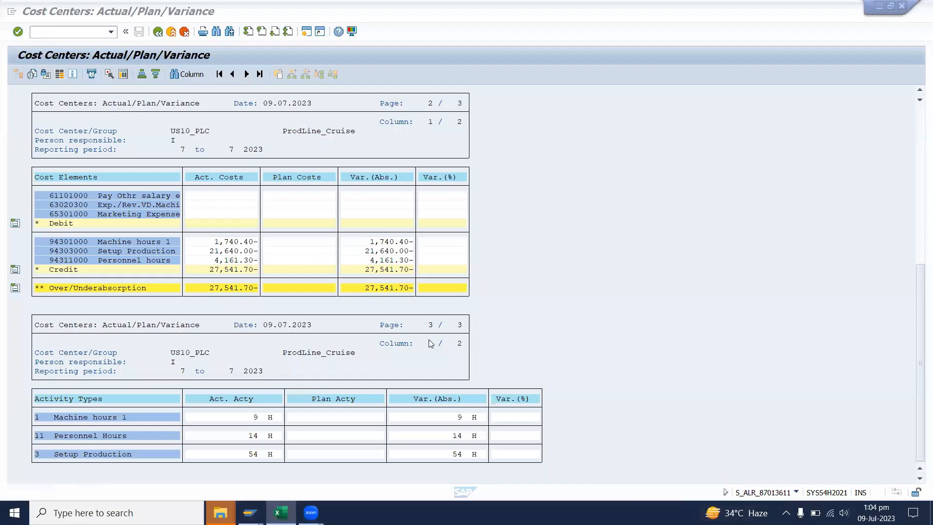
left_click(281, 512)
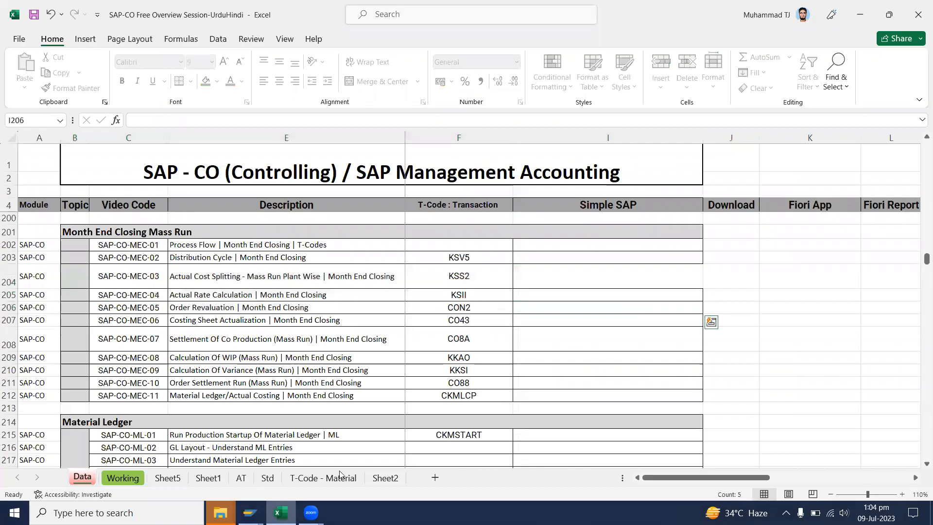
left_click(385, 476)
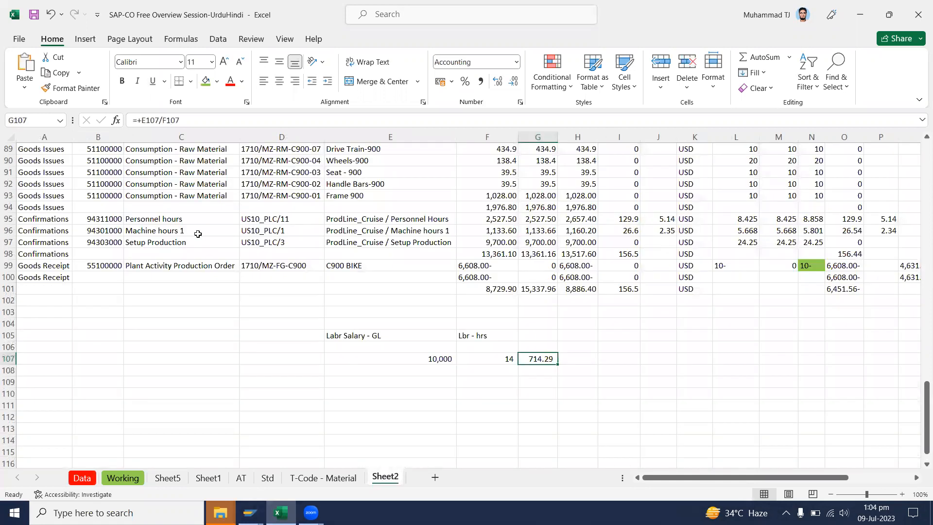
Check the Personnel hours row's total actual cost and add the heading "Plan rate" in cell J104.
left_click(186, 218)
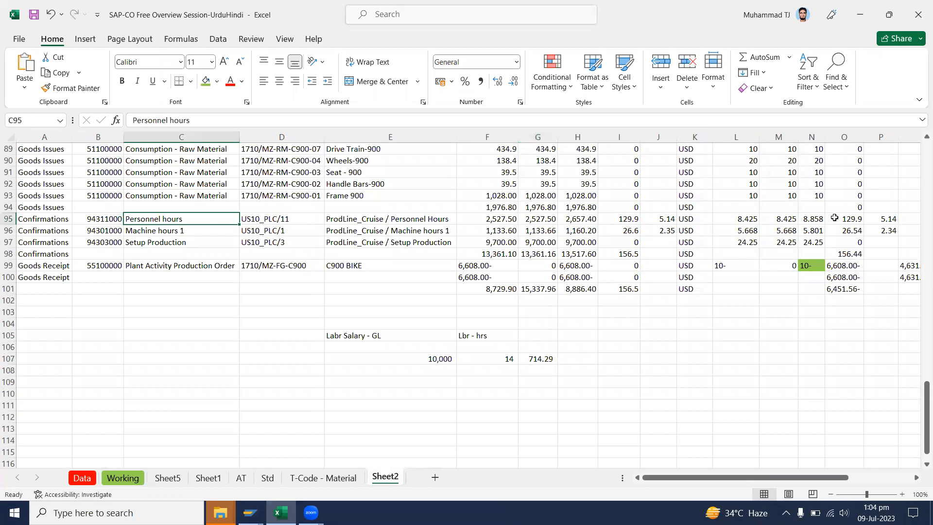
scroll(668, 237, "up", 2)
left_click(565, 322)
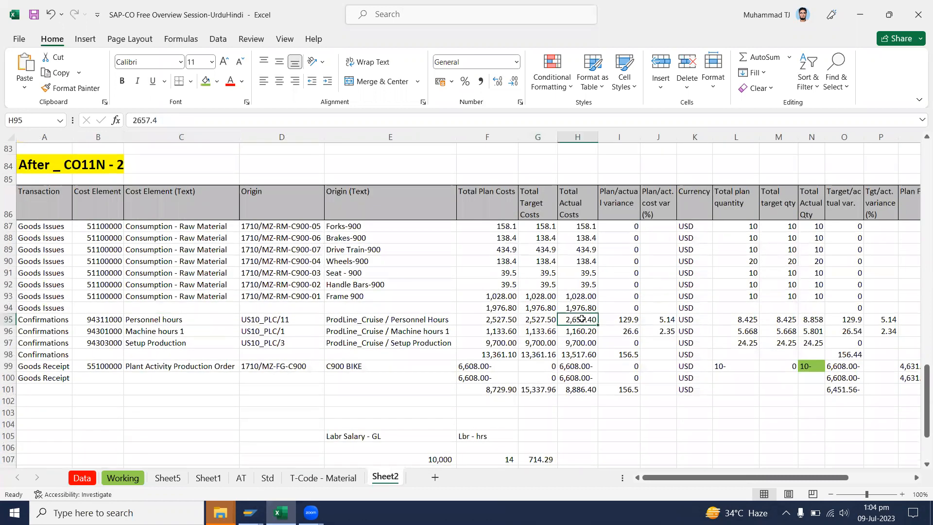
left_click(664, 435)
left_click(702, 432)
left_click(663, 423)
type("Plan rate")
key("Return")
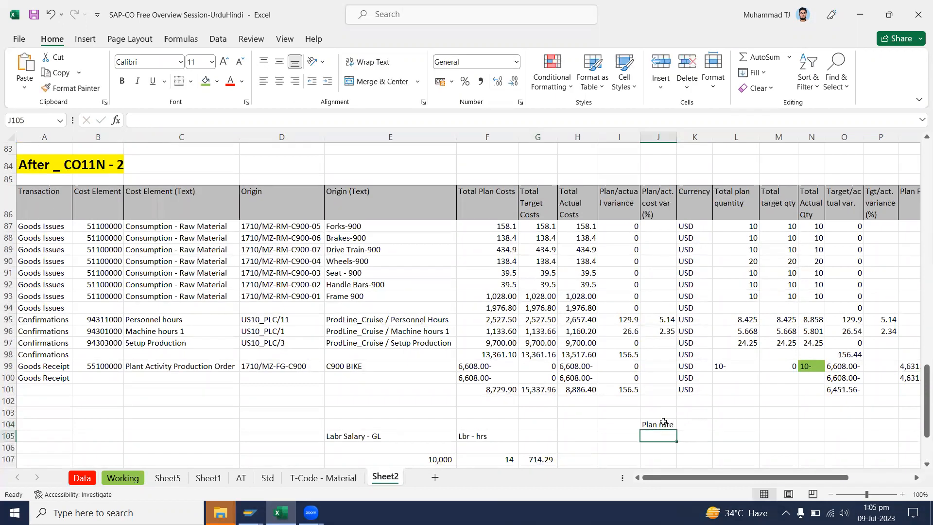
Calculate the plan rate in J105 by dividing the Personnel hours total actual cost in H95 by the actual quantity in N95.
type("+")
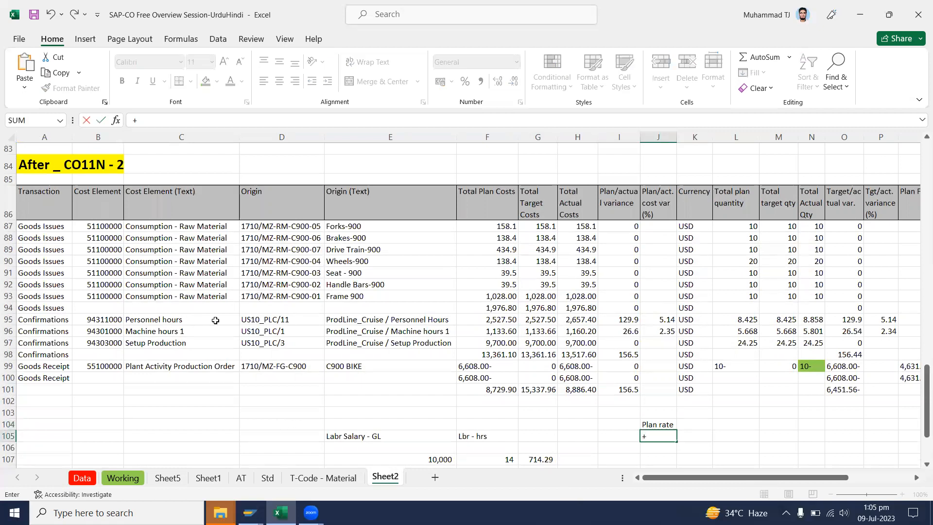
left_click(587, 320)
type("/")
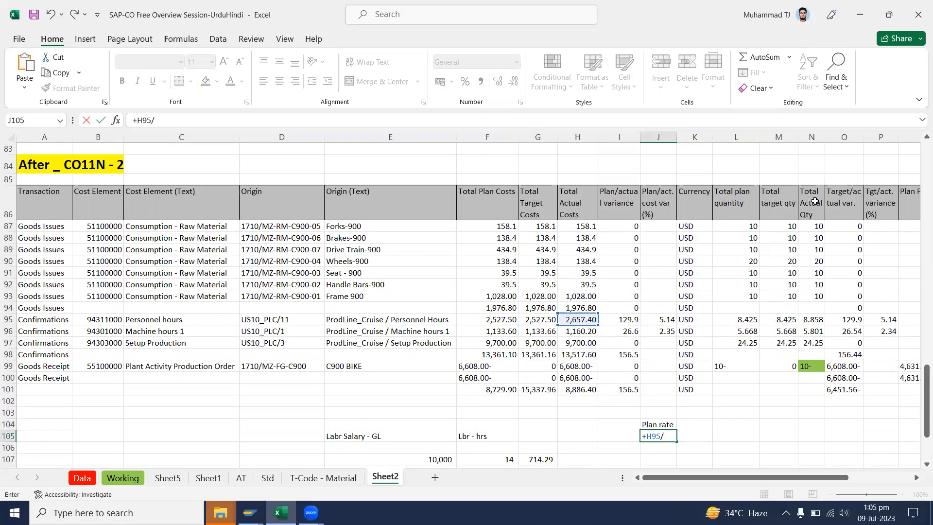
left_click(815, 318)
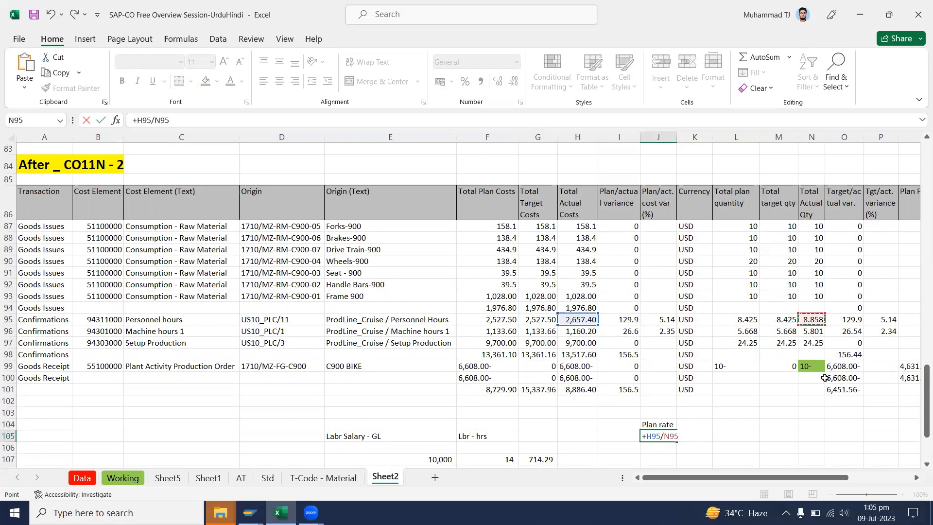
key("Return")
left_click(652, 436)
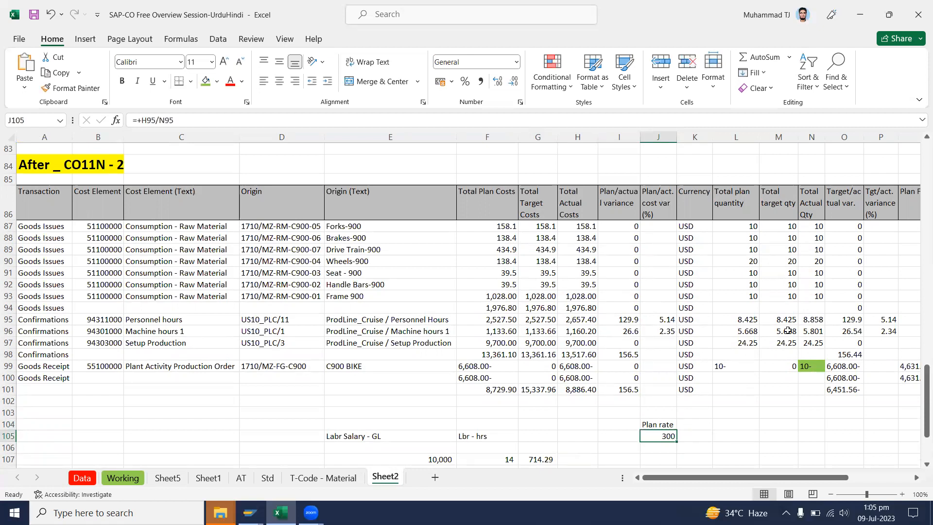
Fill the Personnel hours total actual cost in H95 and actual quantity in N95 with green, and check the J105 plan rate formula.
left_click(816, 318)
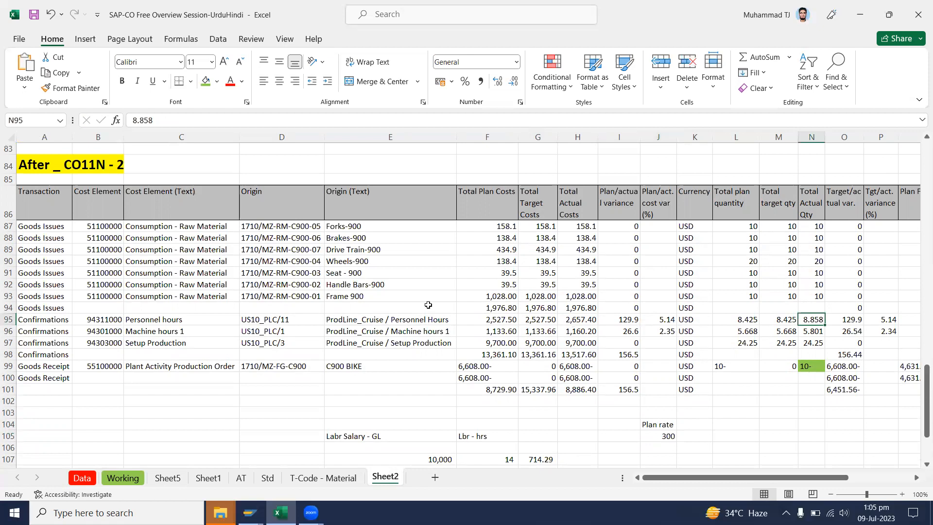
left_click(578, 319, "ctrl")
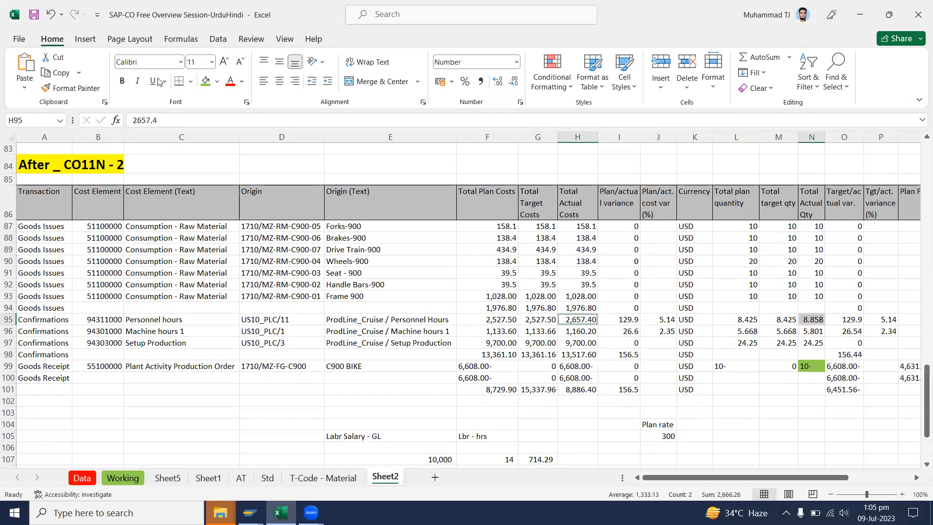
double_click(662, 436)
key("Escape")
Add the heading "Actual" in K104 and link K105 to the actual labour rate in G107.
left_click(691, 426)
type("Actu")
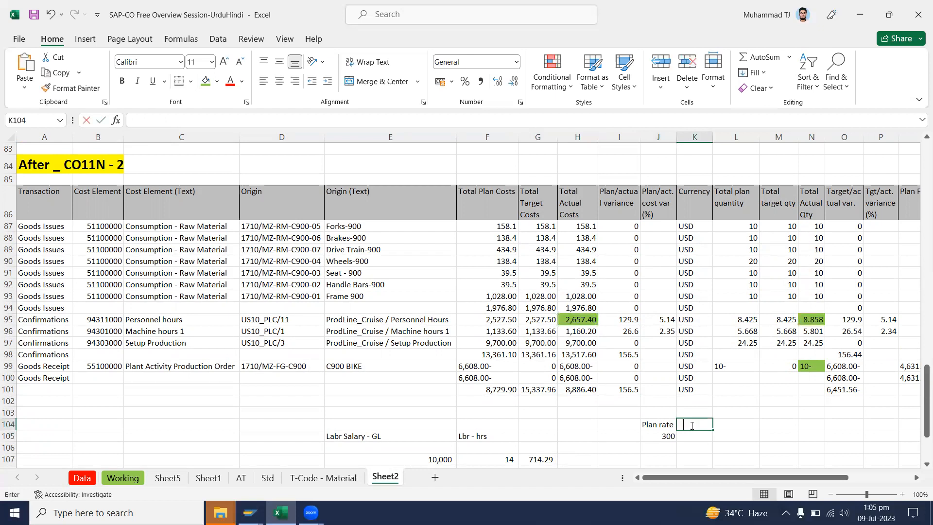
type("a")
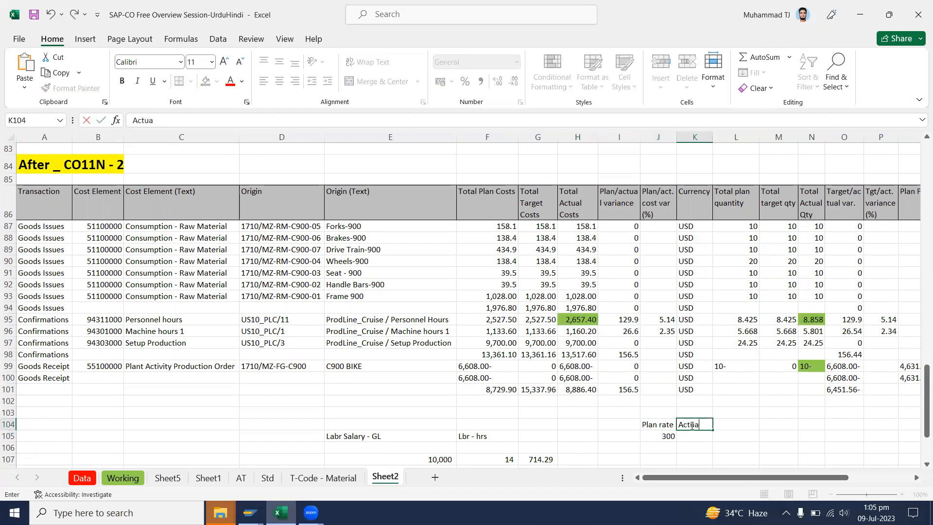
type("l")
key("Tab")
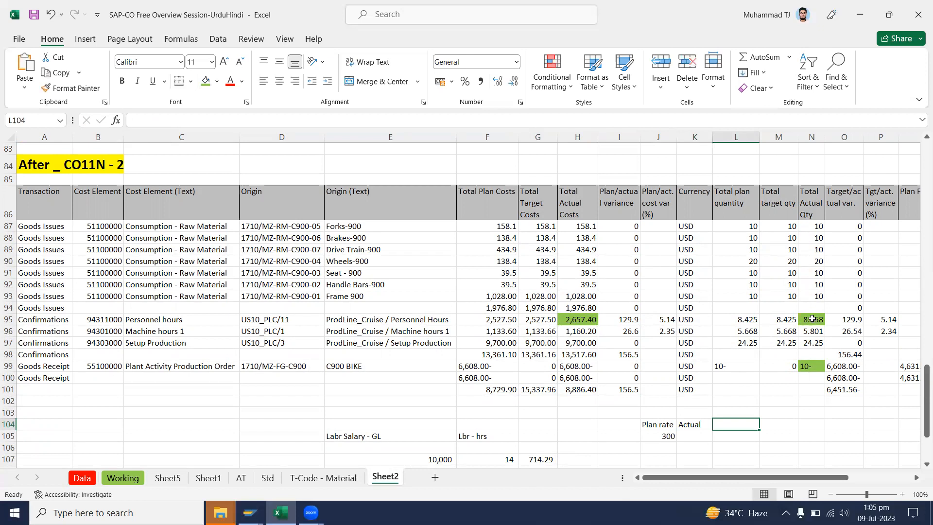
left_click(691, 438)
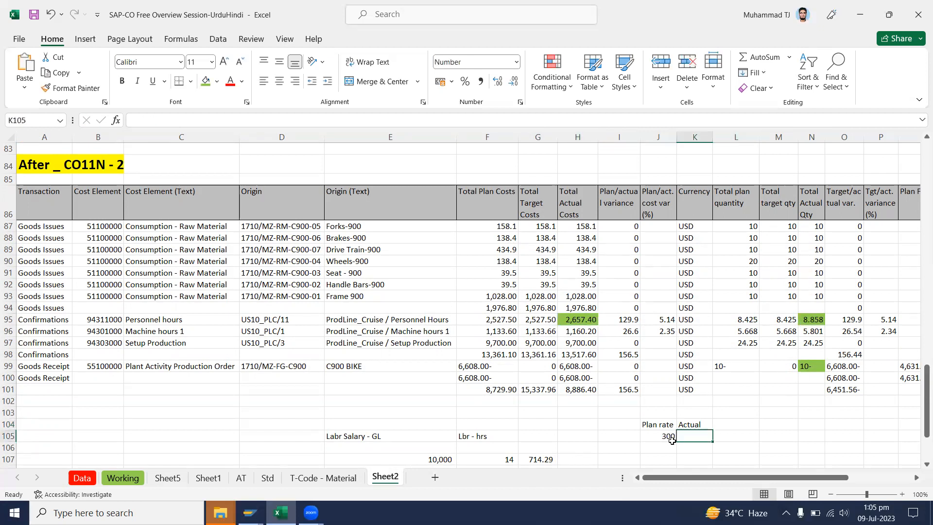
type("+")
left_click(546, 460)
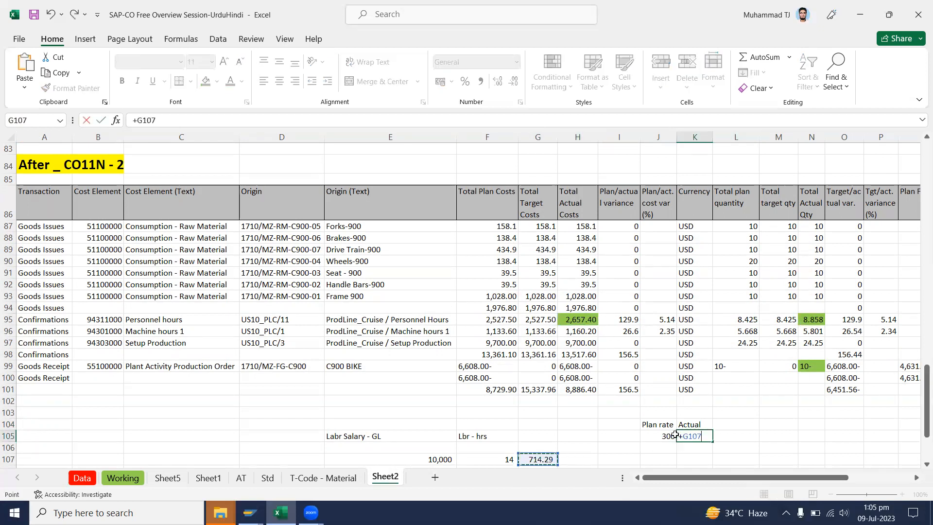
key("Return")
Calculate the personnel cost at actual rate in L105 by multiplying the actual quantity in N95 by the rate in K105.
left_click(743, 436)
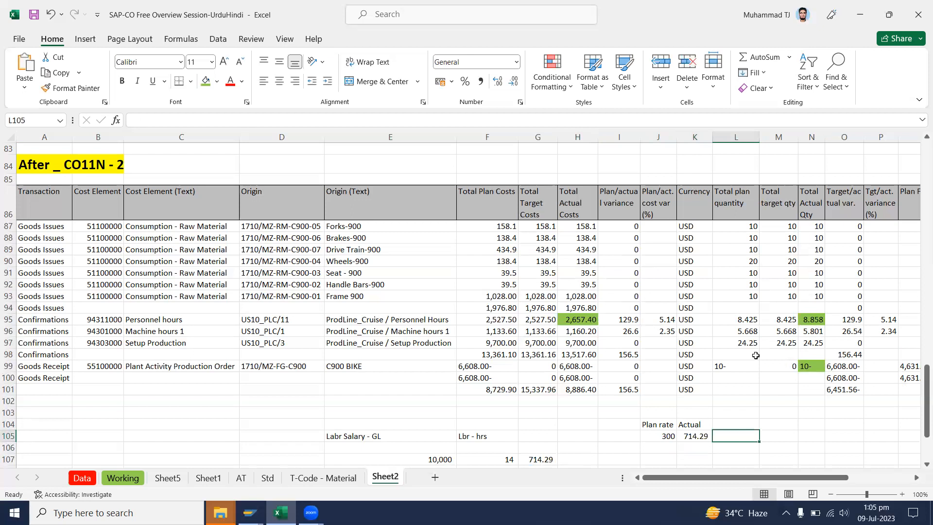
type("+")
left_click(801, 319)
type("*")
left_click(701, 435)
key("Return")
Compare the actual-rate cost in L105 with the Personnel hours total actual cost in H95.
left_click(746, 438)
left_click(591, 319)
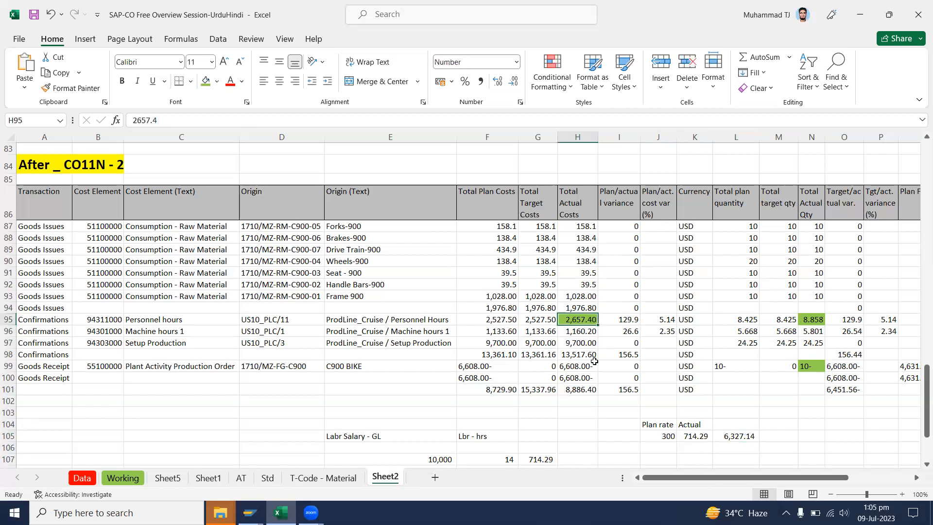
left_click(742, 436)
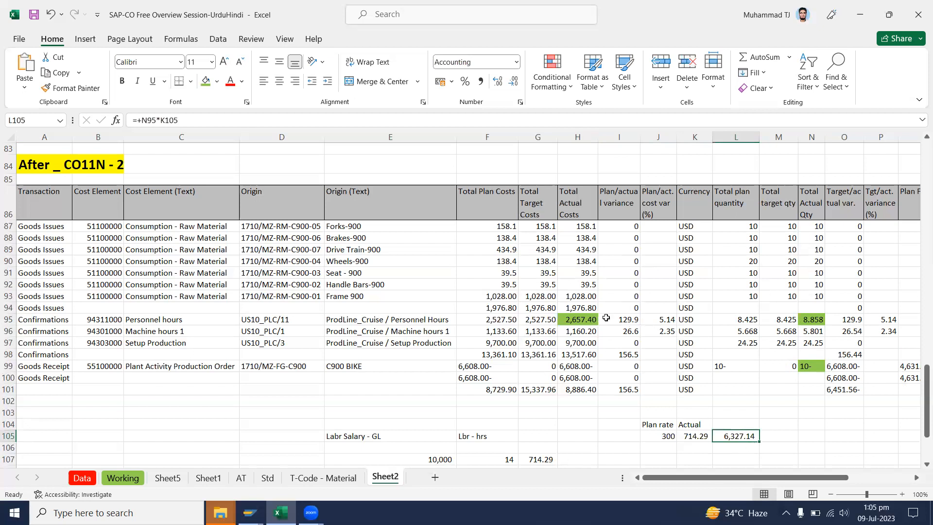
left_click(579, 319)
scroll(308, 401, "down", 1)
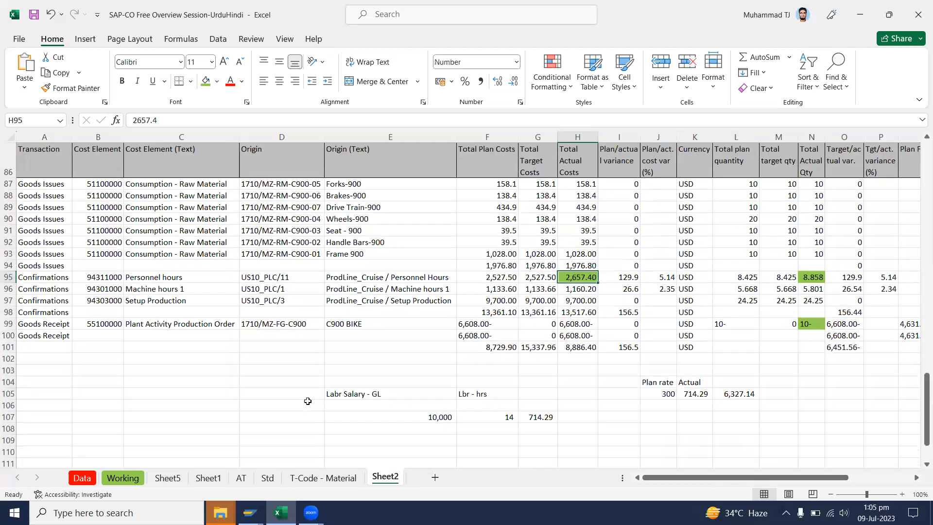
Review the Order Revaluation (CON2) and Material Ledger/Actual Costing (CKMLCP) rows of the month-end closing list on the Data sheet.
left_click(83, 477)
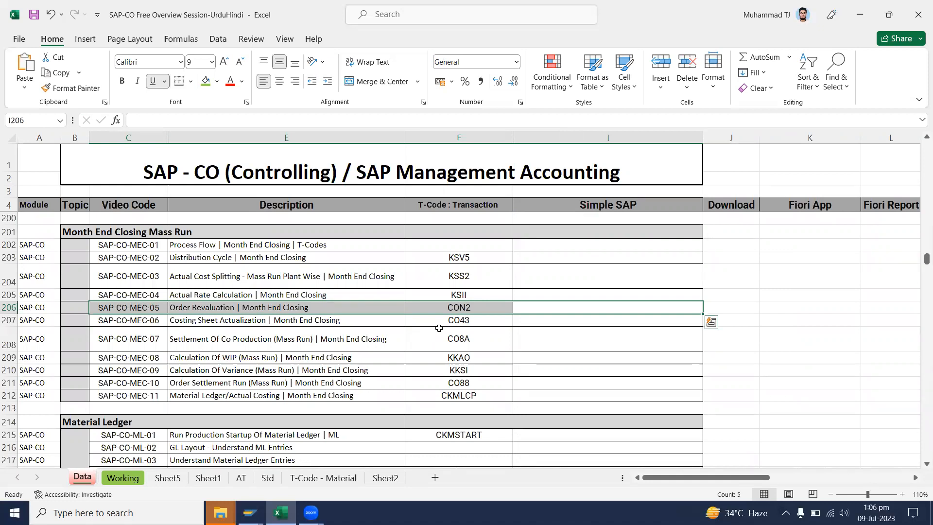
left_click_drag(516, 304, 4, 308)
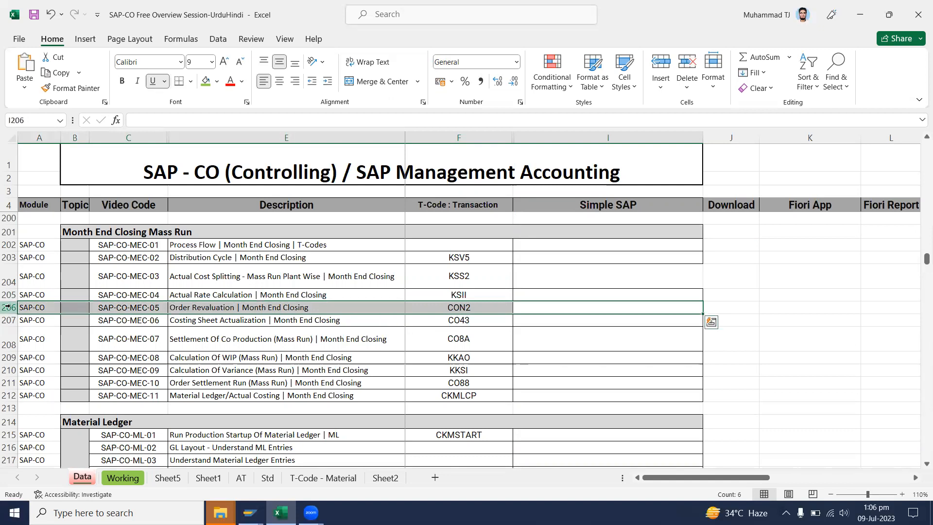
left_click(8, 307)
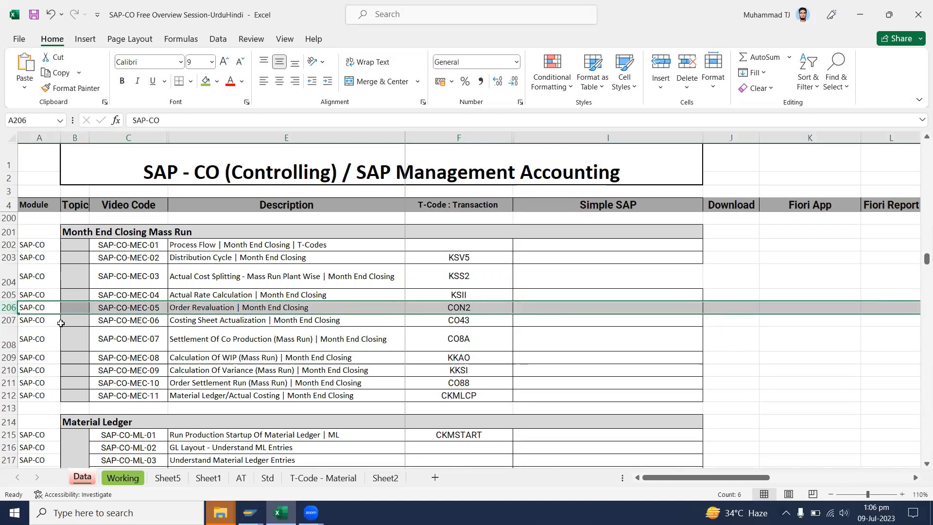
left_click_drag(635, 394, 5, 396)
left_click_drag(583, 310, 35, 313)
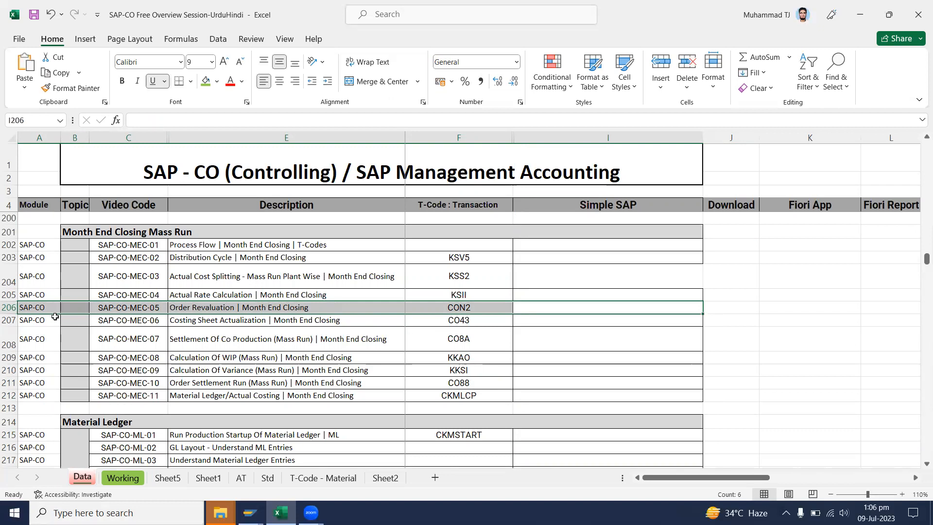
left_click_drag(597, 306, 66, 302)
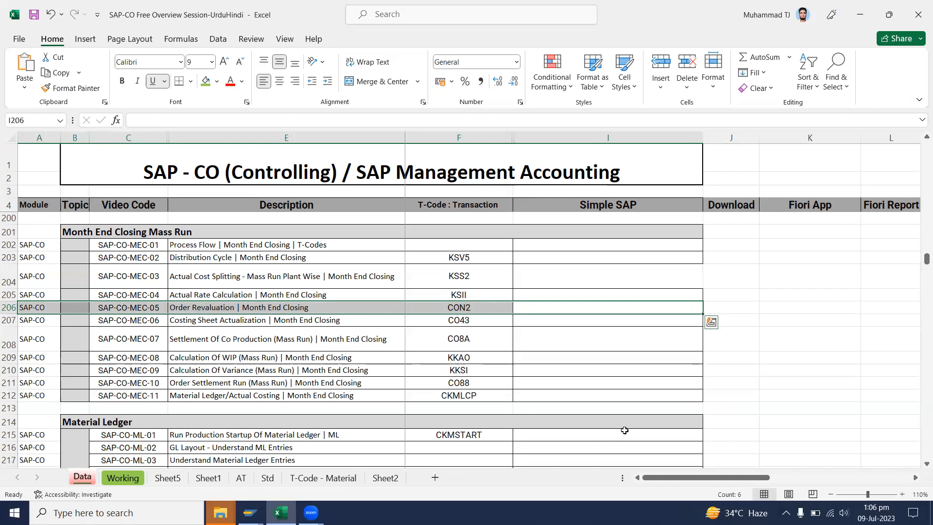
left_click_drag(609, 393, 45, 395)
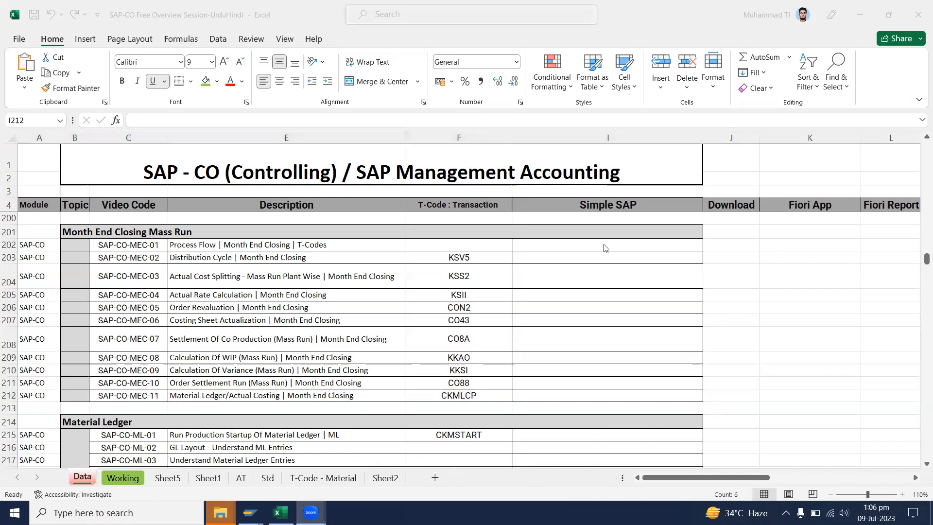
Examine the Material Ledger/Actual Costing (CKMLCP) row in the Month End Closing Mass Run section.
left_click(543, 129)
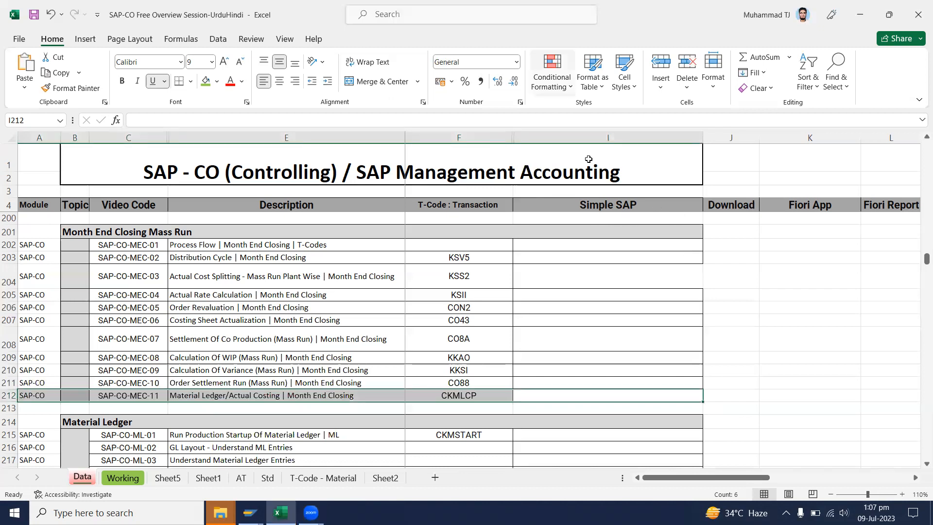
left_click(589, 159)
left_click(653, 396)
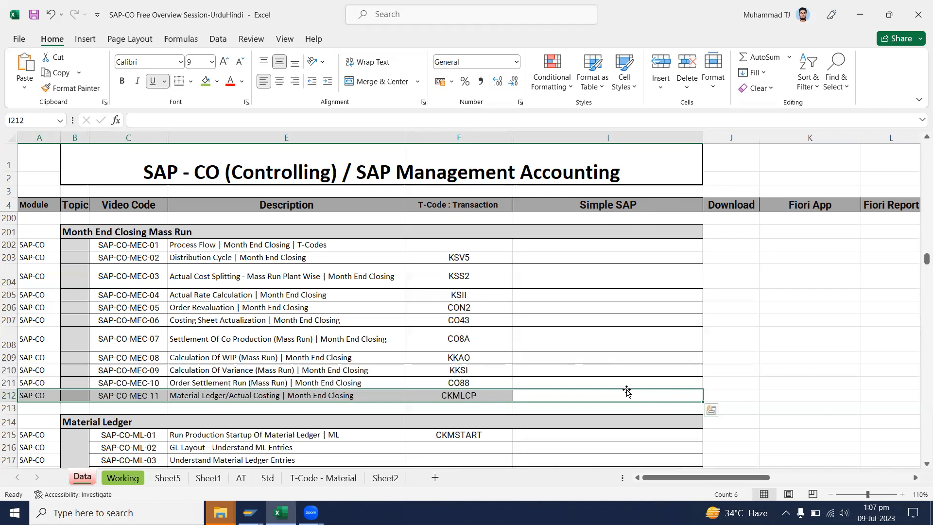
left_click(639, 398)
left_click_drag(216, 392, 49, 393)
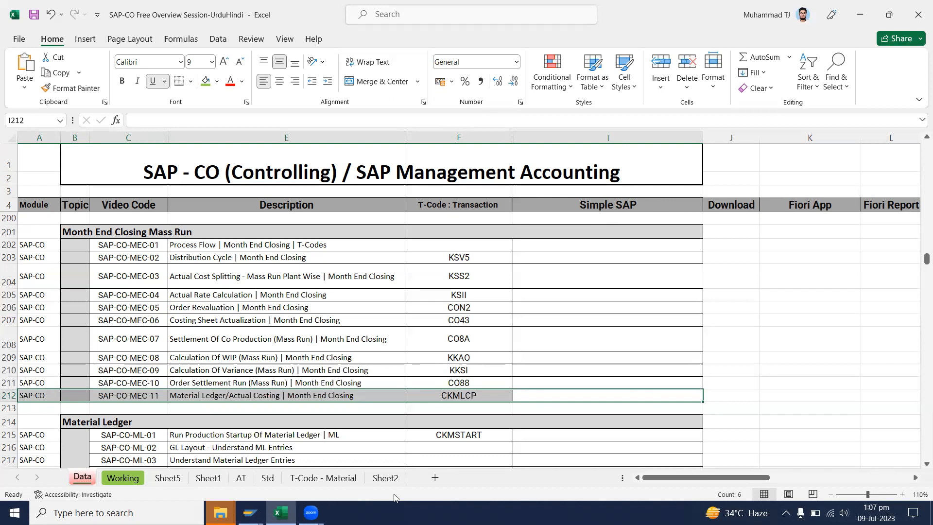
left_click(844, 513)
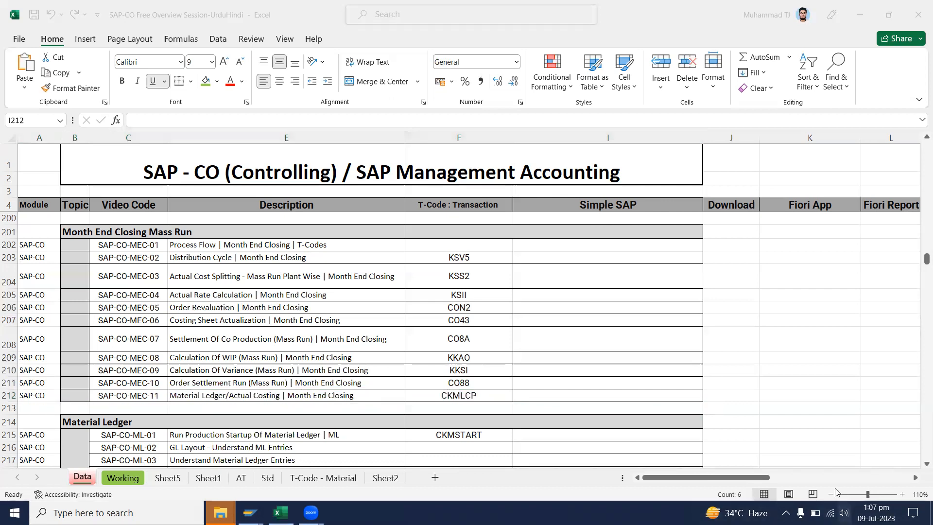
left_click_drag(841, 484, 920, 490)
left_click(629, 285)
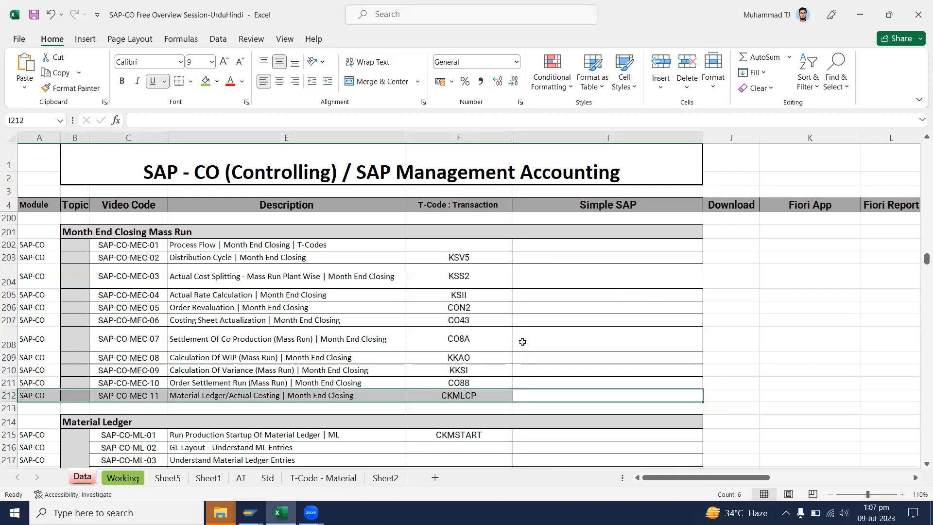
Compare the Order Revaluation (CON2) step with the Material Ledger/Actual Costing (CKMLCP) step in the Month End Closing Mass Run section.
left_click(593, 303)
left_click_drag(593, 303, 58, 306)
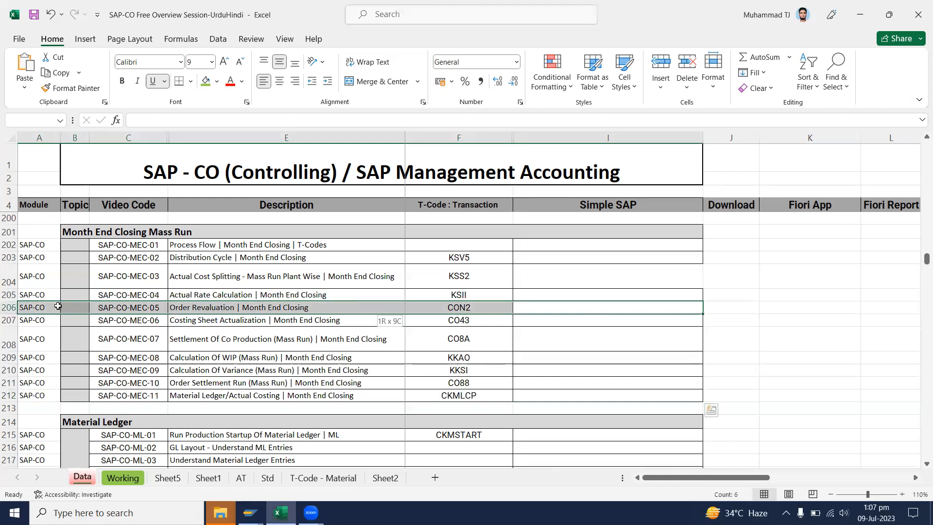
left_click_drag(57, 306, 58, 306)
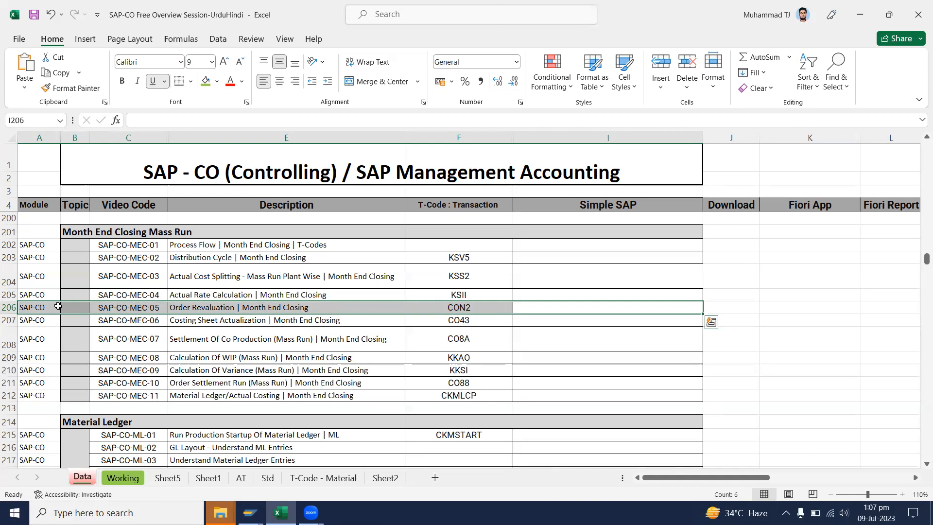
left_click_drag(594, 397, 37, 401)
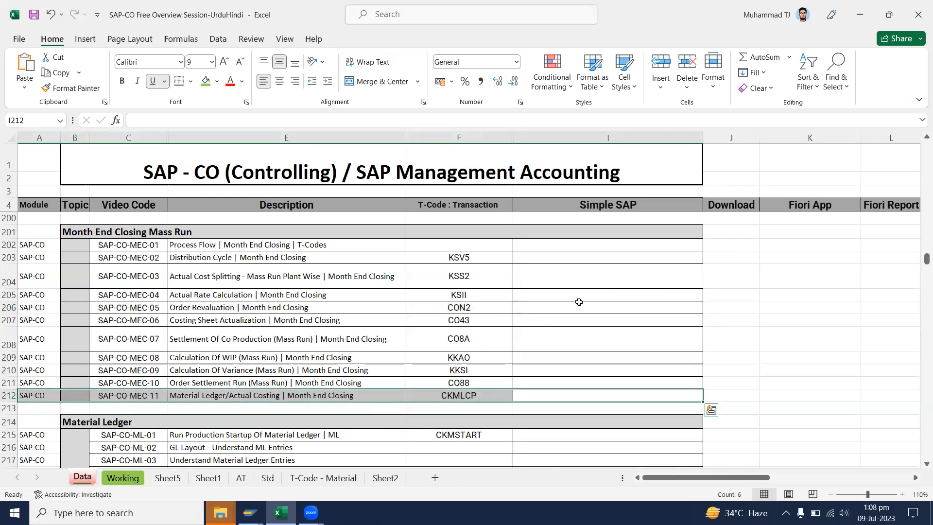
left_click_drag(586, 308, 36, 304)
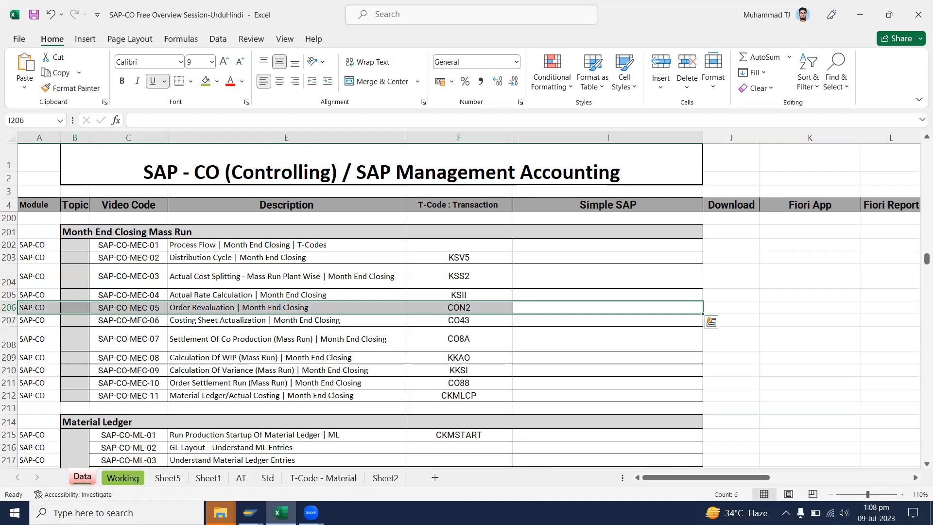
mouse_move(281, 511)
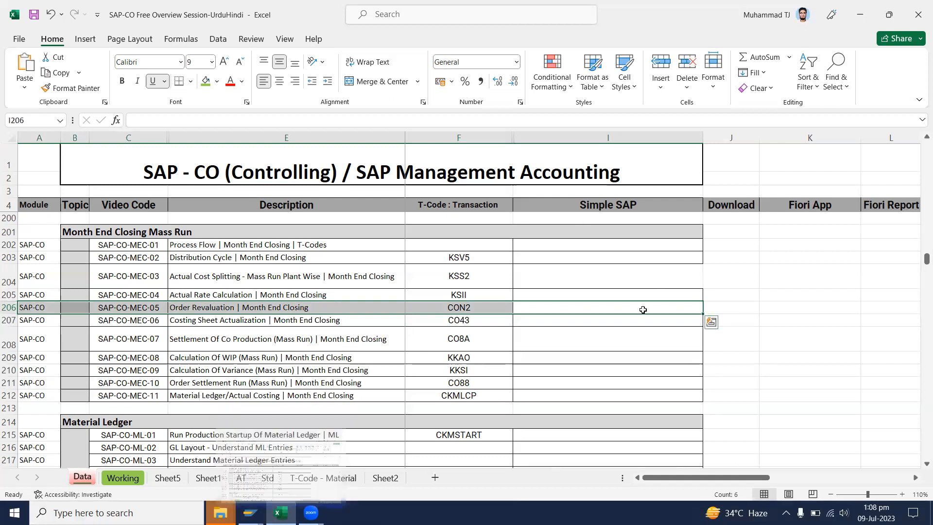
left_click(631, 281)
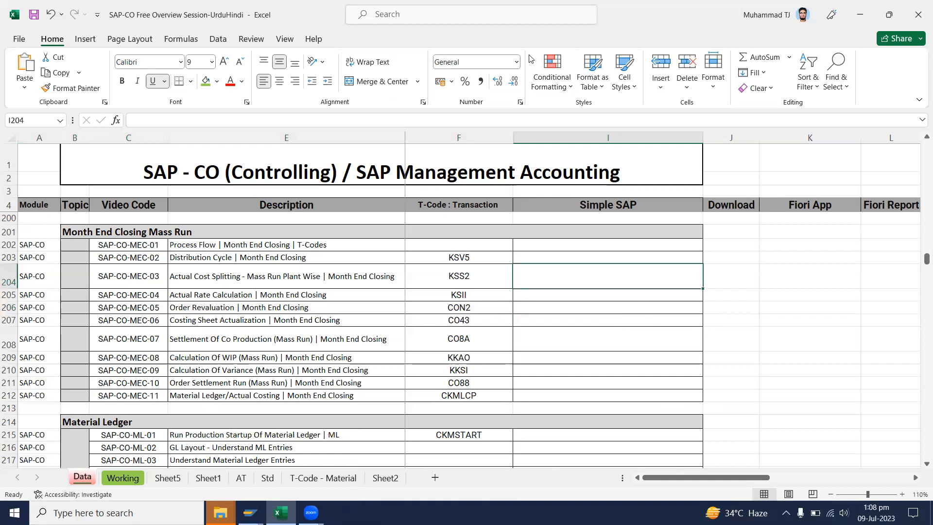
left_click_drag(540, 311, 34, 321)
left_click_drag(610, 305, 9, 306)
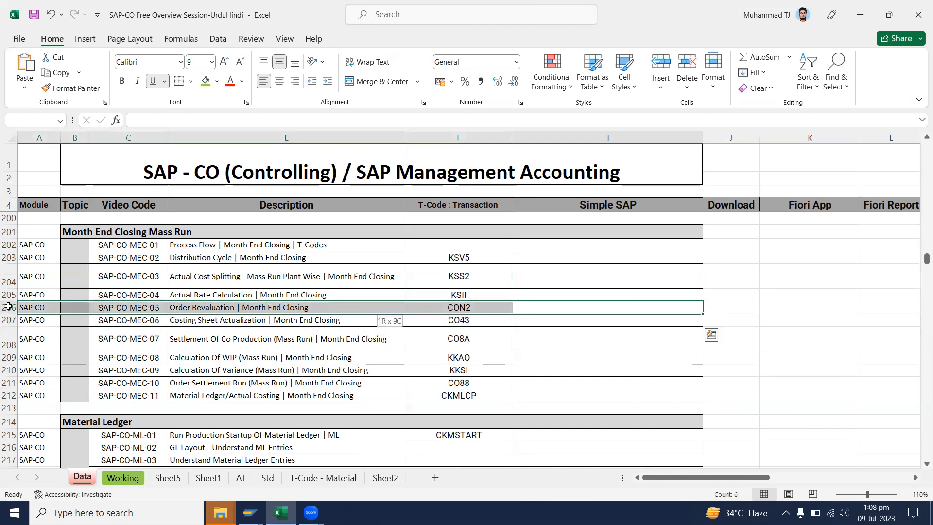
left_click_drag(9, 307, 9, 306)
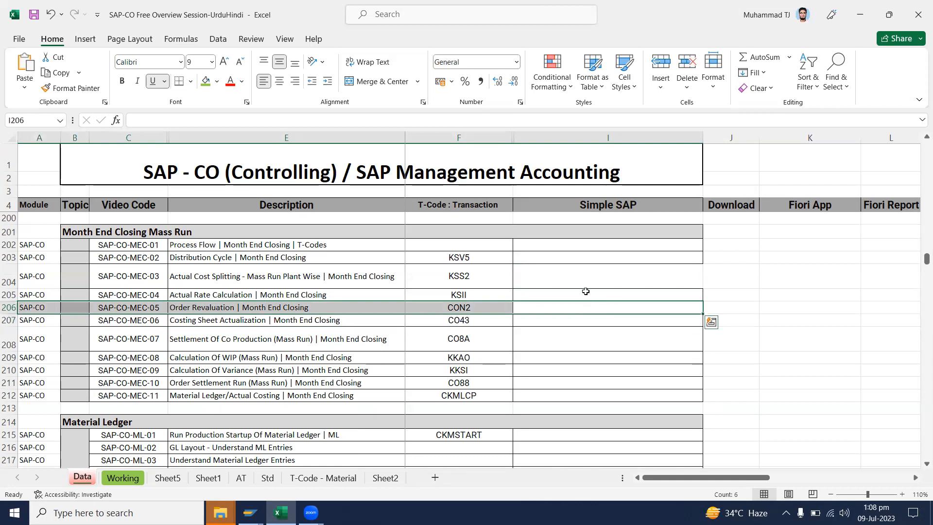
left_click_drag(733, 307, 79, 306)
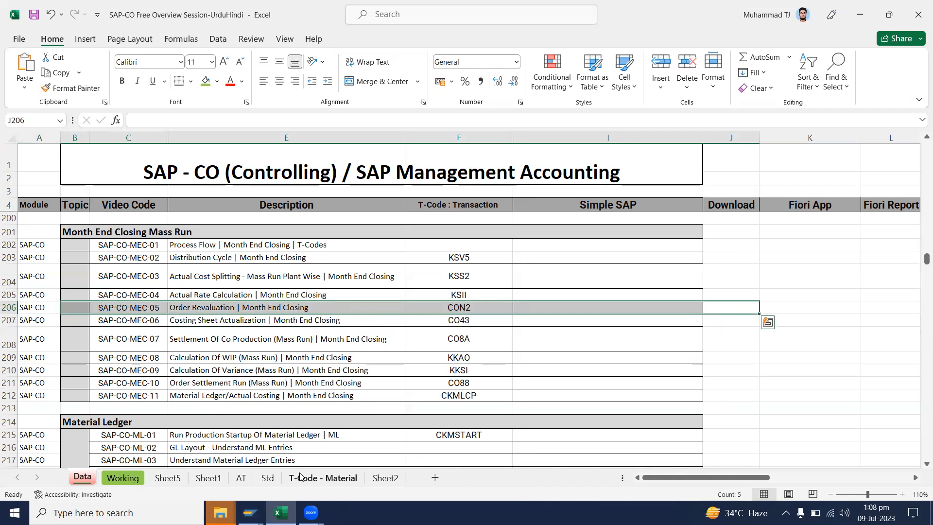
On Sheet2, label cell F110 as RM below the labour salary calculation.
left_click(300, 477)
left_click(385, 478)
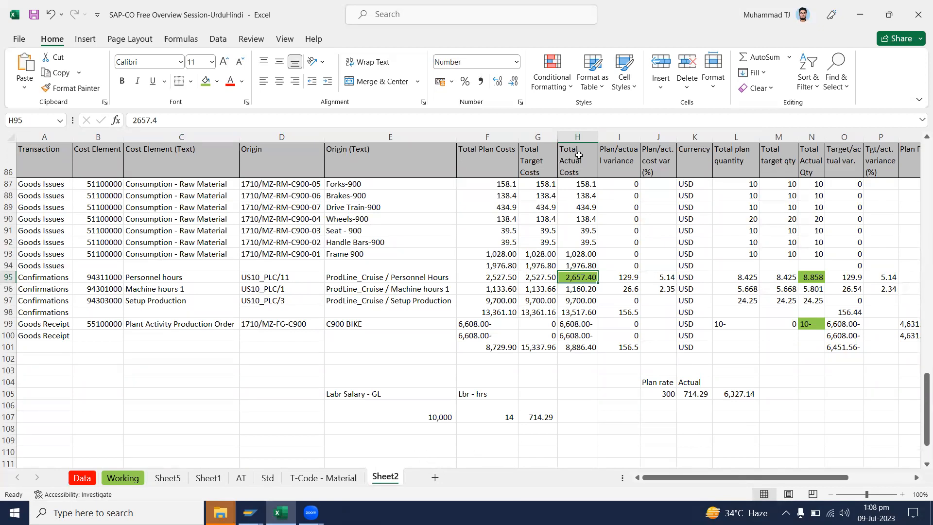
left_click(575, 460)
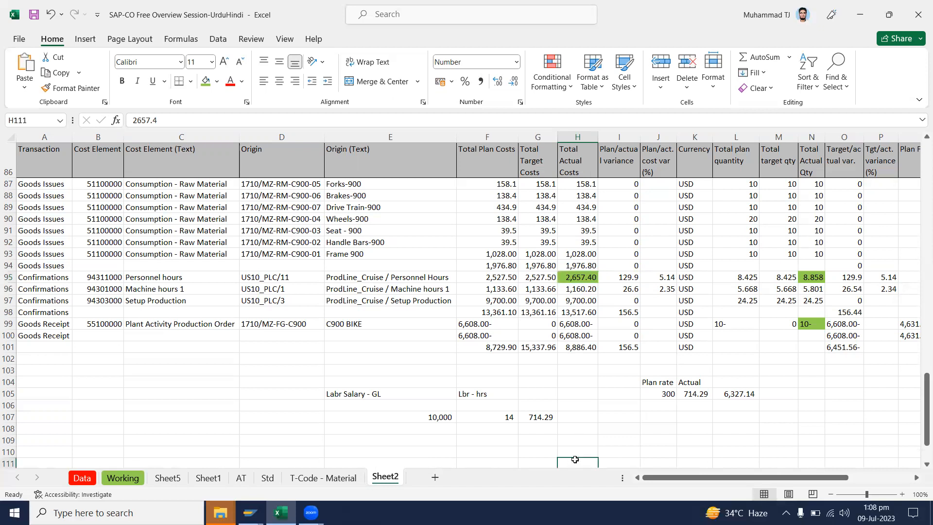
scroll(535, 384, "down", 2)
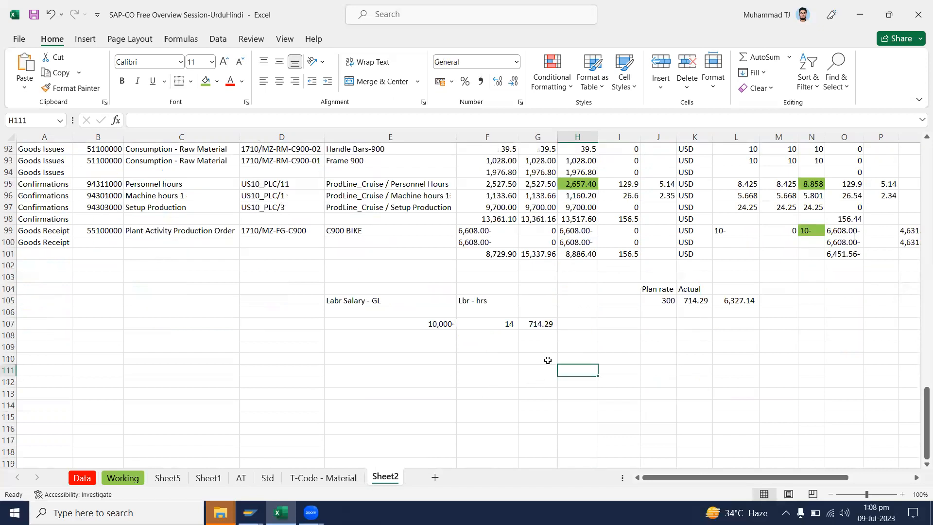
left_click(495, 360)
key("Right")
key("Right")
scroll(554, 388, "up", 1)
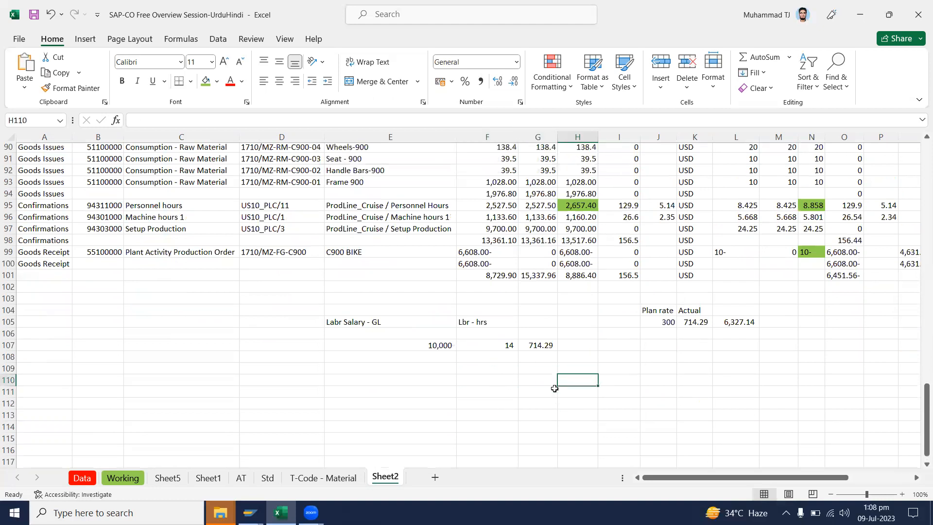
scroll(554, 388, "up", 1)
left_click(508, 456)
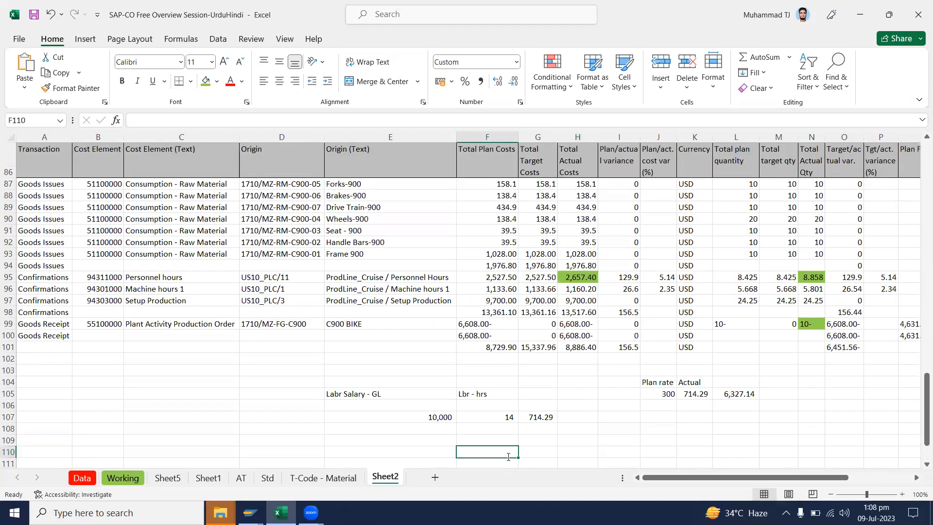
type("RM")
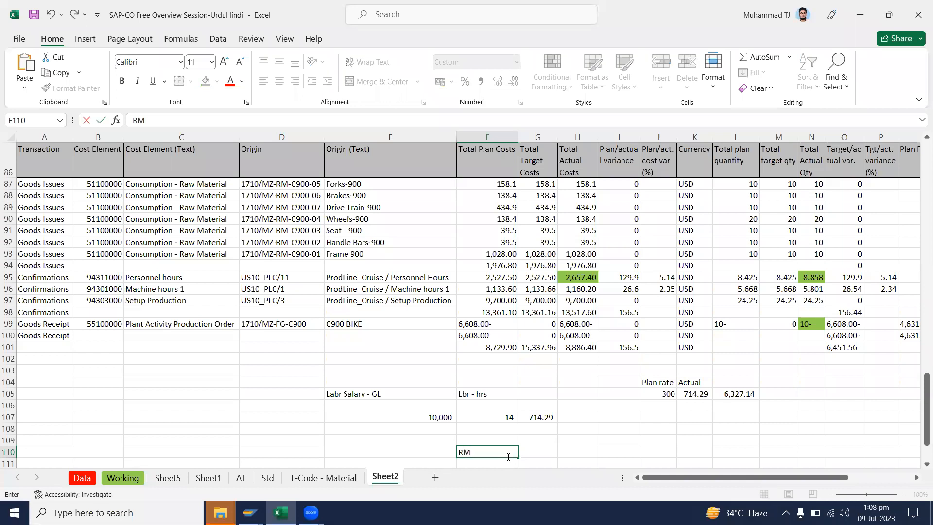
key("Tab")
Sum the goods issue total actual costs H87:H93 in G110 beside the RM label.
type("=SUM(")
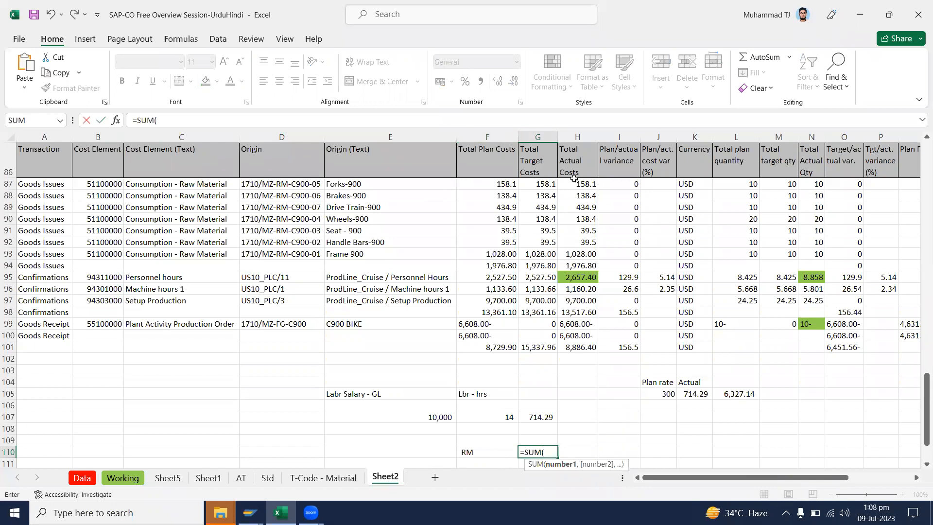
left_click_drag(590, 183, 588, 253)
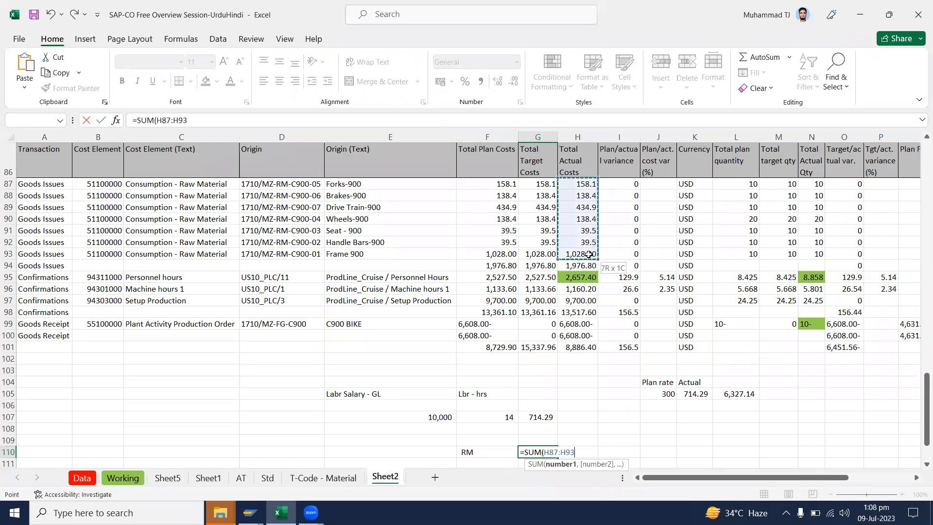
key("Return")
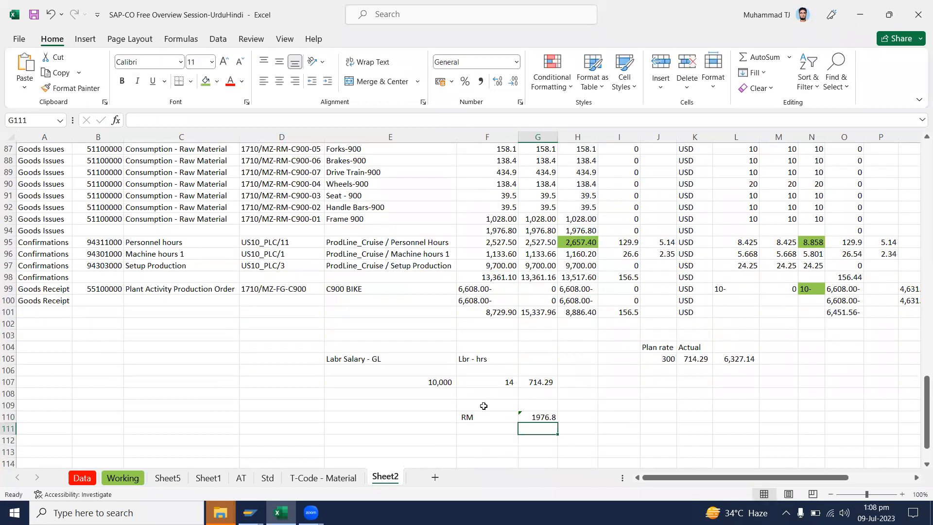
Insert two rows above the RM row and enter the heading "10 Bike - Cost" in F110.
left_click(8, 416)
key("ctrl+plus")
key("ctrl+plus")
left_click(473, 416)
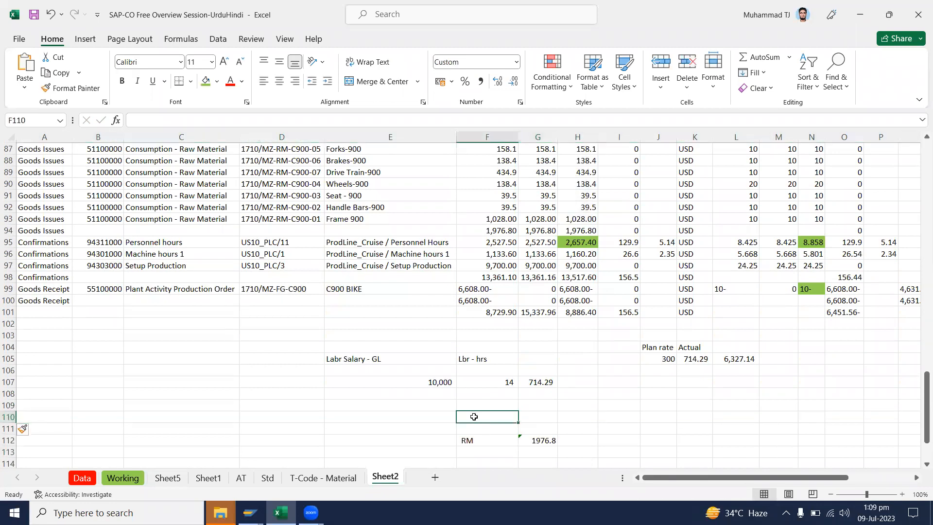
type("10 Bike - Cost")
key("Return")
key("Down")
Format G112:H118 with the comma number style and two decimal places.
left_click(548, 440)
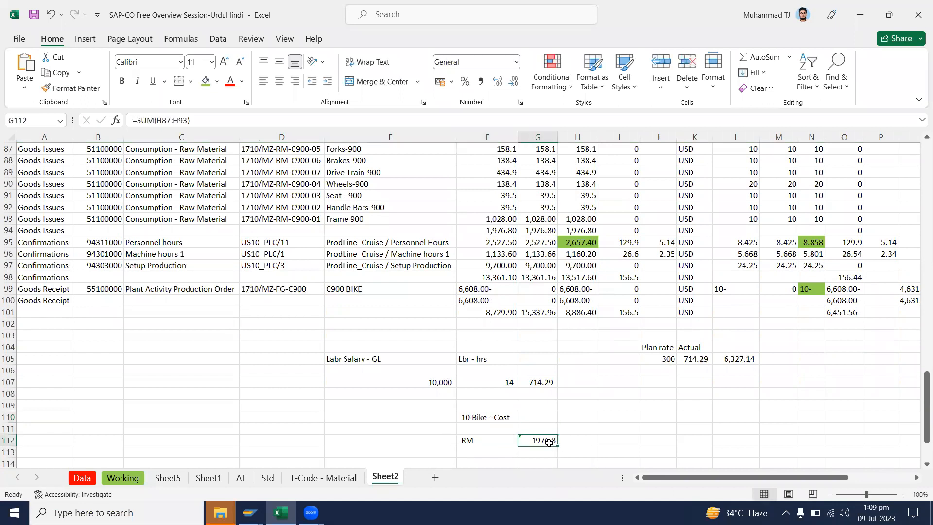
scroll(549, 441, "down", 2)
left_click(581, 444, "shift")
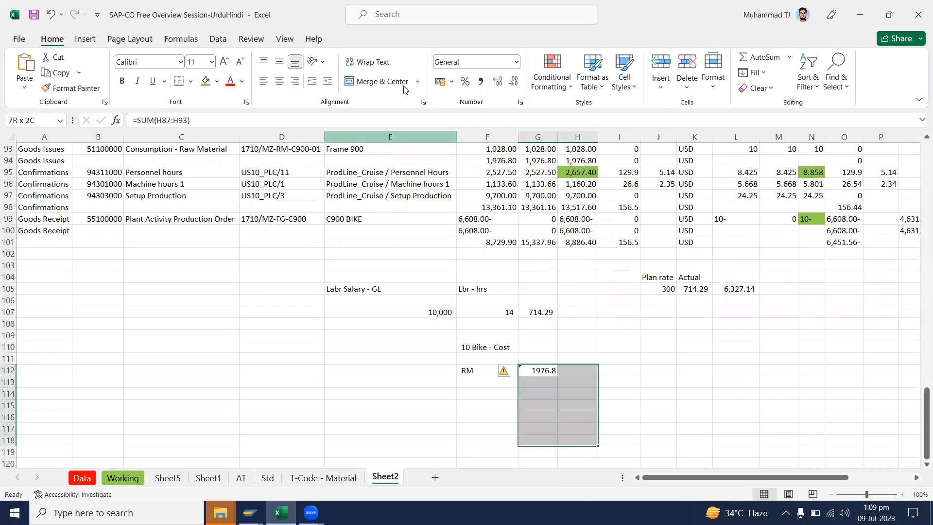
left_click(482, 83)
left_click(513, 81)
left_click(513, 81)
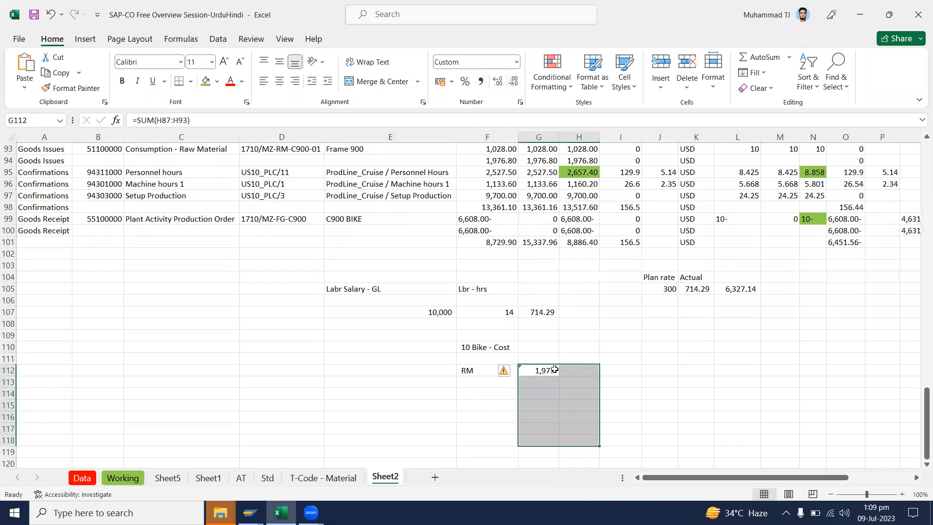
left_click(481, 81)
Check which goods issue cost cells the RM formula in G112 adds up.
double_click(558, 372)
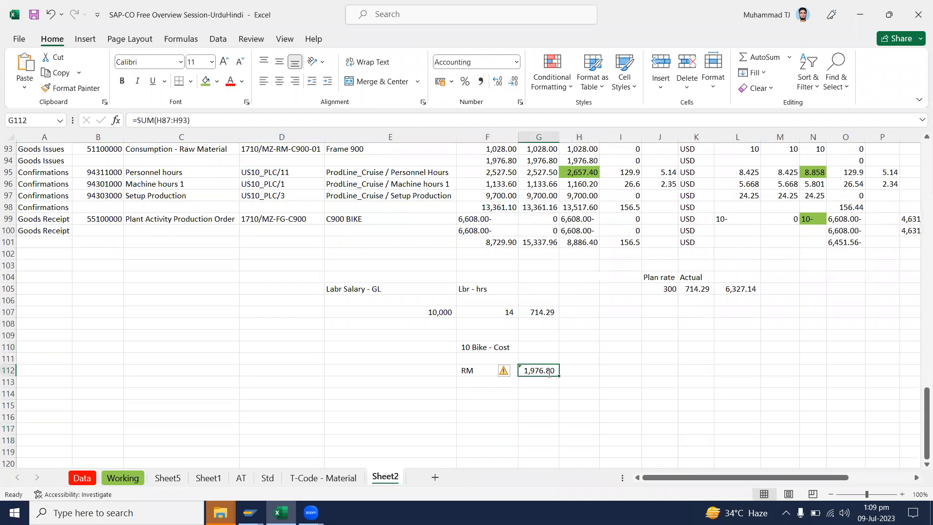
scroll(559, 374, "up", 3)
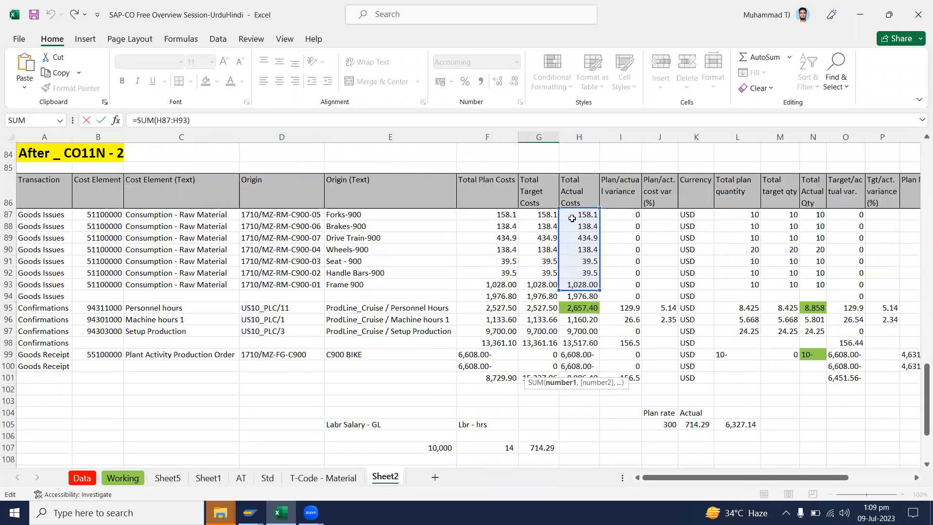
scroll(585, 350, "down", 3)
key("Escape")
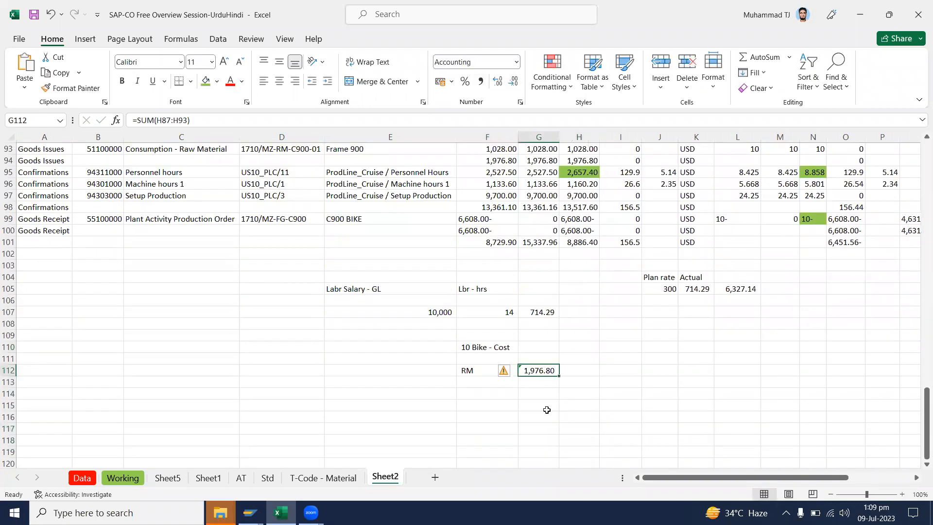
Label F113 as AT and sum the confirmation total actual costs H95:H97 in G113.
left_click(488, 384)
type("Ac")
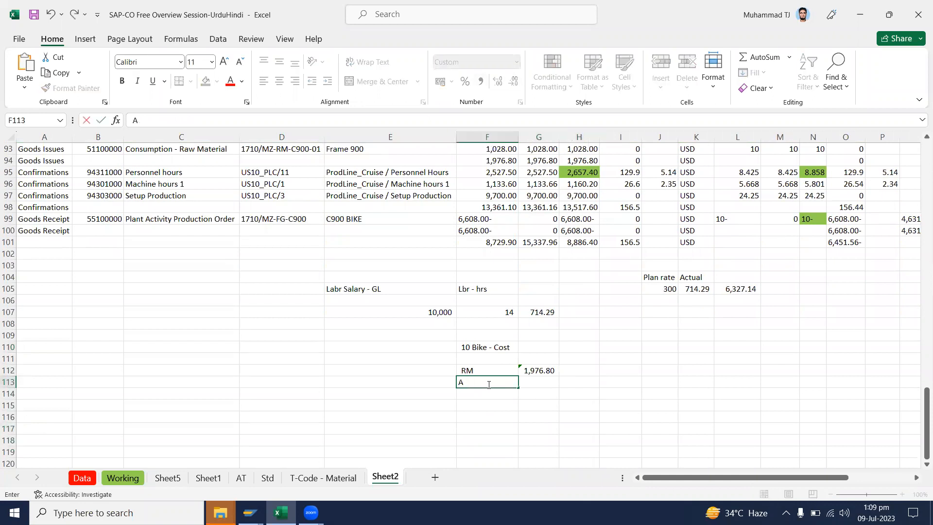
key("Tab")
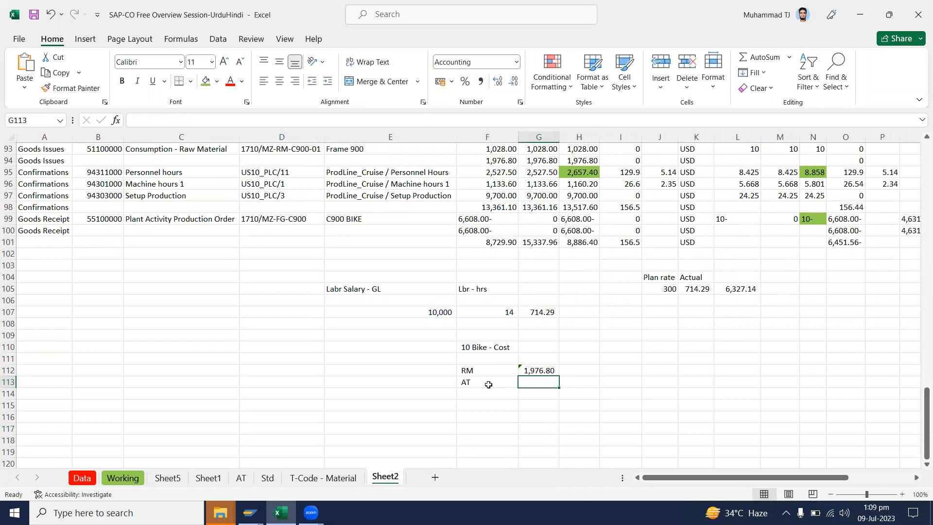
type("+SUM(")
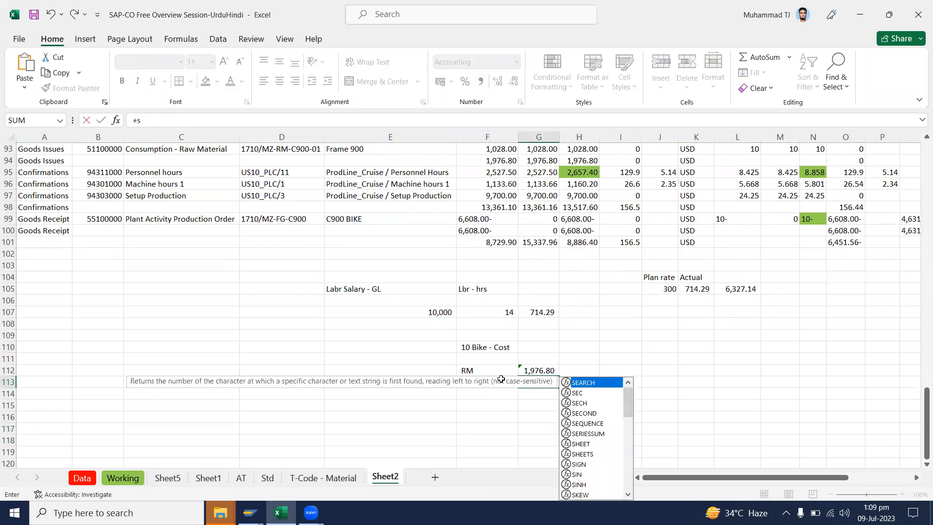
left_click_drag(588, 172, 593, 201)
key("Return")
Total the RM and AT costs G112:G113 in H114 and widen column H to fit the result.
left_click(599, 392)
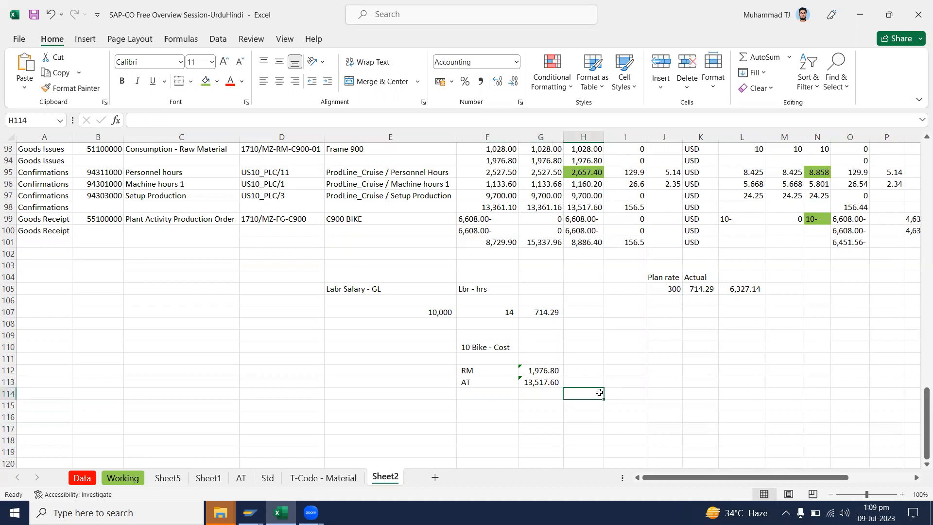
type("=SUM(")
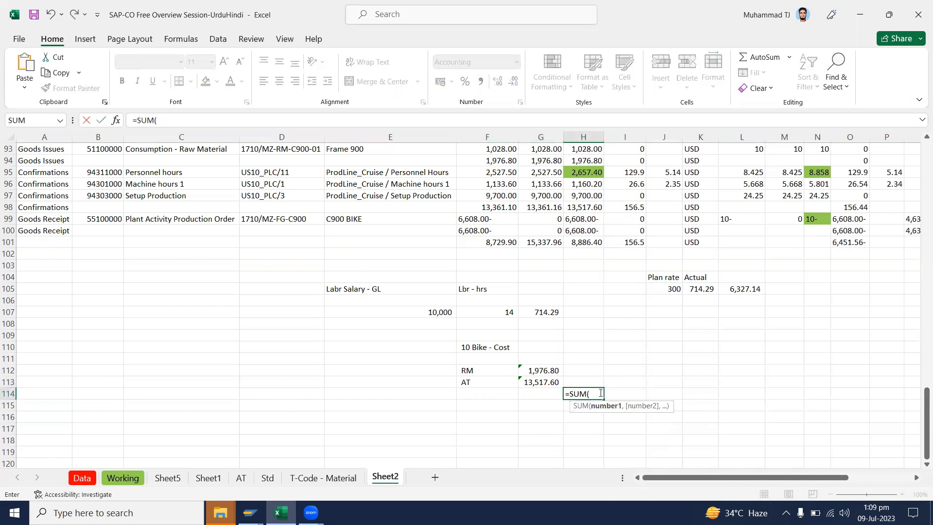
left_click_drag(546, 371, 554, 383)
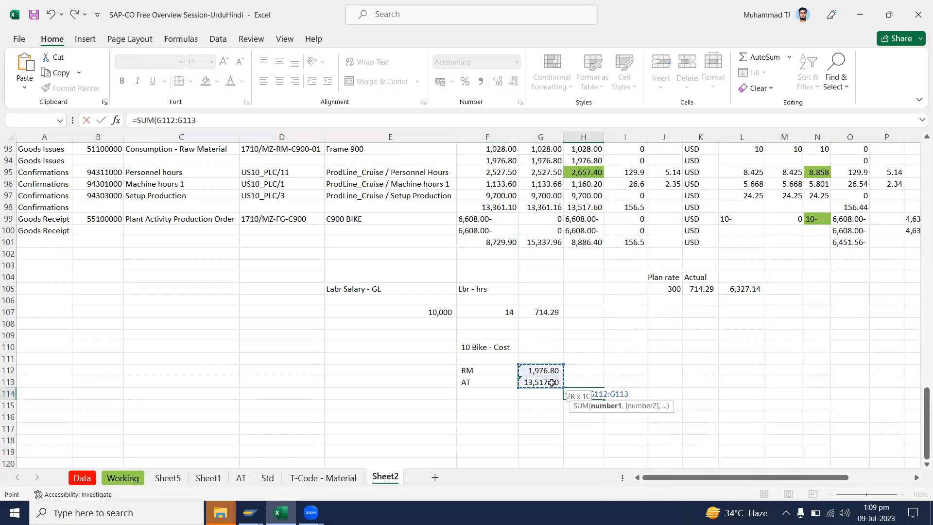
key("Return")
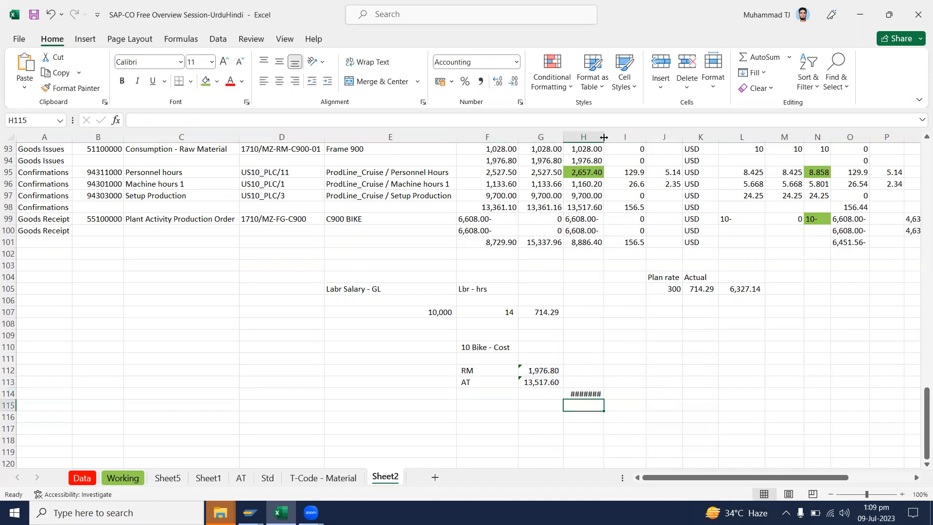
double_click(590, 392)
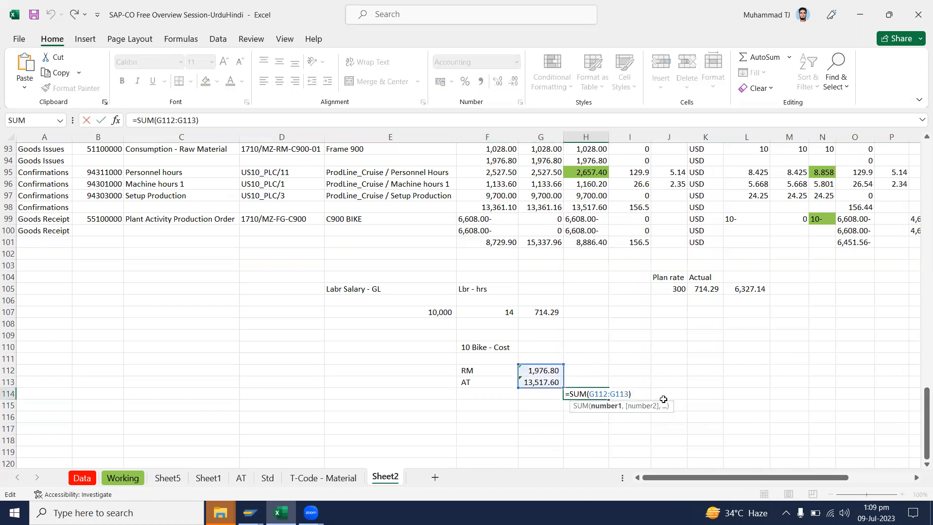
key("Escape")
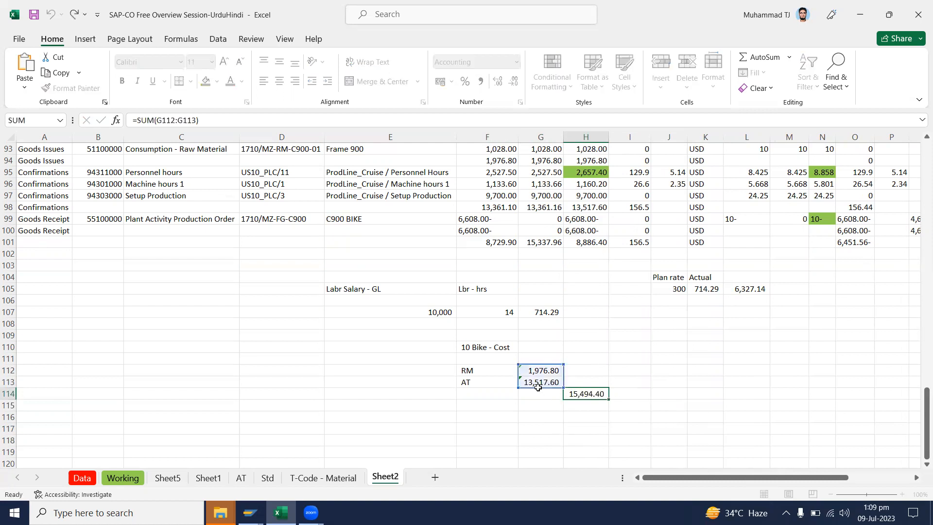
Compare the H114 total with the combined goods issue and confirmation actual costs in column H, rows 87 to 97.
scroll(611, 229, "up", 1)
scroll(611, 236, "up", 1)
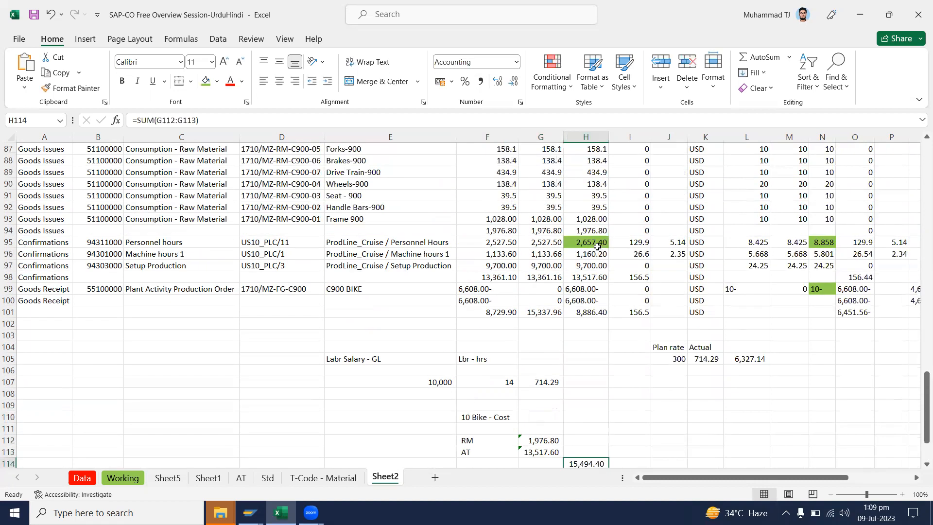
left_click_drag(587, 245, 590, 265)
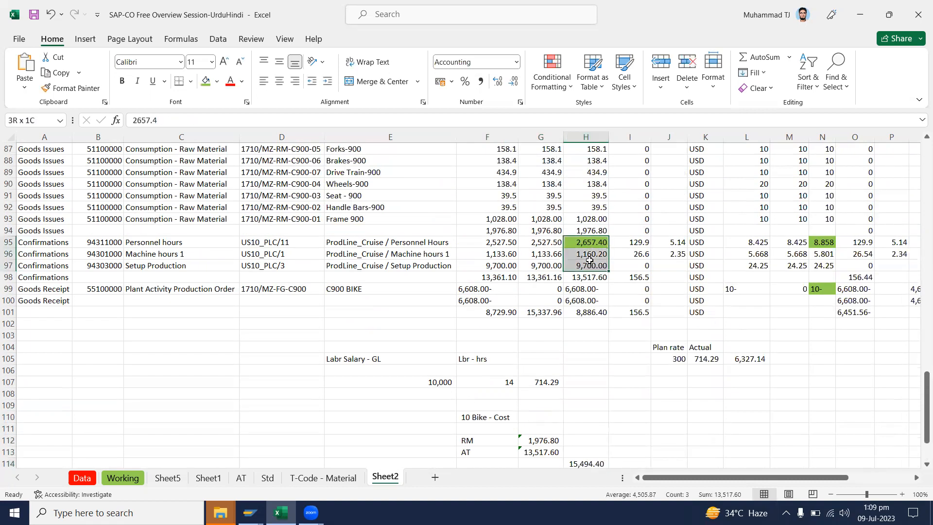
scroll(591, 249, "up", 1)
scroll(601, 199, "up", 1)
left_click_drag(601, 214, 597, 287)
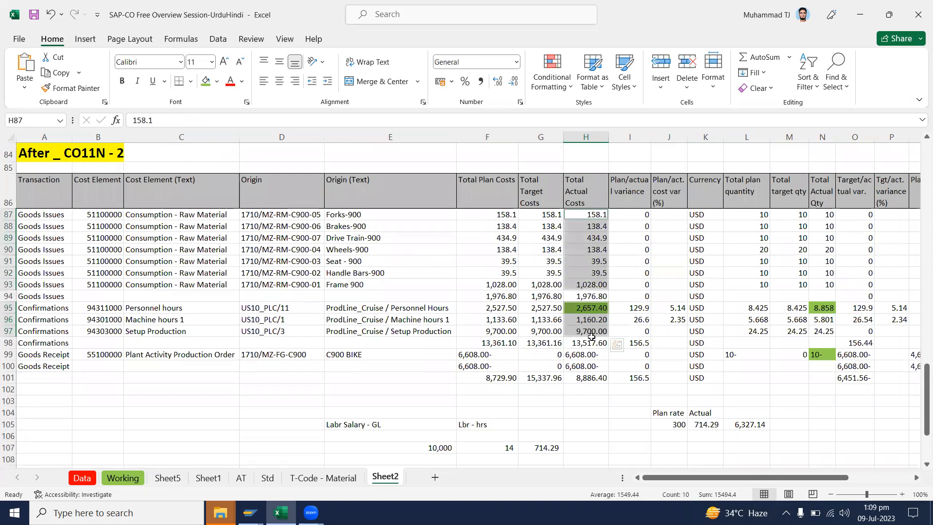
scroll(604, 365, "down", 3)
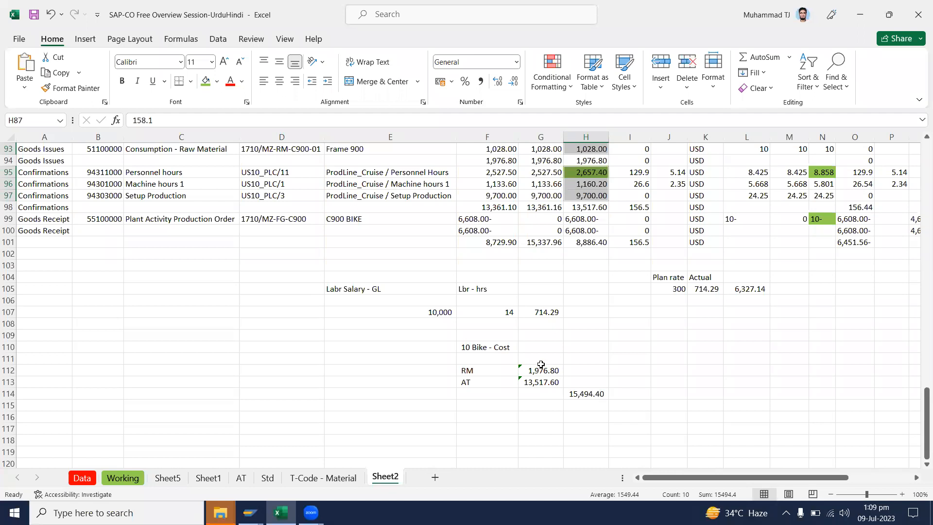
Calculate the cost per bike in I114 by dividing the total in H114 by 10.
left_click(631, 392)
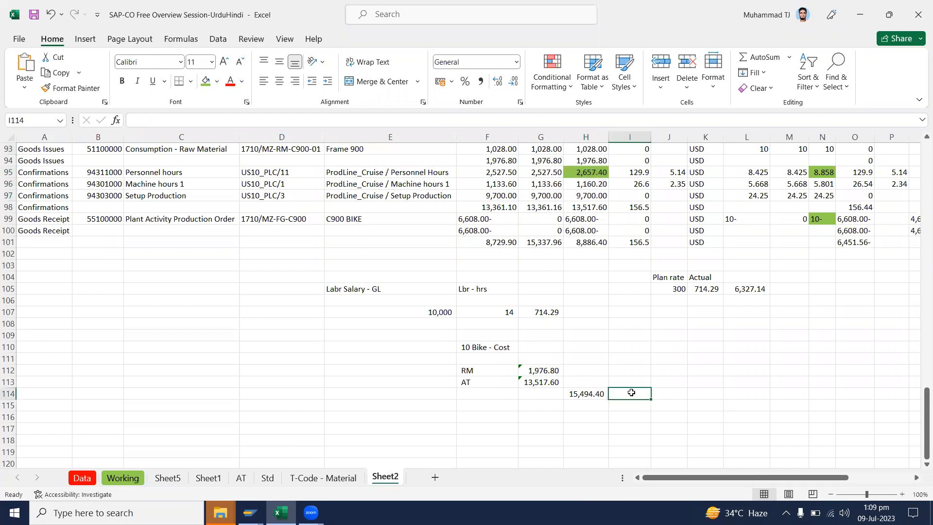
type("+")
key("Left")
type("/")
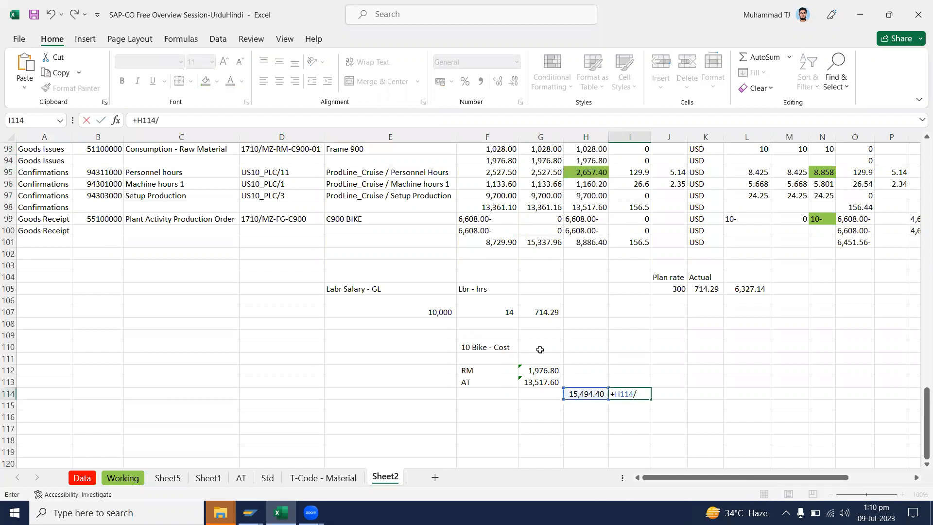
type("10")
key("Return")
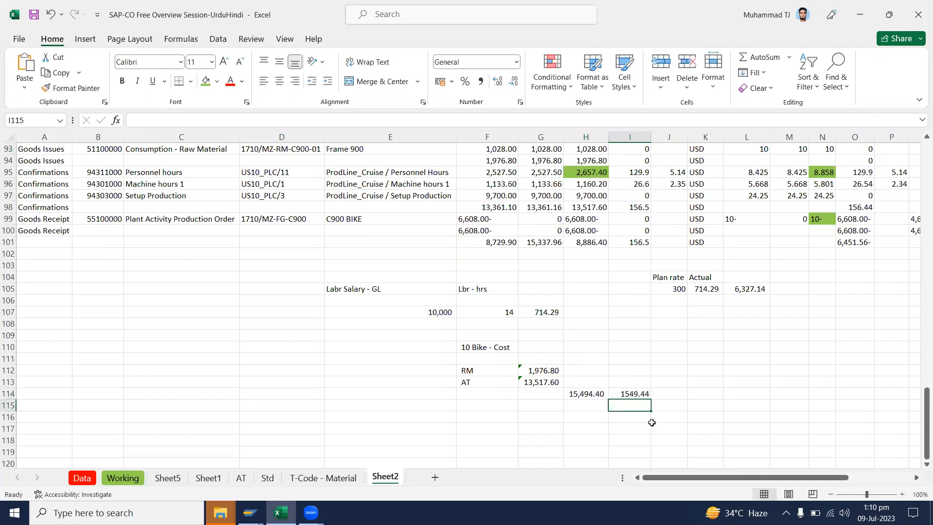
Format the per-bike cost in I114 with the comma style and two decimal places.
key("Up")
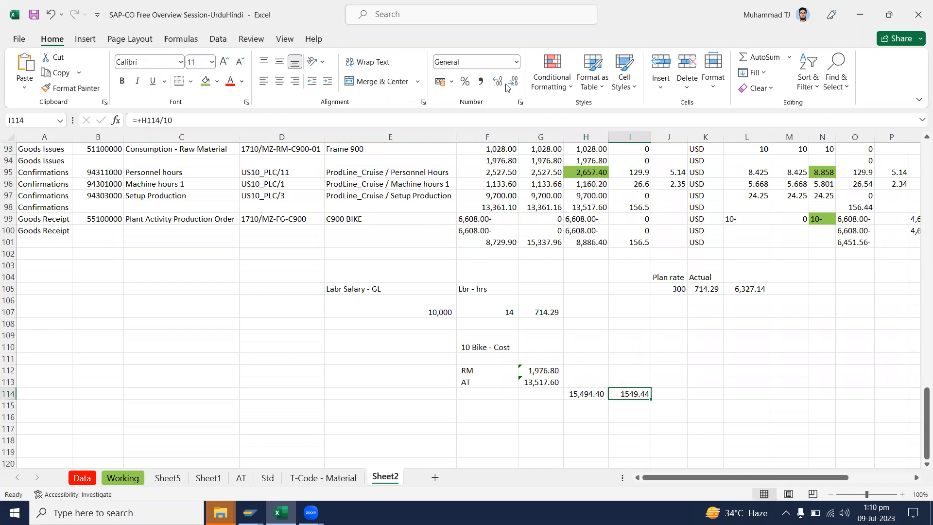
left_click(480, 82)
left_click(516, 83)
left_click(516, 83)
left_click(499, 83)
left_click(498, 83)
left_click(588, 383)
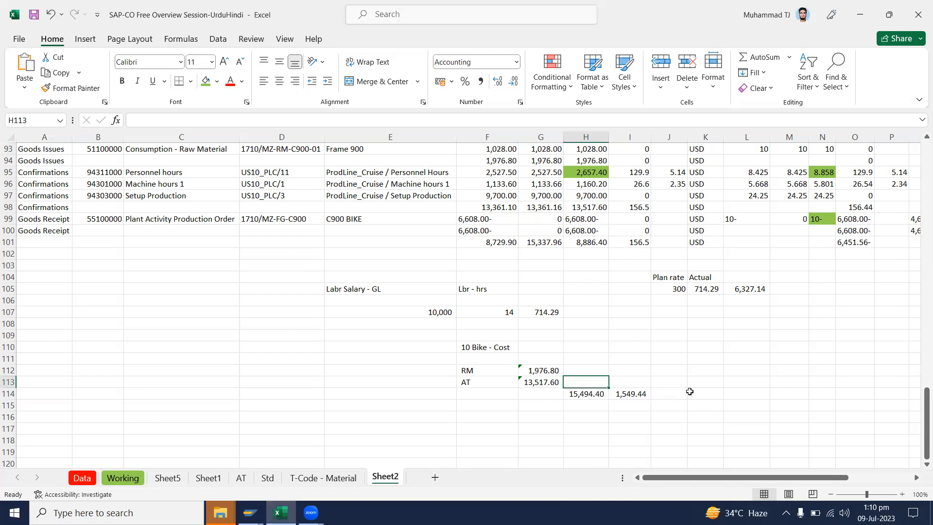
left_click(637, 392)
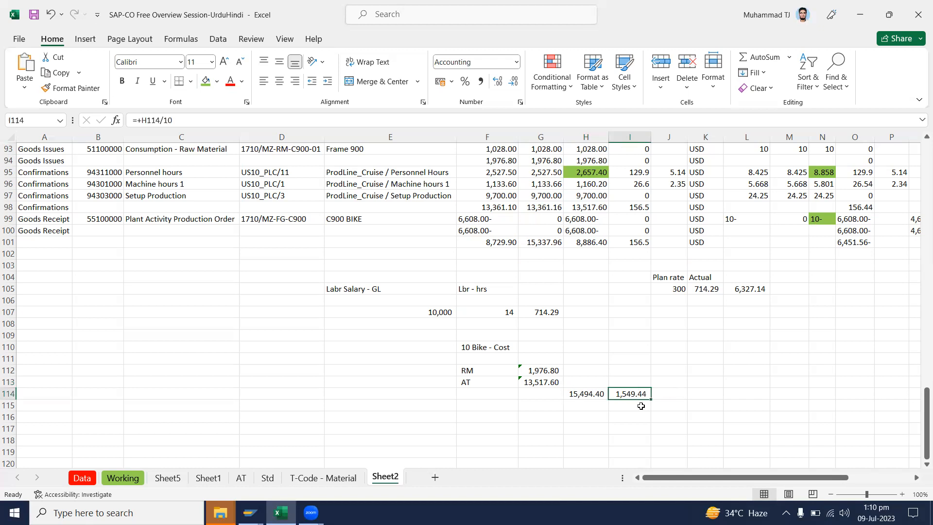
Label the per-bike comparison columns in row 112 with "AT-Hrs Act" in I112 and "AT - rate plan" in J112.
scroll(638, 392, "up", 1)
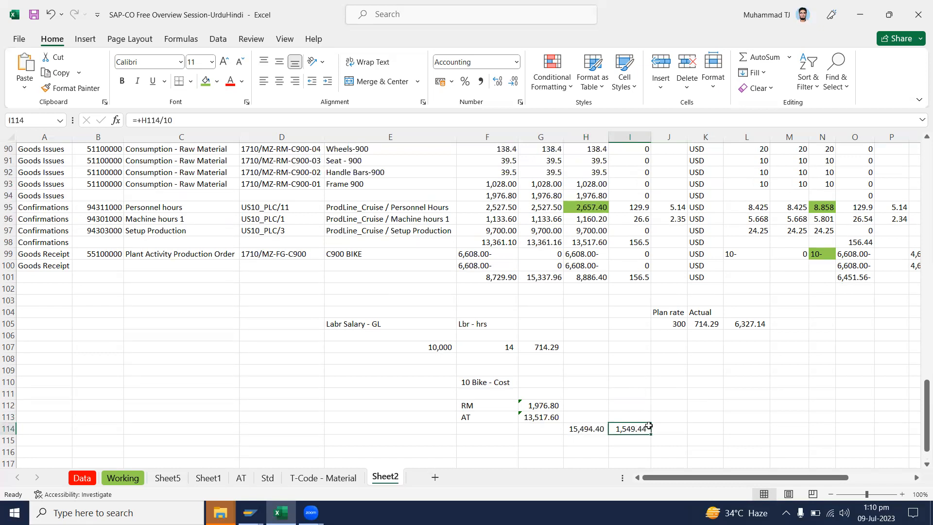
key("Up")
key("Up")
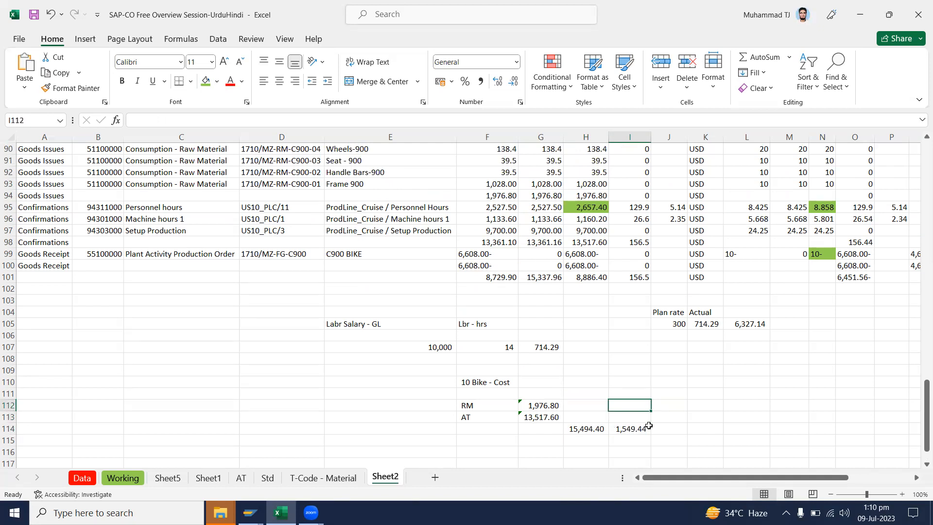
type("AT")
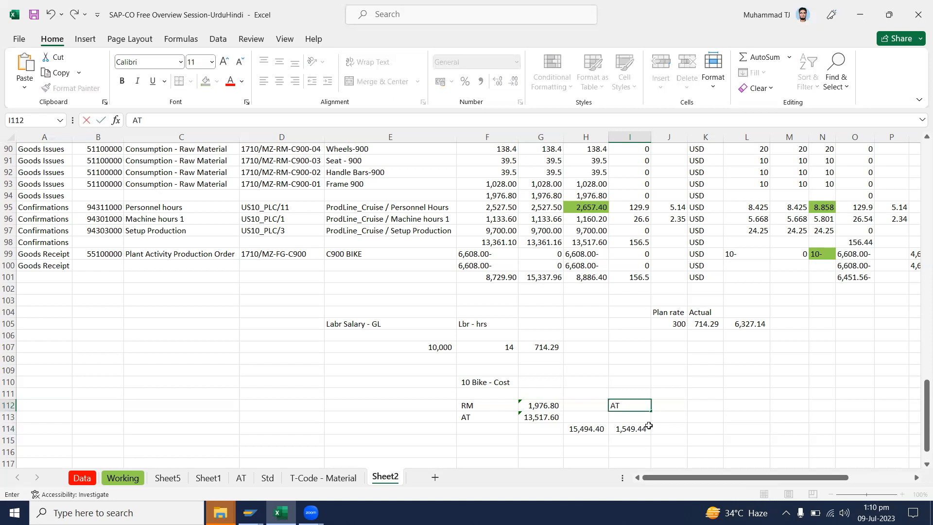
type("-Hrs Act")
key("Tab")
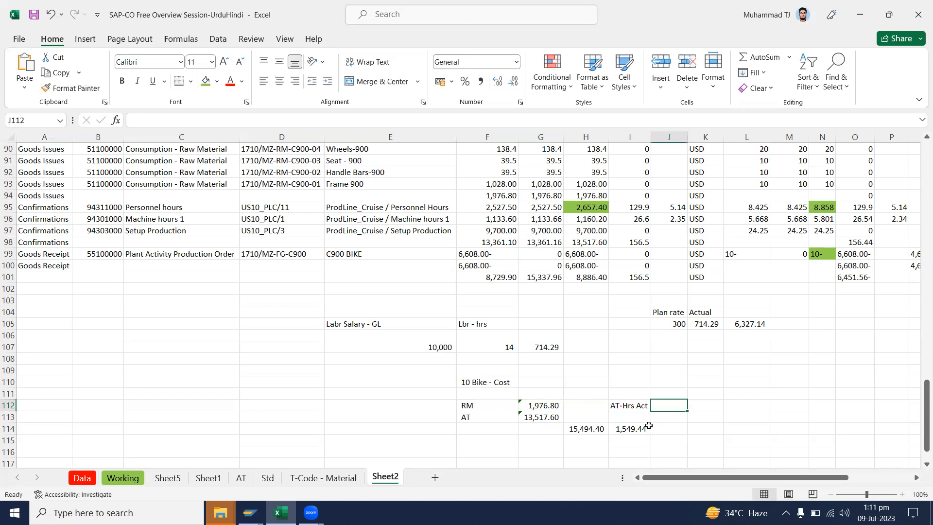
type("AC")
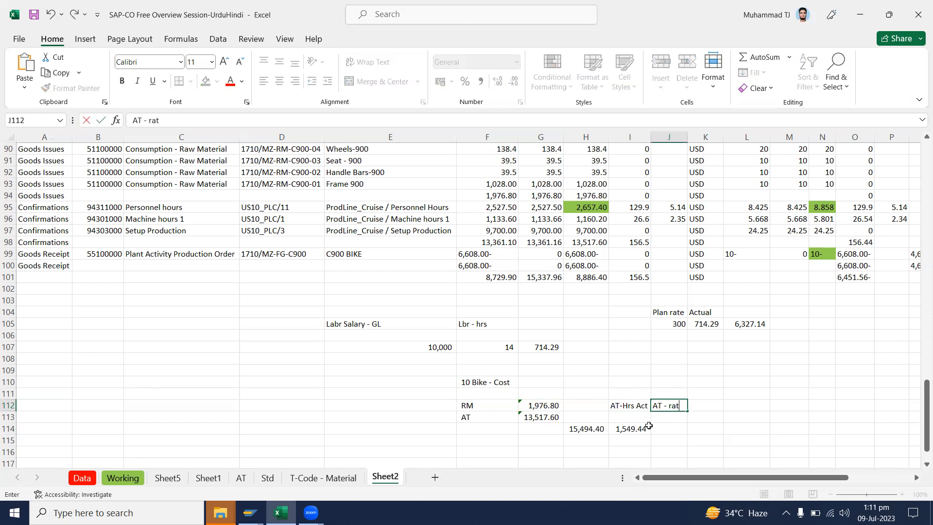
type(" - rate plan")
left_click(649, 425)
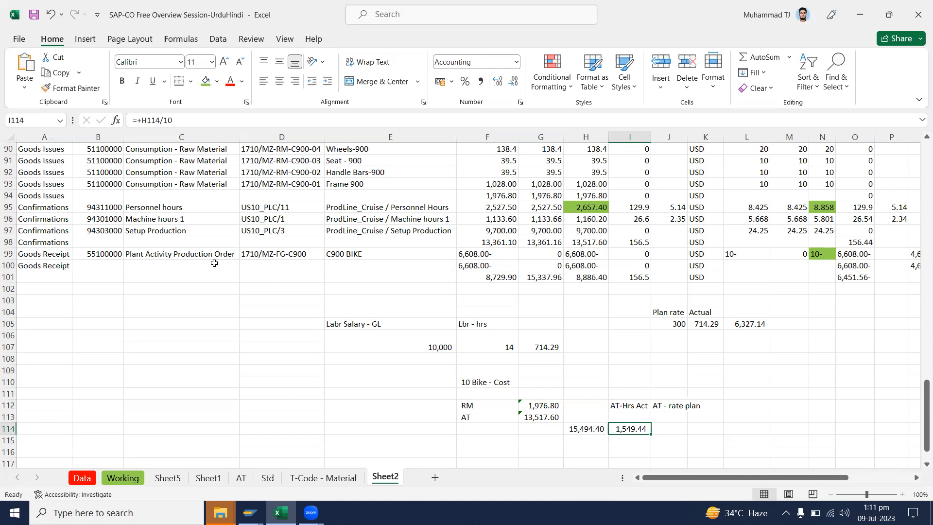
Look up the bike's standard cost in K55 of the T-Code - Material sheet and enter 660 in J114 of Sheet2.
left_click(275, 255)
left_click_drag(152, 115, 200, 120)
left_click(303, 479)
scroll(694, 305, "down", 3)
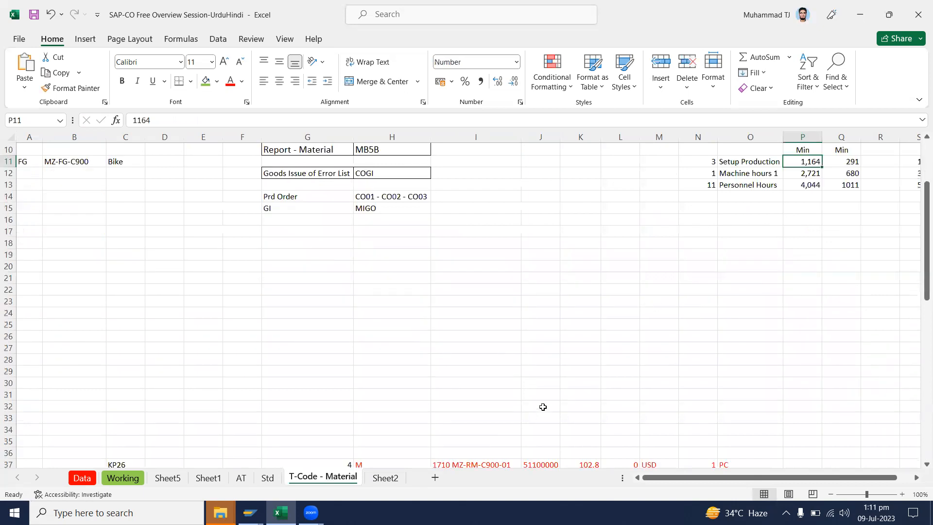
scroll(543, 407, "down", 8)
left_click(581, 394)
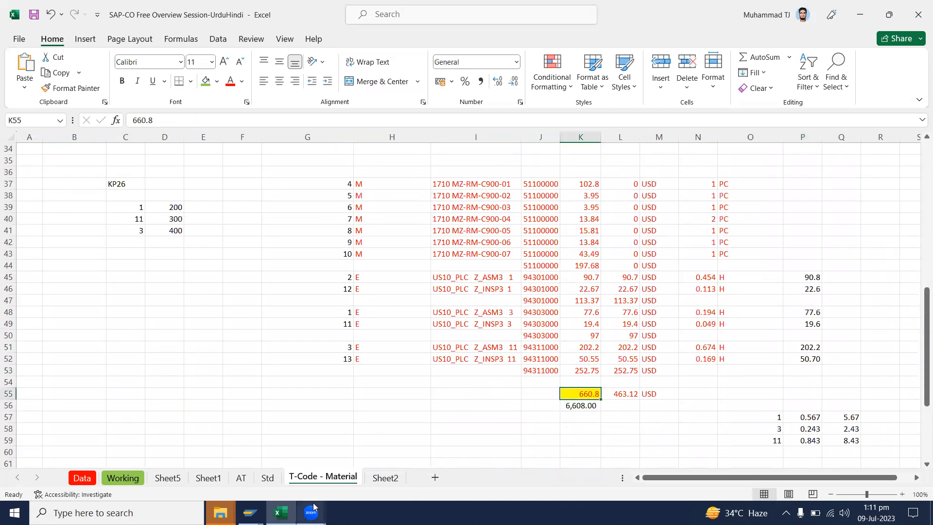
left_click(387, 479)
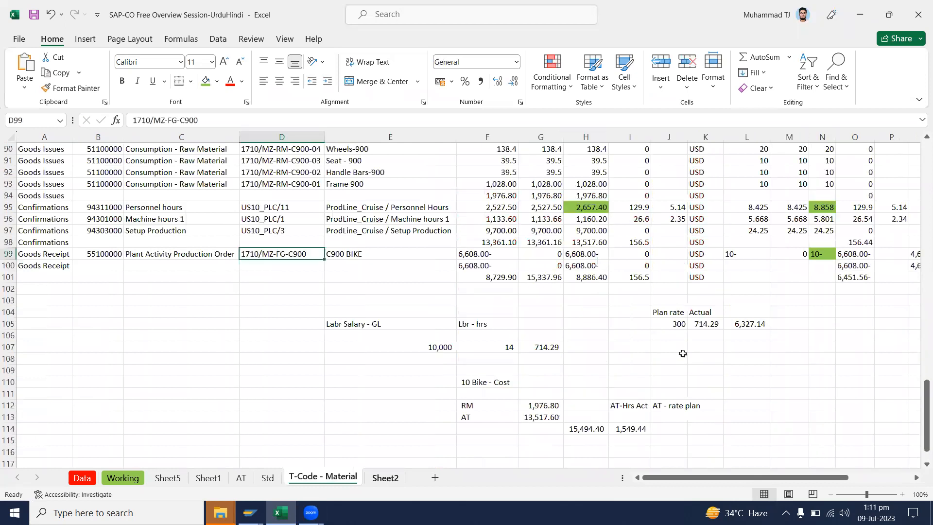
left_click(664, 431)
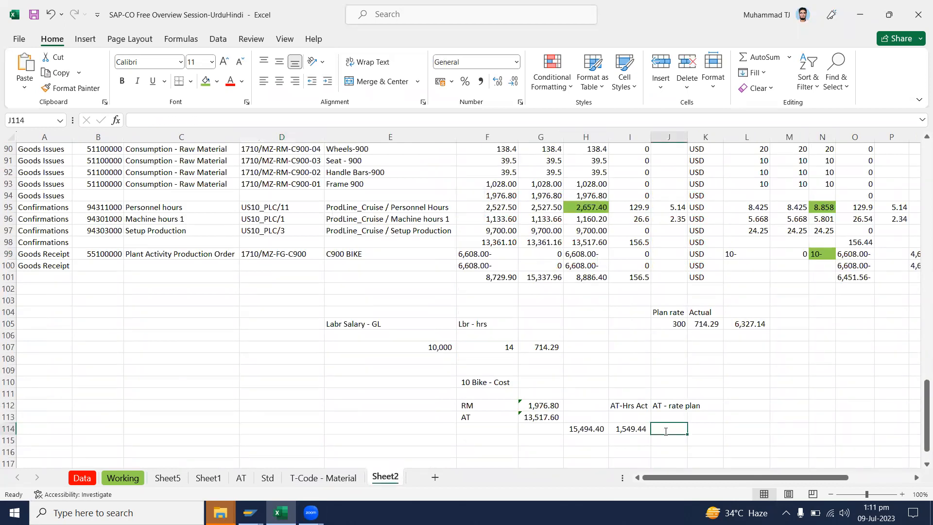
type("660")
key("Tab")
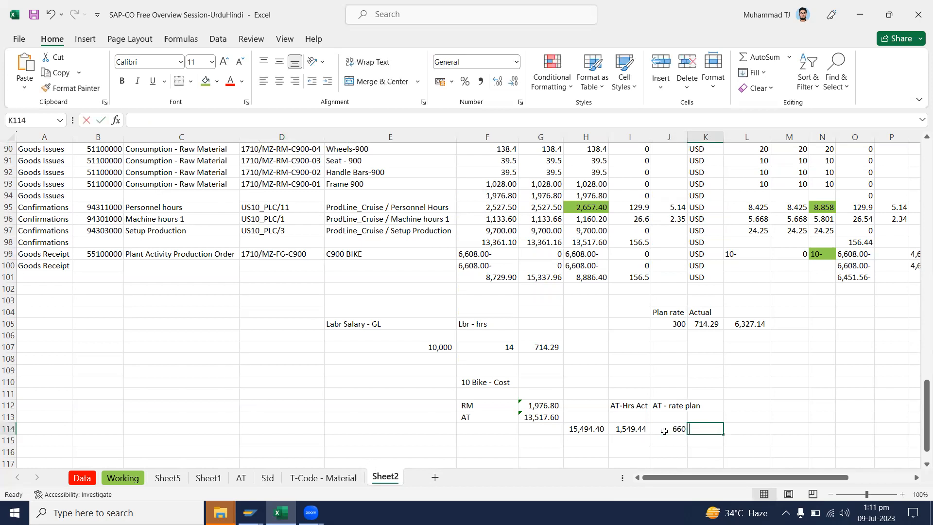
Calculate the per-bike cost difference in K114 by subtracting J114 from I114.
type("+")
key("Left")
key("Left")
type("-")
key("Left")
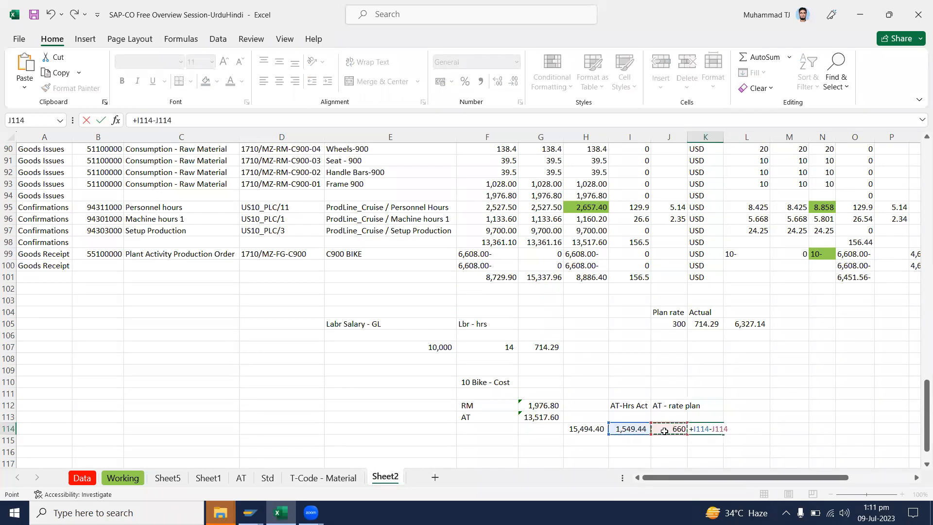
key("Return")
key("Up")
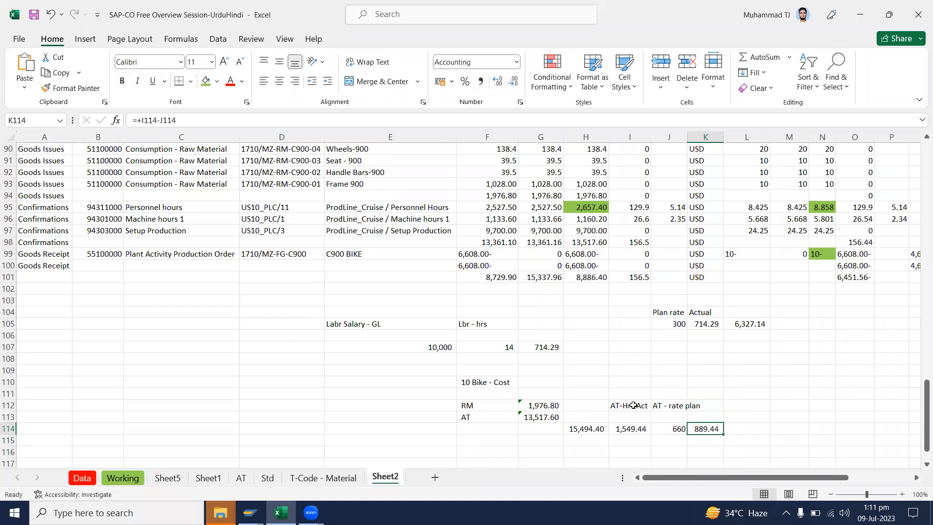
Review the 10 Bike - Cost block, including the actual and plan per-bike costs, against the order cost lines above it.
left_click_drag(635, 407, 668, 407)
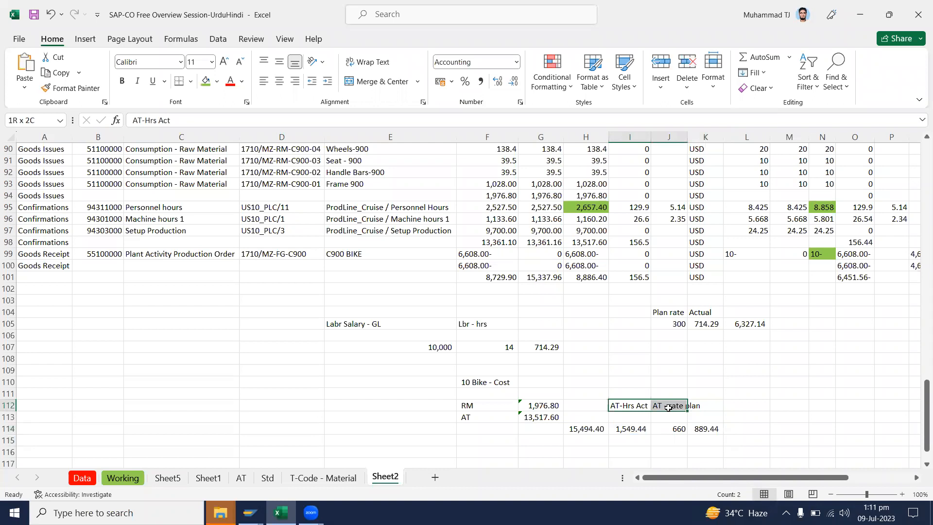
left_click_drag(668, 407, 668, 408)
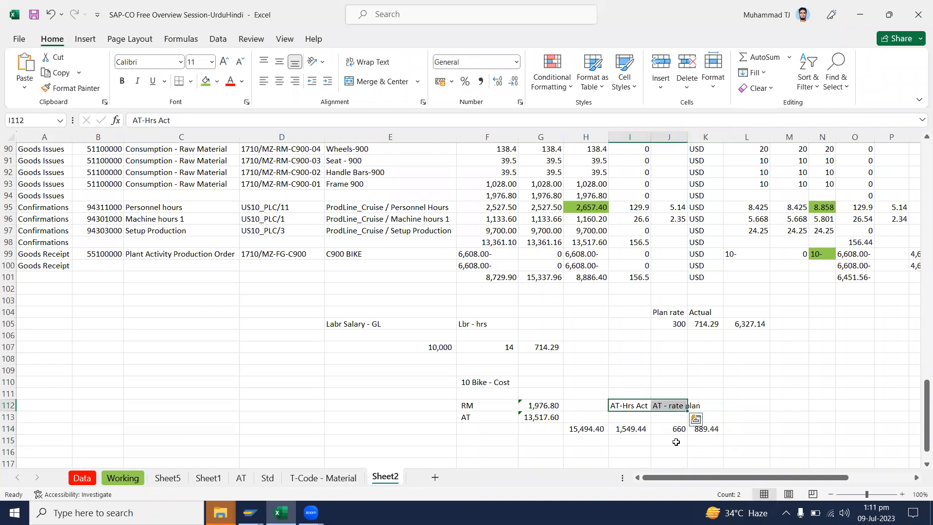
left_click(630, 427)
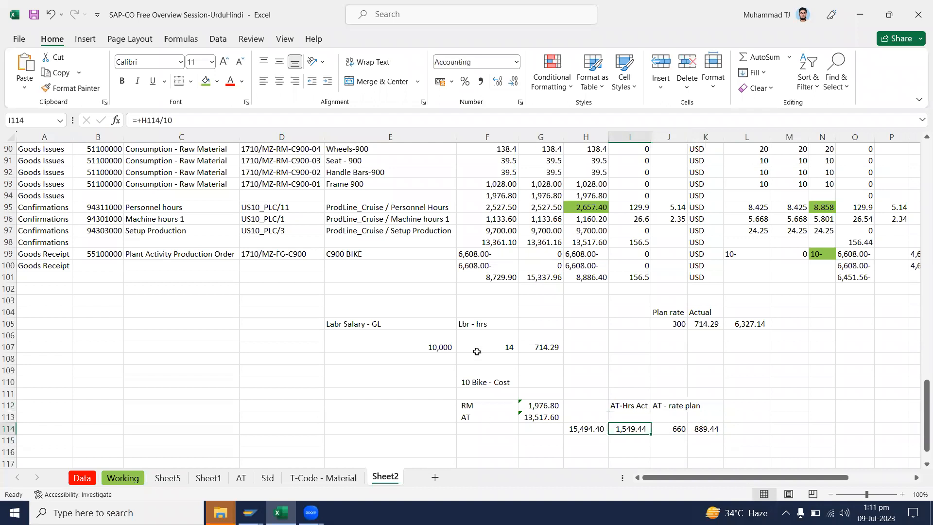
left_click_drag(484, 383, 610, 407)
left_click_drag(671, 432, 710, 441)
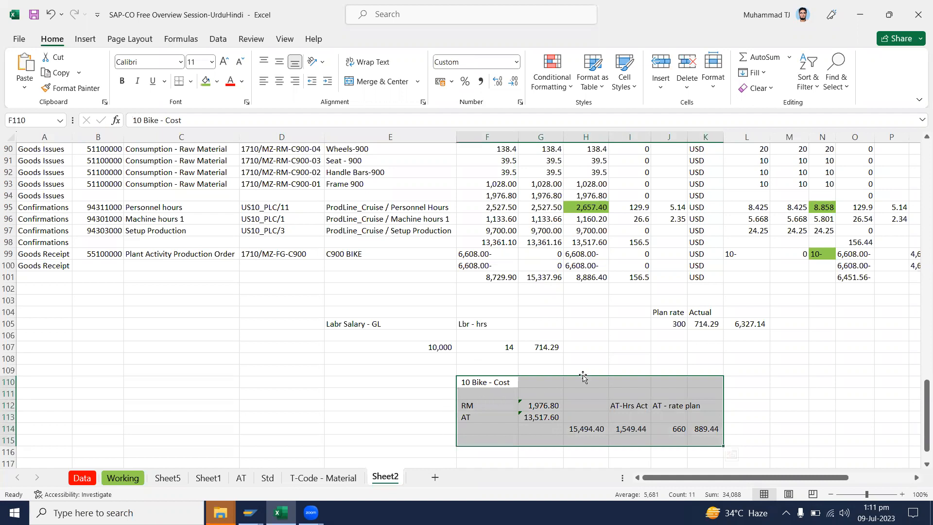
scroll(575, 369, "up", 2)
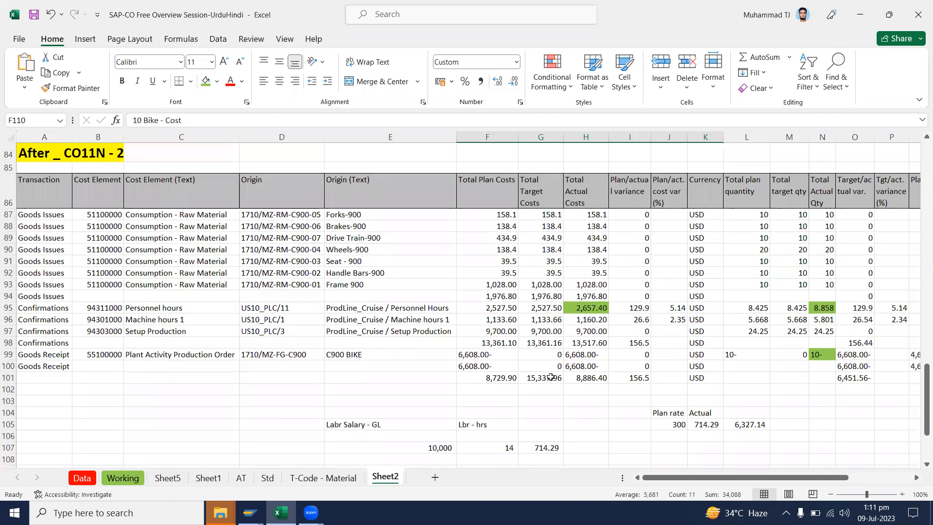
scroll(585, 426, "down", 4)
left_click_drag(466, 314, 711, 367)
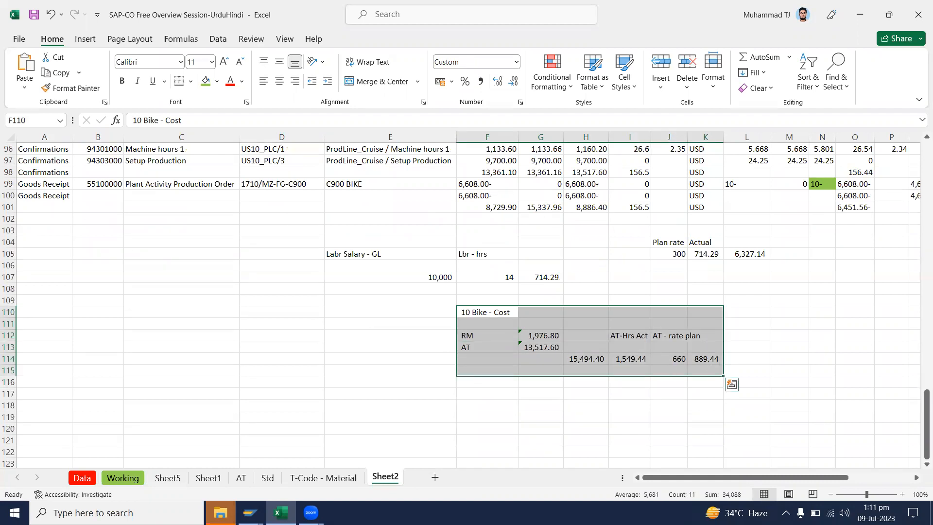
mouse_move(250, 513)
scroll(470, 389, "up", 1)
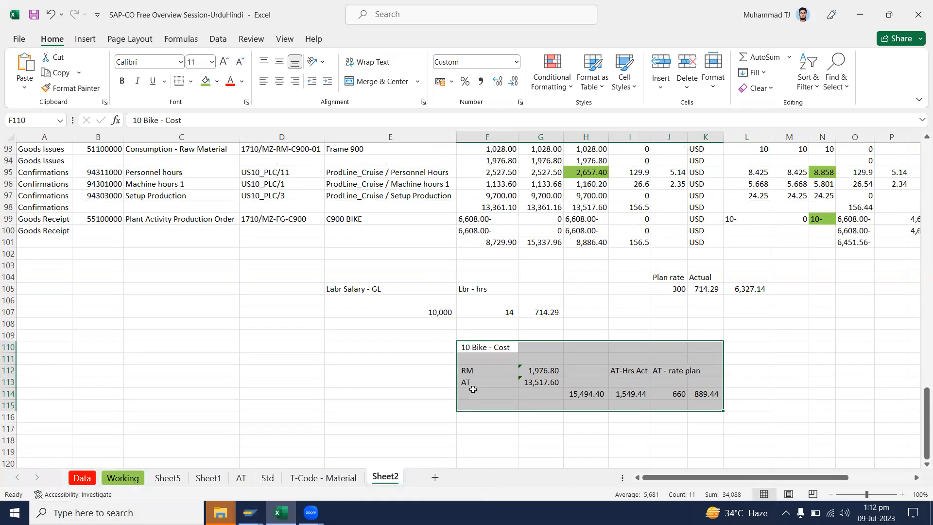
left_click(464, 336)
mouse_move(649, 408)
left_mouse_down()
mouse_move(716, 408)
mouse_move(632, 406)
left_mouse_up()
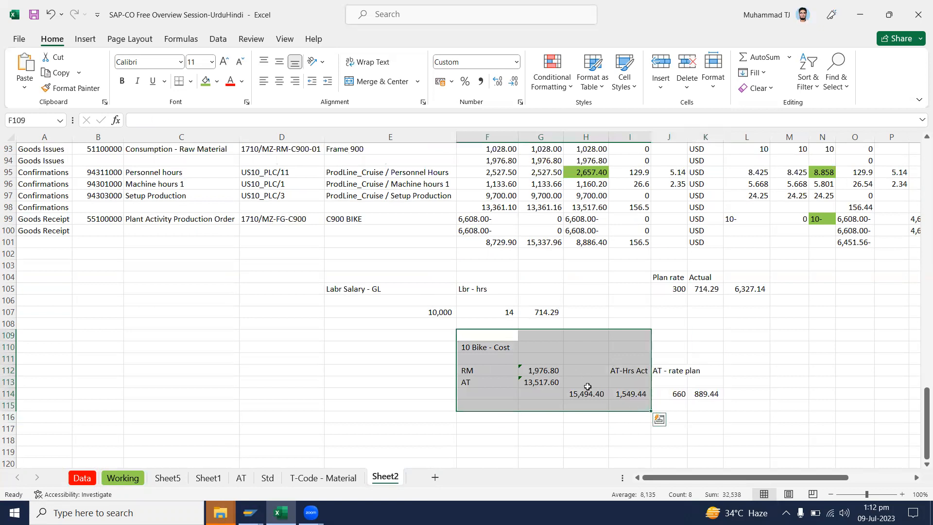
scroll(587, 387, "up", 2)
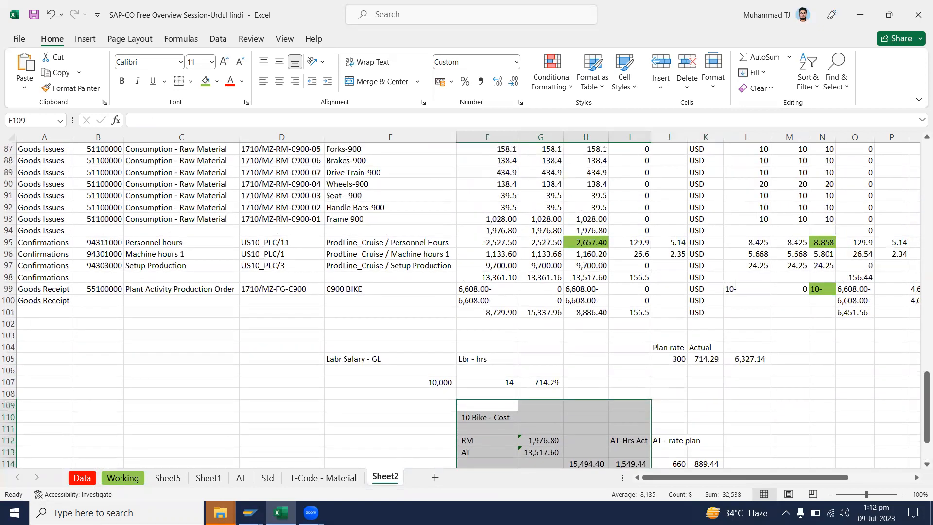
Switch to SAP, exit the production order change screen to SAP Easy Access, and return to the Excel workbook.
left_click(249, 513)
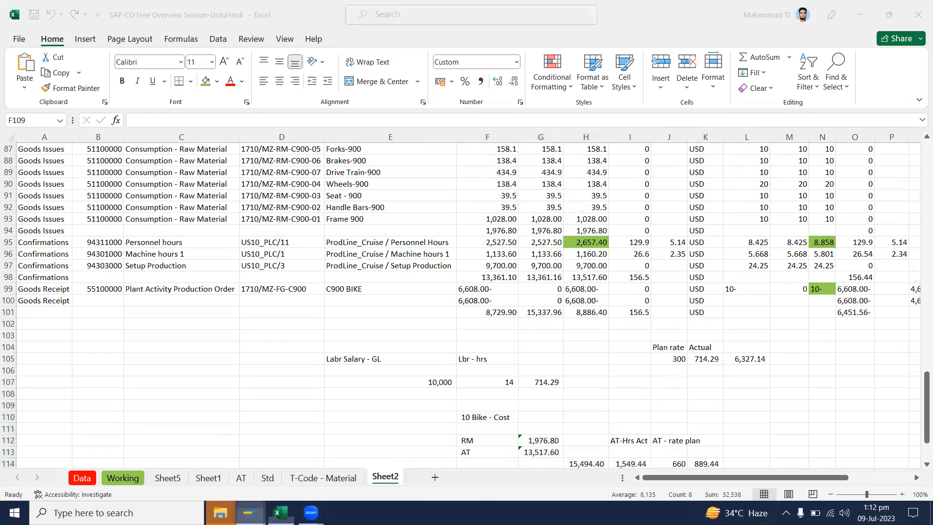
left_click(293, 454)
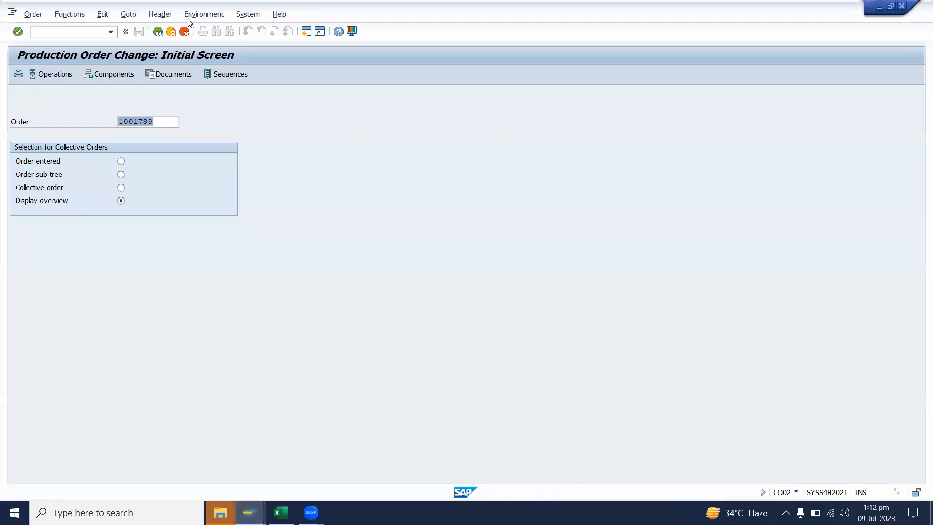
left_click(158, 32)
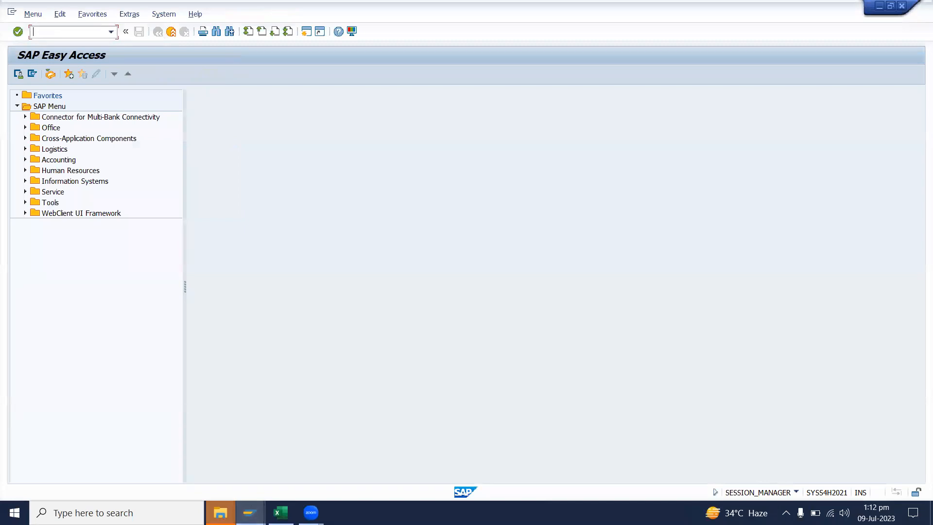
left_click(221, 512)
left_click(457, 455)
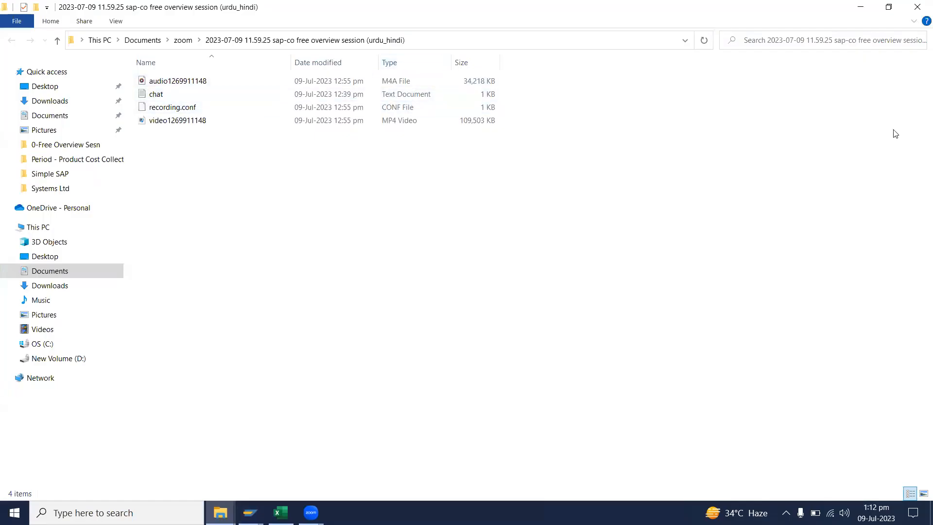
key("alt+Tab")
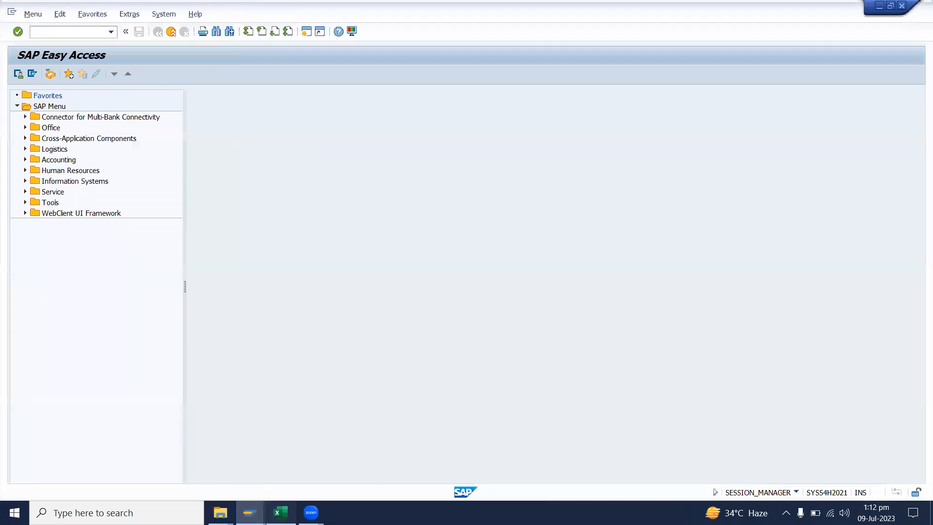
left_click(280, 512)
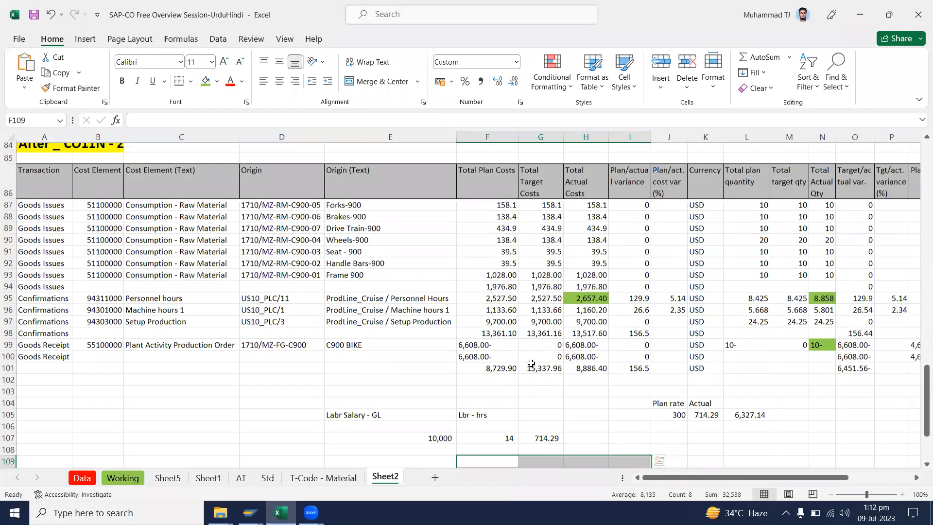
Compare the actual per-bike cost in I114 and the plan cost in J114 with the After _ CO11N - 2 order costs.
scroll(531, 363, "up", 1)
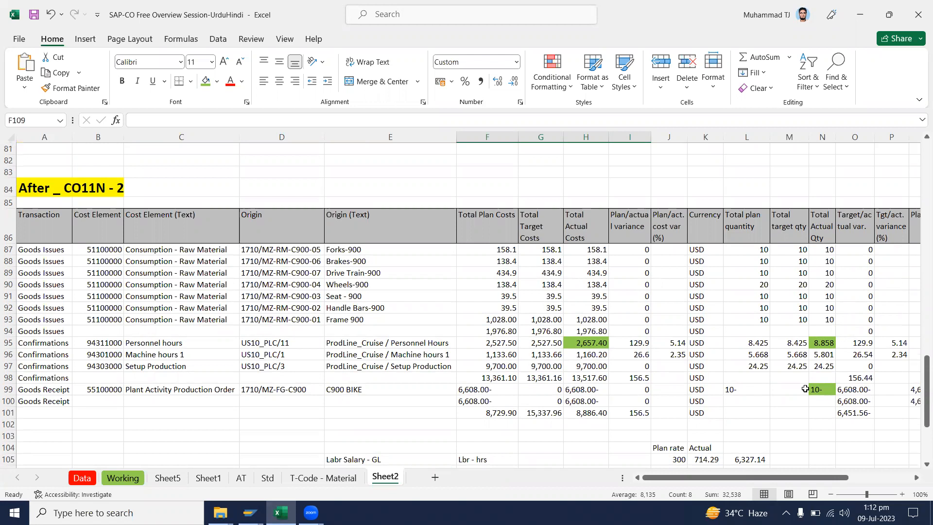
scroll(805, 388, "down", 3)
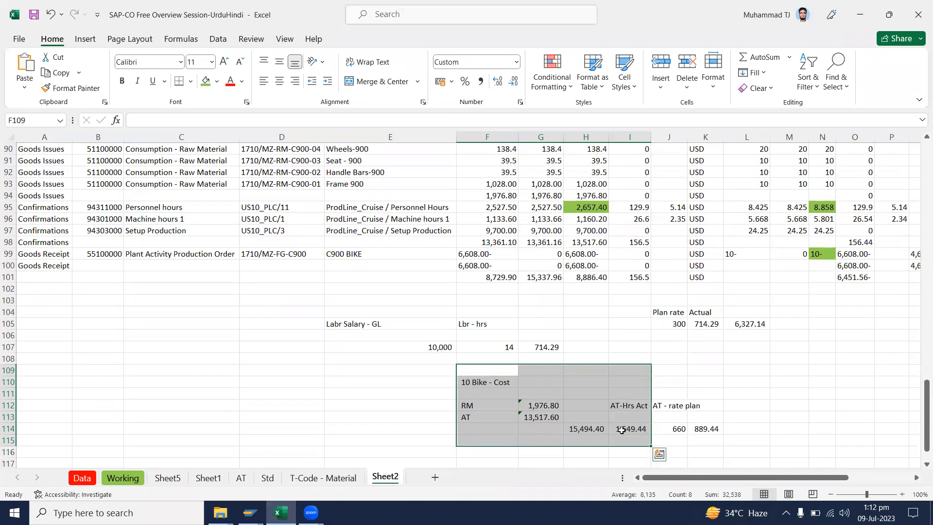
left_click(615, 430)
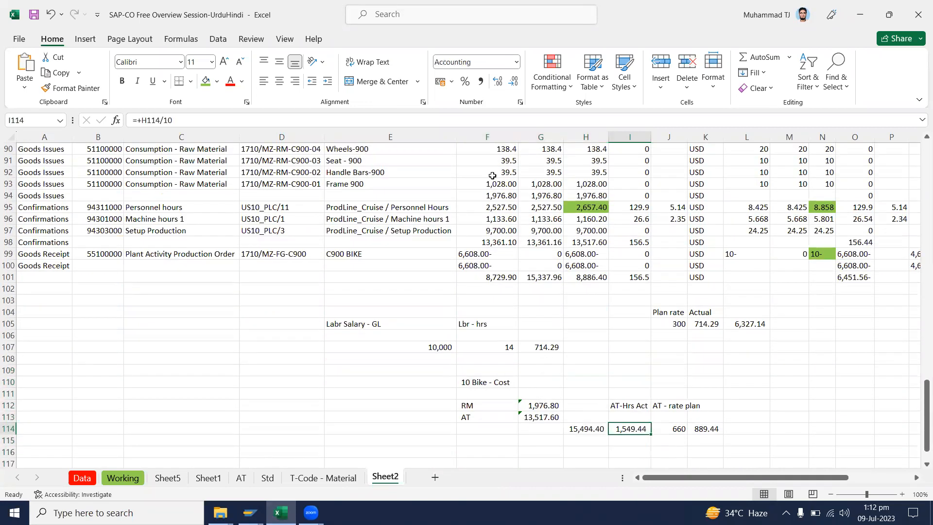
scroll(522, 243, "up", 2)
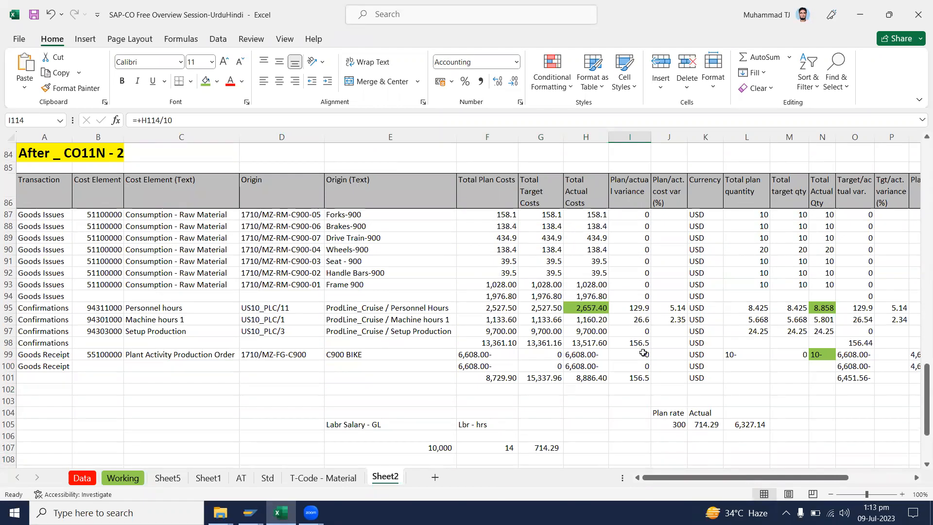
scroll(637, 349, "down", 2)
double_click(627, 430)
key("Escape")
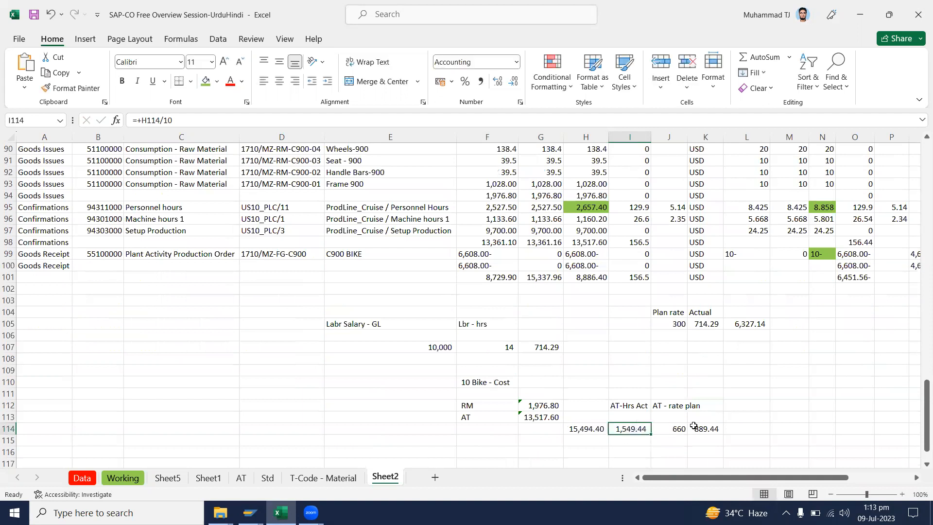
left_click(671, 425)
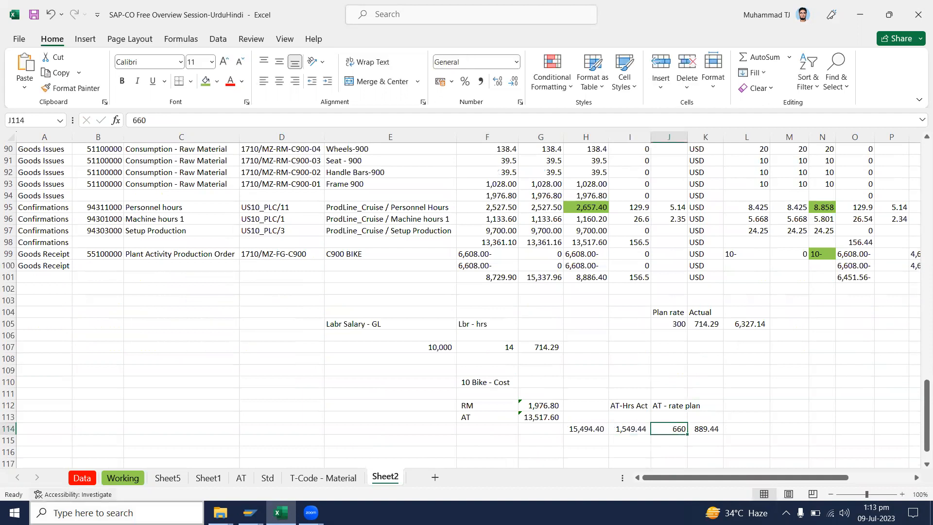
Look over the Month End Closing Mass Run list on the Data sheet and return to the Sheet2 cost calculation.
left_click(82, 477)
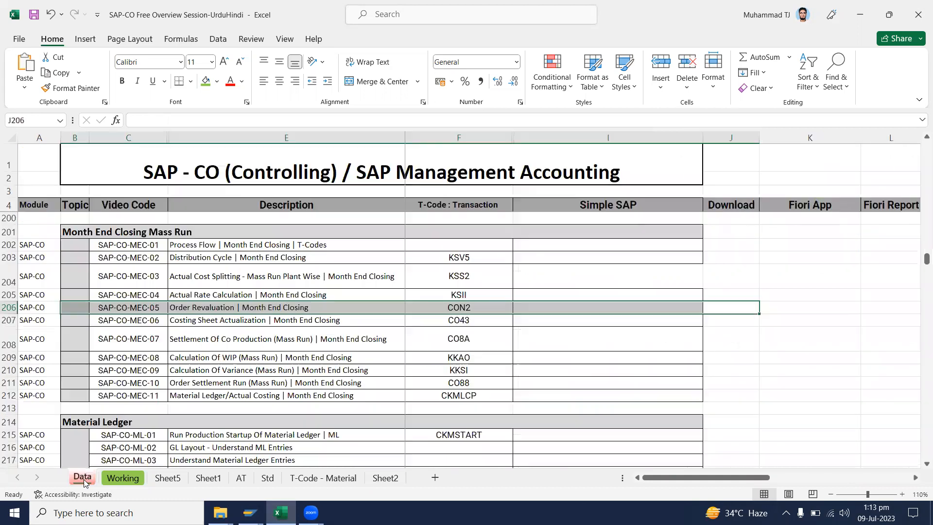
scroll(165, 427, "down", 2)
scroll(185, 413, "up", 3)
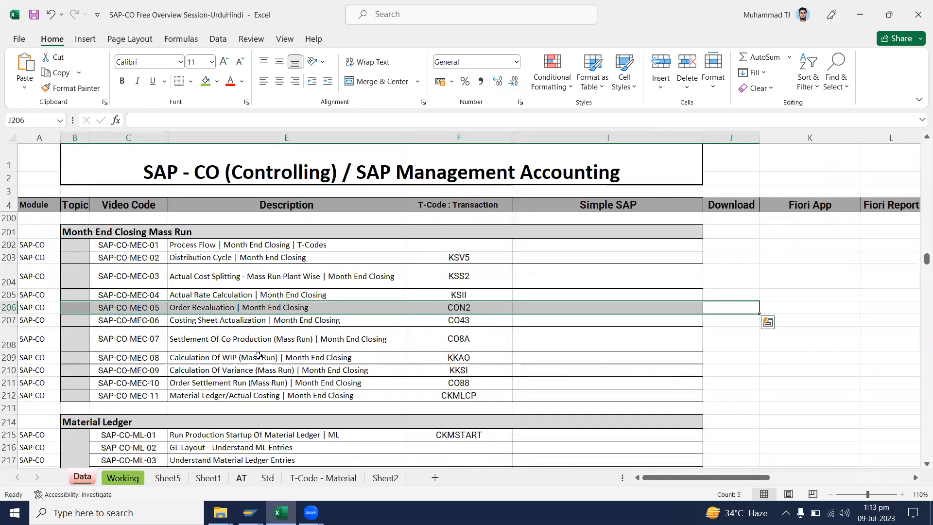
left_click(241, 478)
left_click(356, 479)
left_click(396, 478)
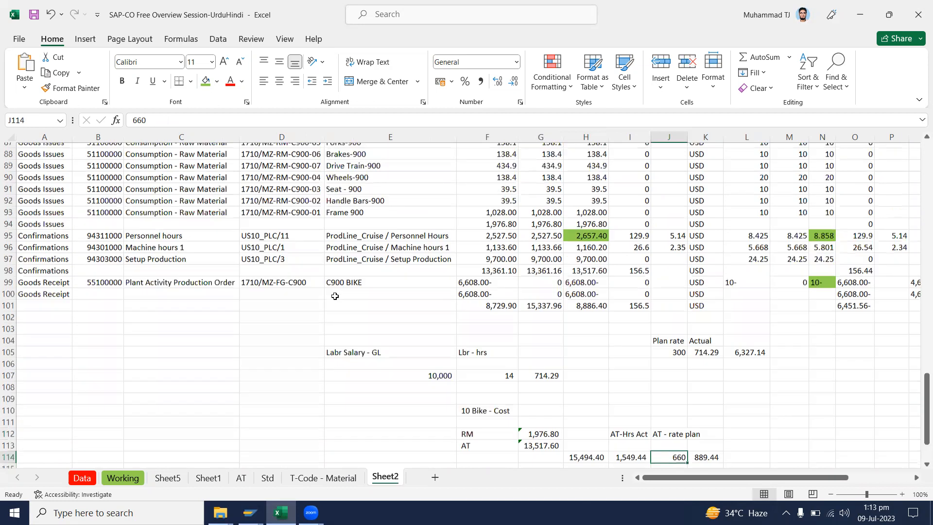
scroll(330, 296, "up", 1)
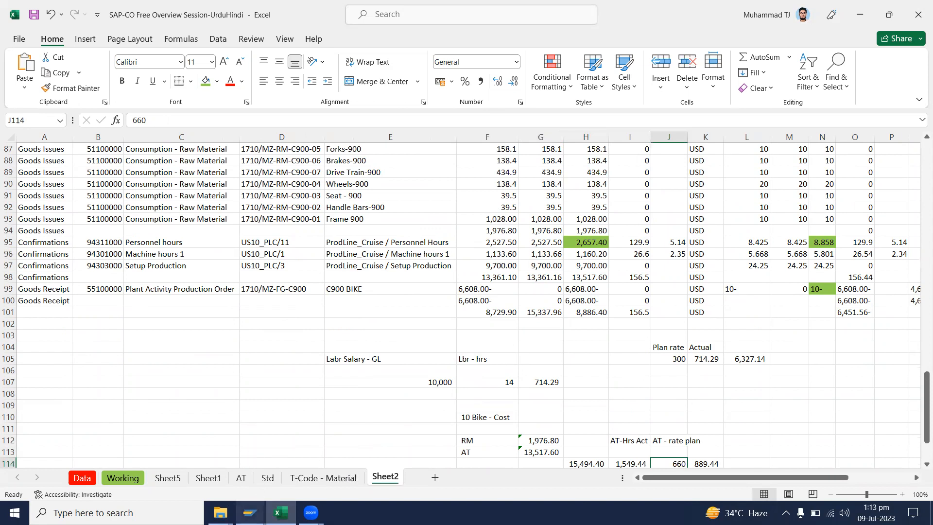
Switch to SAP, view the US10_PLC Cost Centers: Actual/Plan/Variance report, and open vendor invoice entry with FB60 from the SAP Easy Access session.
left_click(250, 513)
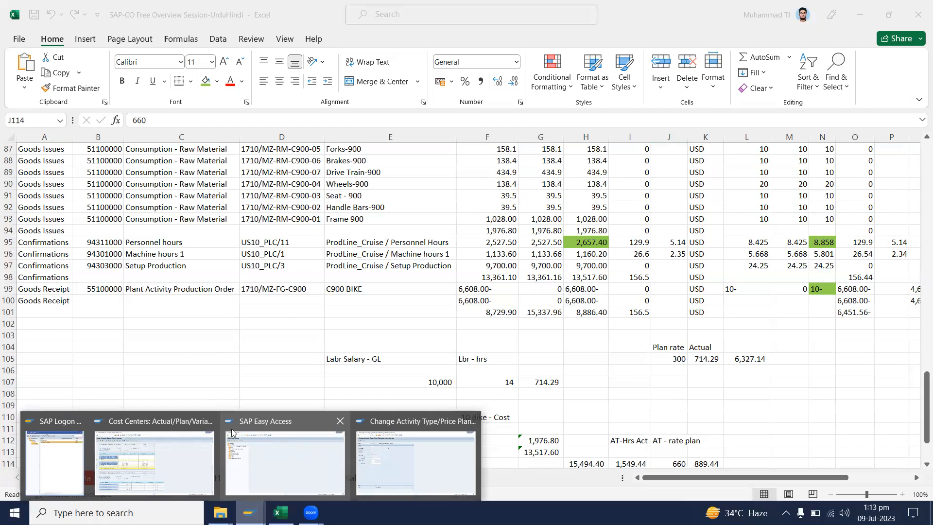
left_click(156, 473)
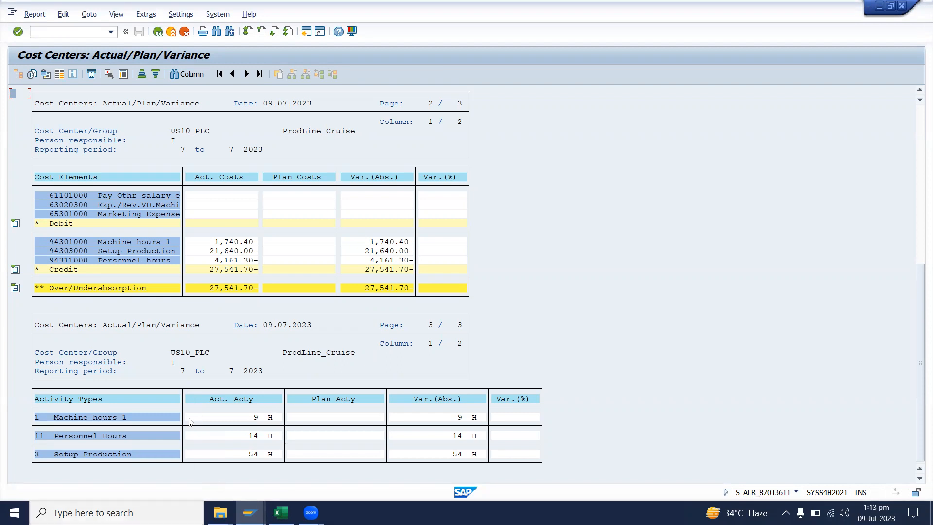
mouse_move(252, 511)
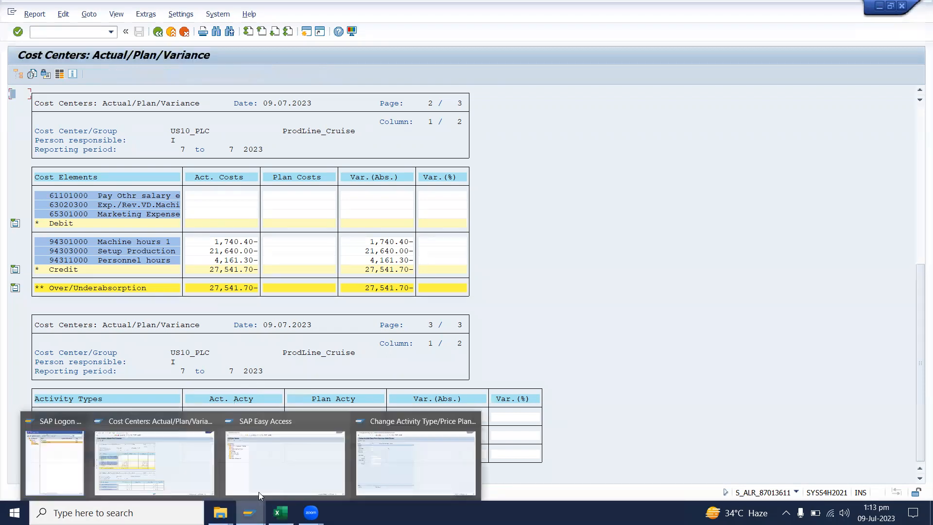
left_click(250, 465)
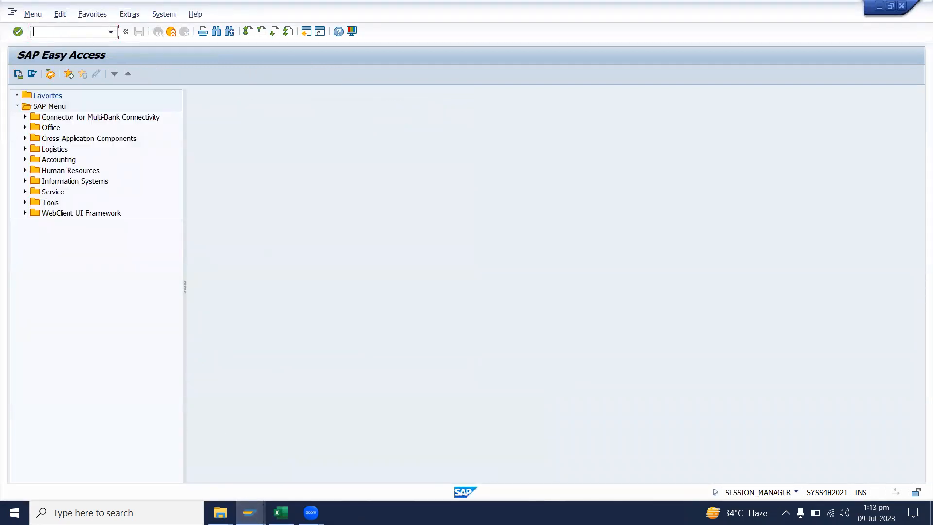
type("fb60")
key("Return")
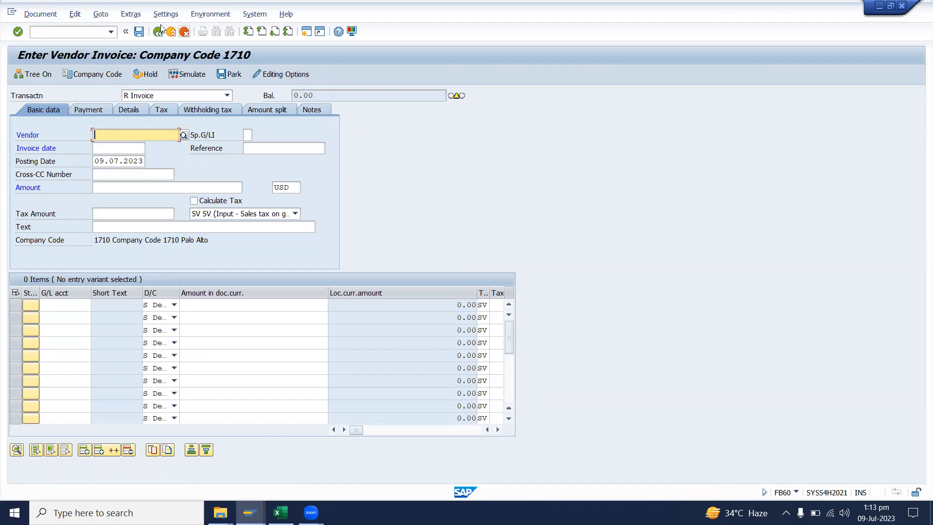
Return to the Excel workbook and highlight the plan rate and actual rate block in J104:L105 of Sheet2.
left_click(280, 513)
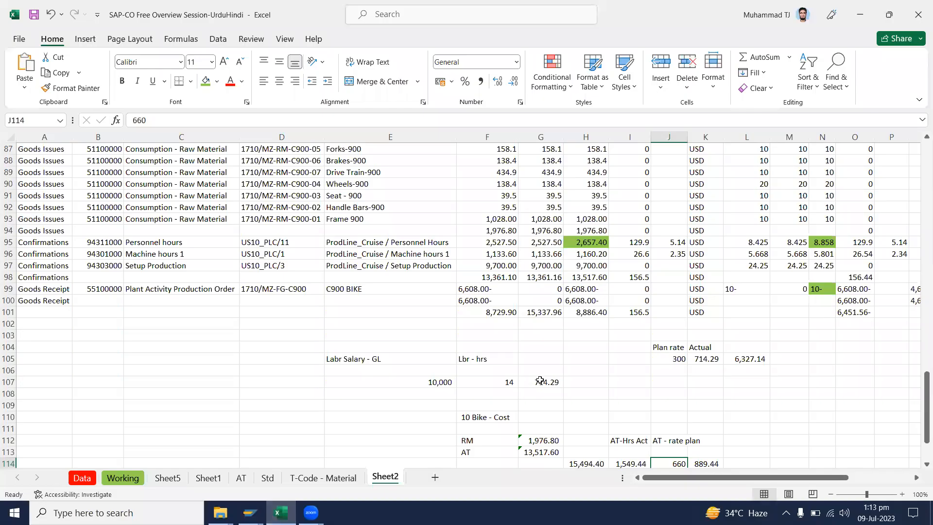
scroll(617, 329, "down", 1)
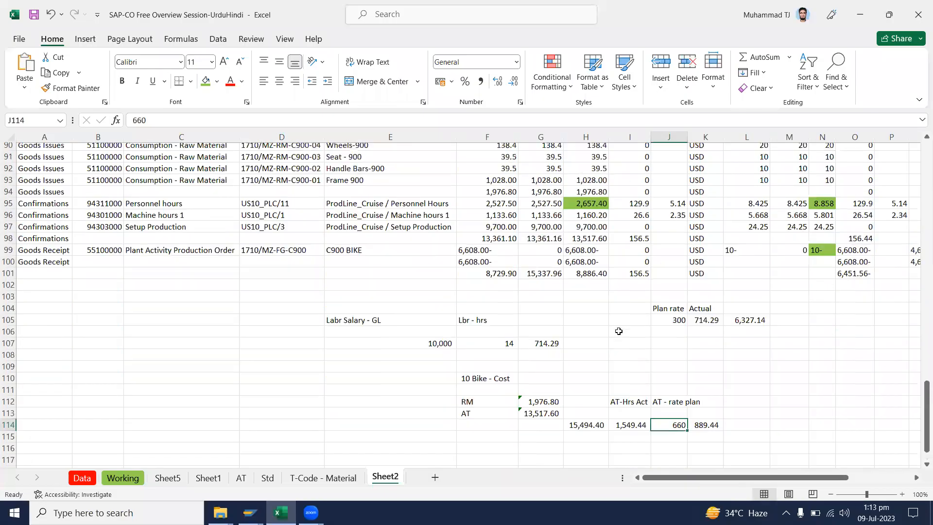
scroll(598, 344, "up", 1)
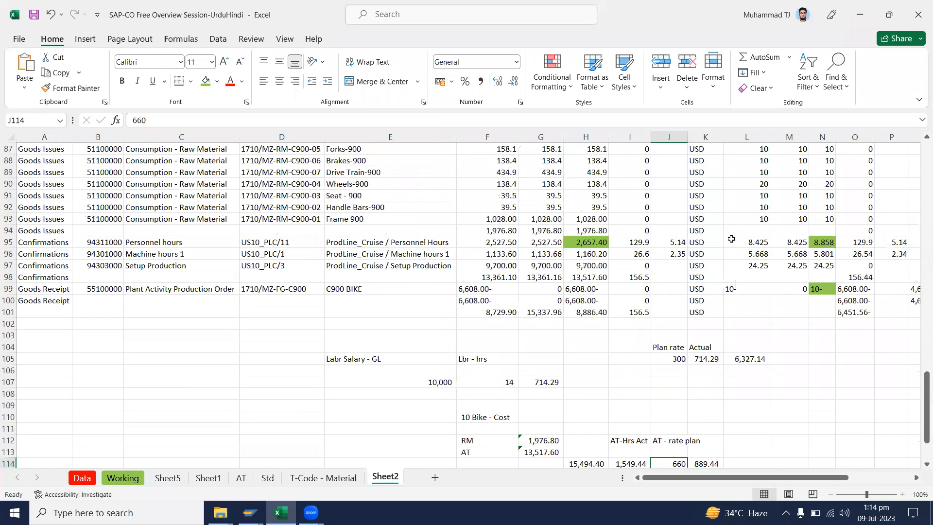
left_click_drag(666, 347, 751, 359)
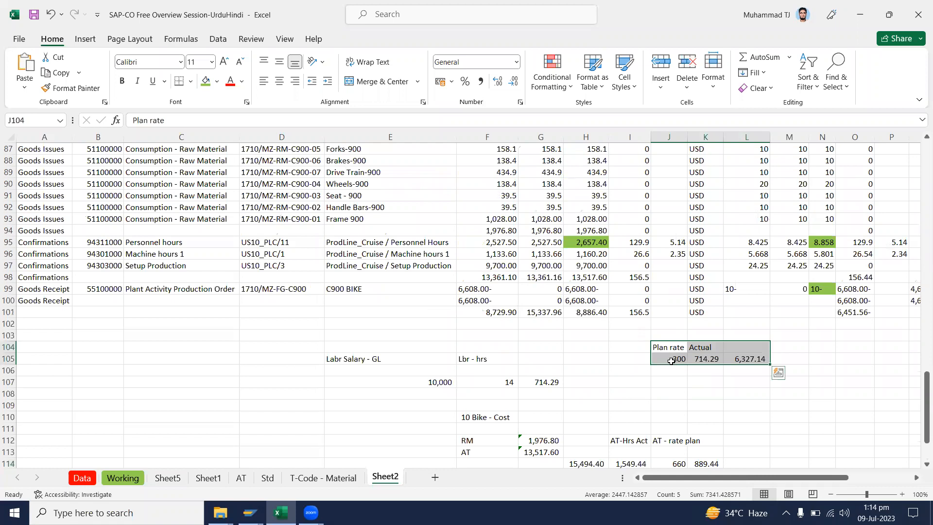
On the Data sheet, highlight the month-end process flow and KSV5 distribution rows, followed by the KSS2 cost splitting row.
left_click(316, 479)
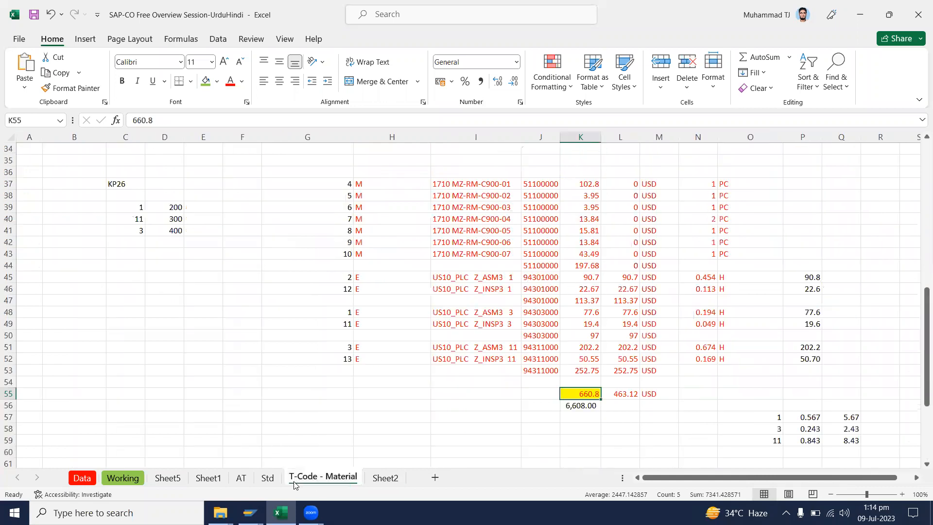
left_click(83, 478)
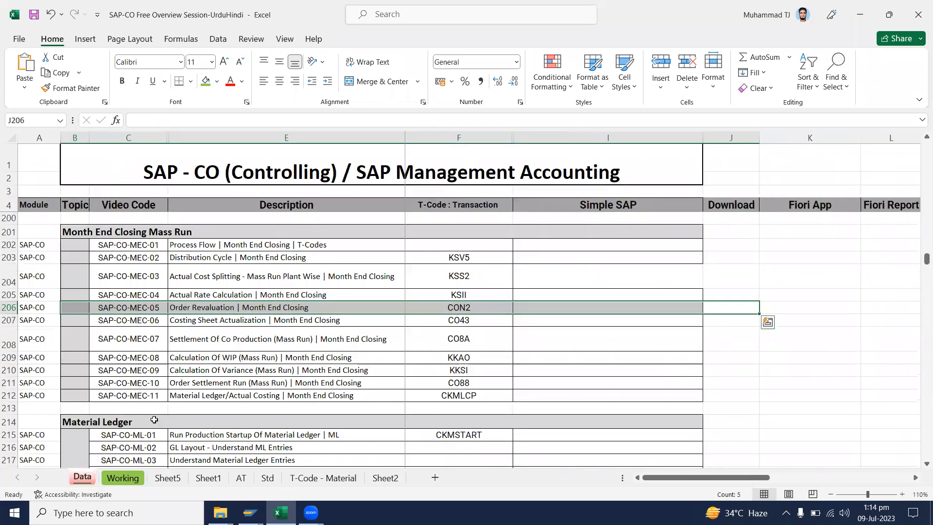
left_click_drag(9, 244, 38, 258)
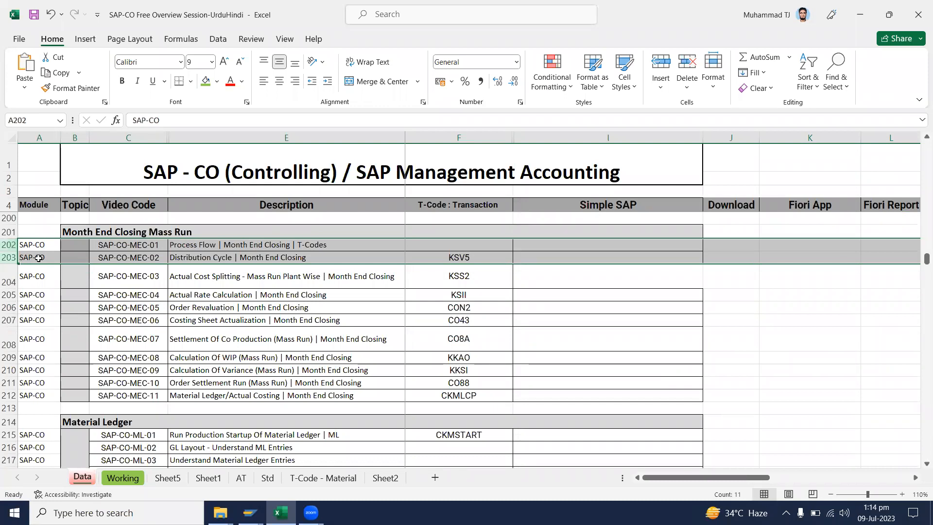
left_click(7, 279)
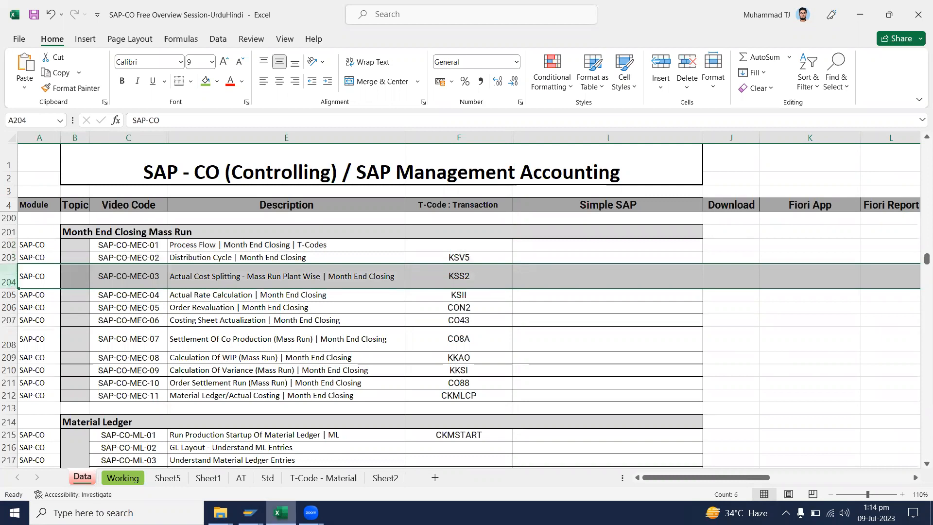
mouse_move(280, 513)
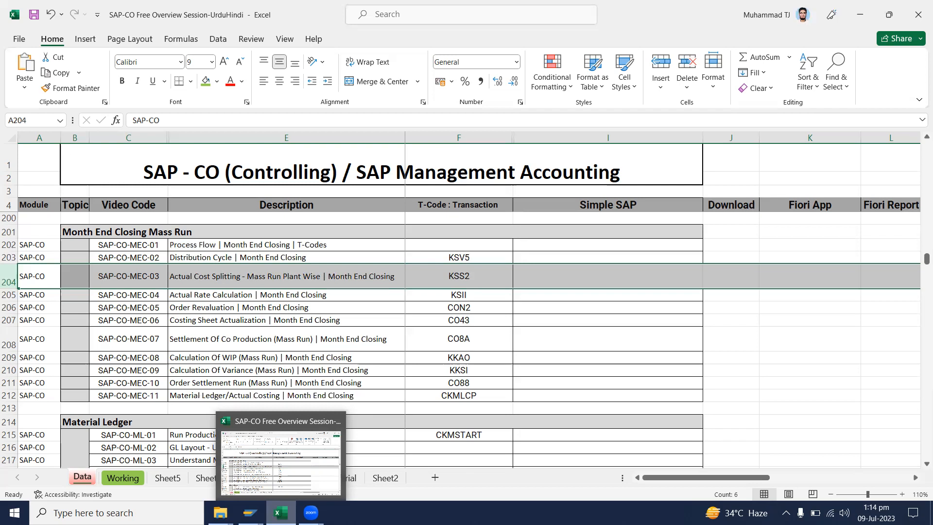
left_click(642, 339)
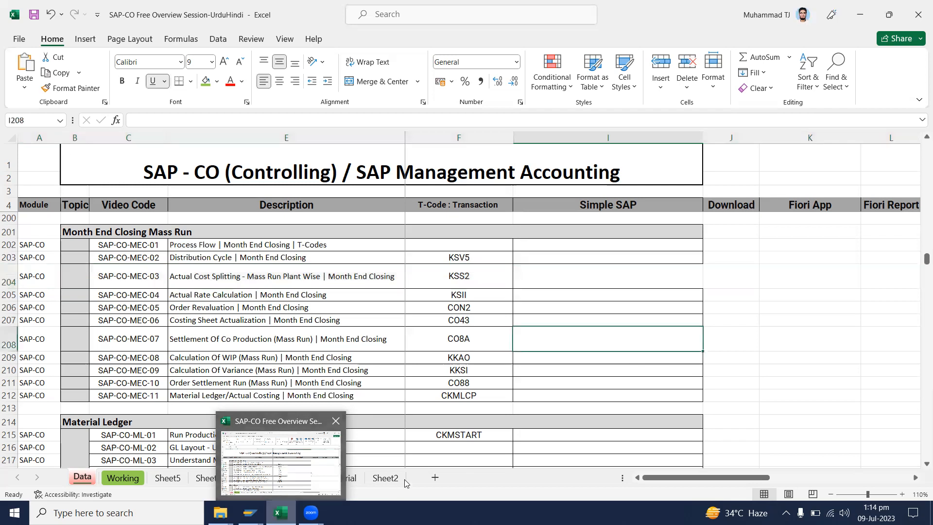
On Sheet2, enter the headings CE in B120 and AT in C120 below the bike cost block.
left_click(388, 478)
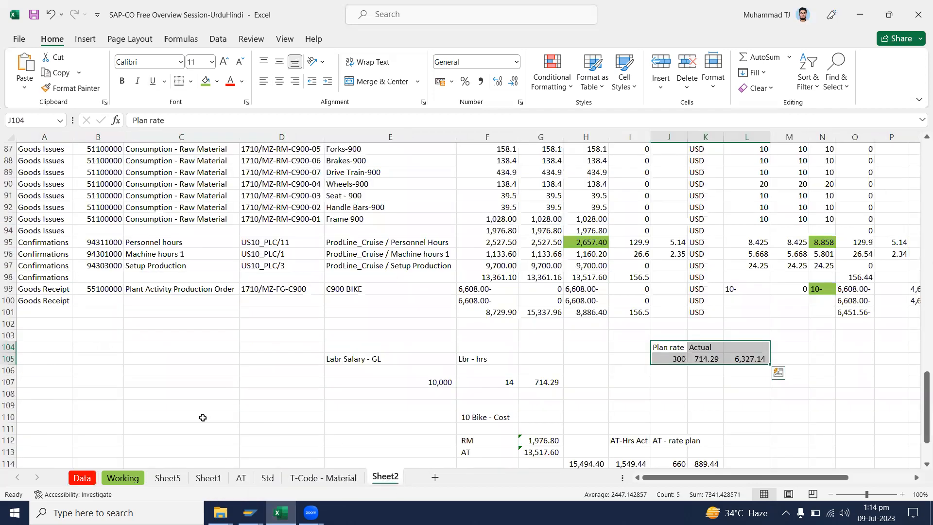
scroll(93, 425, "down", 1)
left_click(93, 425)
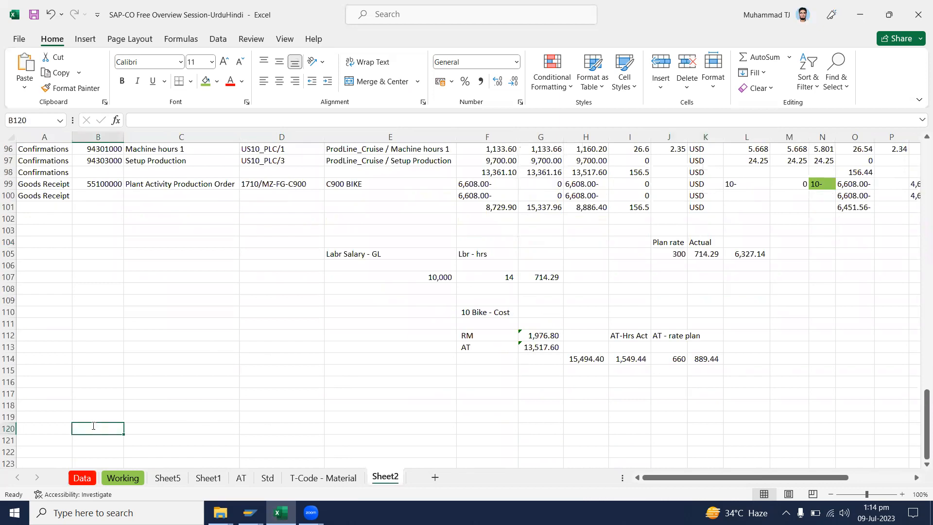
type("CE")
key("Return")
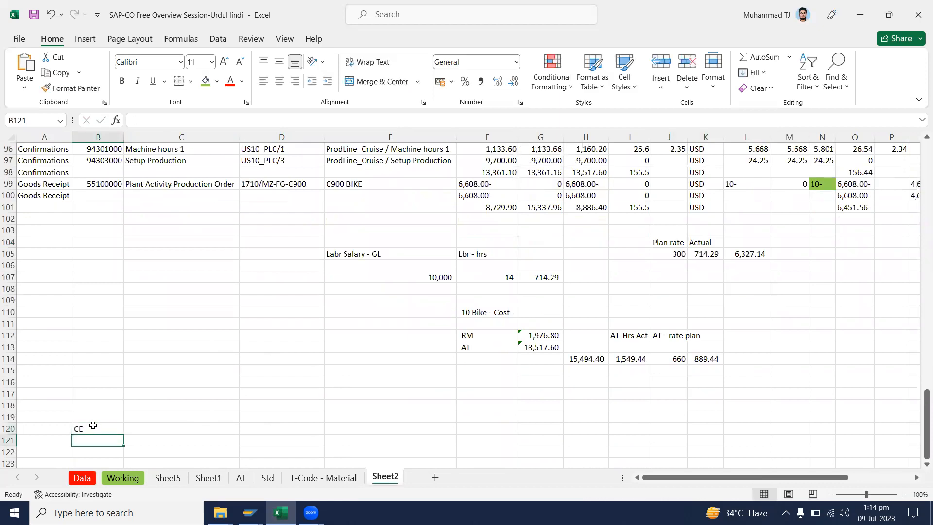
key("Right")
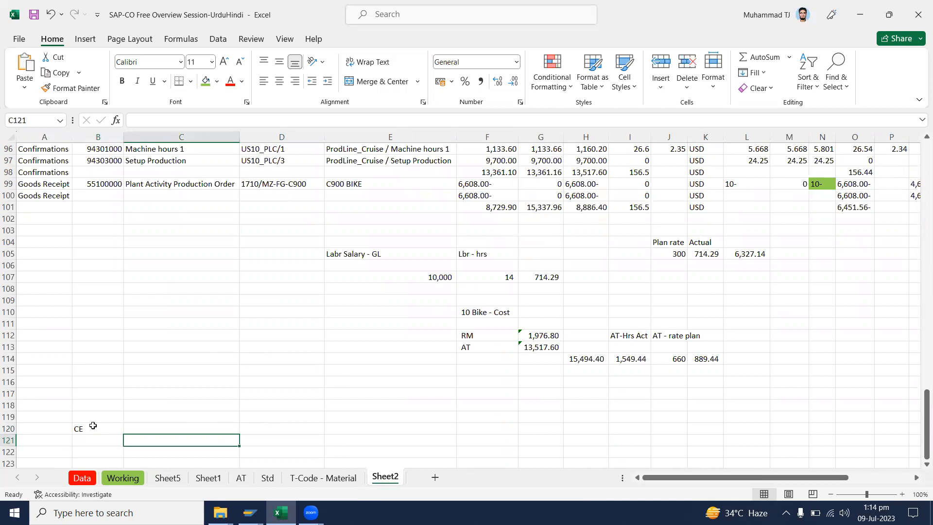
key("Up")
type("AT")
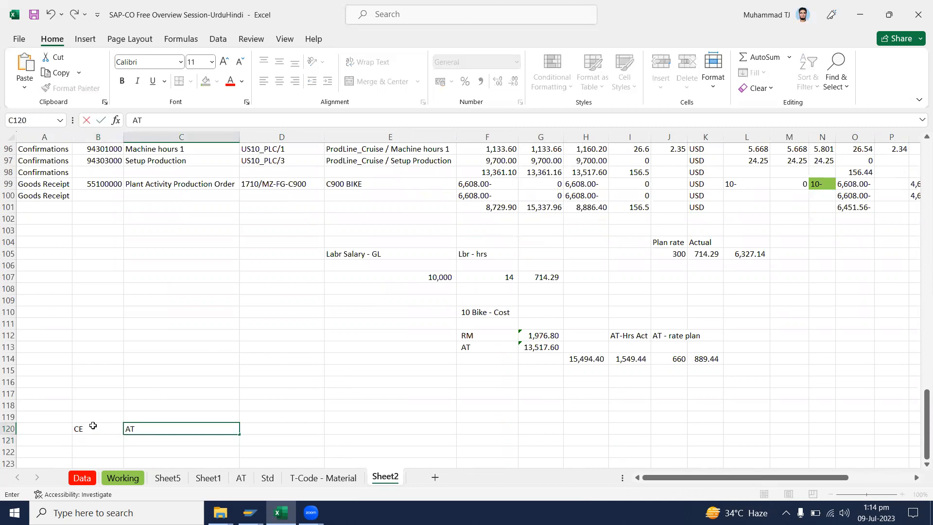
key("Return")
List the activity types Lbr, Mac and Setp in C121:C123 under the AT heading.
type("Lbr")
key("Return")
type("Mac")
key("Return")
type("Setp")
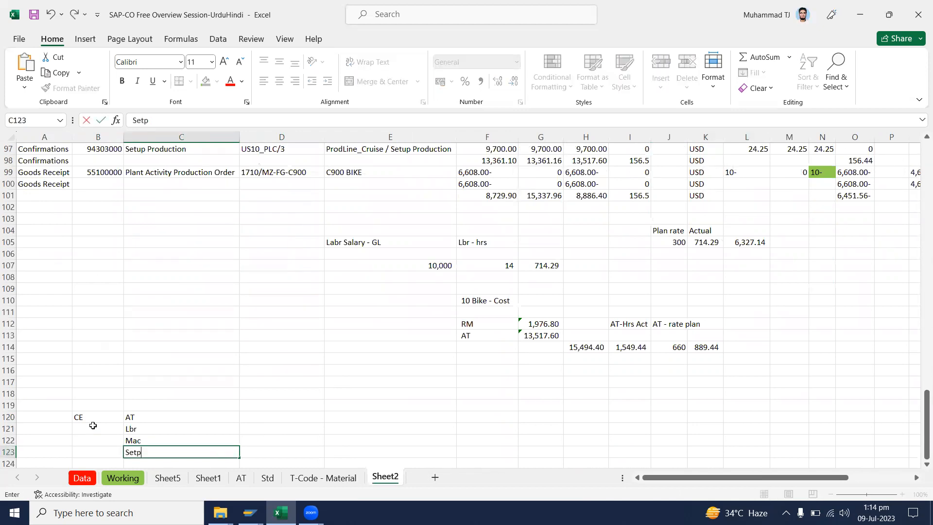
left_click(93, 426)
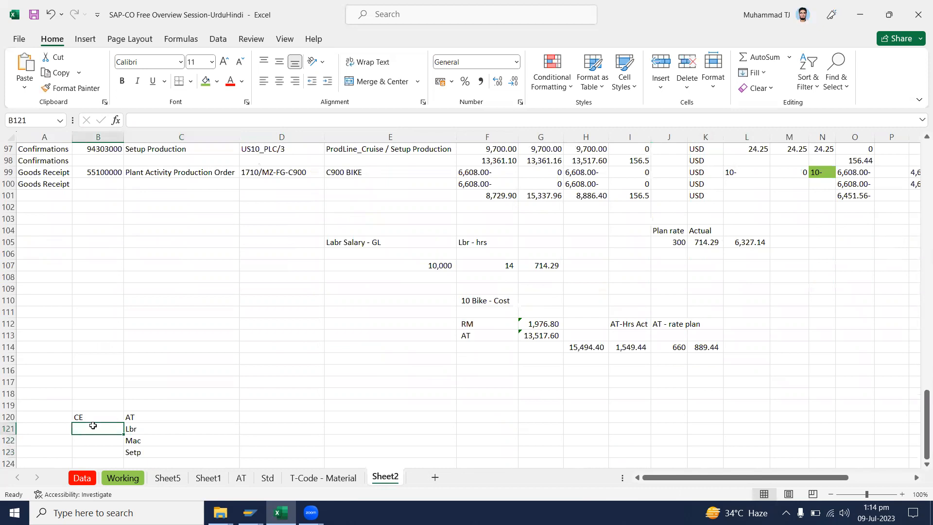
Move Mac and Setp down to C127:C128 and list Salary, Bonus and Ove time in B121:B123 beside Lbr.
scroll(158, 379, "down", 2)
left_click_drag(159, 370, 179, 424)
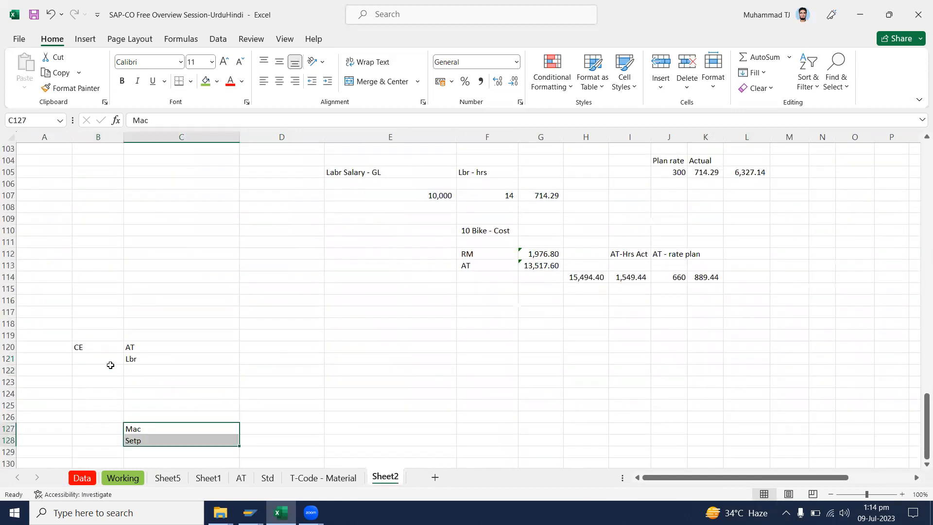
left_click(109, 363)
type("Salary")
key("Return")
type("Bi")
type("o")
key("BackSpace")
key("BackSpace")
type("onus")
key("Return")
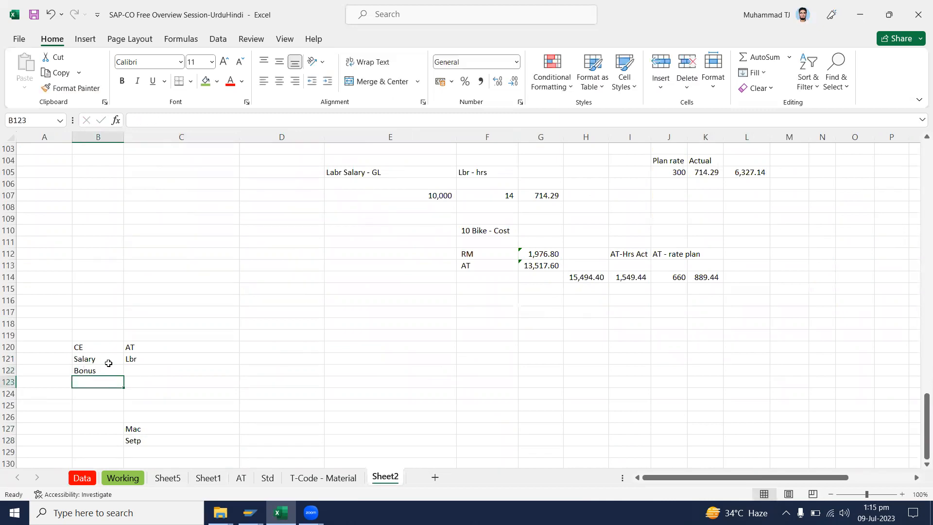
type("Over")
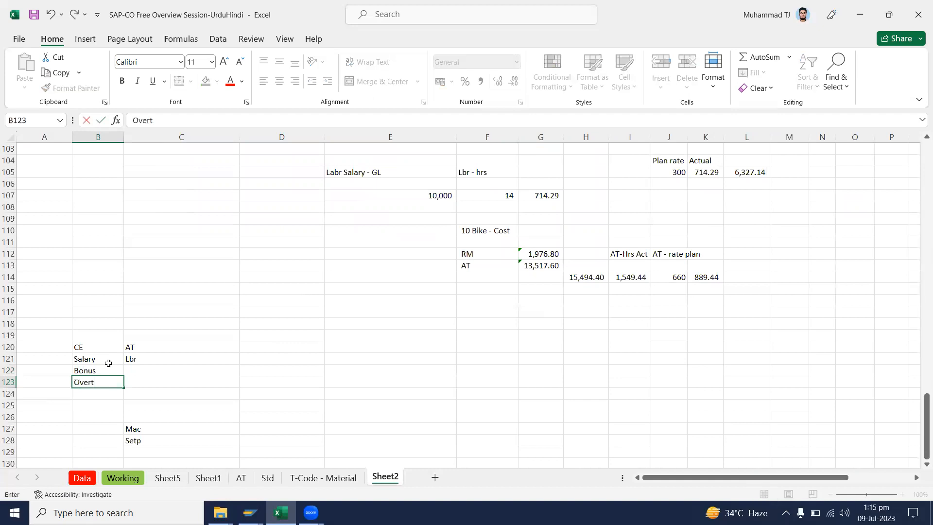
type(" time")
key("Return")
Fill the labor cost elements in B121:B123 and the Lbr cell C121 with green.
left_click_drag(110, 358, 109, 382)
left_click(147, 355, "ctrl")
left_click(205, 81)
Insert four rows above the Setp row to make space under Mac.
scroll(124, 331, "down", 4)
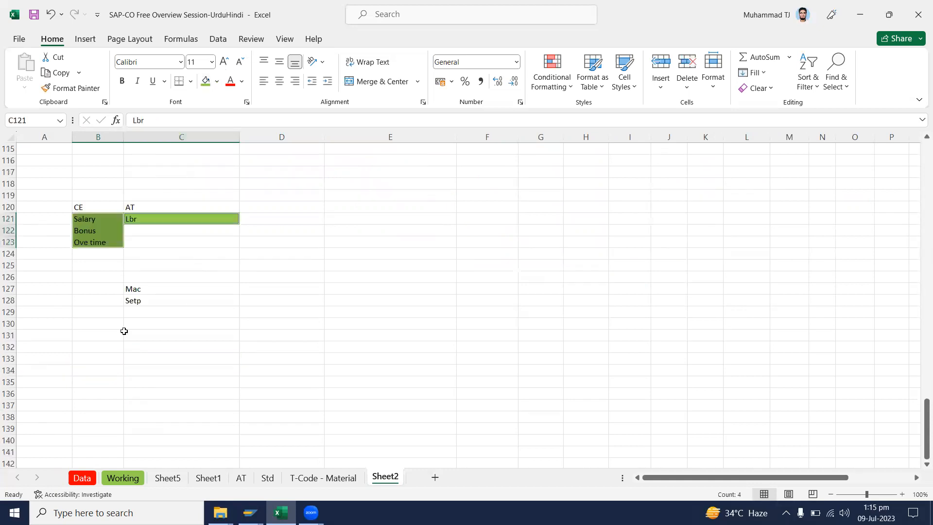
left_click(7, 300)
key("ctrl+shift+plus")
key("ctrl+shift+plus")
key("ctrl+shift+plus")
key("ctrl+shift+plus")
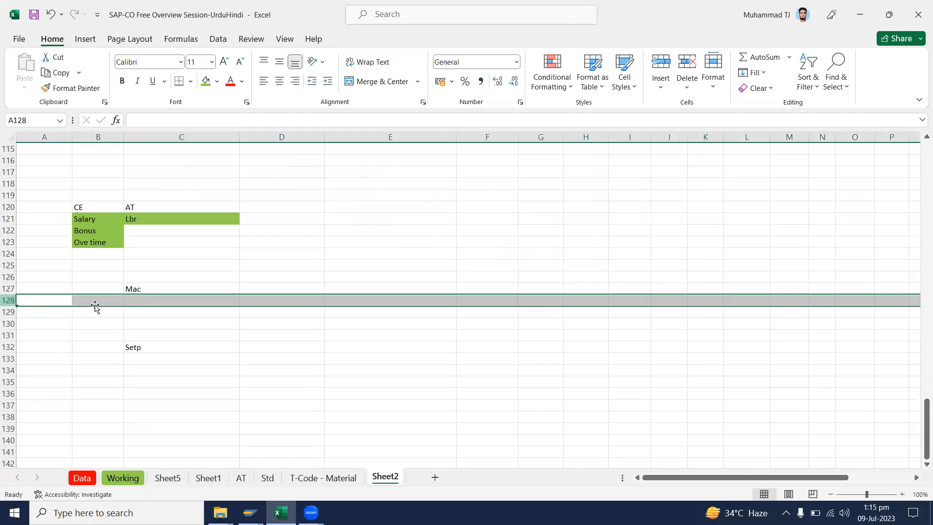
Enter Dep in B127 and Repair & Main in B128 as the cost elements for Mac.
left_click(100, 288)
type("Dep")
key("Return")
type("Repait")
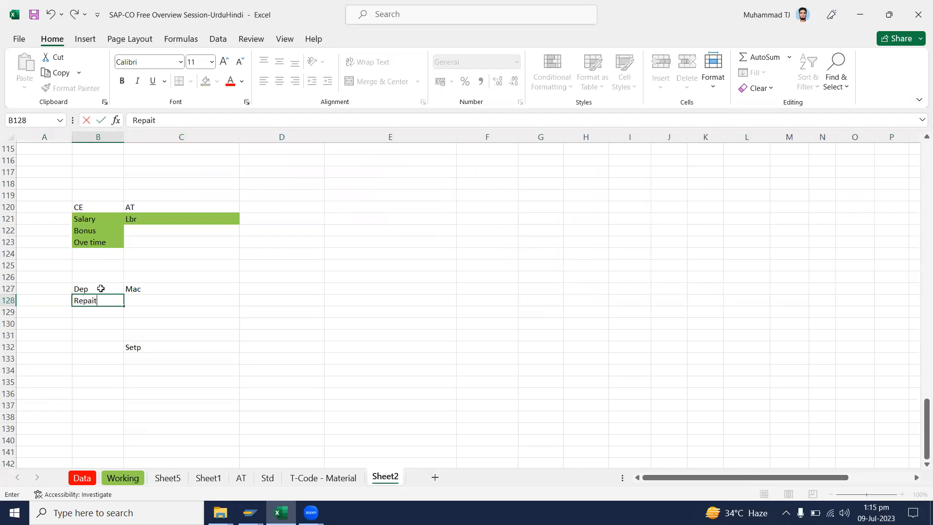
key("BackSpace")
type("r & Main")
key("Return")
Highlight the machine and labor cost element groups in B121:C128 to compare them with their activity types.
left_click_drag(101, 288, 136, 305)
scroll(139, 306, "up", 2)
scroll(141, 306, "up", 2)
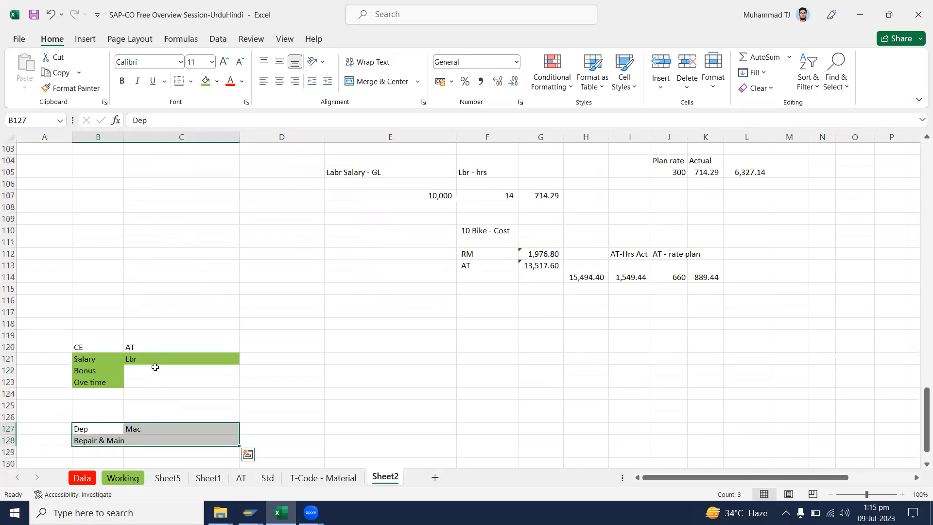
left_click_drag(83, 361, 217, 440)
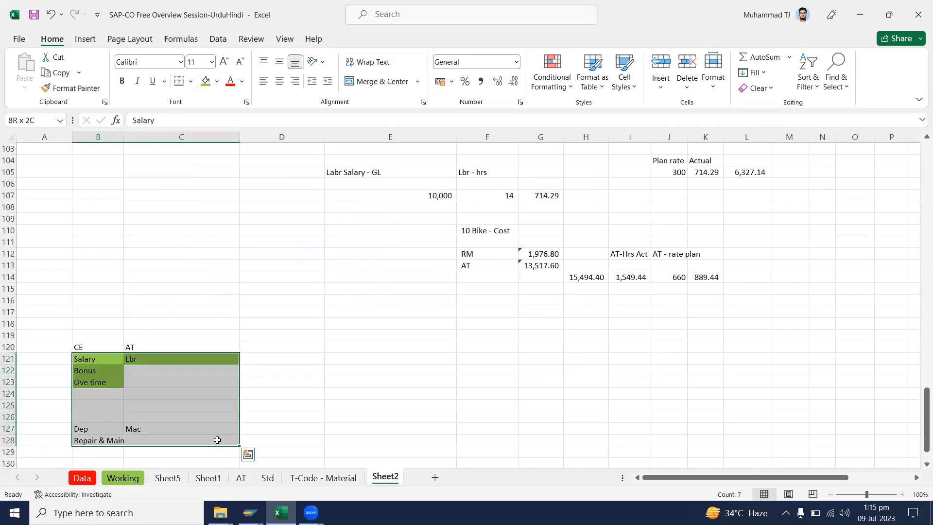
left_click(100, 398, "shift")
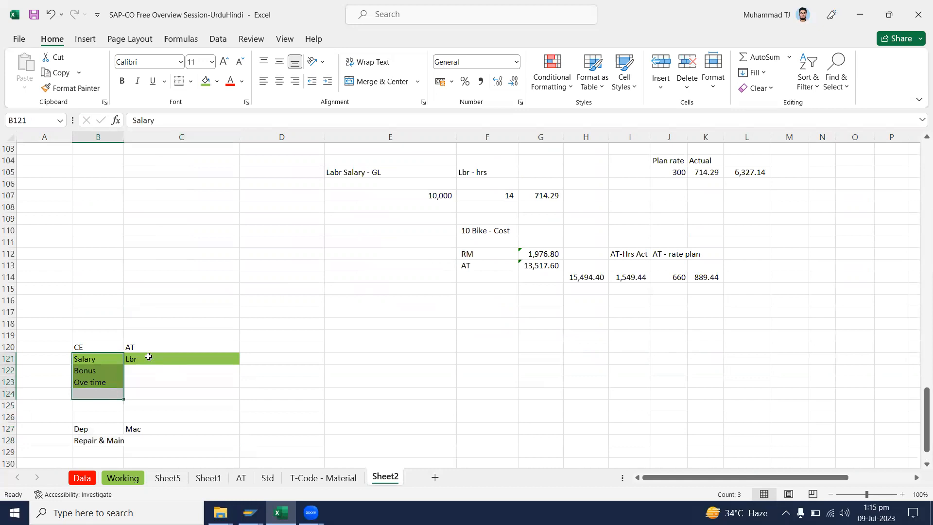
Highlight the Lbr activity type in C121, followed by the Dep and Repair & Main cost elements with their Mac activity type.
left_click(148, 357, "ctrl")
left_click_drag(95, 431, 98, 442)
left_click(172, 424, "ctrl")
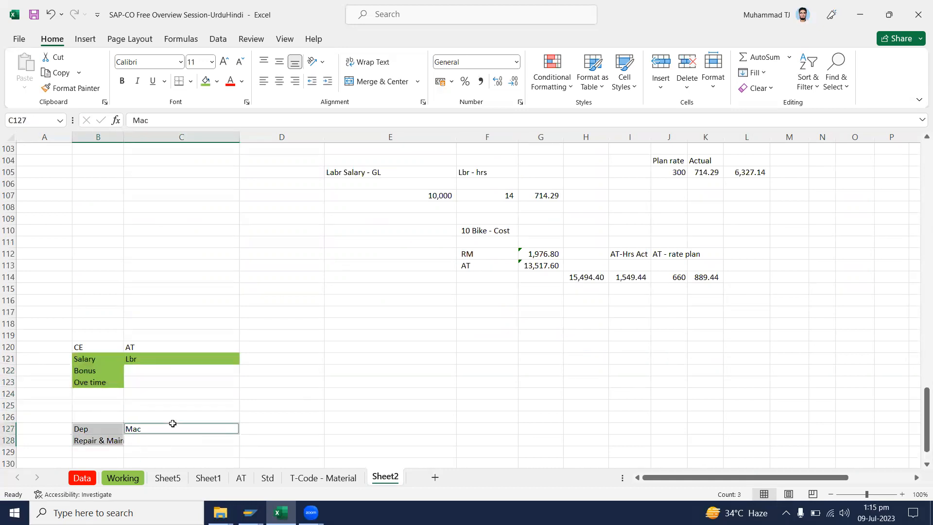
Check the Month End Closing Mass Run list on the Data sheet and return to Sheet2.
scroll(178, 422, "up", 2)
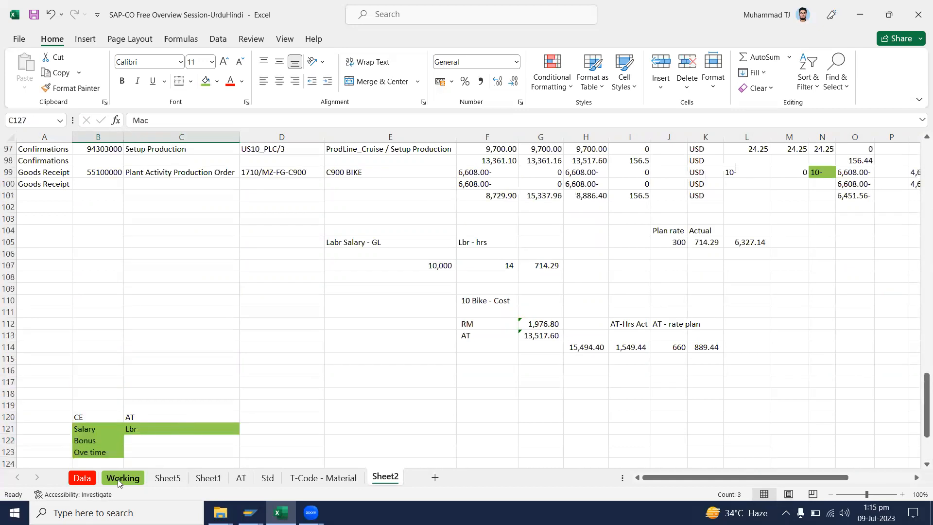
left_click(91, 481)
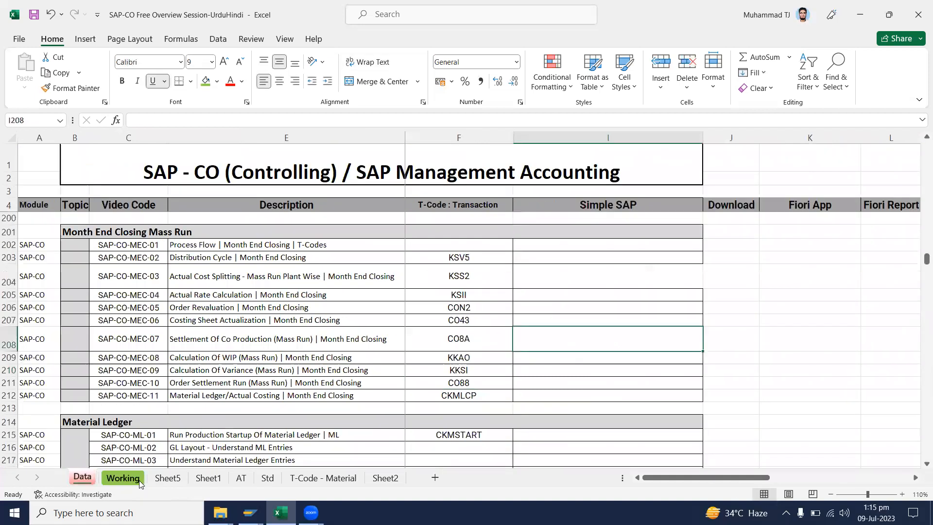
left_click(339, 477)
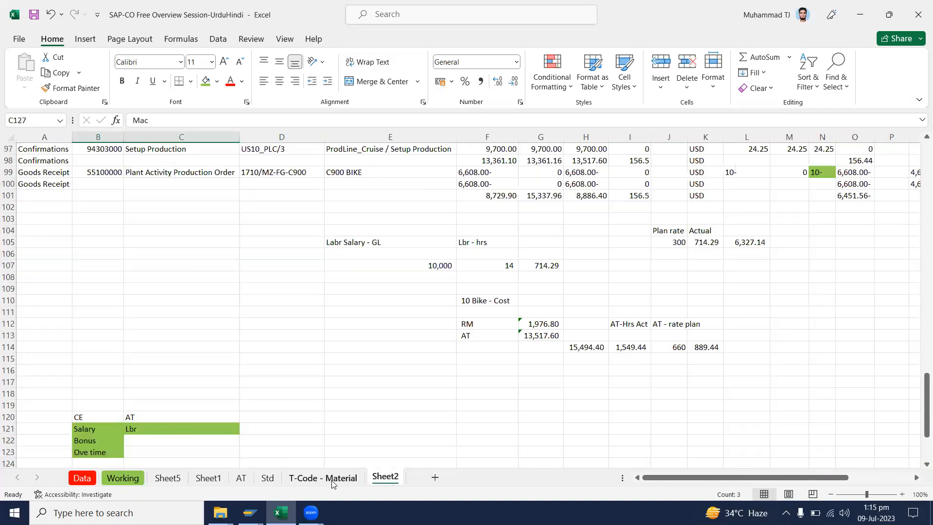
left_click(385, 478)
Highlight the cost element to activity type mapping block in A118:C130 on Sheet2.
scroll(82, 370, "down", 1)
left_click_drag(49, 360, 185, 439)
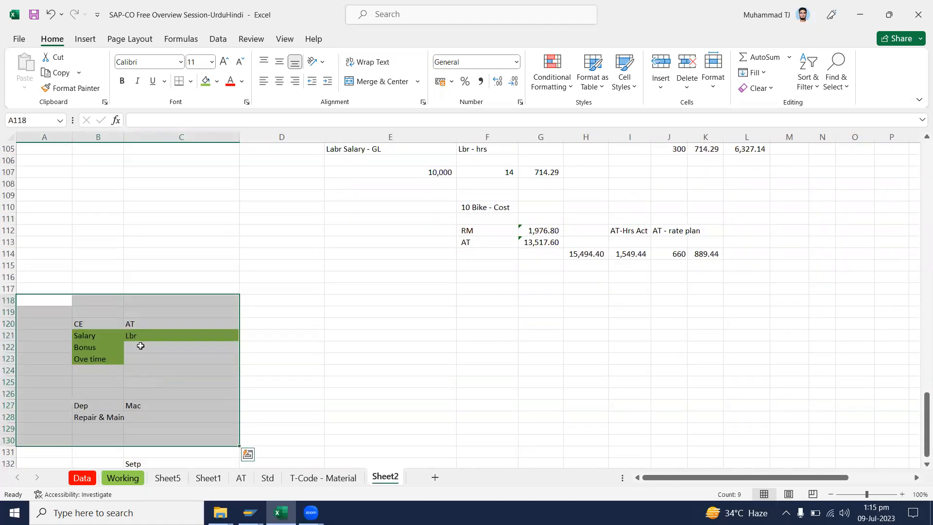
scroll(384, 262, "up", 1)
left_click(418, 208)
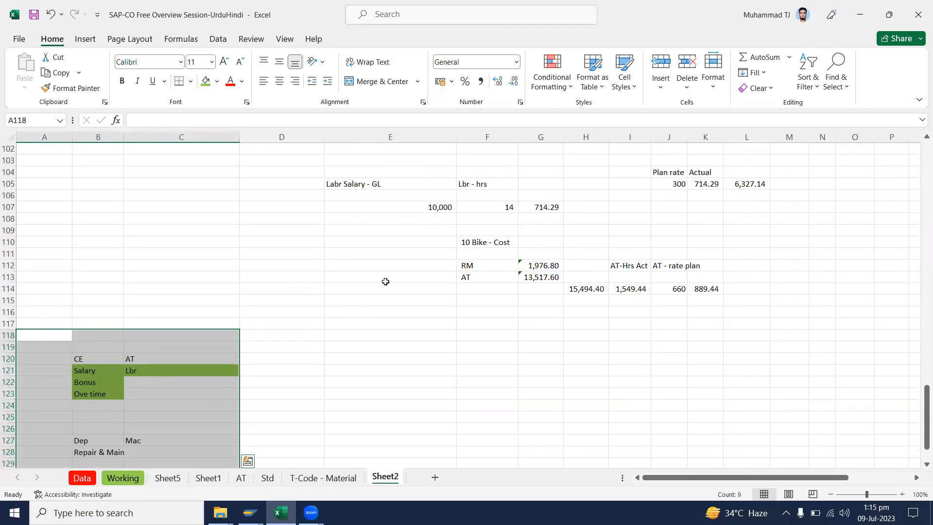
Enter 10,000 in E116 and label it Total in D116.
left_click(371, 316)
type("10000")
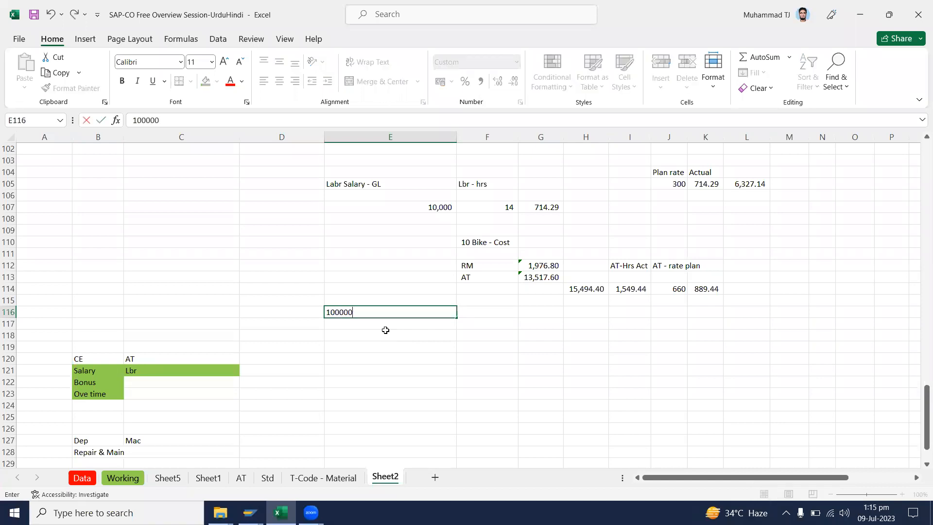
type("0")
key("BackSpace")
key("Return")
key("Up")
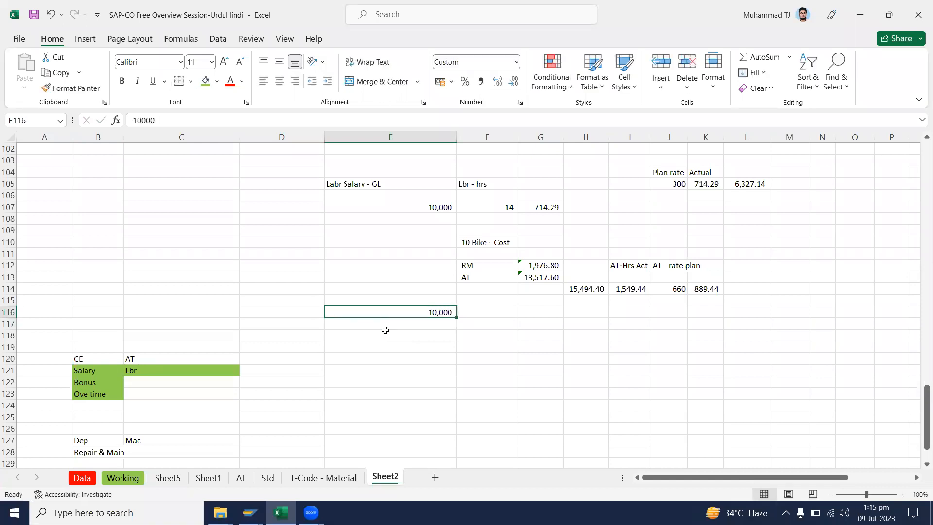
key("Left")
type("Total")
key("Return")
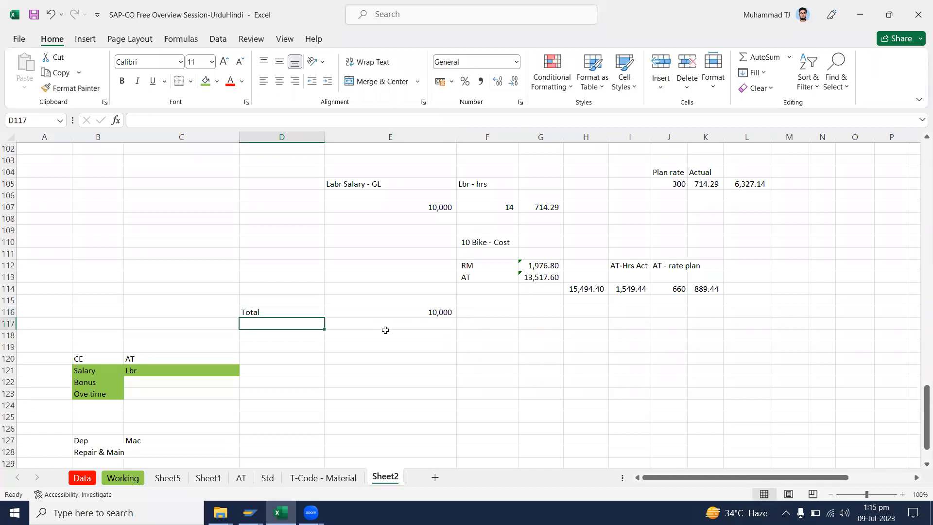
Enter Lbr in D118 with 3,000 in E118 as the labor share of the total.
left_click(385, 332)
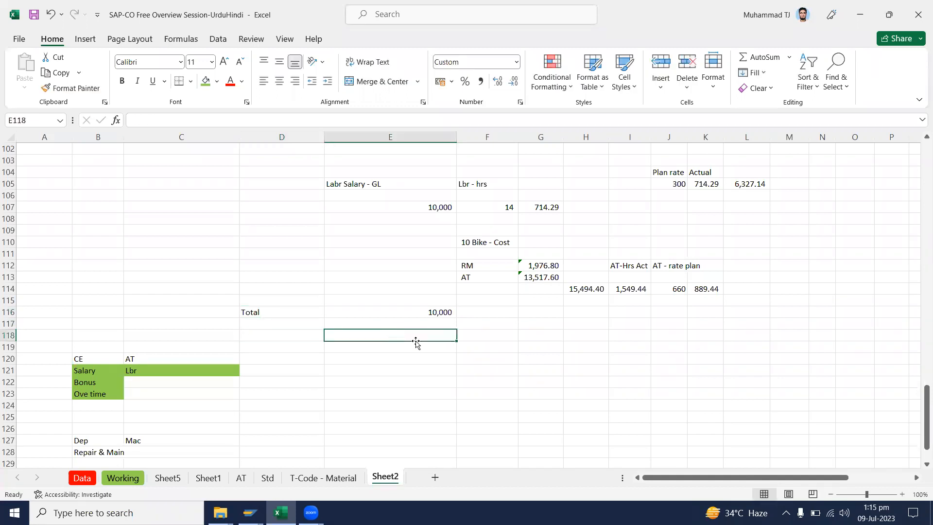
left_click_drag(104, 368, 106, 392)
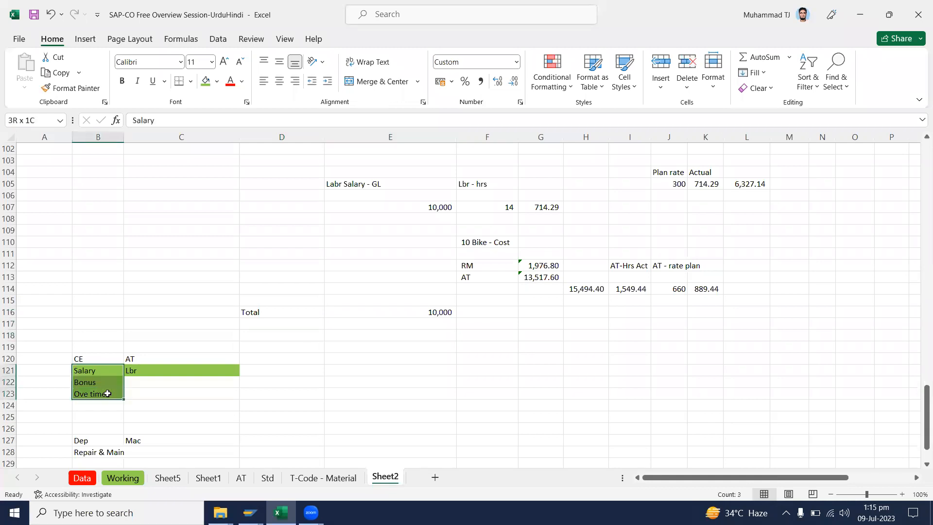
left_click(302, 335)
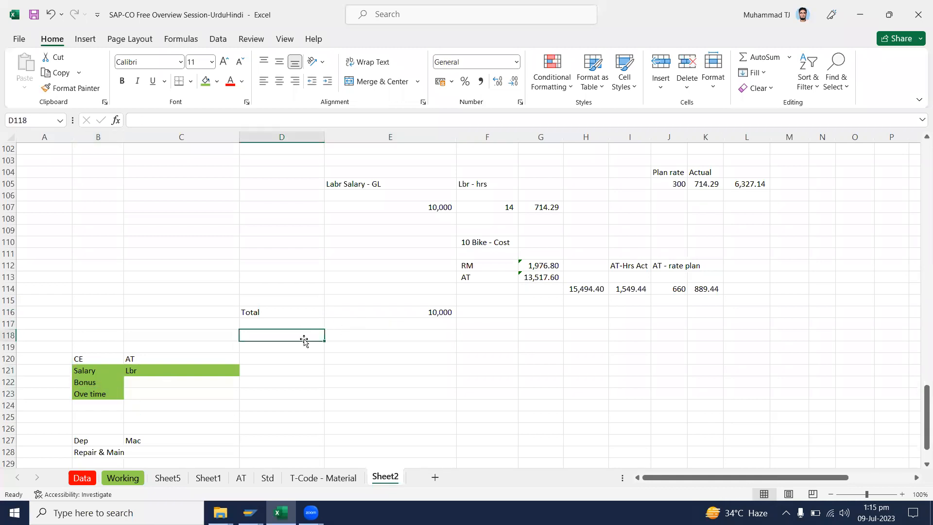
type("Lbr")
key("Tab")
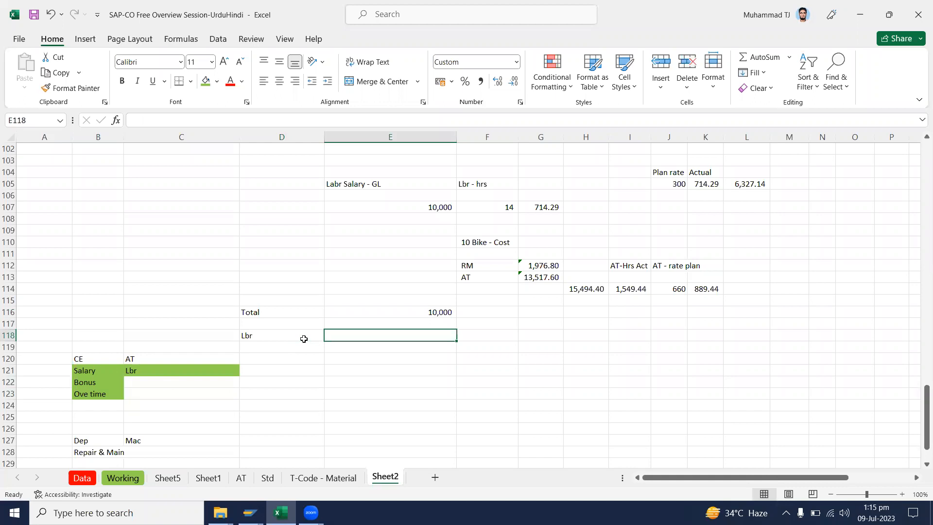
type("3000")
key("Return")
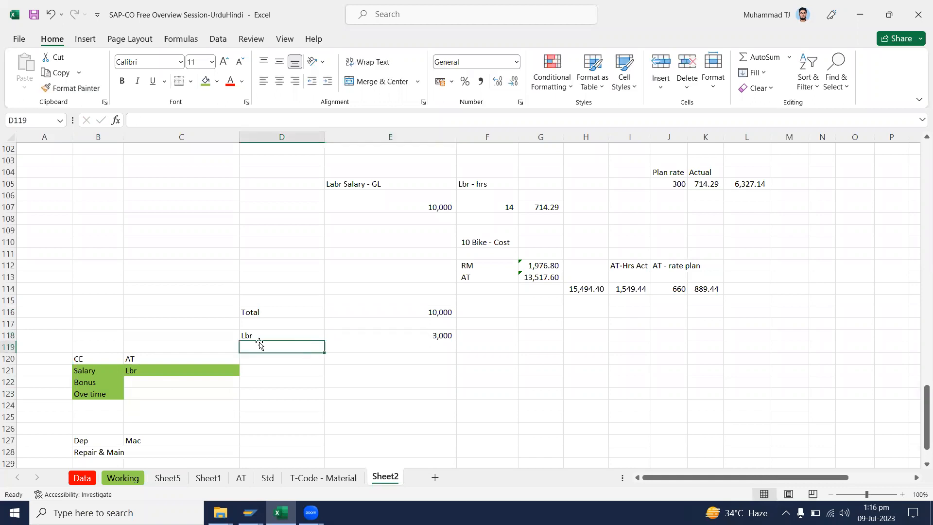
left_click(440, 336)
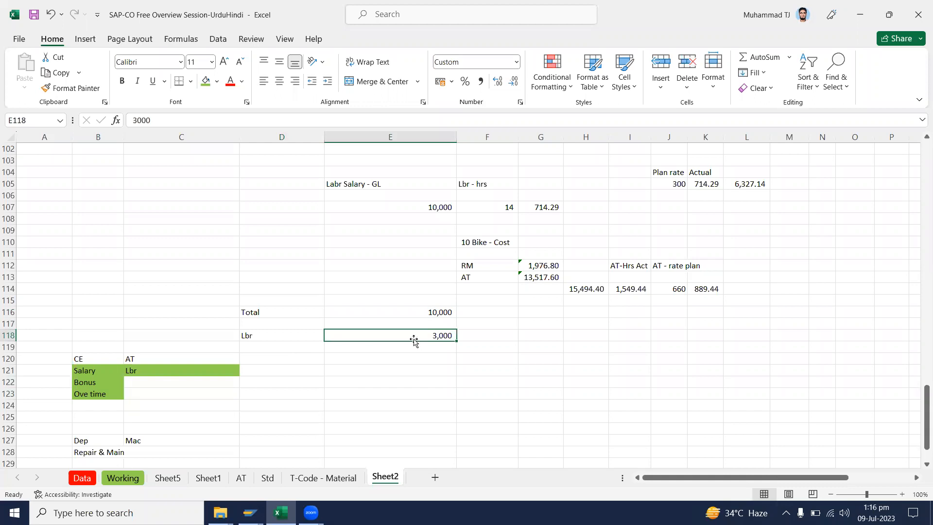
Copy the Mac label from C127 to D120 and enter 4000 in E120 as its share.
scroll(116, 396, "down", 1)
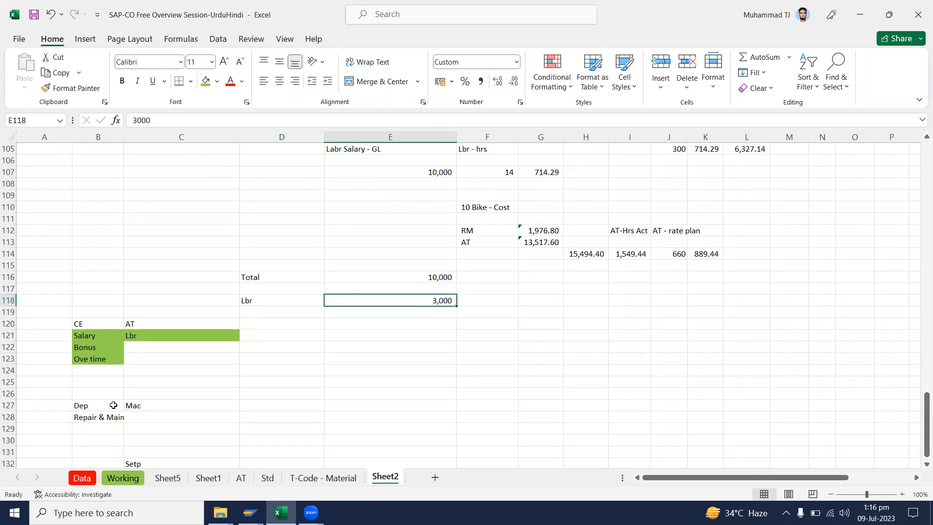
left_click_drag(114, 405, 114, 417)
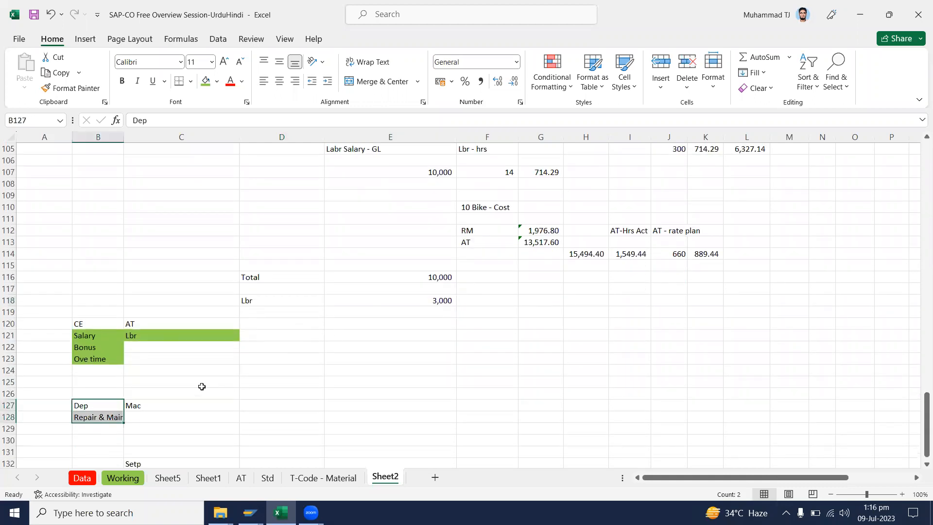
left_click(171, 402)
key("ctrl+c")
left_click(290, 323)
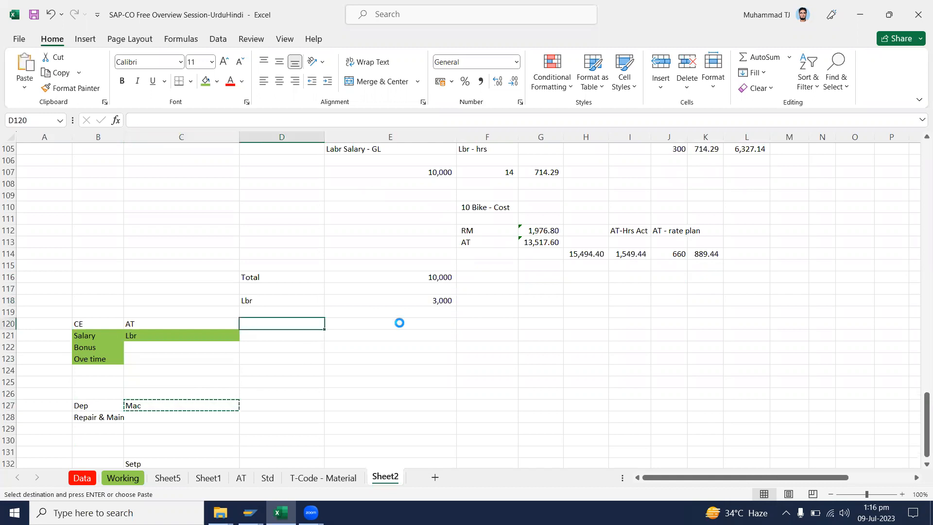
key("ctrl+v")
left_click(405, 321)
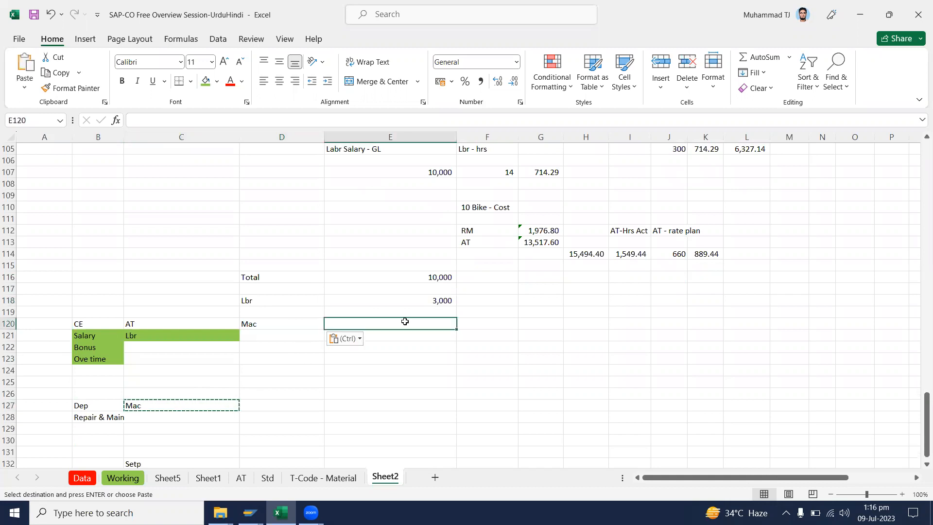
type("4000")
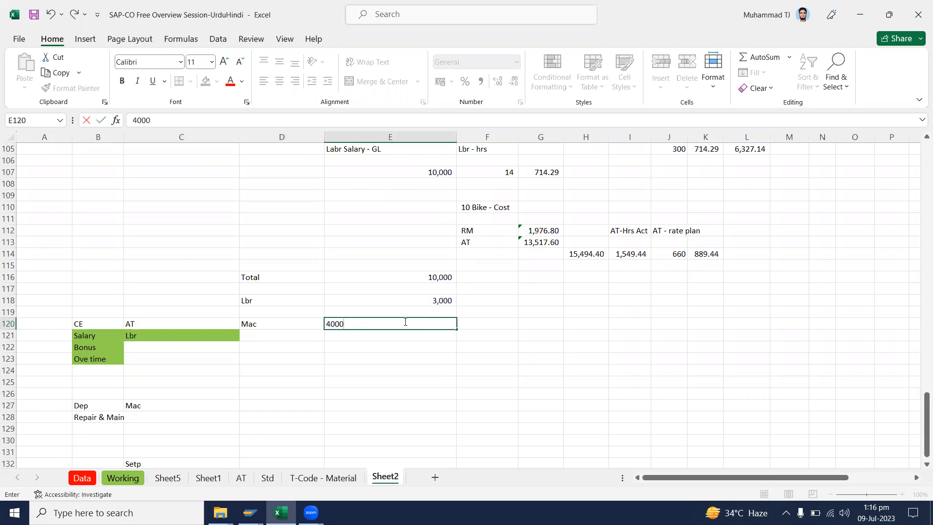
key("Return")
Enter Setp in D123 with 3000 in E123 as the setup share of the total.
left_click(268, 338)
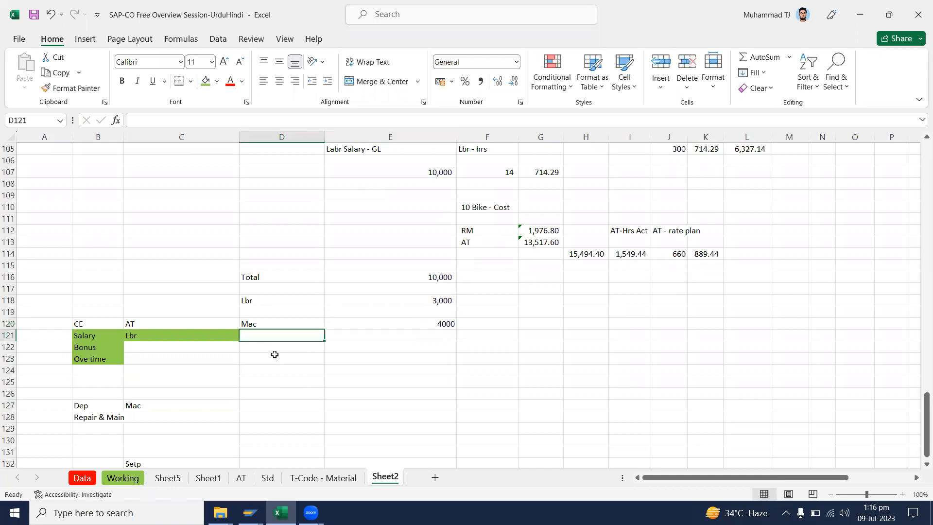
left_click(274, 355)
type("S")
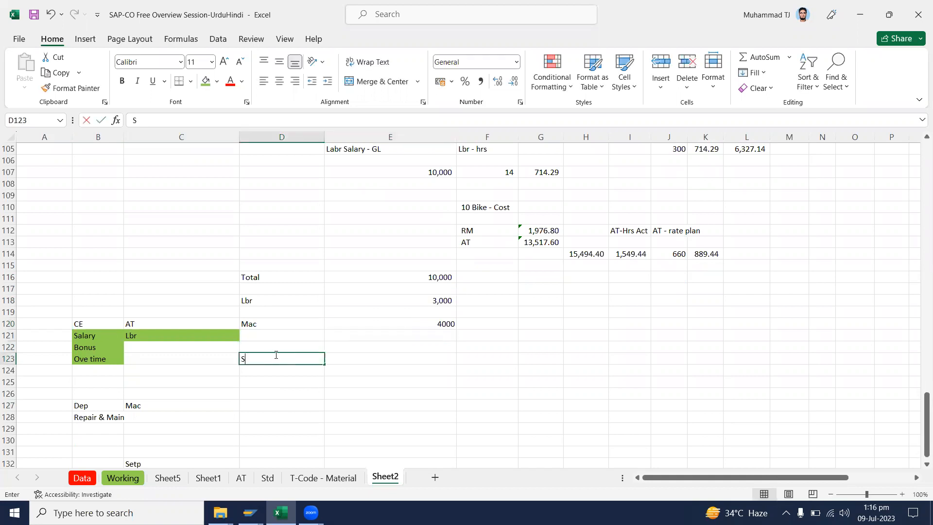
type("etp")
key("Tab")
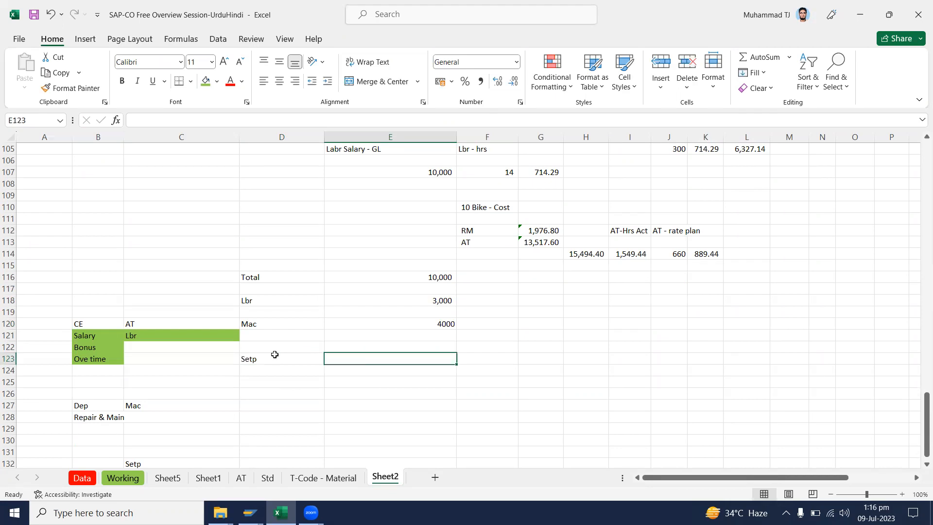
type("3000")
Select the Lbr, Mac and Setp amounts in E118:E123 to compare their sum with the Total in E116.
left_click_drag(390, 300, 390, 382)
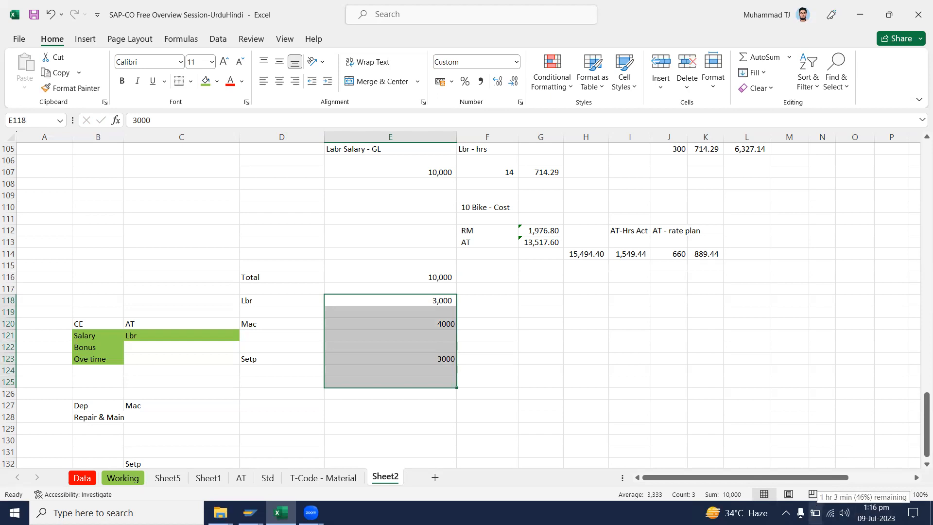
left_click(765, 362)
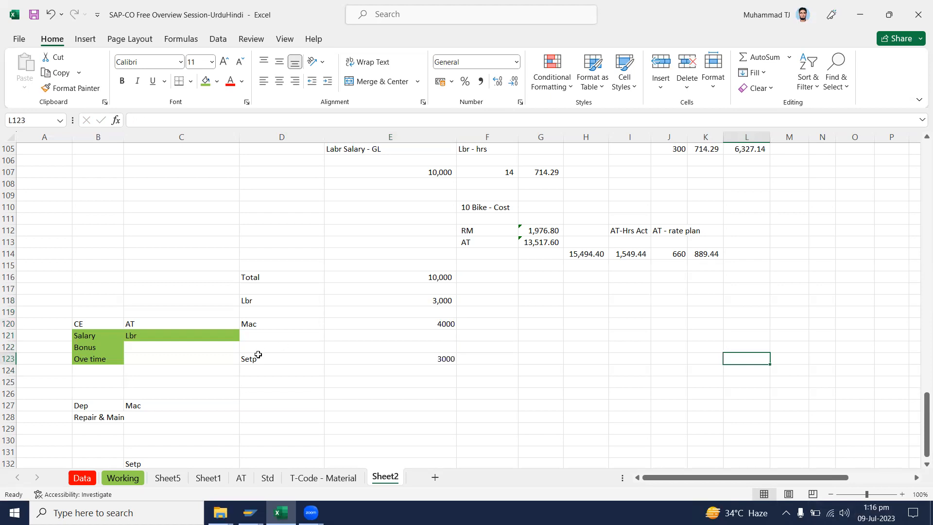
left_click(412, 346)
left_click_drag(434, 301, 437, 360)
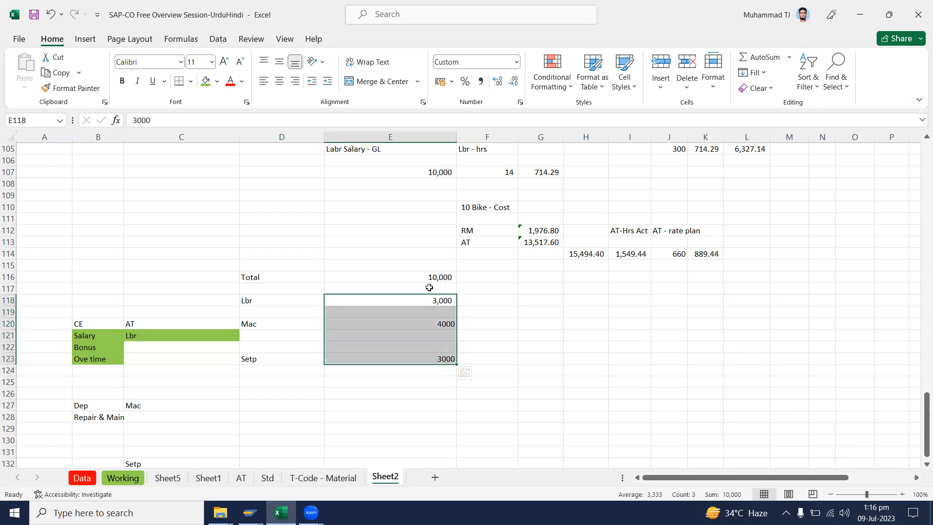
left_click(505, 334)
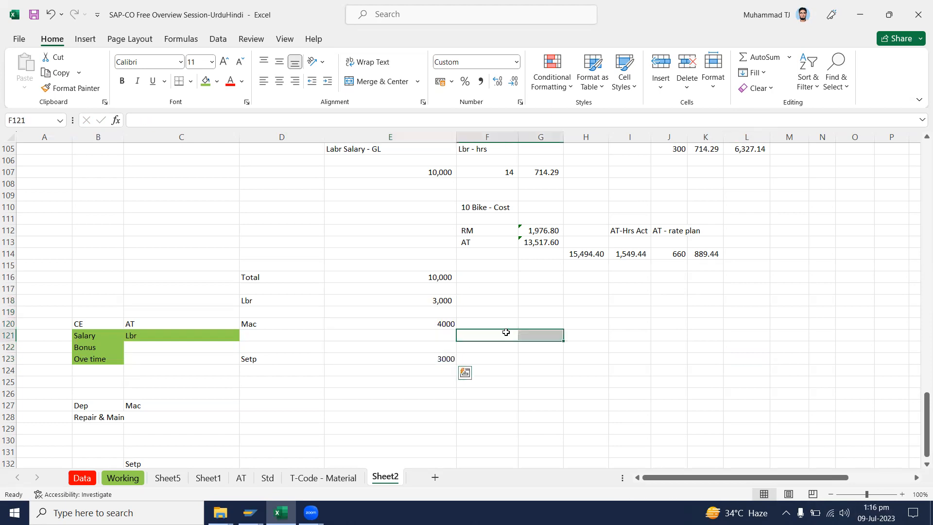
left_click(430, 280)
left_click_drag(434, 300, 437, 359)
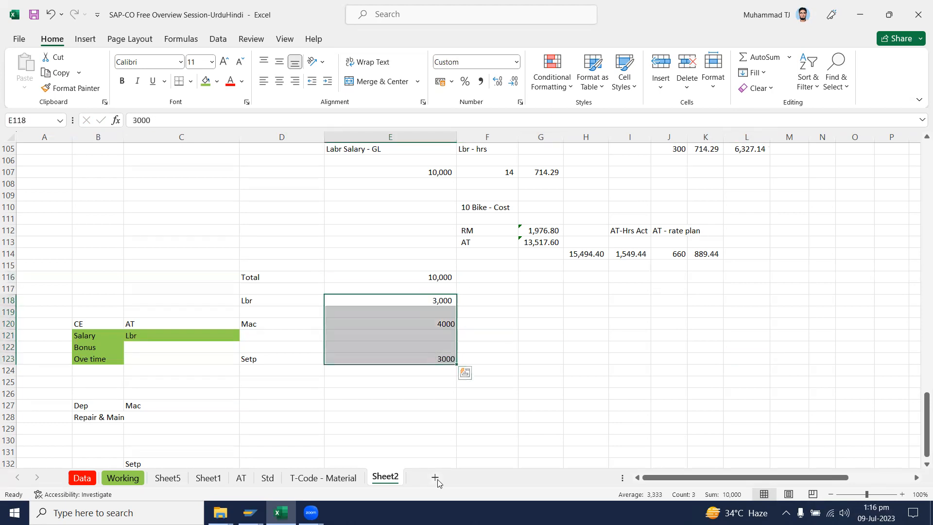
Compare the split amounts on Sheet2 with the month-end closing transaction lists on the Data and Working sheets.
left_click(83, 478)
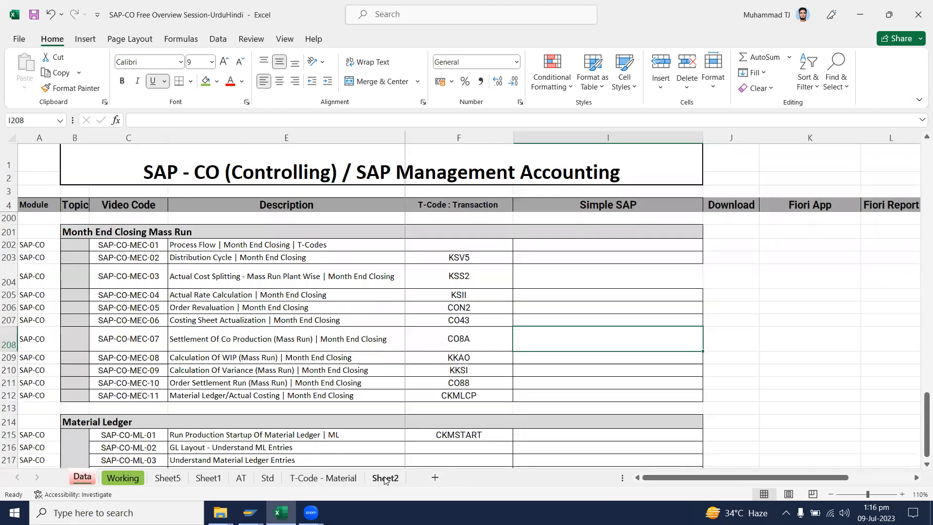
left_click(384, 478)
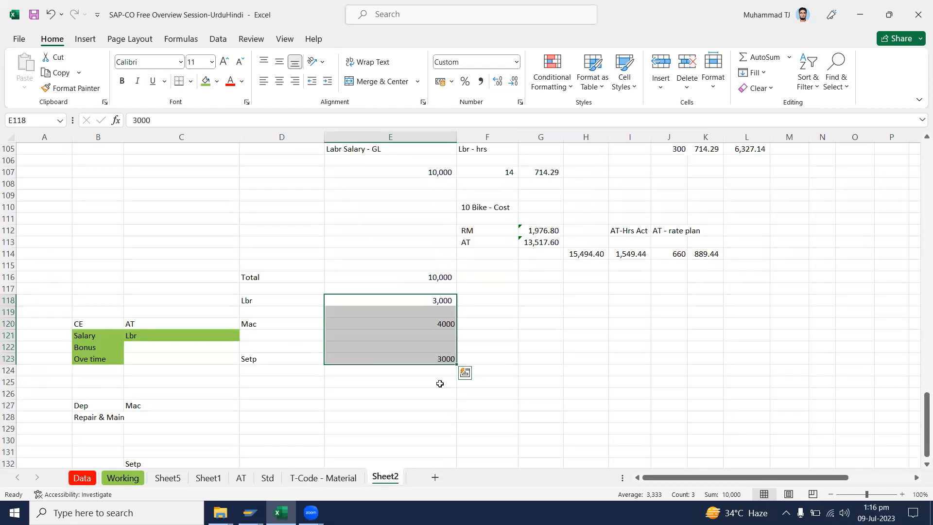
left_click(84, 479)
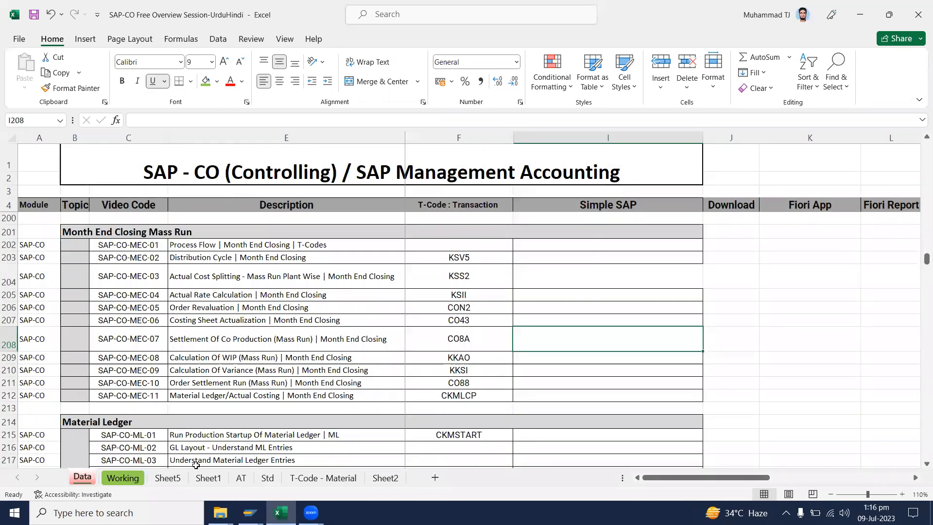
left_click(129, 479)
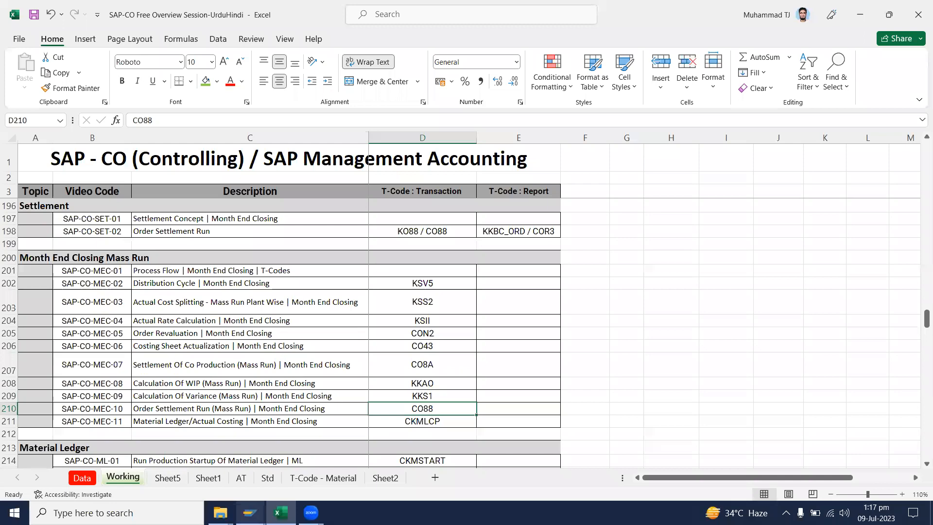
Switch to SAP to view the open vendor invoice entry screen, and return to the Working sheet in Excel.
left_click(249, 513)
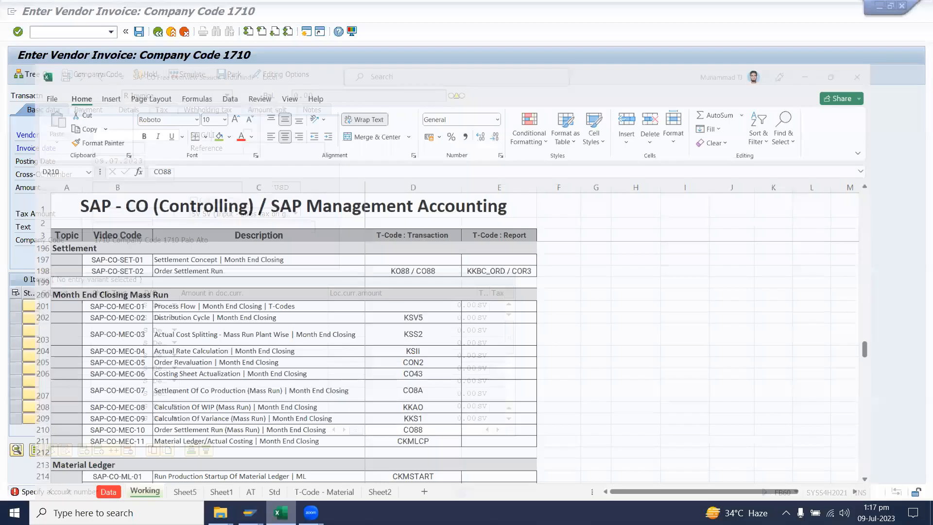
mouse_move(311, 513)
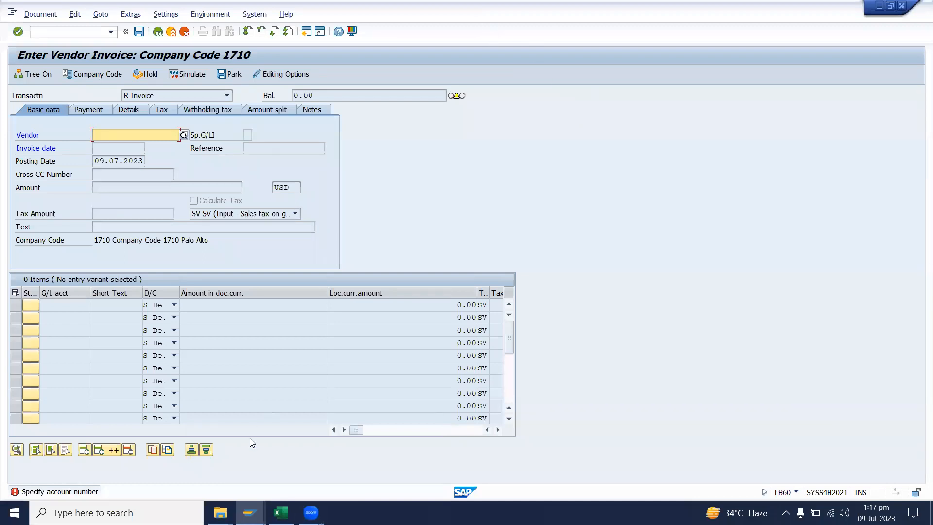
left_click(281, 513)
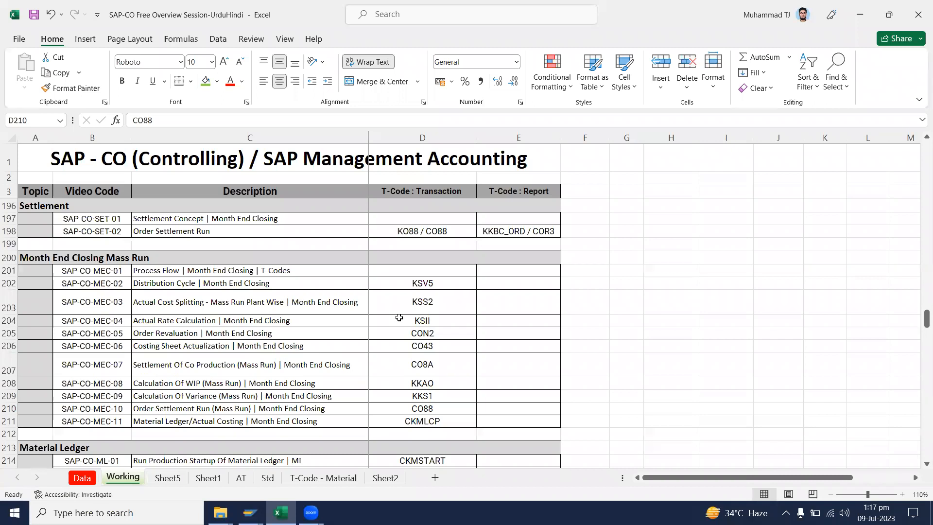
Review the cost split on Sheet2 by selecting the Total, the cost element assignments in B121:C132 and the split amounts below the Total.
left_click(385, 478)
left_click_drag(266, 267, 423, 389)
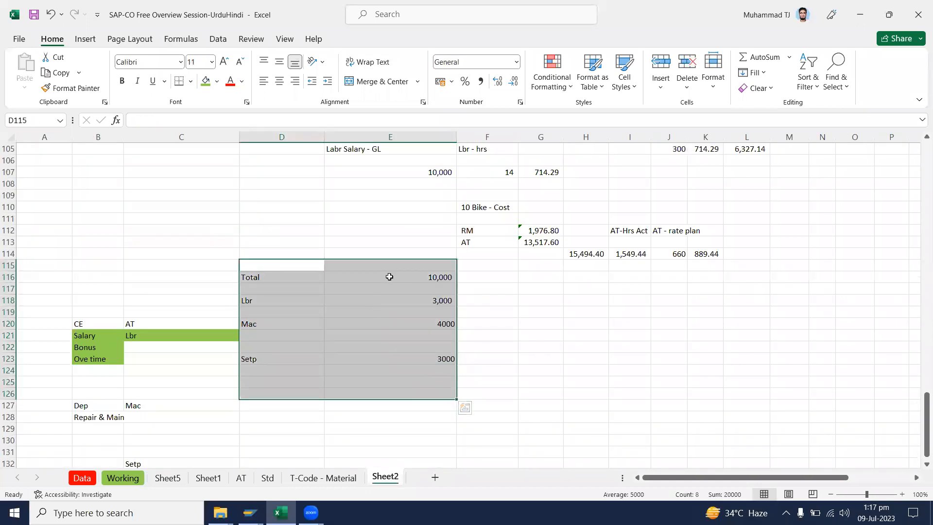
left_click_drag(387, 275, 295, 277)
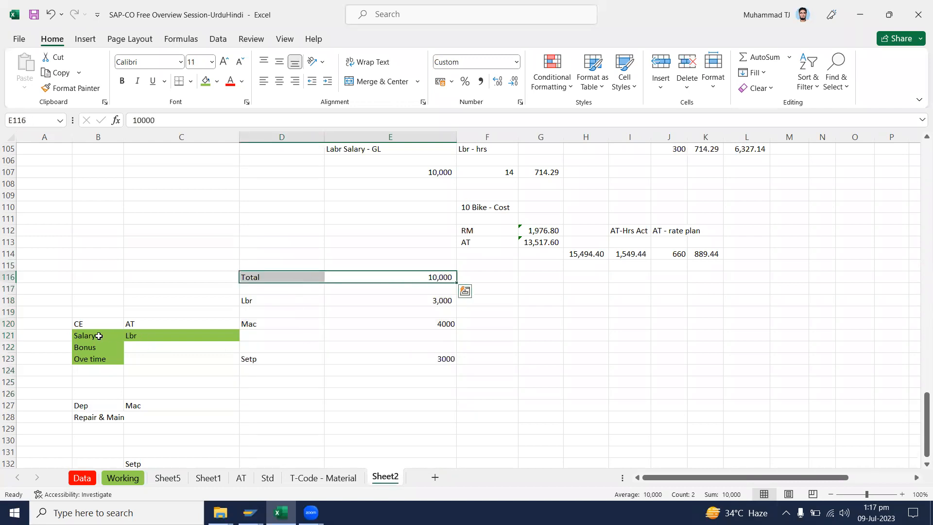
left_click_drag(175, 335, 90, 463)
scroll(92, 463, "down", 1)
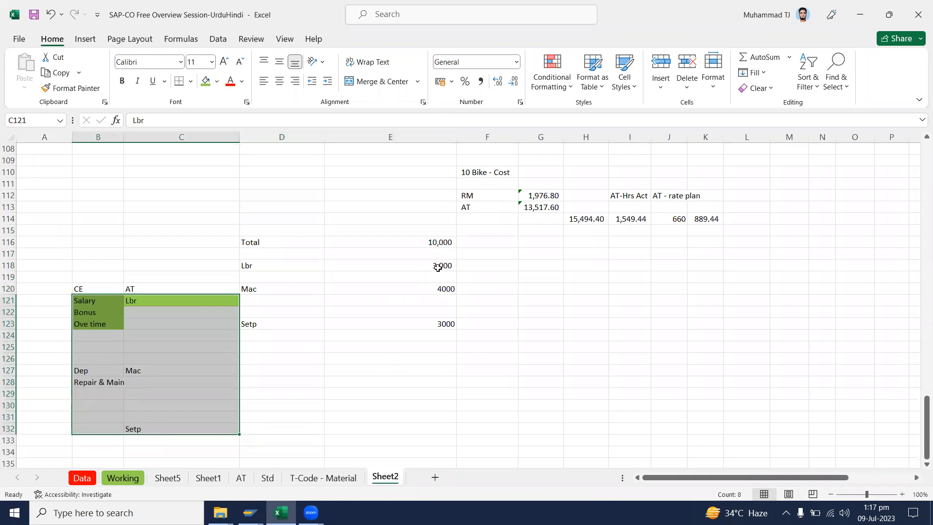
left_click_drag(438, 266, 444, 347)
left_click(431, 254)
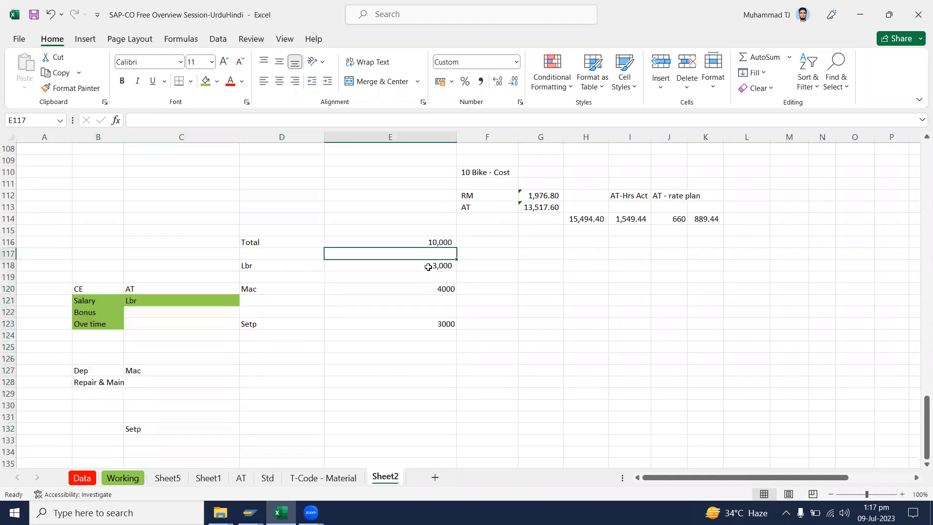
left_click_drag(428, 267, 443, 347)
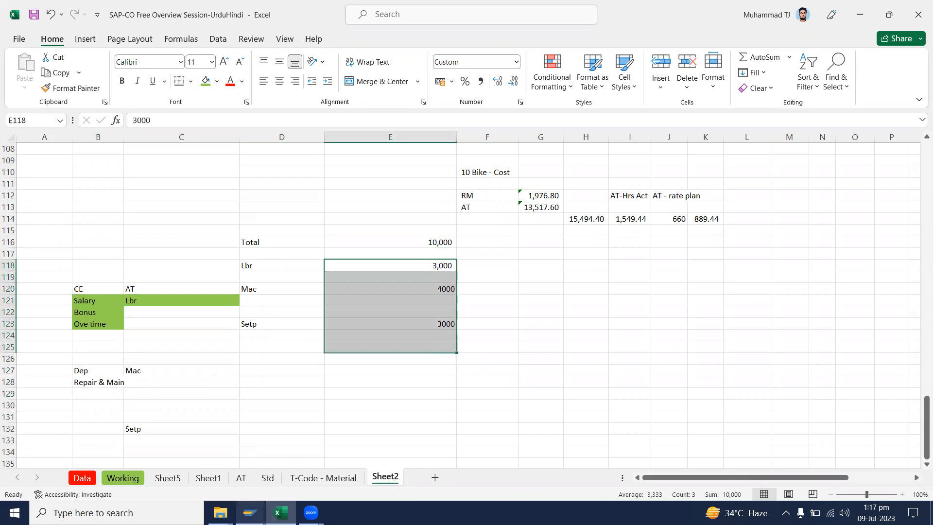
Switch to SAP to view the Cost Centers: Actual/Plan/Variance report with the activity hours, and return to Excel.
left_click(281, 513)
left_click(250, 512)
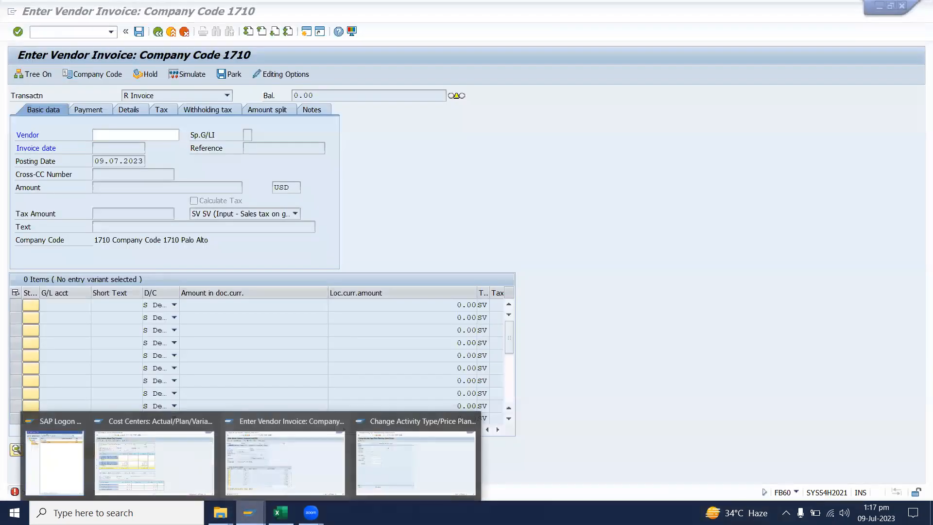
left_click(158, 472)
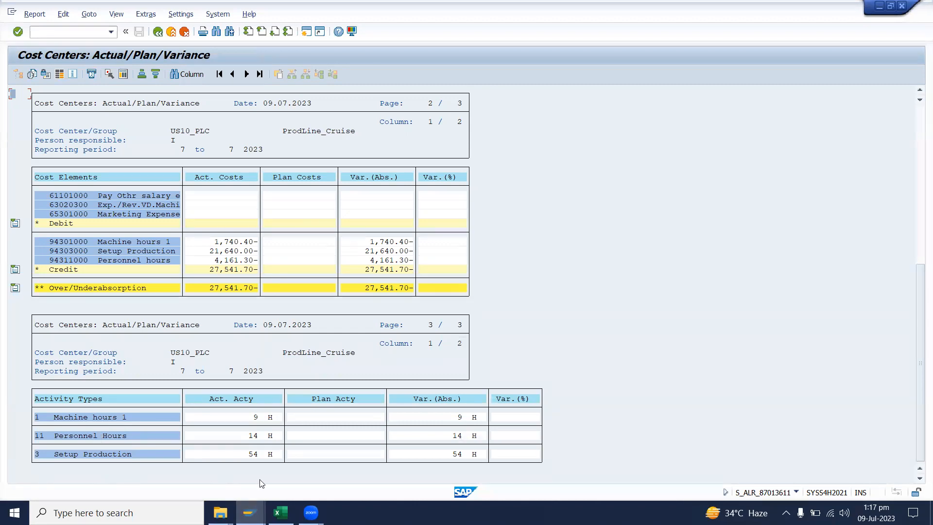
left_click(281, 512)
Enter activity hours of 300 for Lbr in F118, 450 for Mac in F120 and 150 for Setp in F123.
left_click(494, 265)
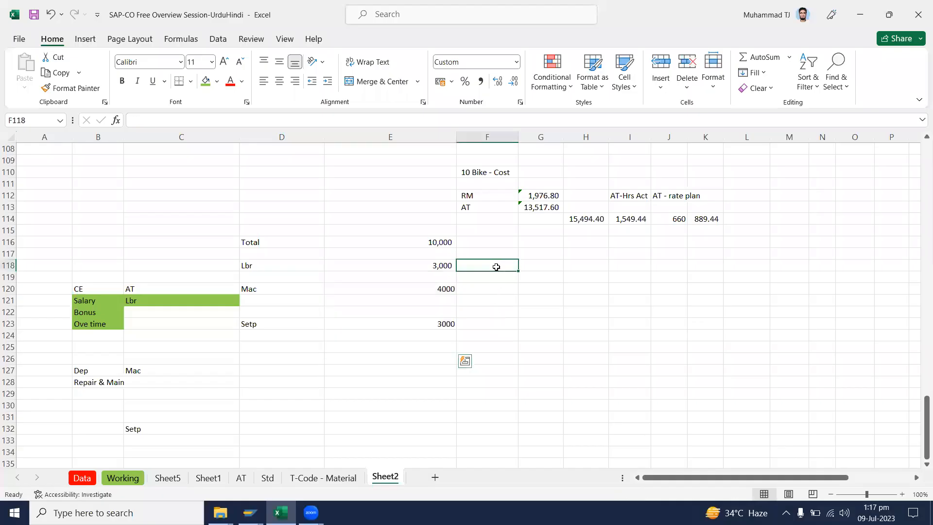
type("300")
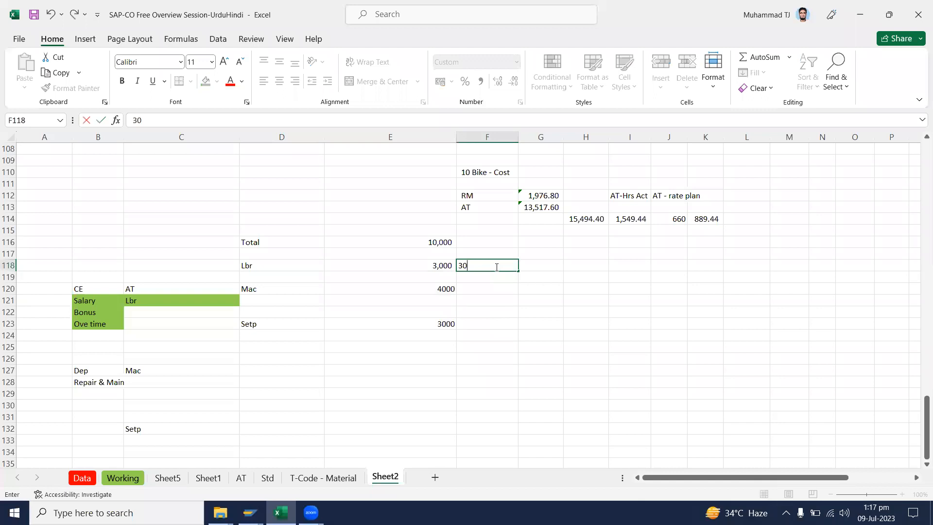
key("Return")
left_click(495, 267)
key("Down")
key("Down")
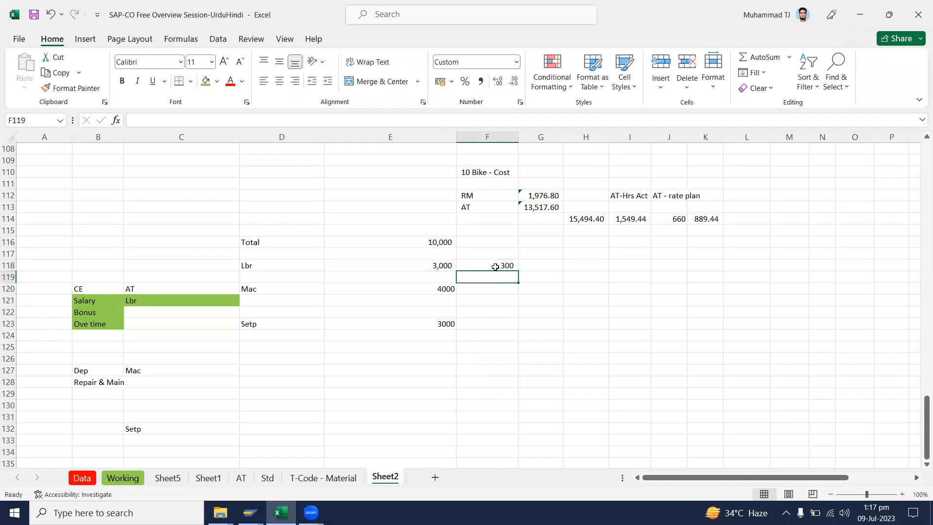
type("4")
type("50")
key("Down")
key("Down")
key("Down")
type("150")
key("Return")
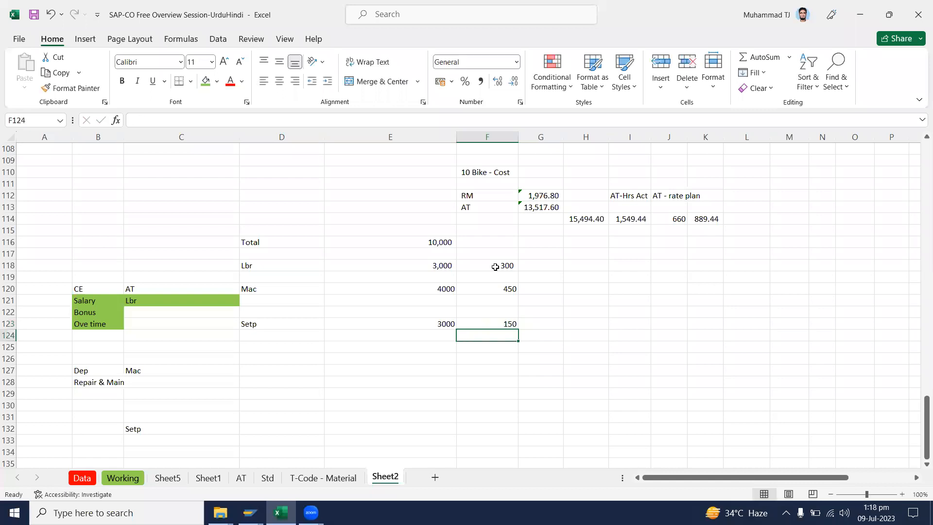
Add the headings Amount in E115 and Hrs in F115 above the split values.
left_click(451, 230)
type("Amount")
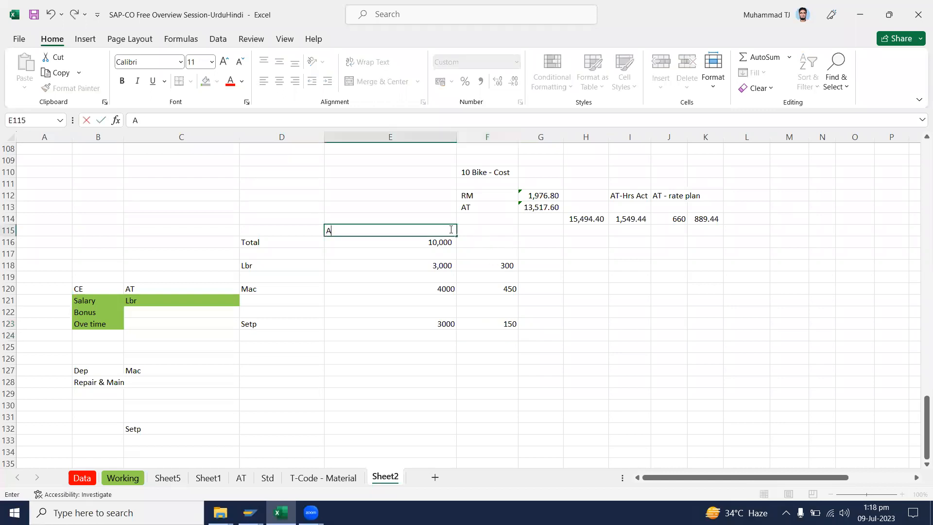
key("Tab")
type("H")
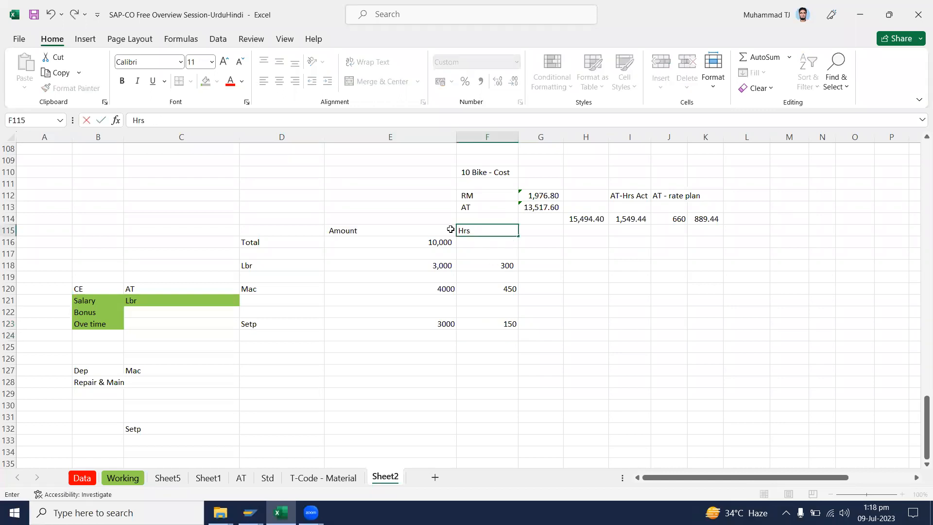
type("rs")
key("Return")
Check the Actual Rate Calculation row with transaction KSII on the Working sheet, and return to Sheet2.
left_click_drag(549, 291, 550, 300)
left_click(280, 512)
left_click(281, 512)
left_click(129, 482)
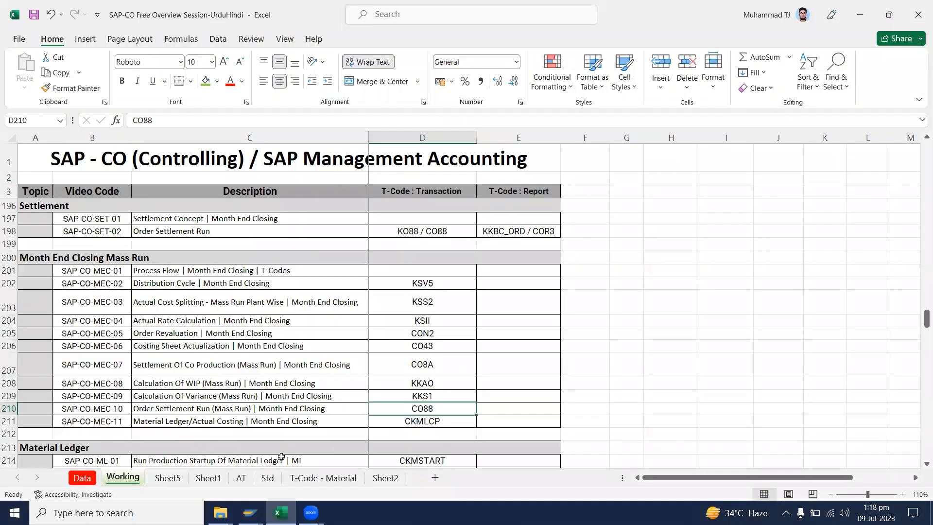
left_click(534, 319)
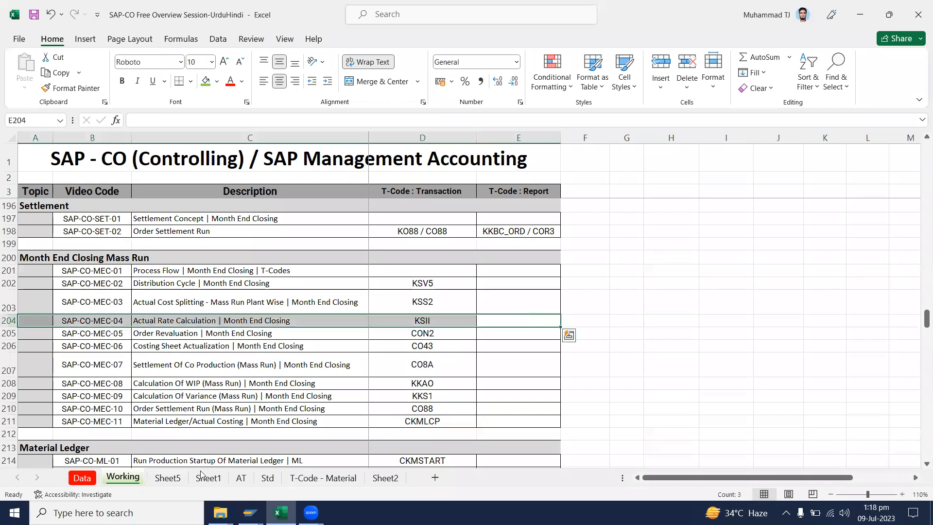
left_click(385, 477)
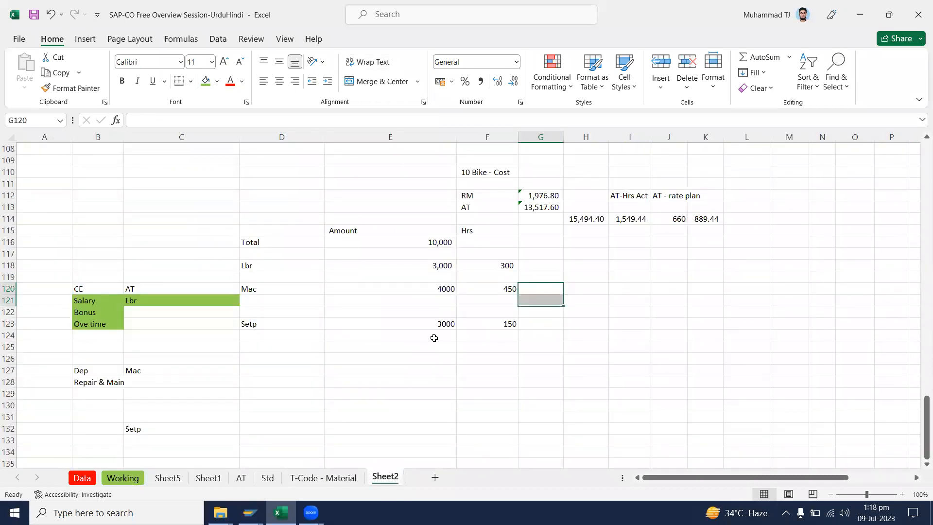
Calculate the Lbr actual rate in H118 by dividing the amount in E118 by the hours in F118.
key("Up")
key("Right")
key("Up")
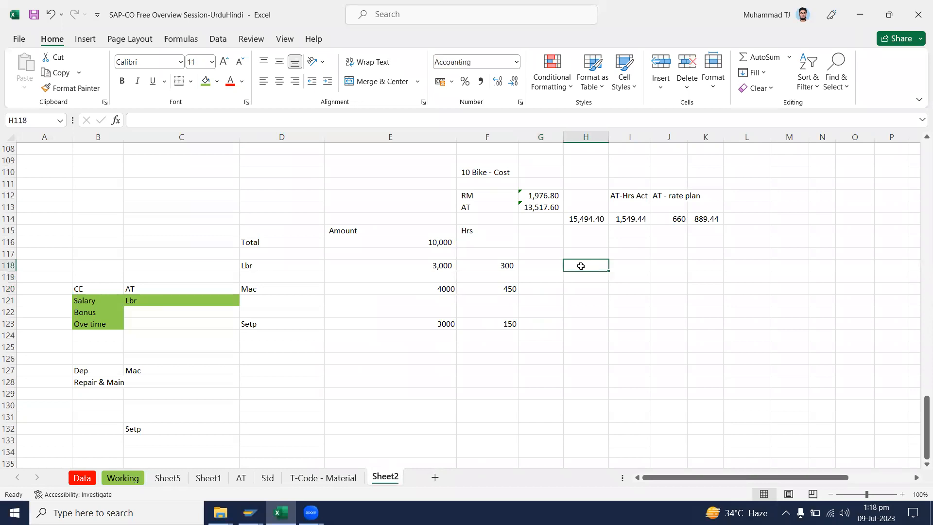
type("+")
left_click(433, 265)
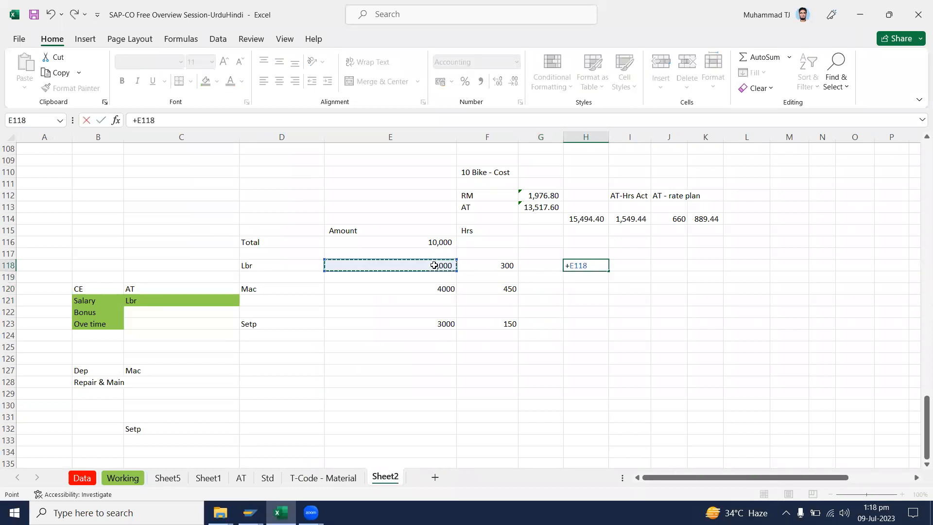
type("/")
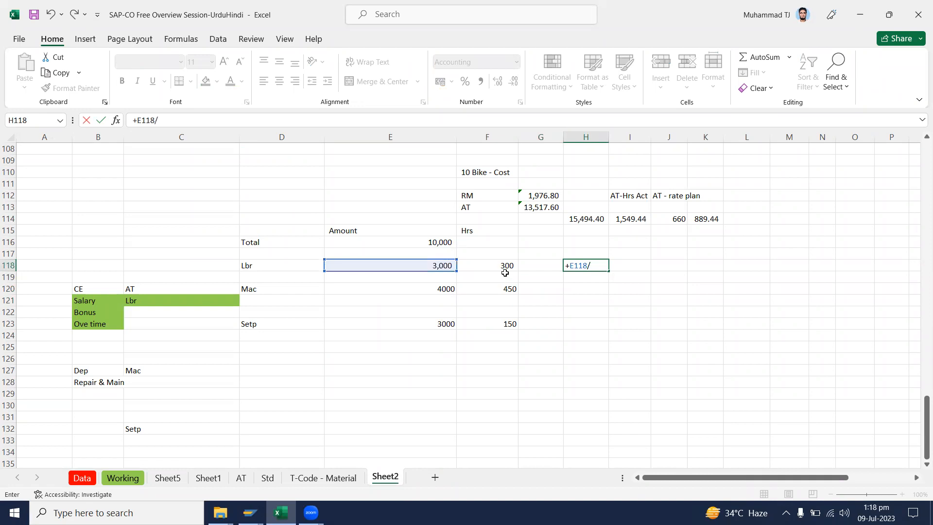
left_click(507, 265)
key("Return")
left_click(508, 267)
Copy the rate formula from H118 to H120 for Mac and H123 for Setp.
left_click(594, 269)
key("ctrl+c")
left_click(578, 294)
key("ctrl+v")
left_click(587, 323)
key("ctrl+v")
Label the rate column KSII in H115 and select the calculated rates beneath it.
left_click(583, 232)
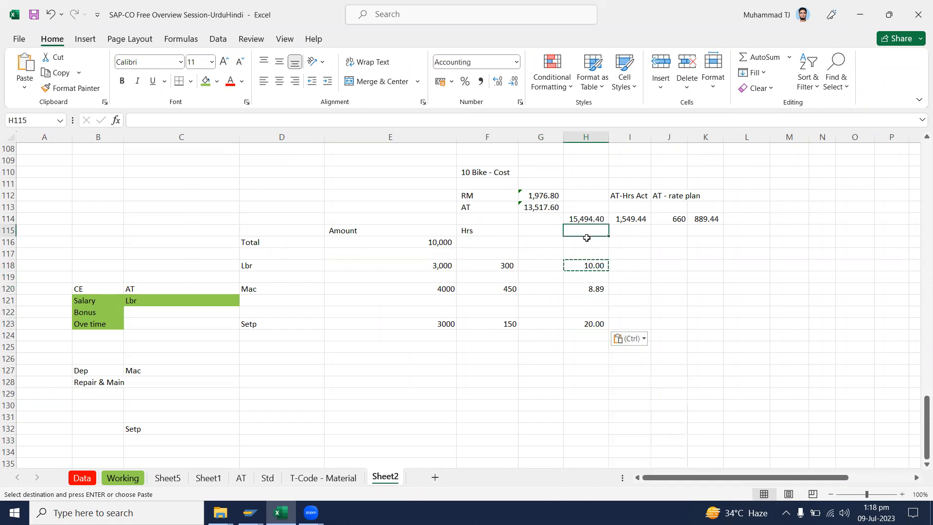
type("KS")
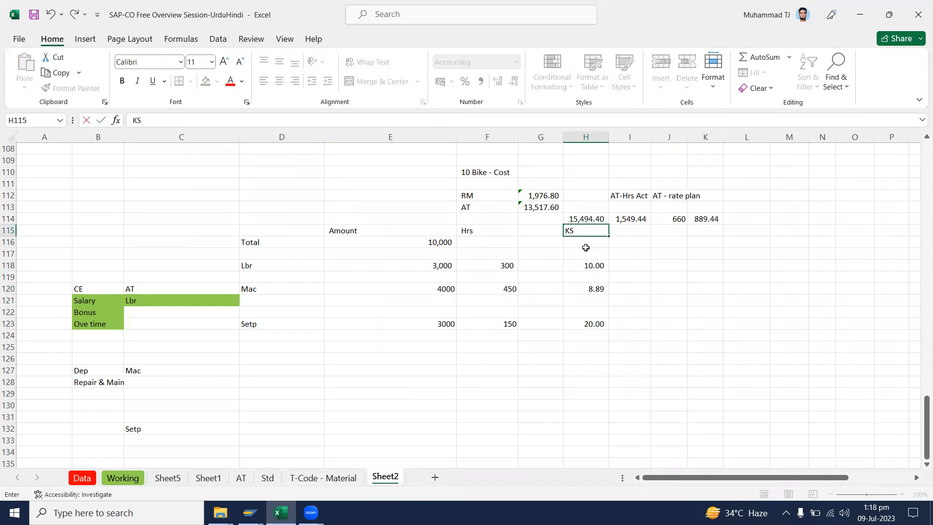
type("II")
key("Return")
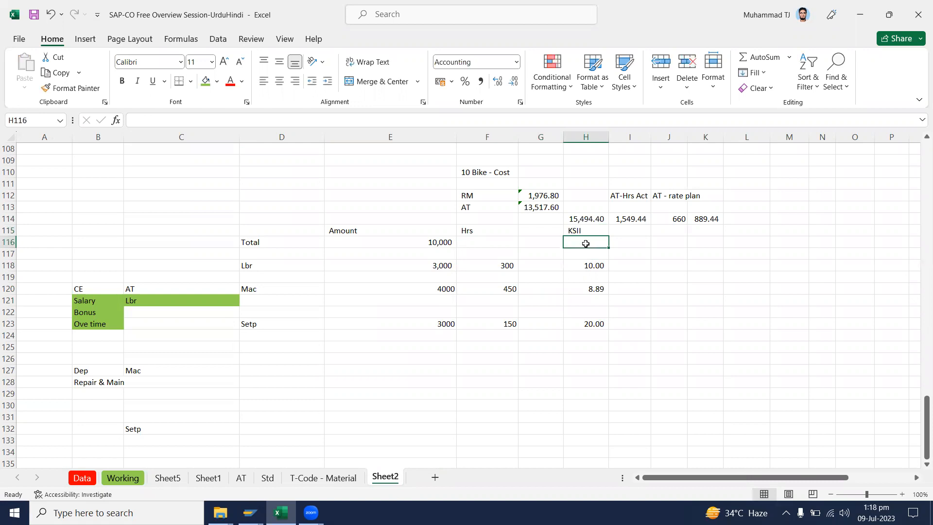
left_click_drag(586, 243, 590, 347)
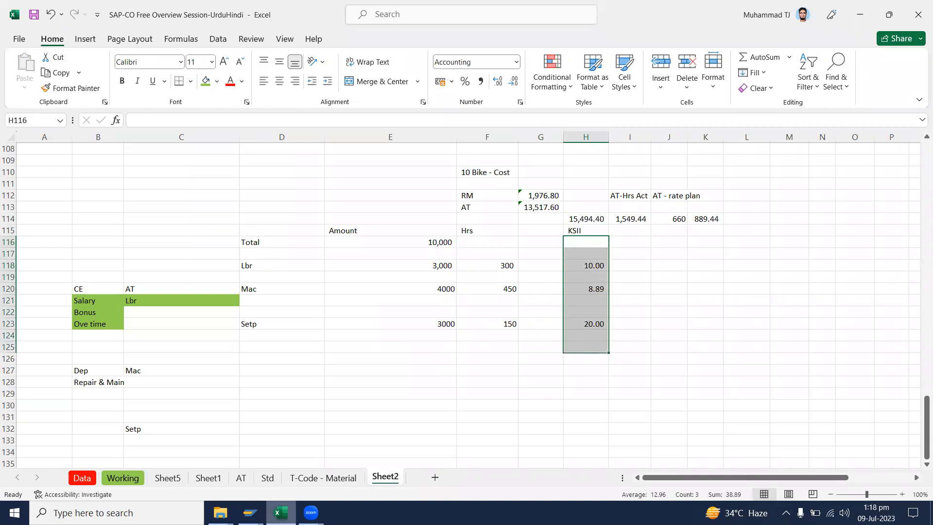
Check the Order Revaluation row with transaction CON2 on the Working sheet, and return to the rates on Sheet2.
left_click(280, 513)
left_click(280, 512)
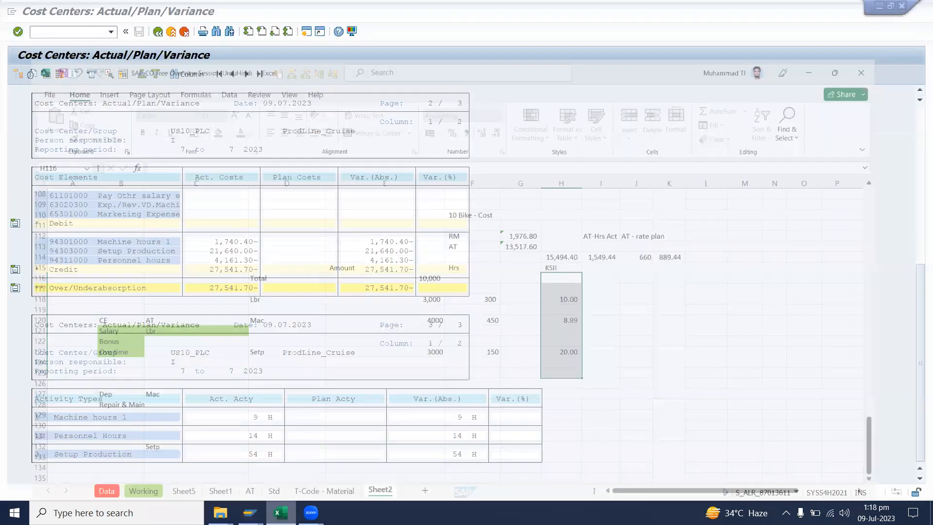
left_click(128, 478)
left_click_drag(540, 332, 34, 333)
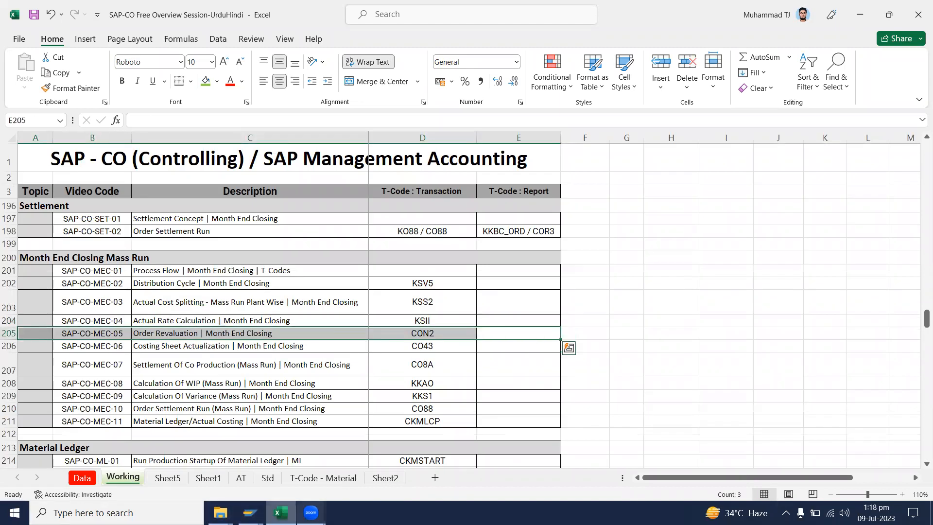
left_click(249, 512)
left_click(281, 512)
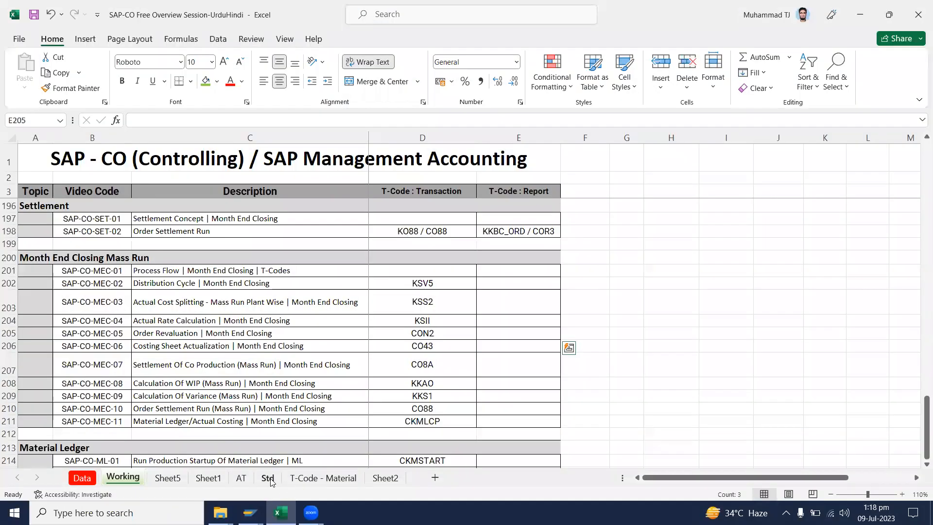
left_click(268, 478)
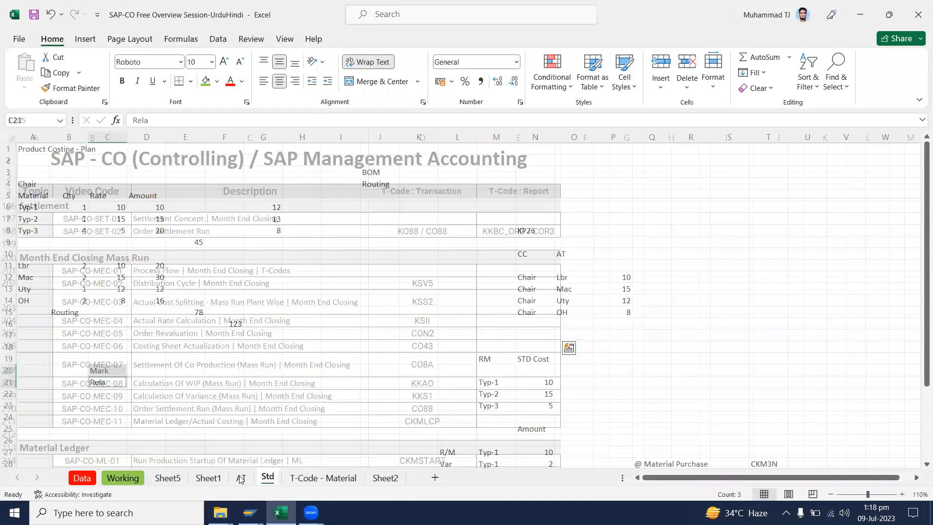
left_click(385, 477)
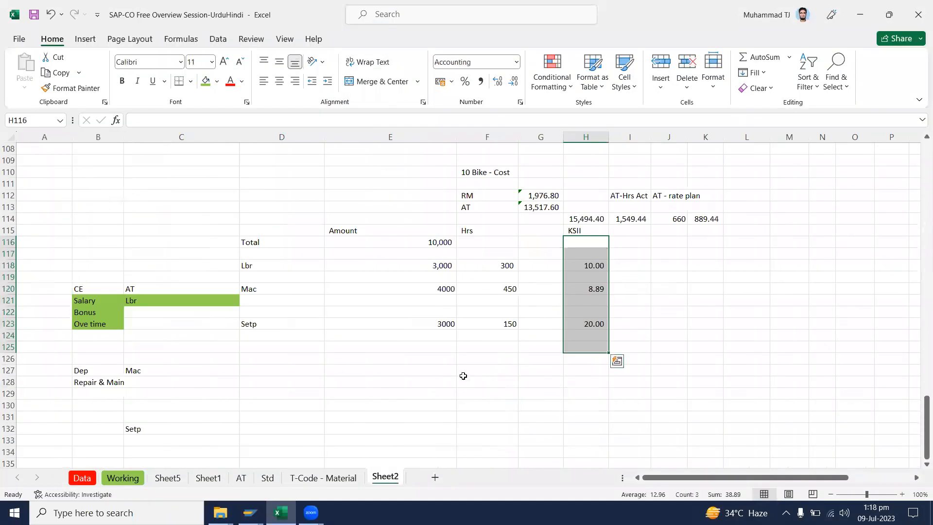
Fill the plan and actual rate block I104:L107 yellow, and clear the fill from its empty rows 106 and 107.
scroll(594, 166, "up", 2)
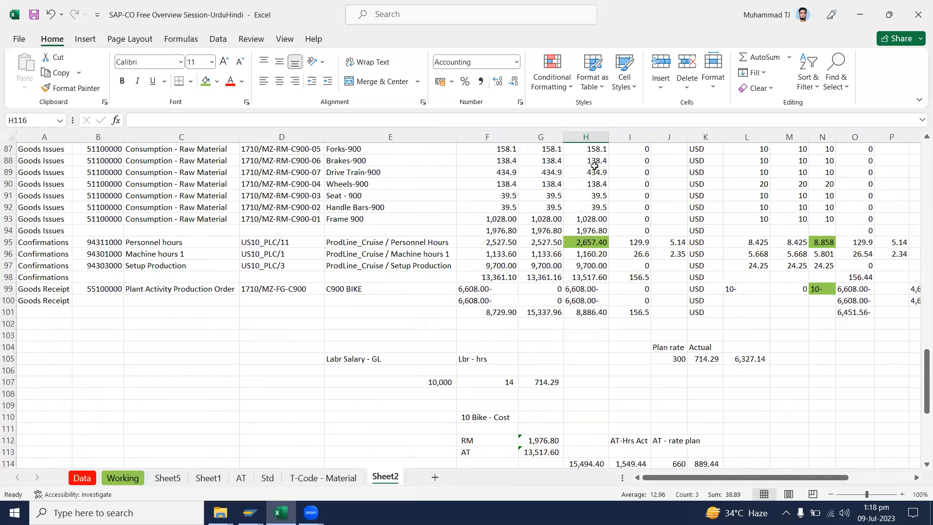
left_click_drag(593, 210, 597, 288)
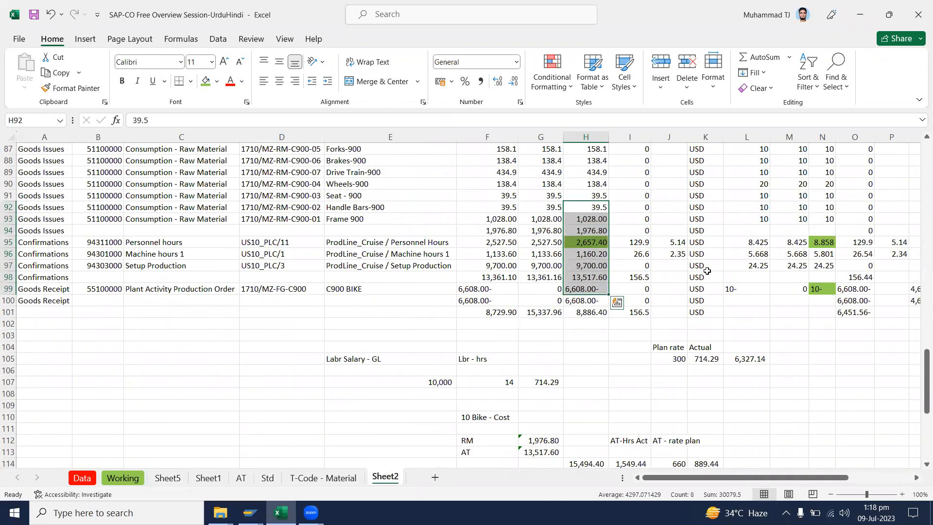
left_click_drag(632, 346, 769, 382)
left_click(217, 81)
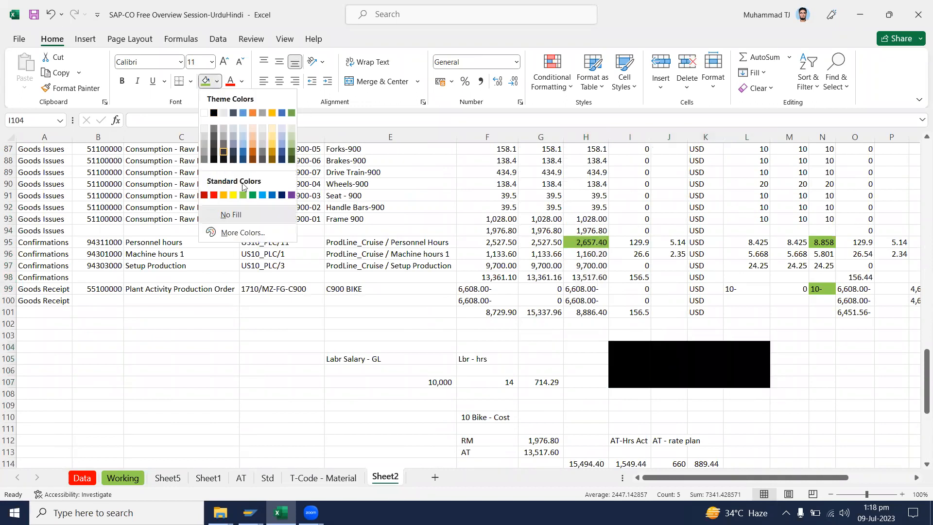
left_click(236, 196)
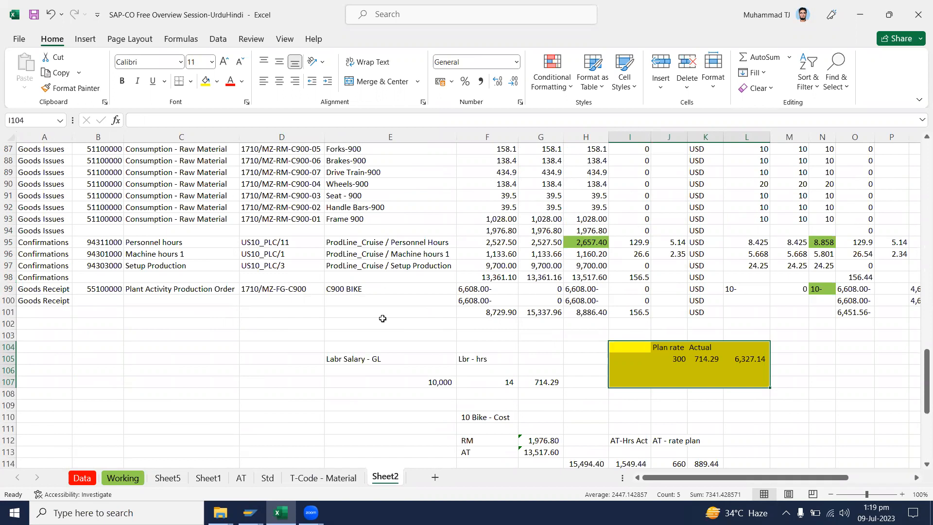
scroll(233, 403, "down", 5)
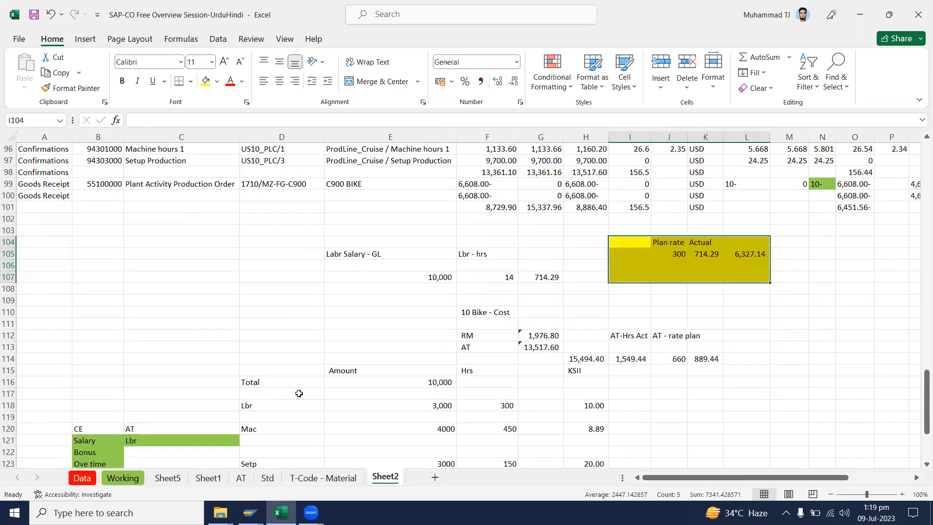
left_click_drag(601, 198, 807, 212)
left_click(689, 243)
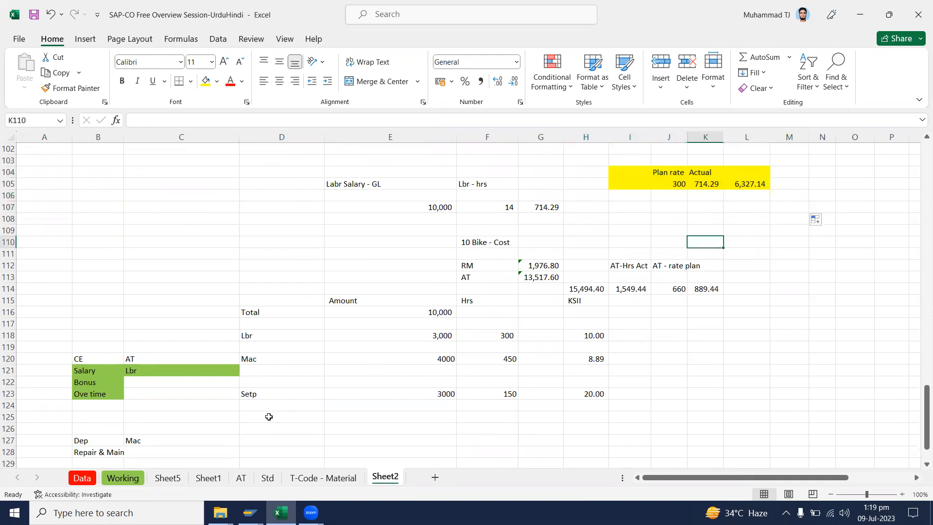
Switch to the Cost Centers: Actual/Plan/Variance report in SAP.
mouse_move(250, 512)
left_click(186, 469)
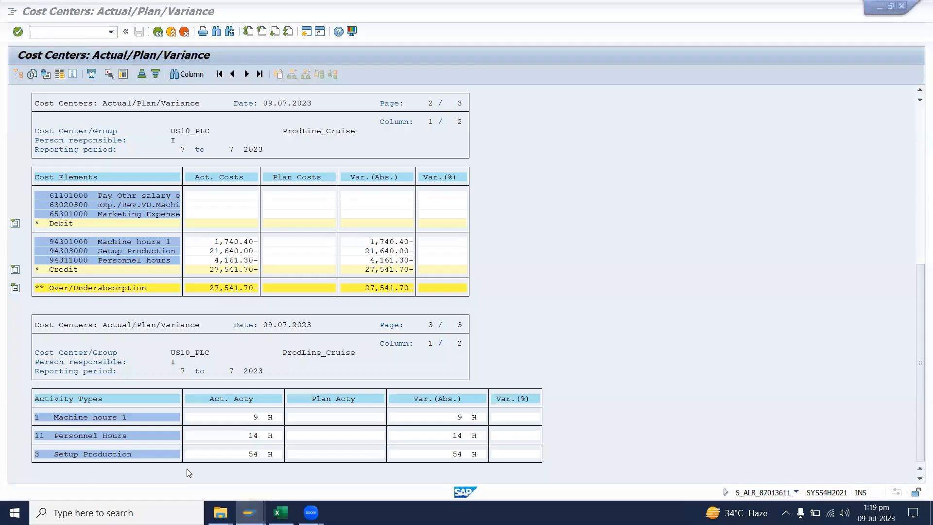
View the Enter Vendor Invoice window in SAP, and switch to Excel to select the confirmations' plan and target costs F95:G97 on Sheet2.
left_click(291, 457)
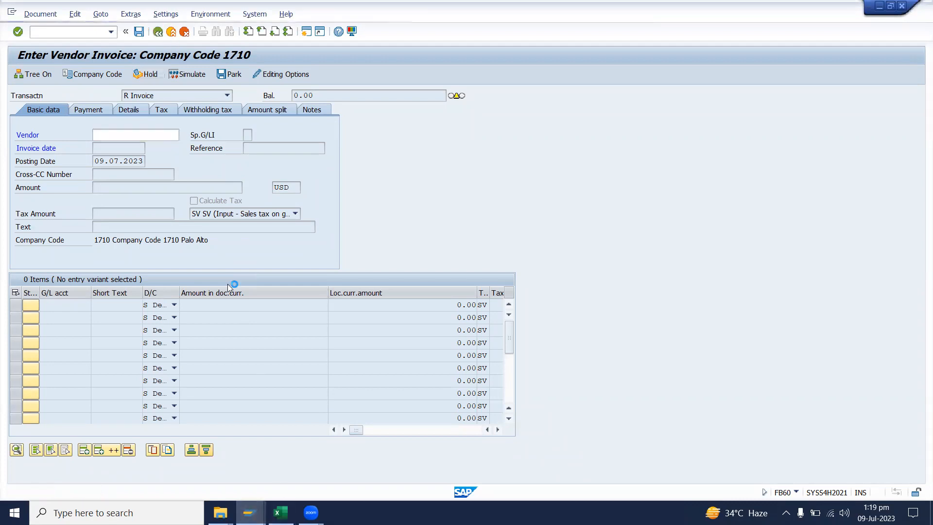
left_click(248, 513)
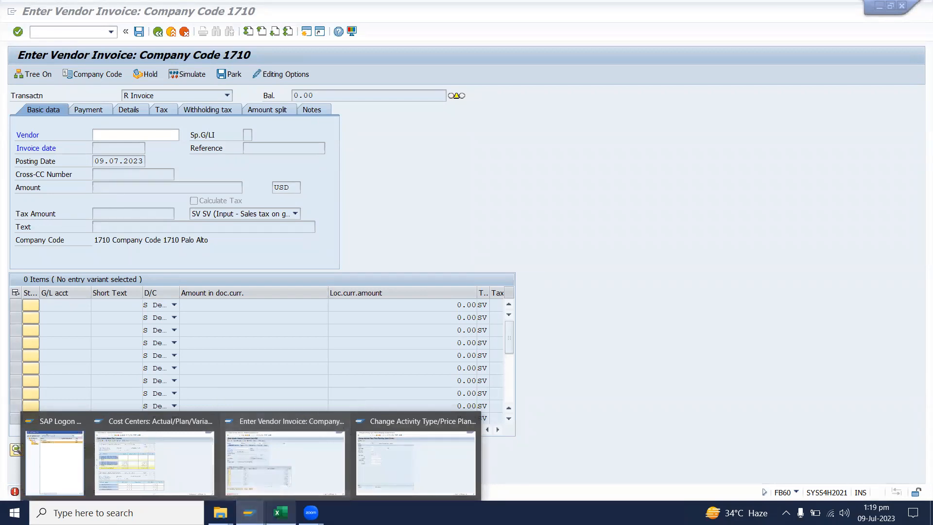
left_click(280, 512)
scroll(375, 370, "up", 6)
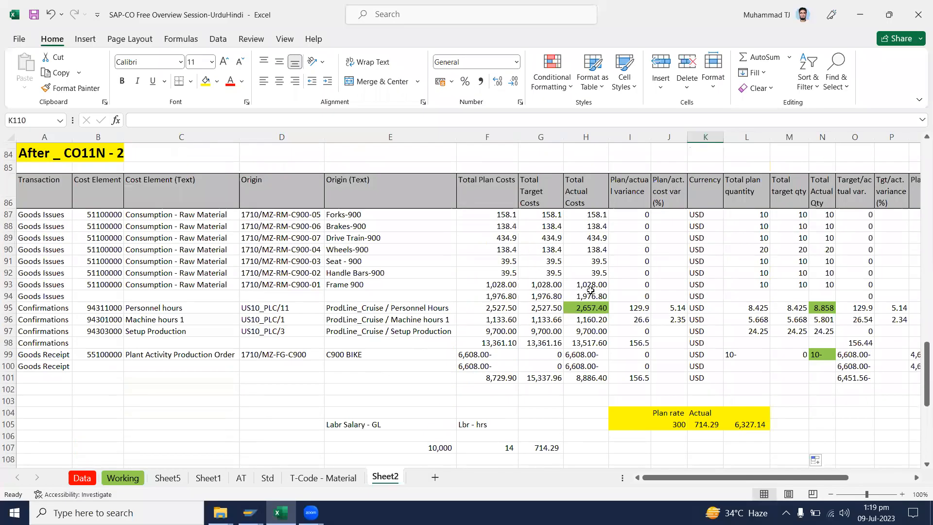
left_click_drag(547, 284, 557, 323)
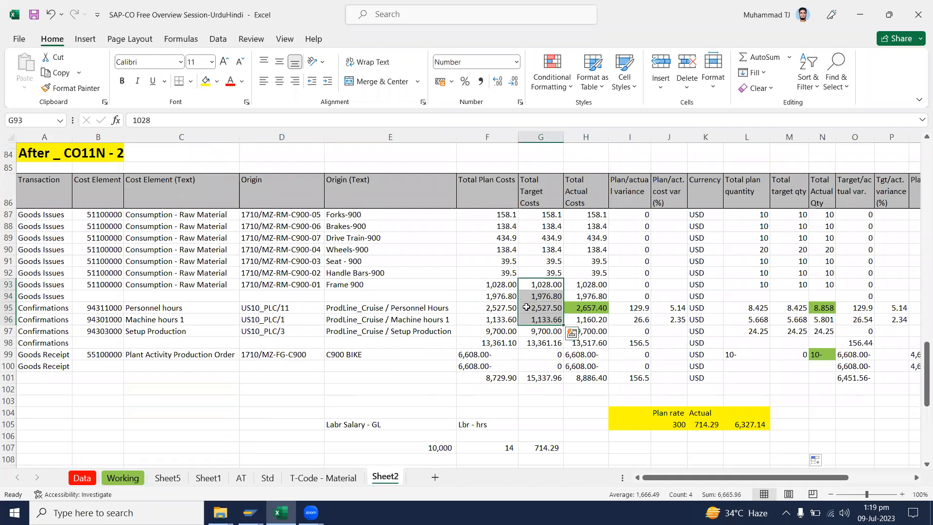
left_click_drag(498, 307, 547, 337)
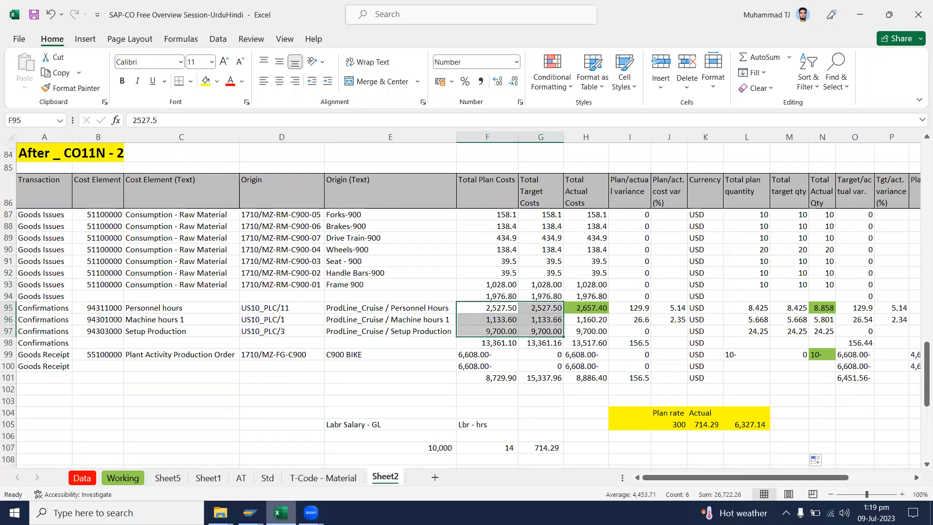
Switch to SAP and exit the Cost Centers: Actual/Plan/Variance report and its selection screen back to SAP Easy Access.
left_click(250, 512)
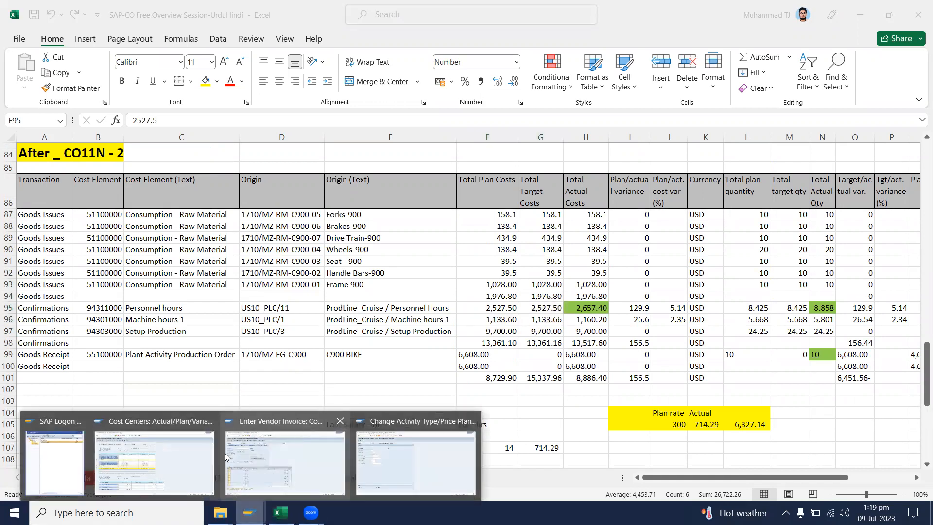
left_click(193, 461)
left_click(173, 32)
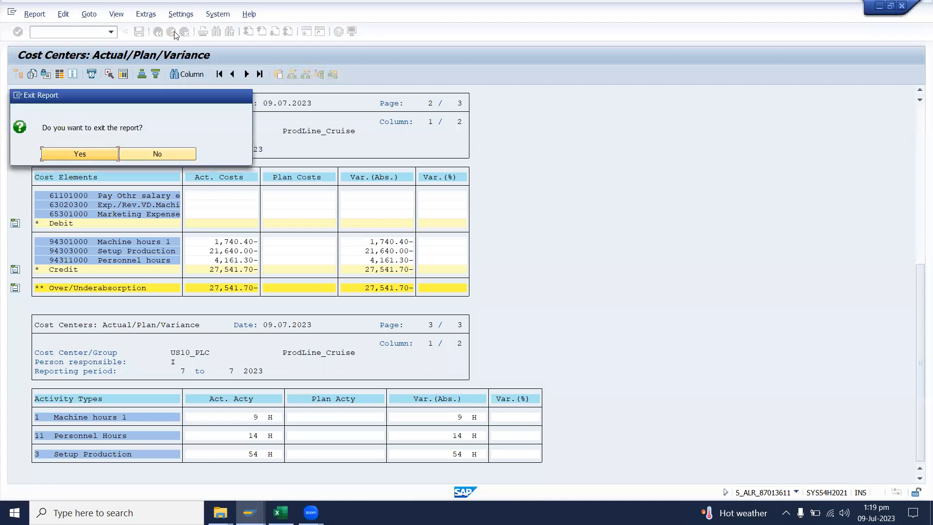
left_click(105, 152)
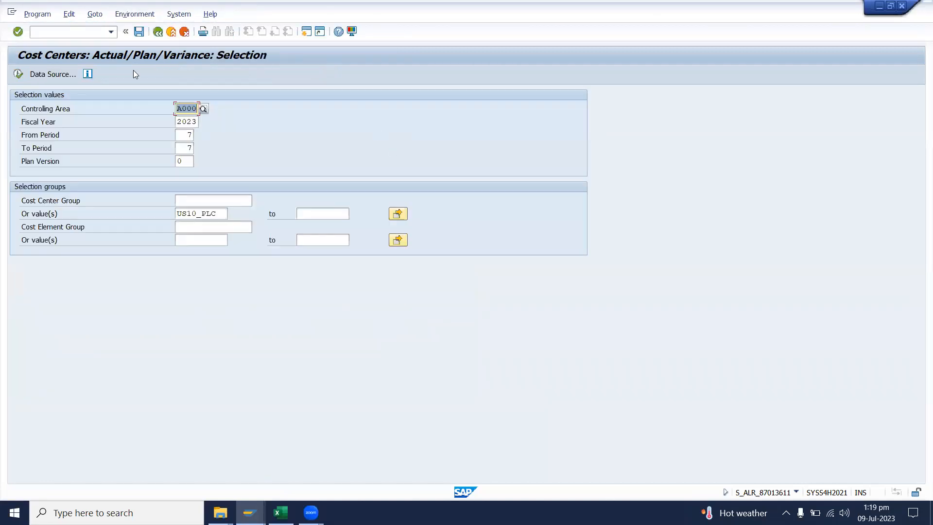
left_click(158, 32)
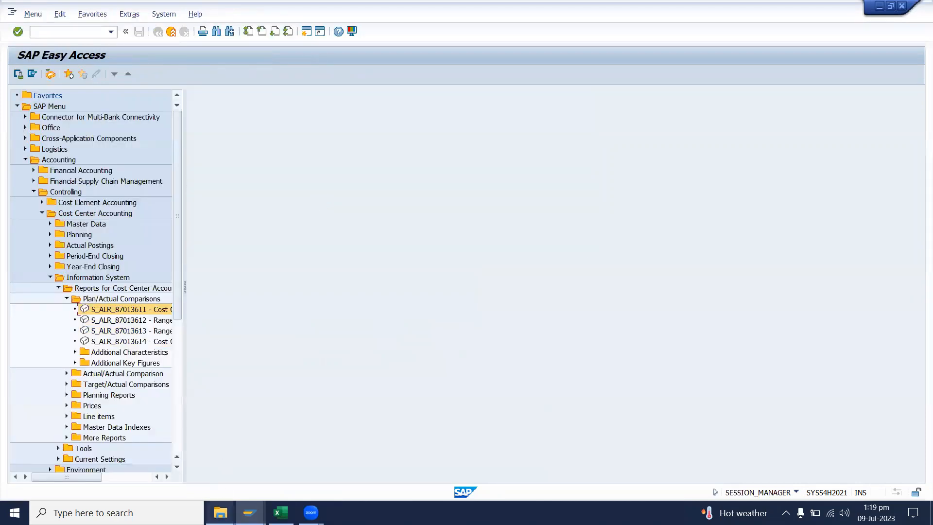
Switch to Excel and select confirmation rows 95 to 97 on Sheet2 to review them within the After _ CO11N - 2 table.
left_click(280, 513)
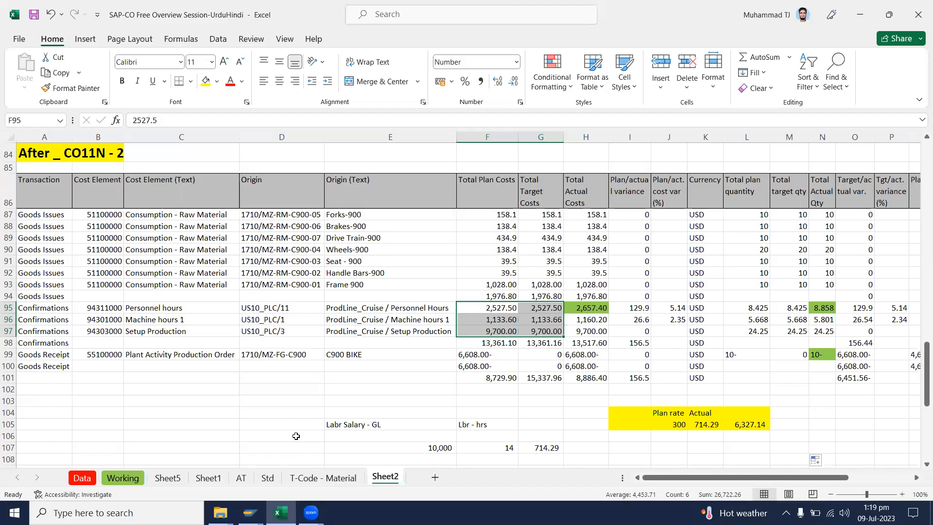
scroll(576, 373, "down", 4)
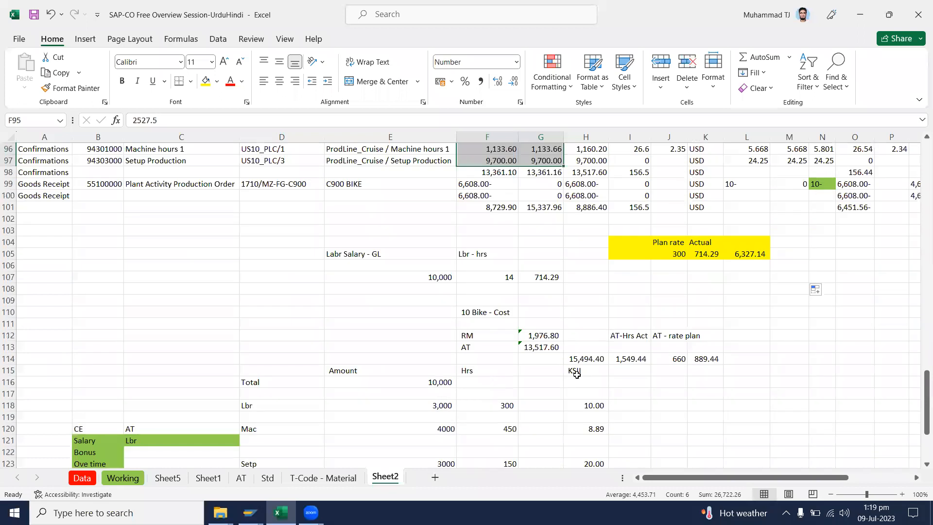
scroll(559, 356, "up", 2)
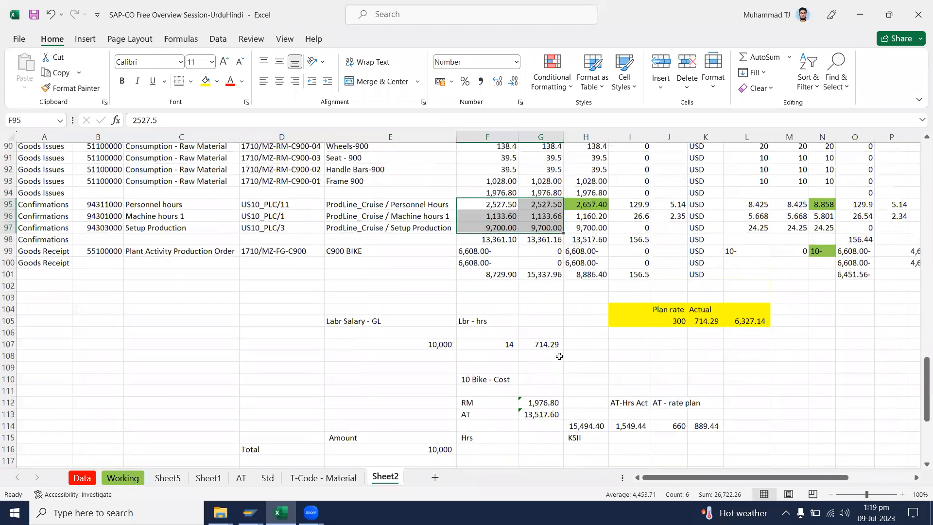
left_click_drag(4, 209, 10, 235)
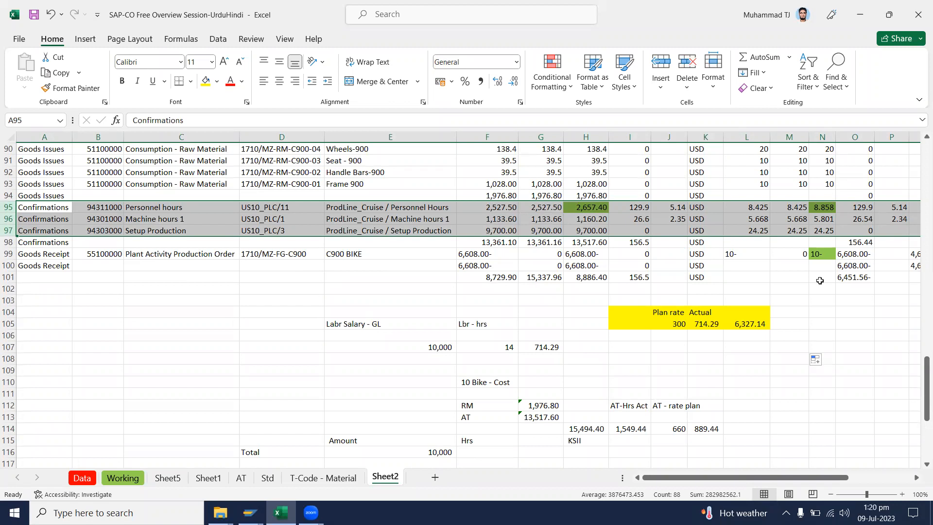
left_click_drag(918, 390, 918, 364)
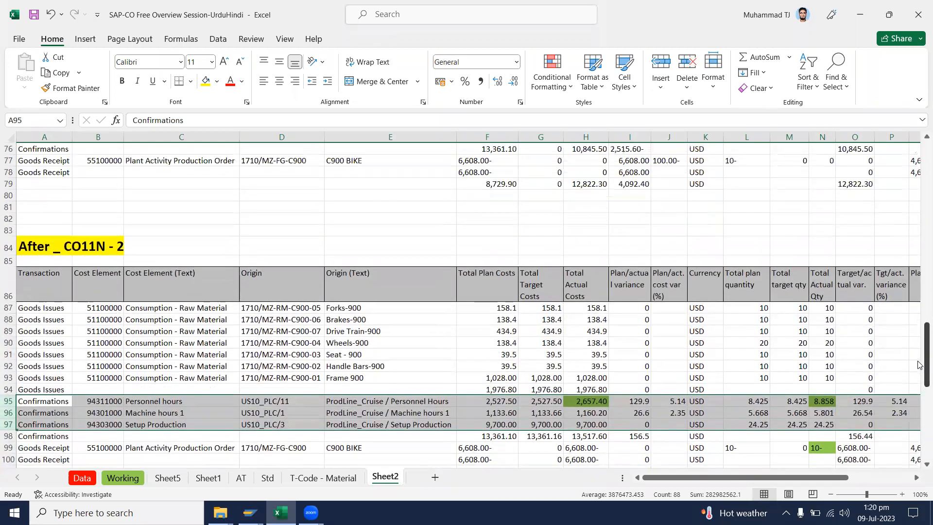